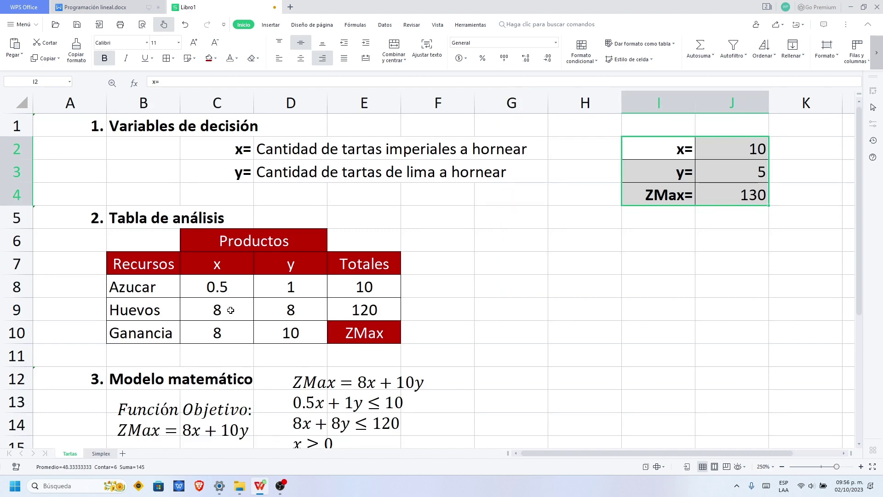
Copy the text box holding the ZMax objective and its constraints from the Modelo matemático section of the Tartas sheet.
scroll(325, 288, down, 2)
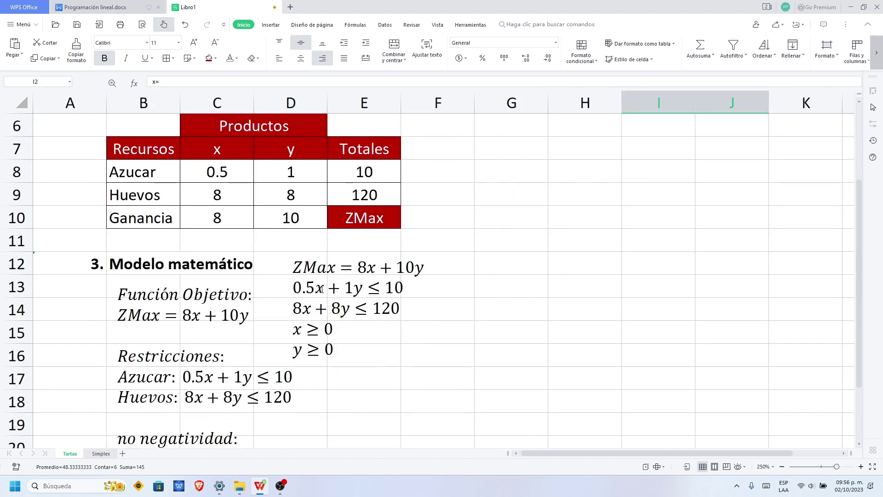
click(322, 289)
click(309, 252)
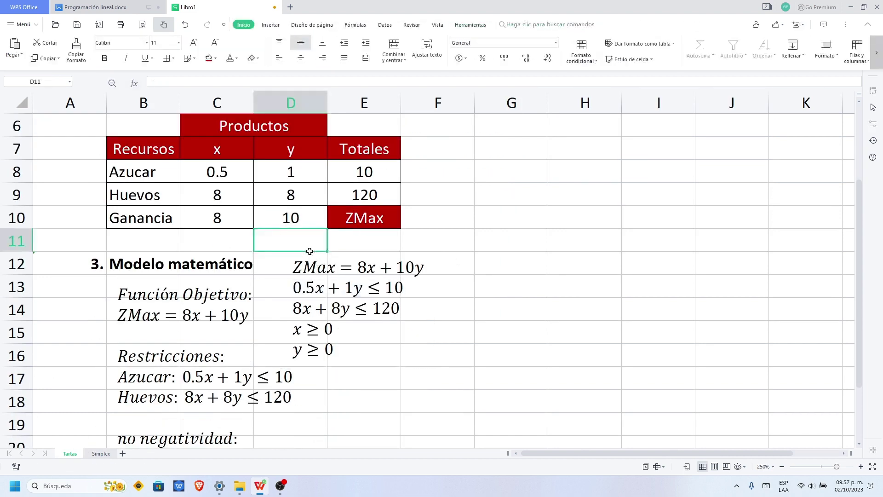
click(316, 267)
click(302, 249)
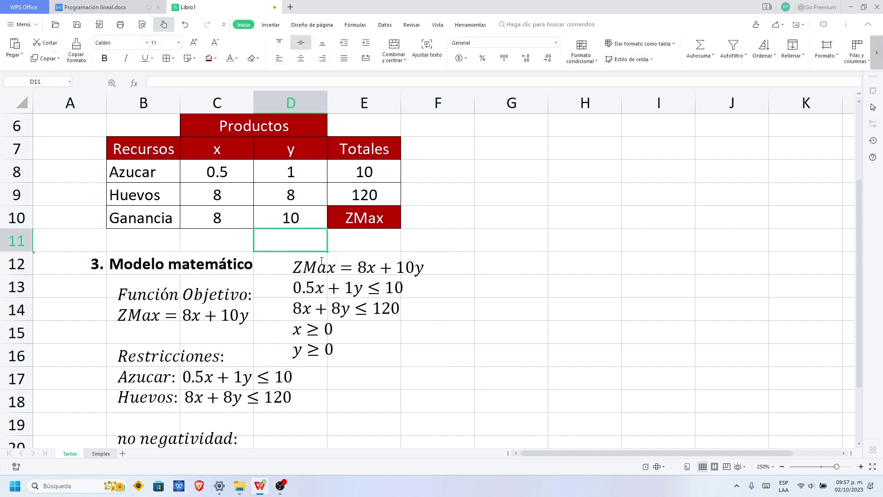
click(322, 261)
click(282, 270)
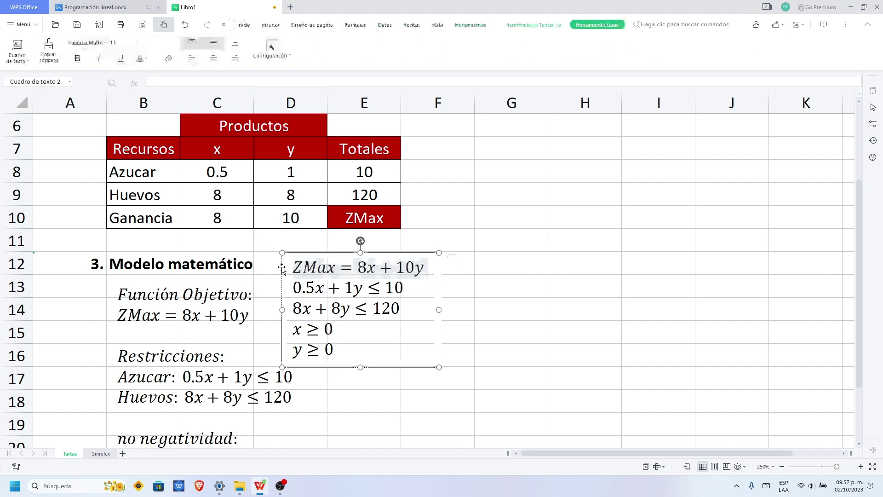
Paste the copied model text box at cell A10 of the Simplex sheet, below the algorithm steps.
click(98, 454)
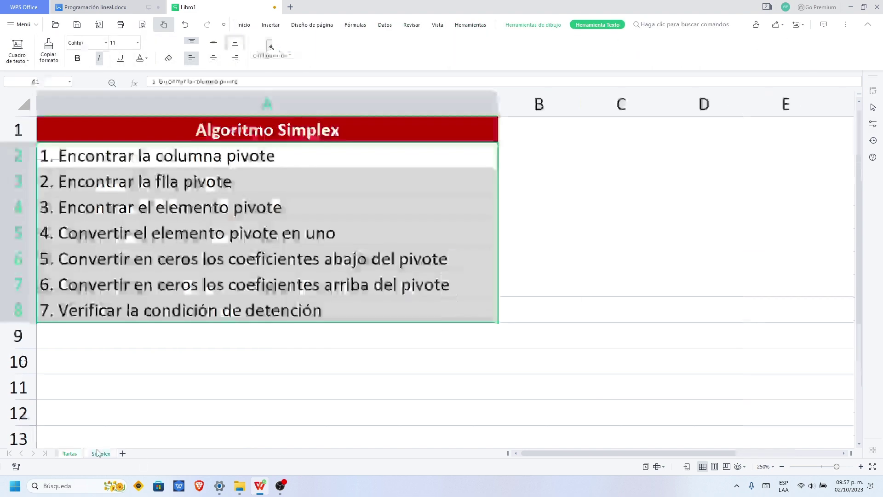
click(190, 389)
click(108, 357)
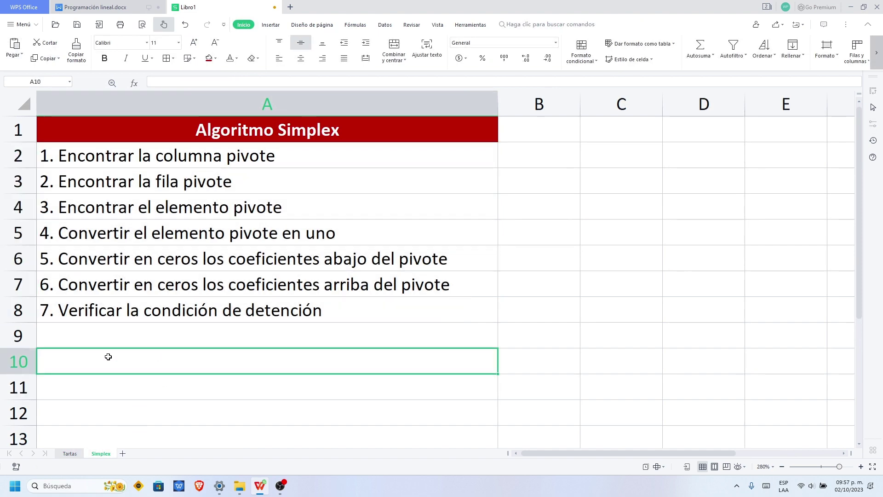
key(ctrl+v)
scroll(223, 364, down, 1)
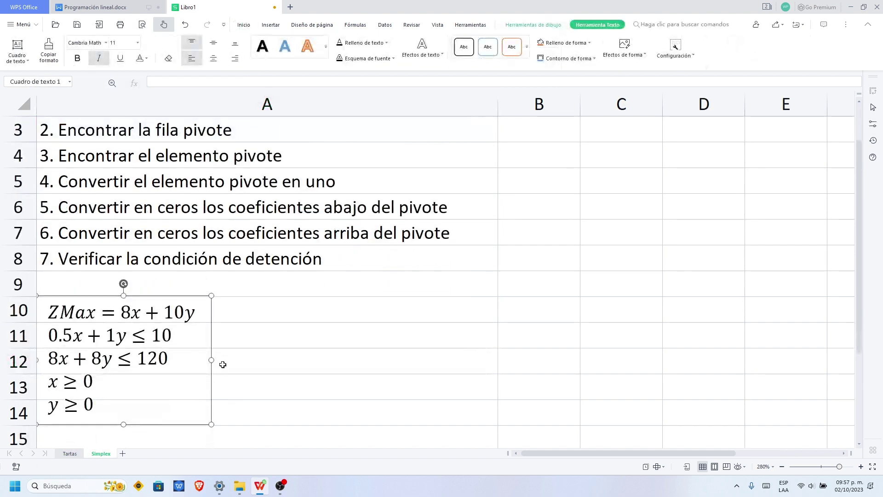
scroll(230, 352, down, 1)
scroll(242, 338, up, 2)
scroll(309, 332, down, 1)
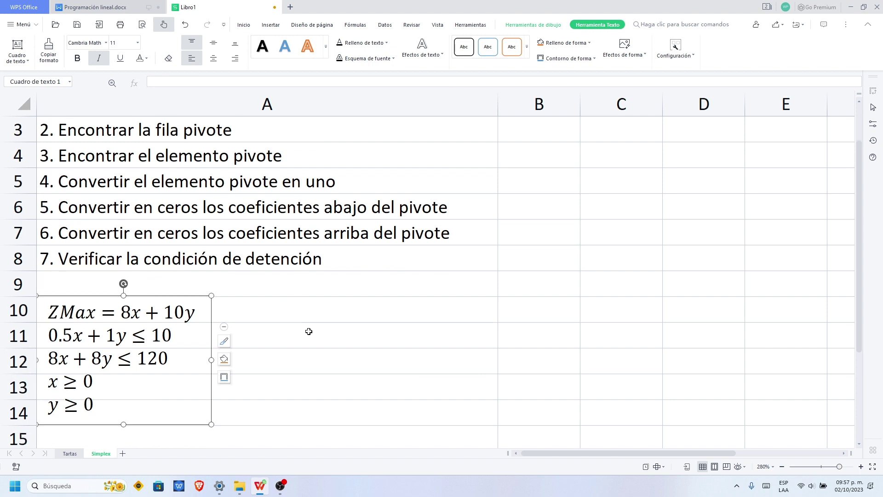
scroll(308, 331, up, 2)
scroll(308, 331, down, 4)
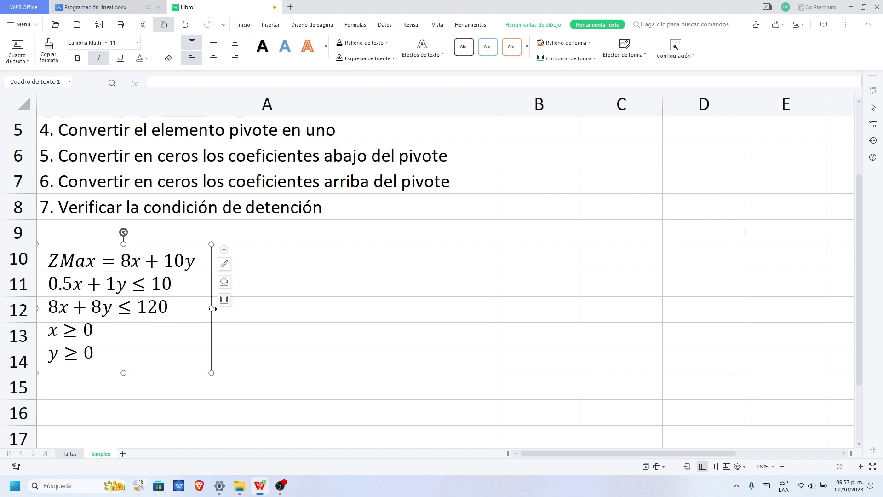
Widen the pasted model text box and paste a copy of it at cell A16.
drag(213, 308, 261, 306)
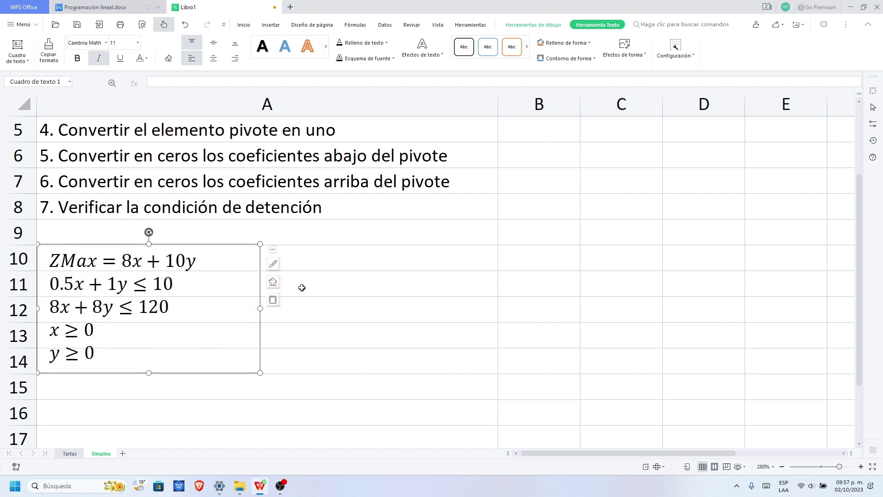
scroll(292, 303, down, 1)
click(106, 342)
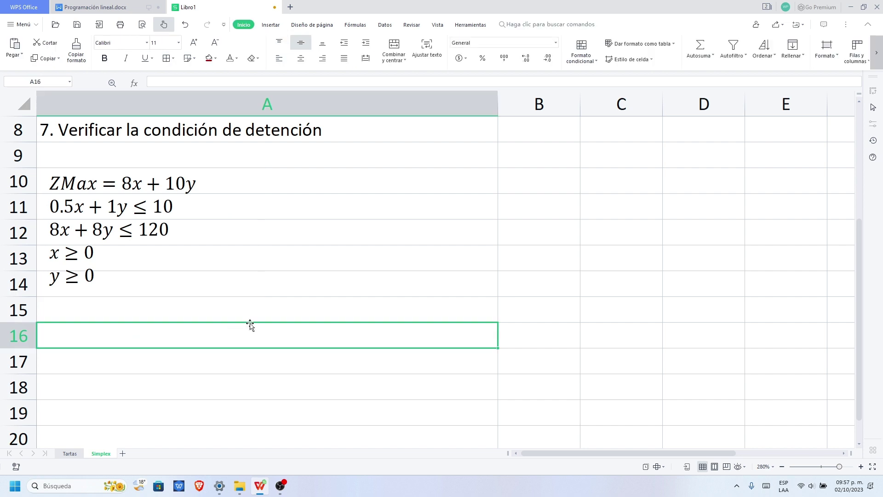
key(ctrl+v)
Highlight the ≤ signs of the two resource constraints in the upper model text box.
click(80, 190)
scroll(115, 193, down, 1)
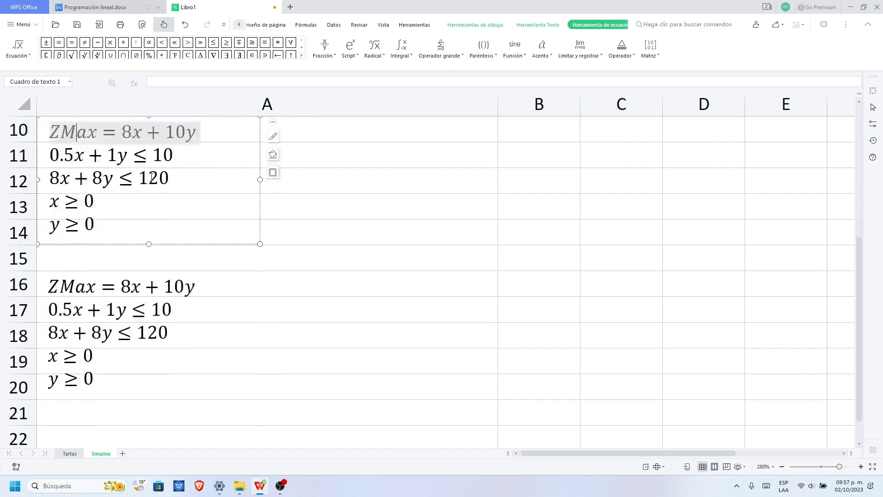
click(148, 154)
double_click(147, 154)
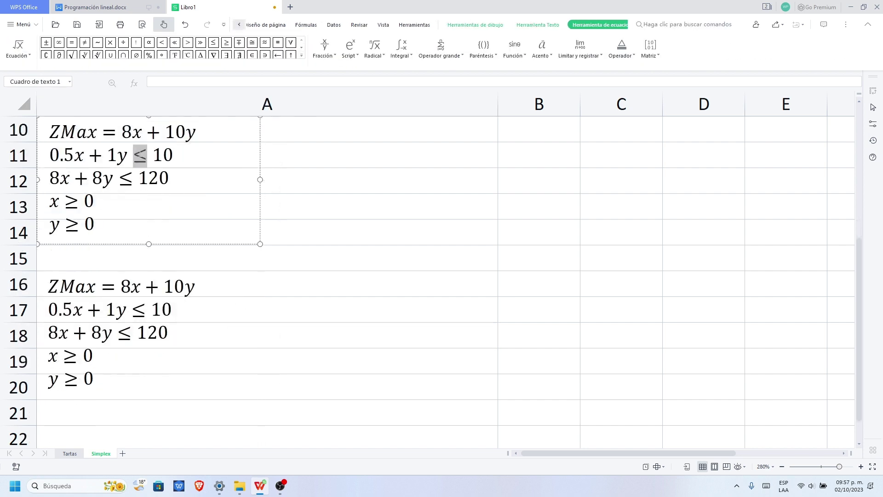
double_click(132, 181)
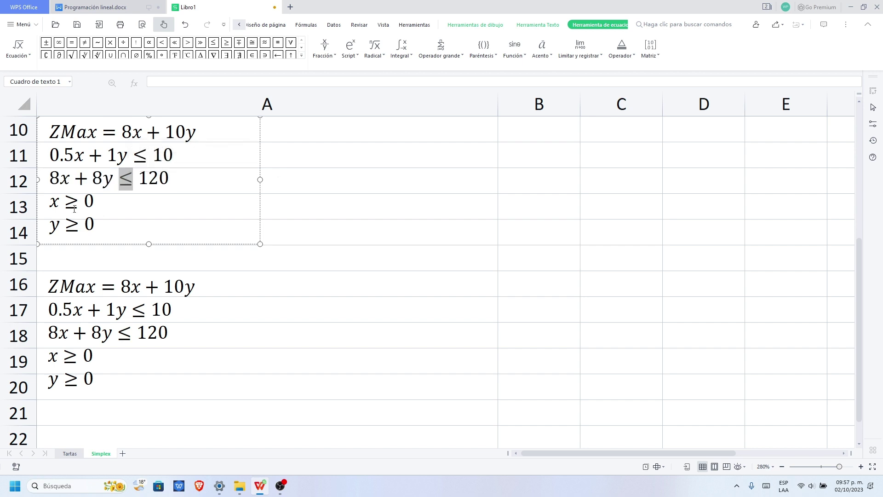
Shift the lower model text box slightly sideways and delete its x ≥ 0 and y ≥ 0 lines.
click(103, 390)
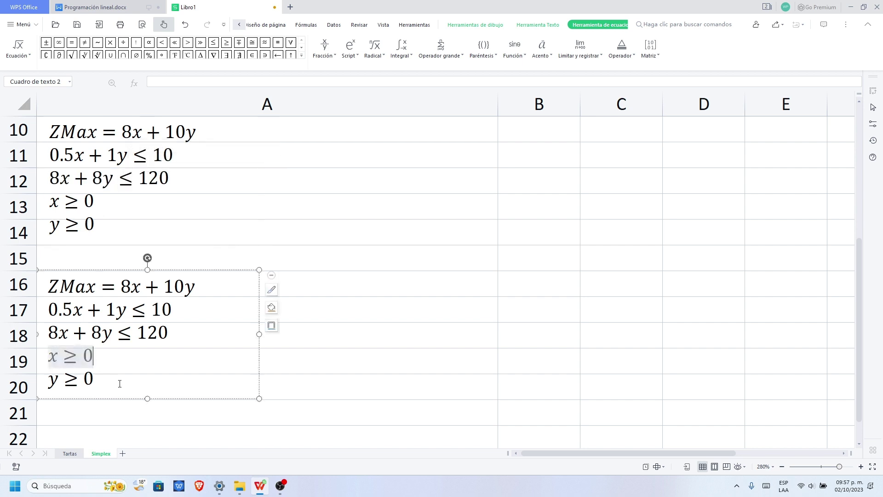
drag(103, 379, 46, 365)
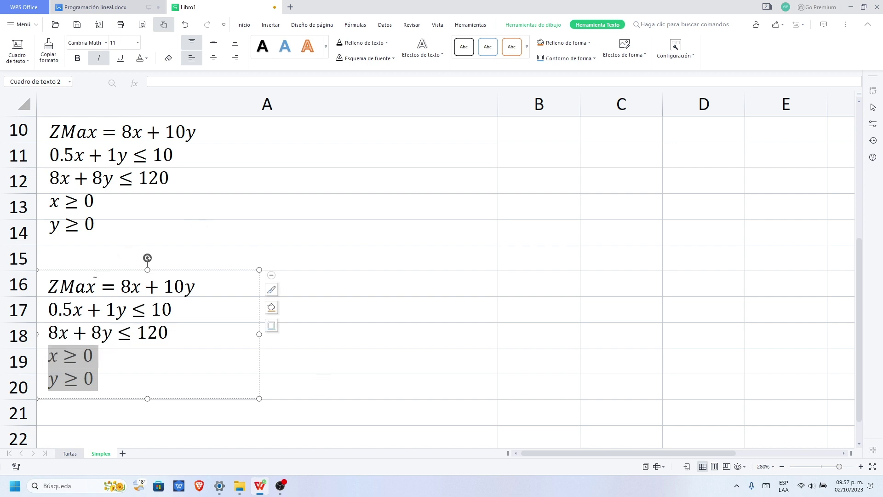
drag(95, 273, 136, 269)
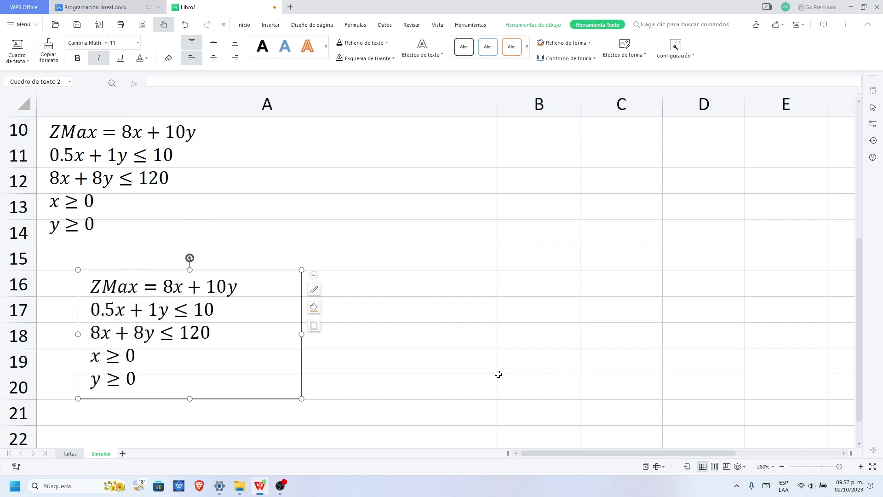
drag(142, 382, 83, 356)
key(BackSpace)
key(BackSpace)
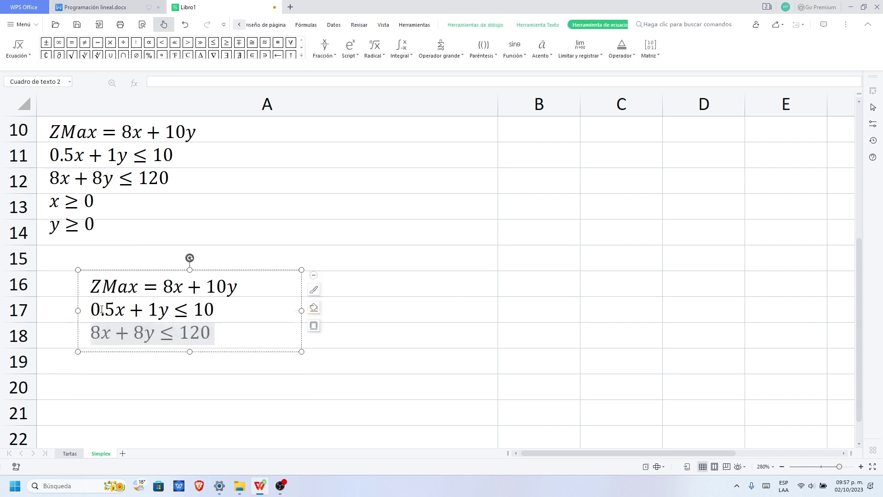
Duplicate the three-line model text box and place the copy below it, around rows 19 to 22.
double_click(190, 307)
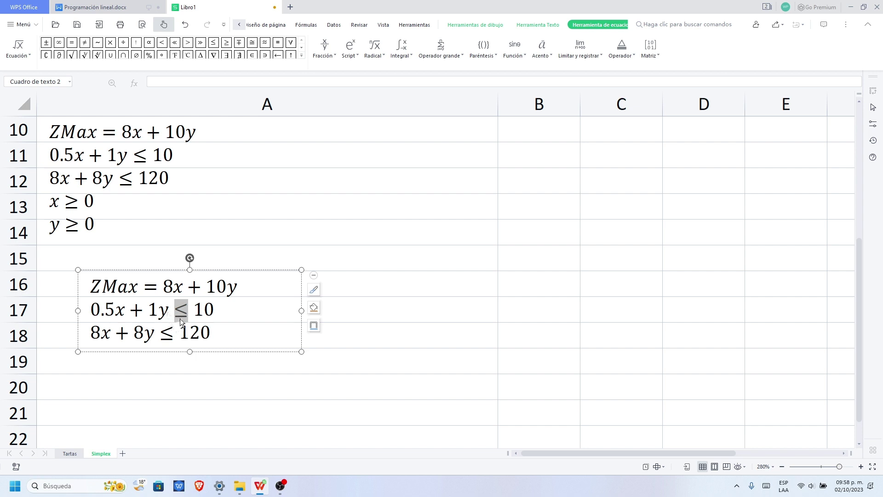
click(140, 270)
click(335, 215)
key(ctrl+v)
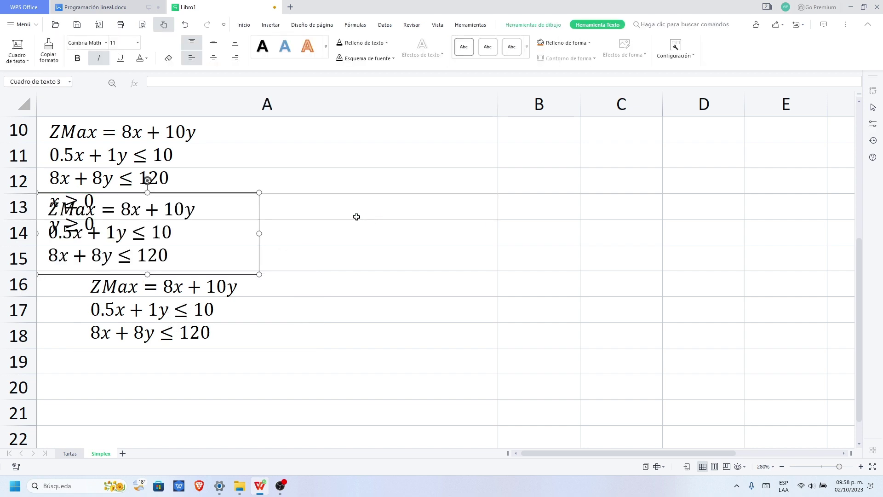
drag(172, 195, 314, 363)
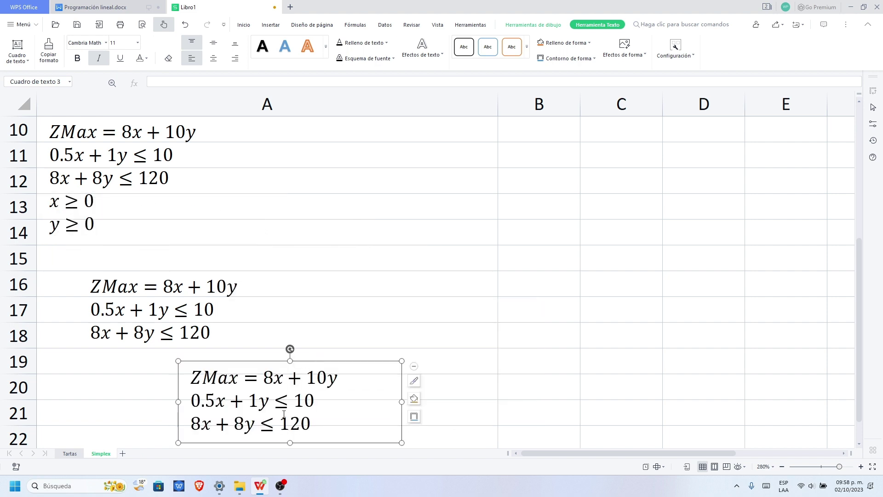
Replace the objective and the start of the first constraint in the new text box with "Variables de holgura".
drag(269, 402, 186, 365)
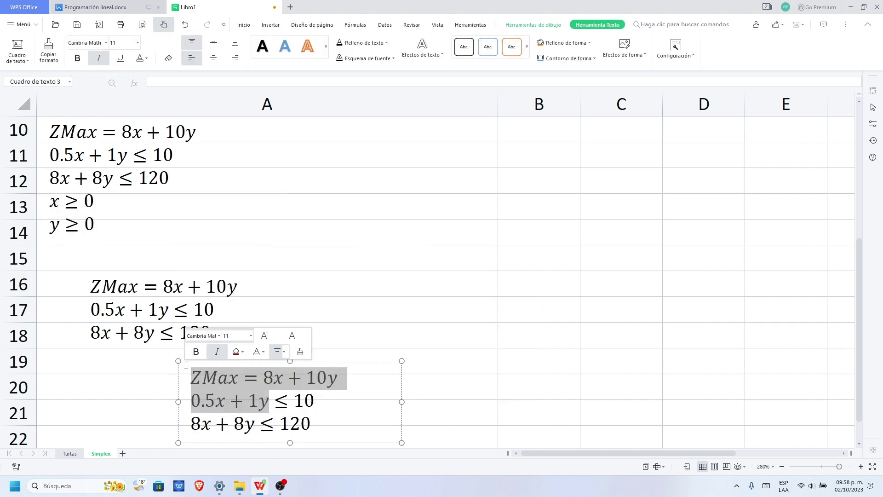
text(Variable)
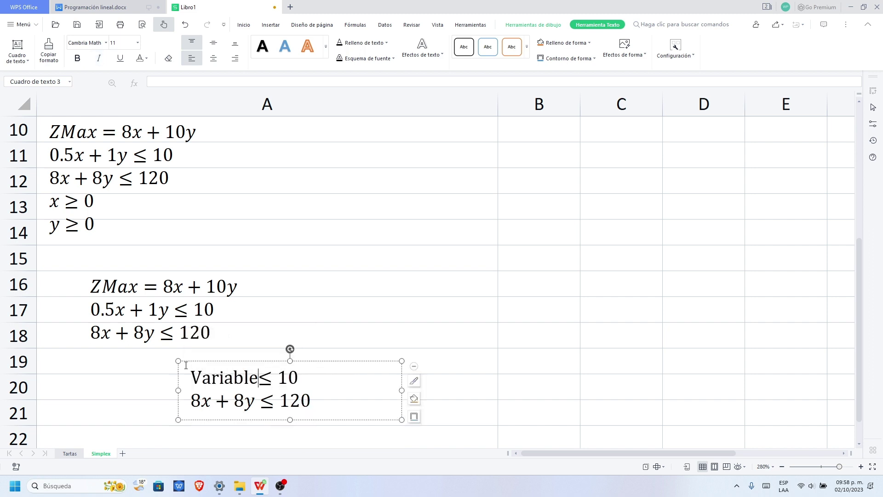
text(s de holk)
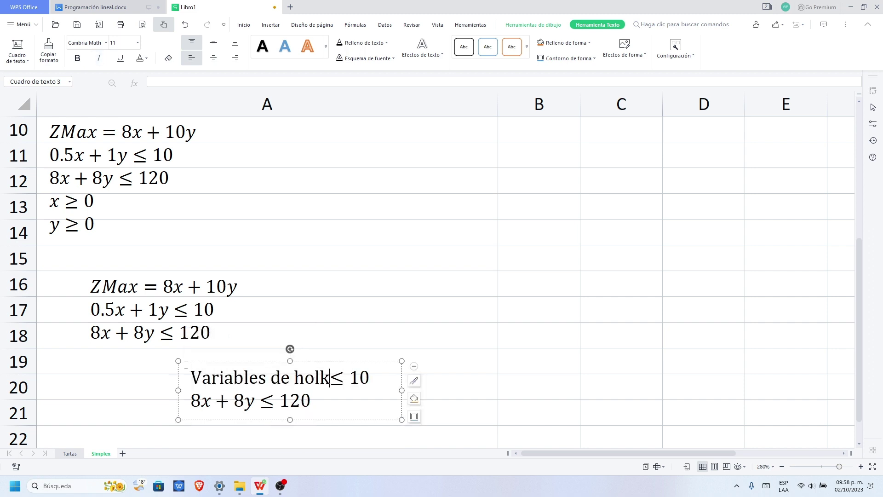
key(BackSpace)
text(gura)
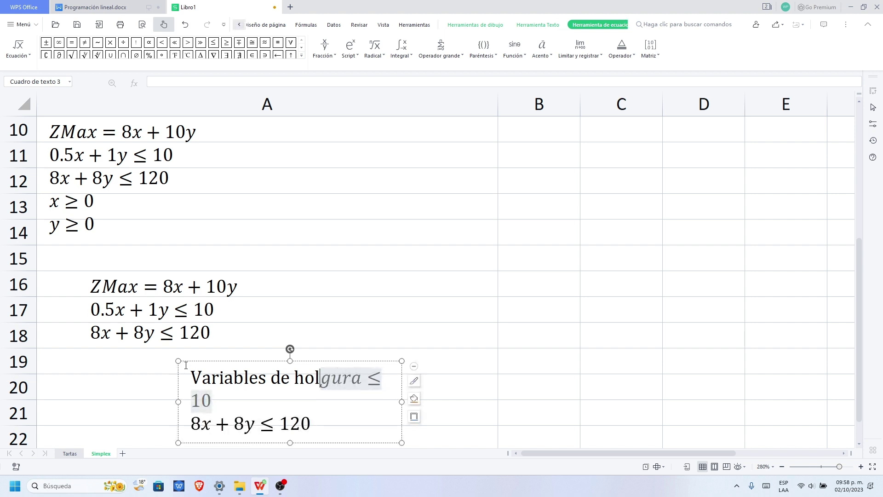
Replace the upright "Variables de hol" before "gura" with equation-style text so the heading reads "Variables de Holgura".
key(shift+Left)
key(shift+Left)
key(shift+Left)
key(shift+Left)
key(shift+Left)
key(shift+Left)
key(shift+Left)
key(shift+Left)
key(shift+Left)
key(shift+Left)
key(shift+Left)
key(shift+Left)
key(shift+Left)
key(shift+Left)
key(shift+Left)
key(shift+Left)
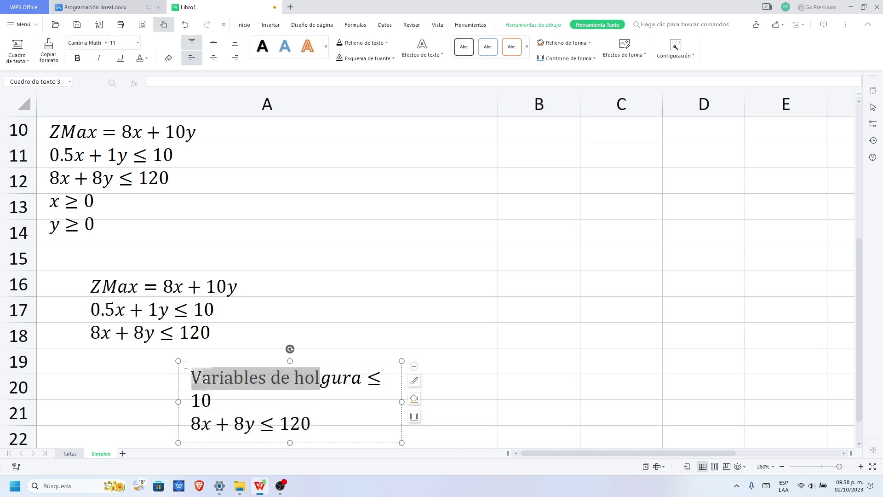
key(BackSpace)
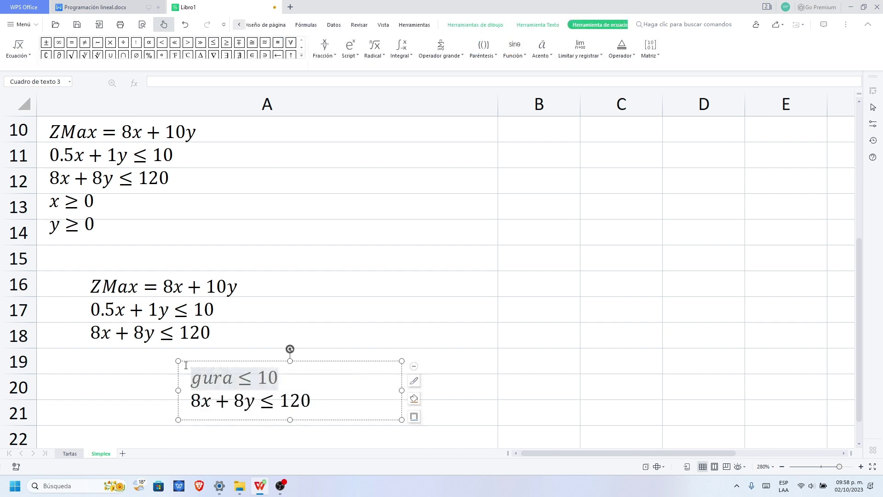
text(Hol)
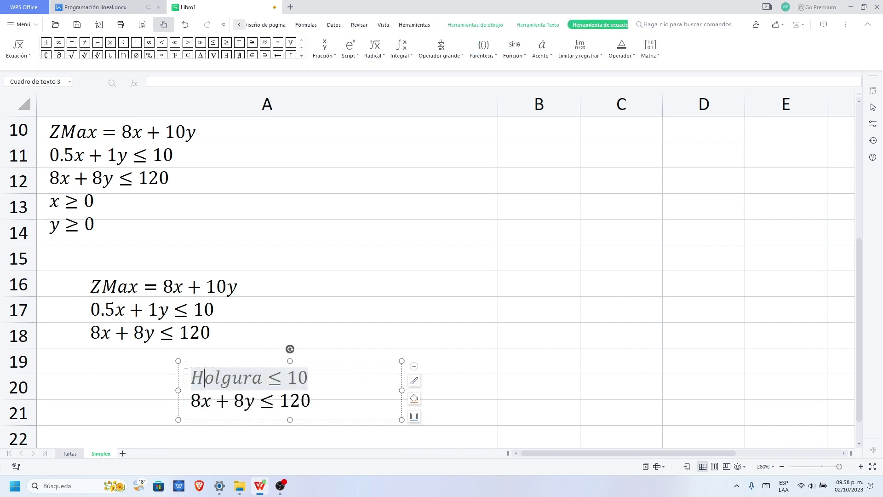
text(Variables )
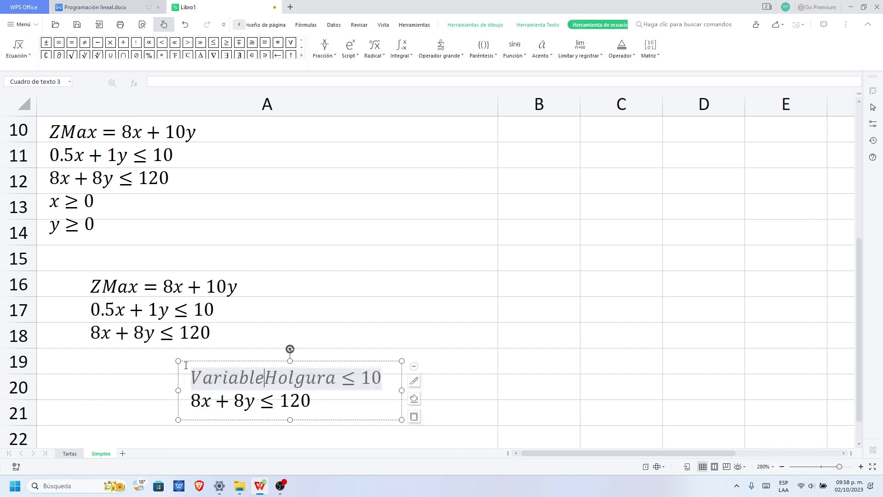
text(de)
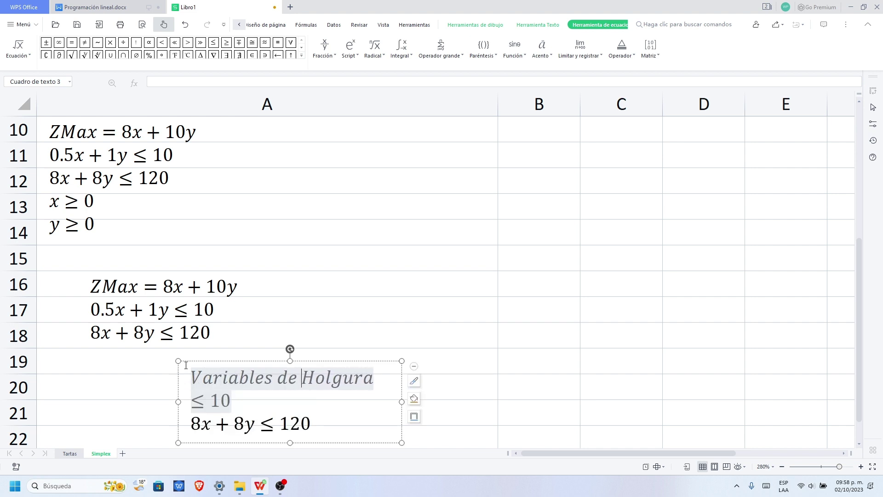
Widen the slack-variable text box and break the line after "Variables de Holgura".
drag(402, 401, 487, 400)
click(386, 380)
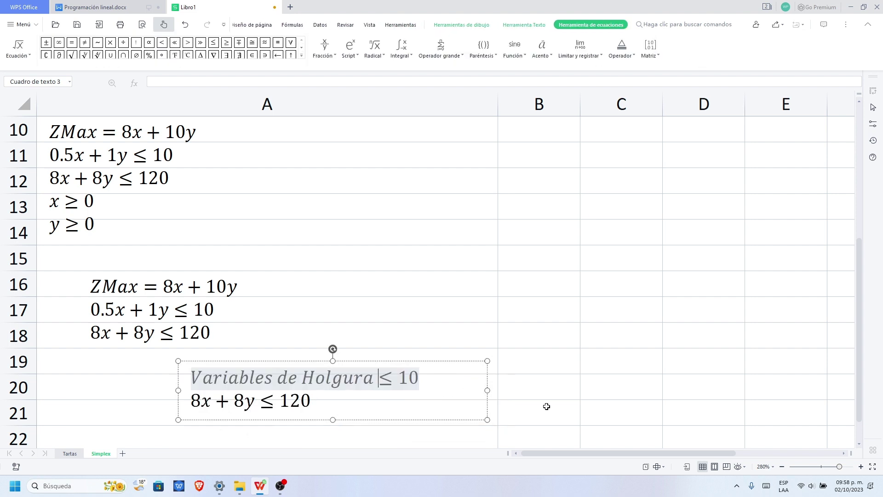
key(Return)
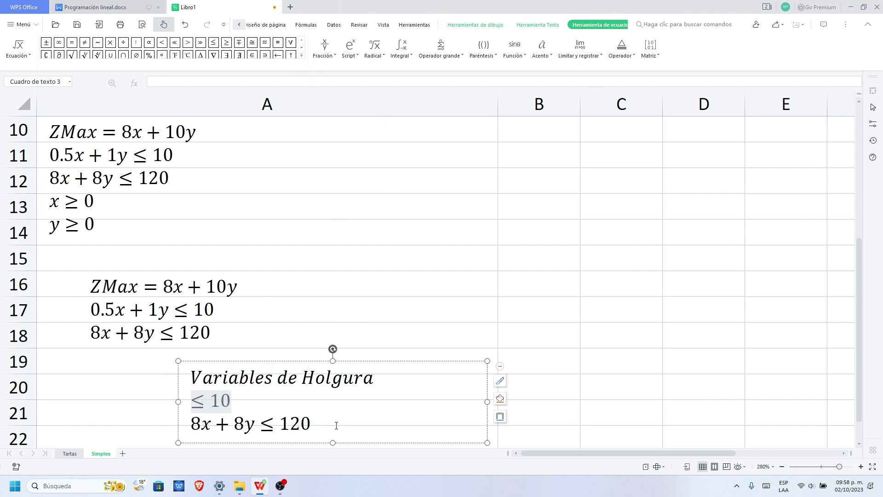
Replace the "10" and the second constraint after the ≤ sign in the slack-variable note with "se sustituye por".
drag(336, 425, 212, 400)
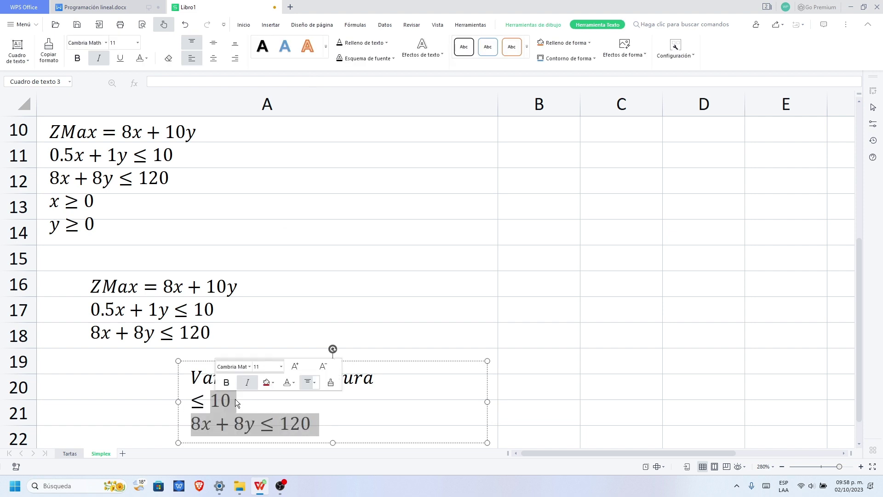
key(BackSpace)
text(se sus)
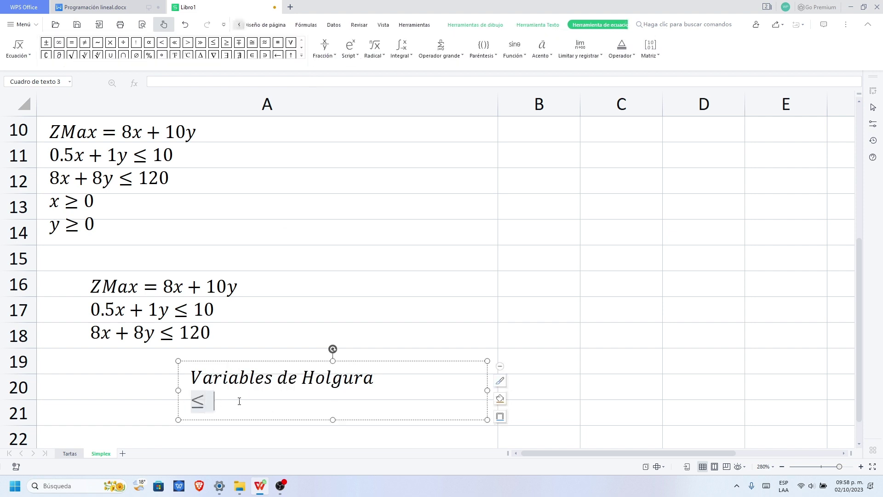
text(tituye por)
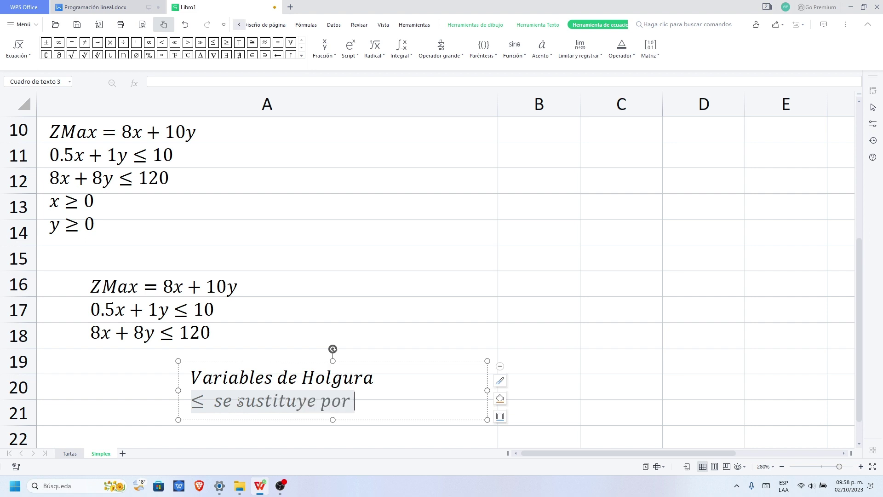
Insert a subscript expression after "se sustituye por" with base s and subscript n.
click(351, 49)
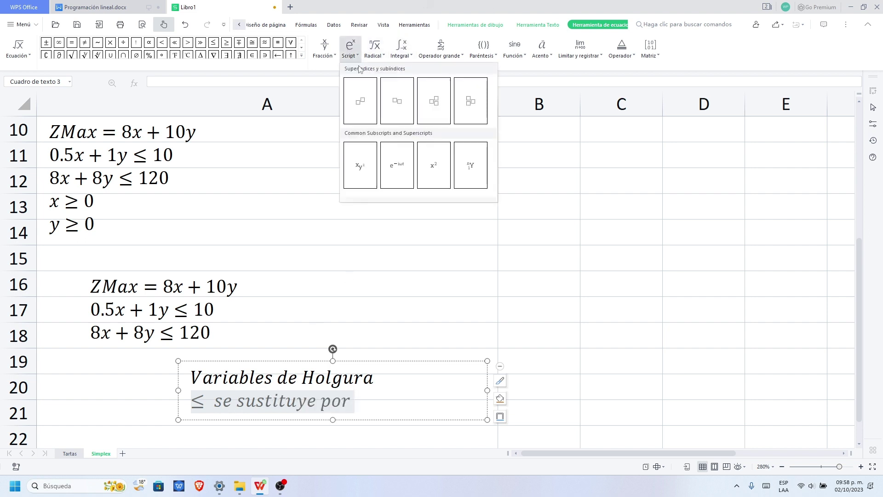
click(391, 107)
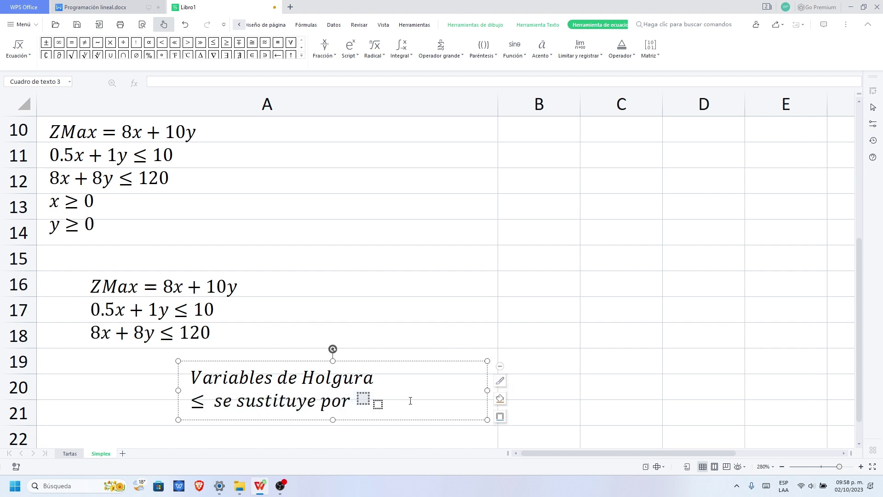
text(s)
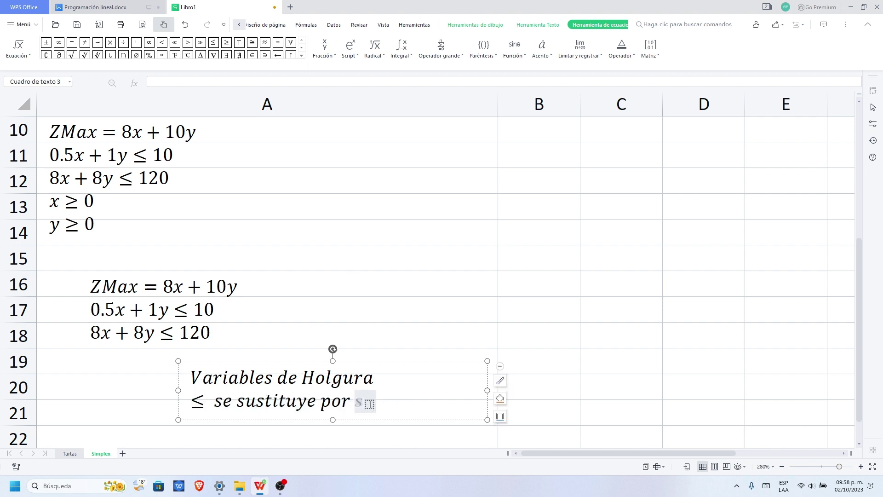
key(Right)
text(n)
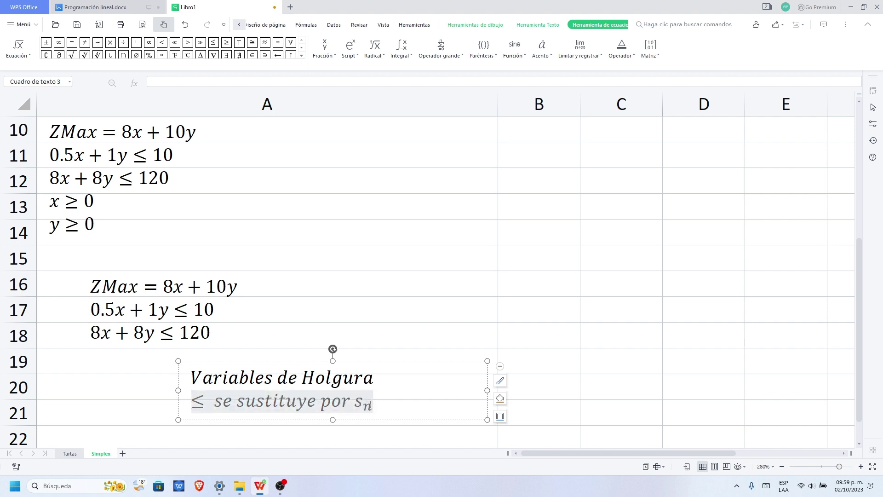
Add a plus sign before the subscripted s and an equals sign after it, giving "+sₙ =".
key(Left)
key(Left)
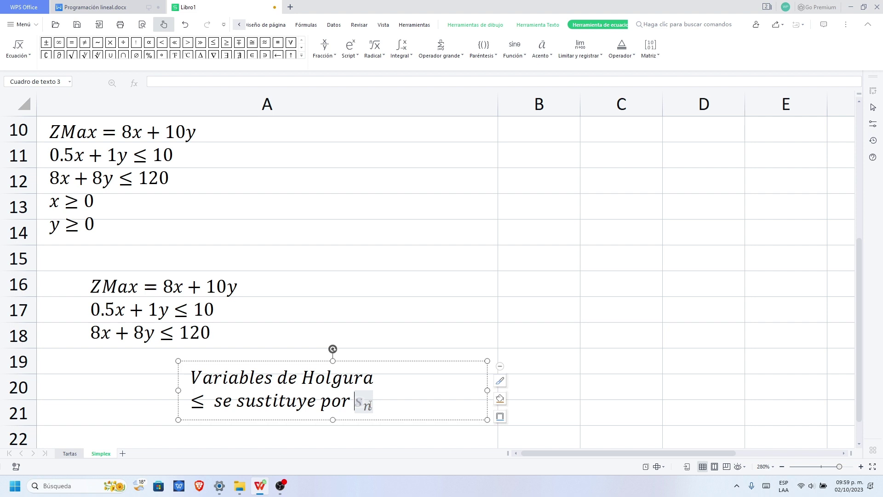
text(+)
key(End)
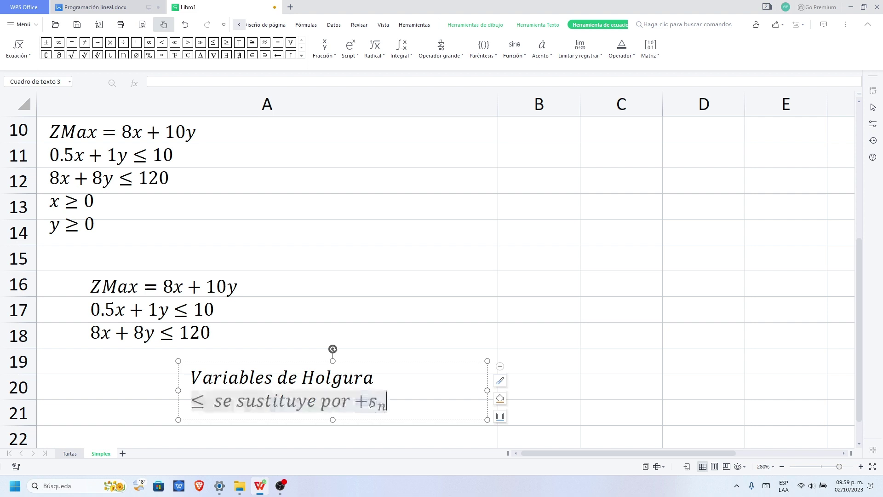
text(=)
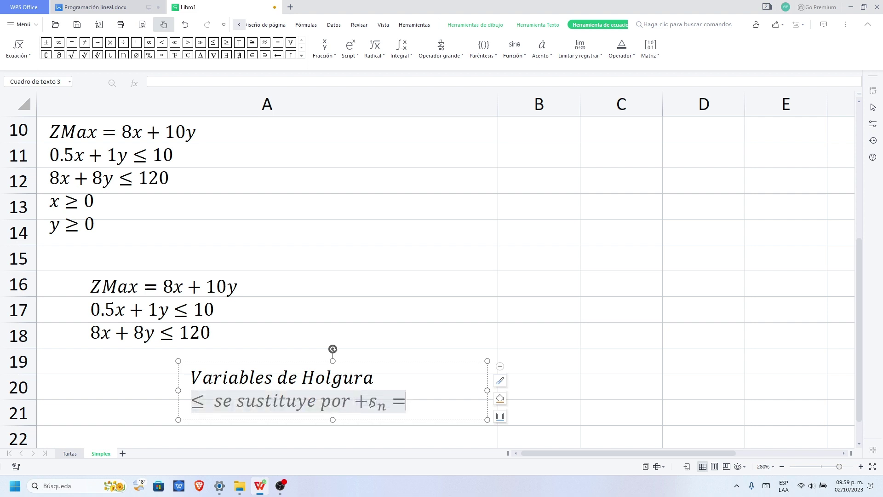
Move the slack-variable note up beside the non-negativity constraints, around rows 13 and 14.
double_click(203, 407)
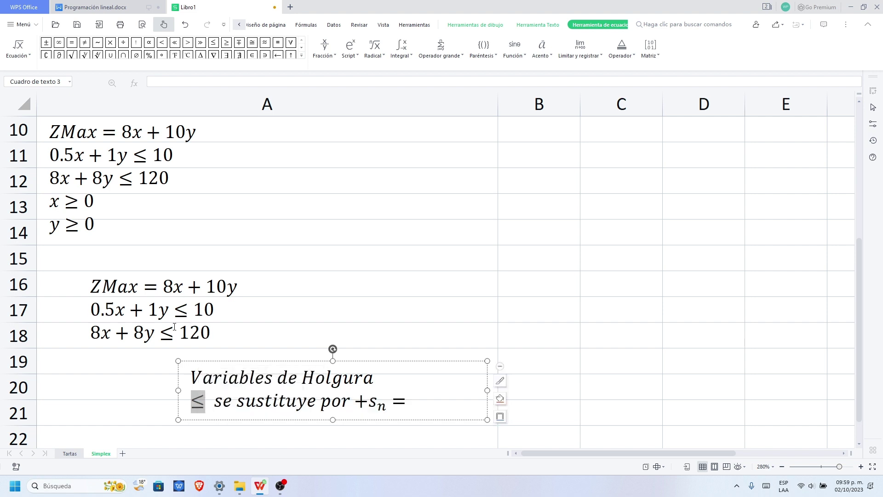
drag(354, 403, 407, 405)
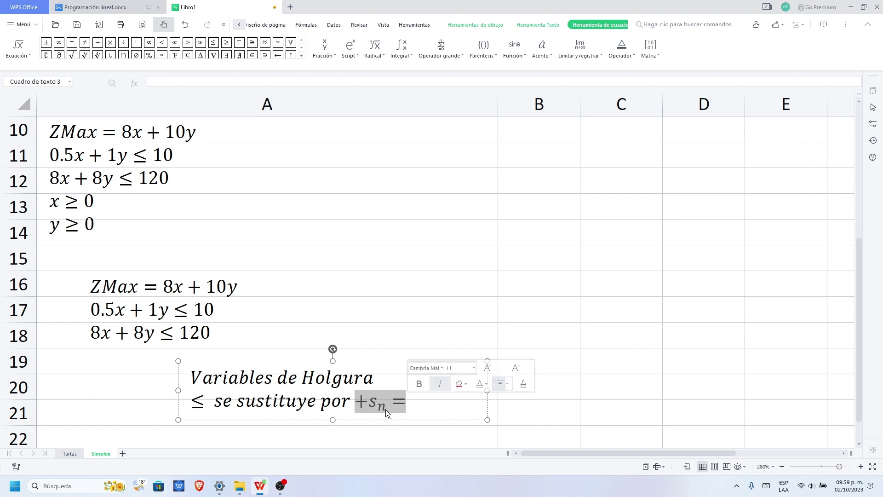
click(279, 361)
drag(279, 361, 284, 181)
Shift the three-line model copy slightly down and left, and shorten "ZMax" to "Z" in its objective.
click(128, 286)
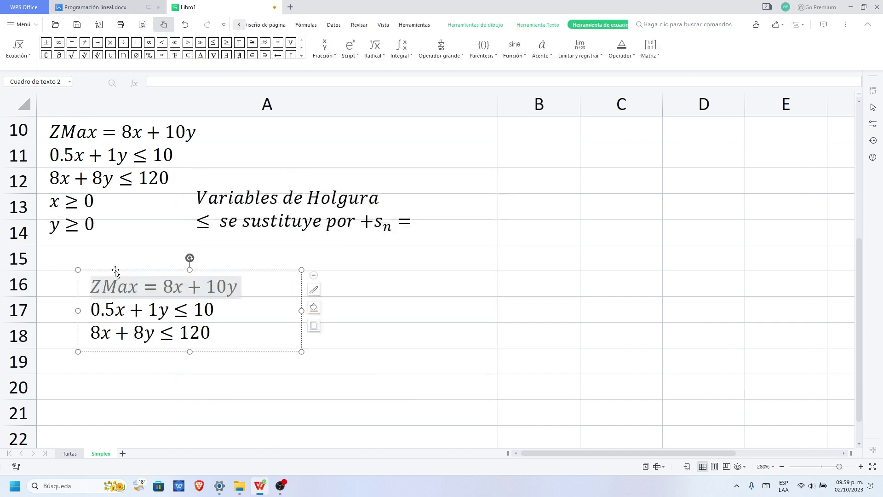
drag(115, 270, 88, 299)
click(120, 298)
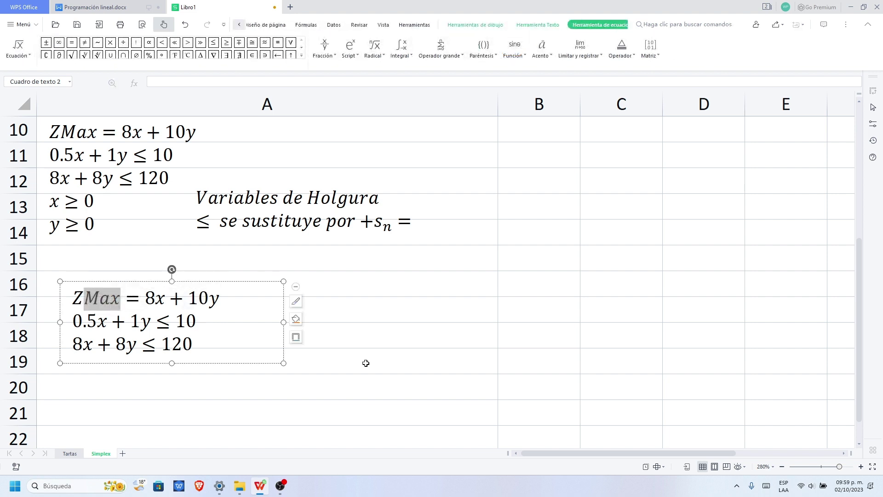
key(BackSpace)
Replace the ≤ in the first constraint with the note's "+sₙ =" and set its subscript to 1, giving 0.5x + 1y + s₁ = 10.
key(Down)
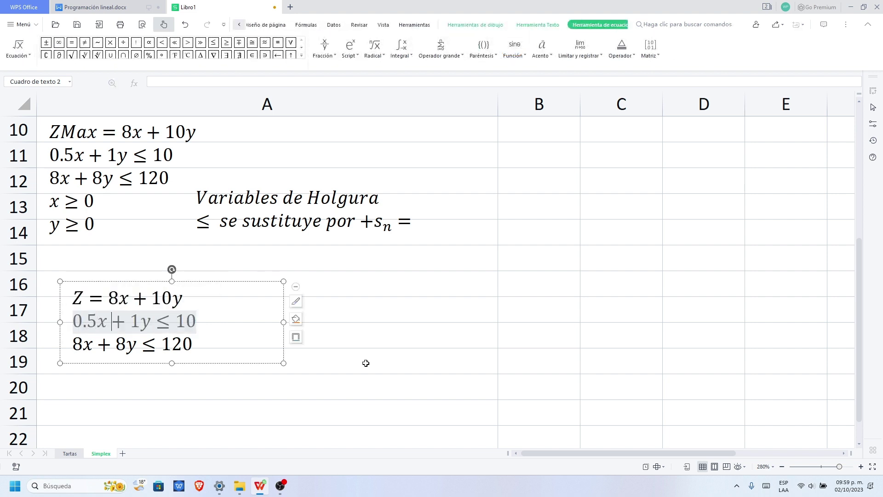
key(Right)
key(Right)
key(Right)
key(Right)
key(shift+Left)
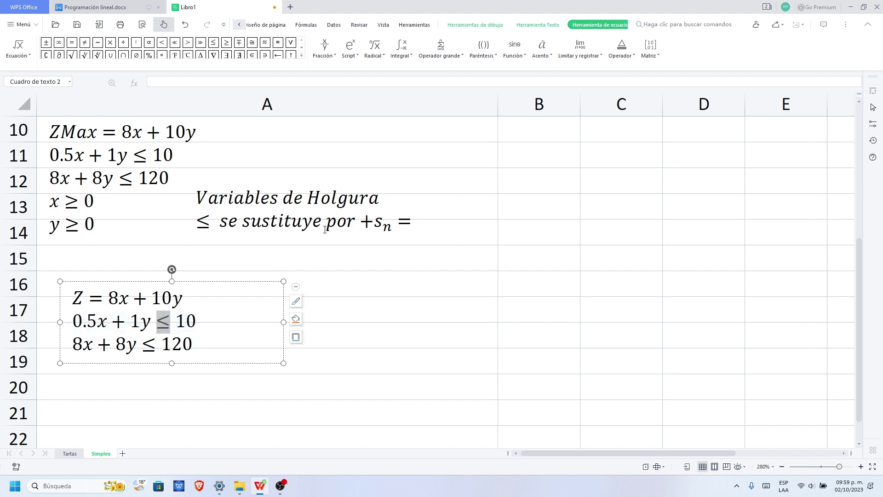
drag(365, 221, 412, 225)
key(ctrl+c)
click(149, 321)
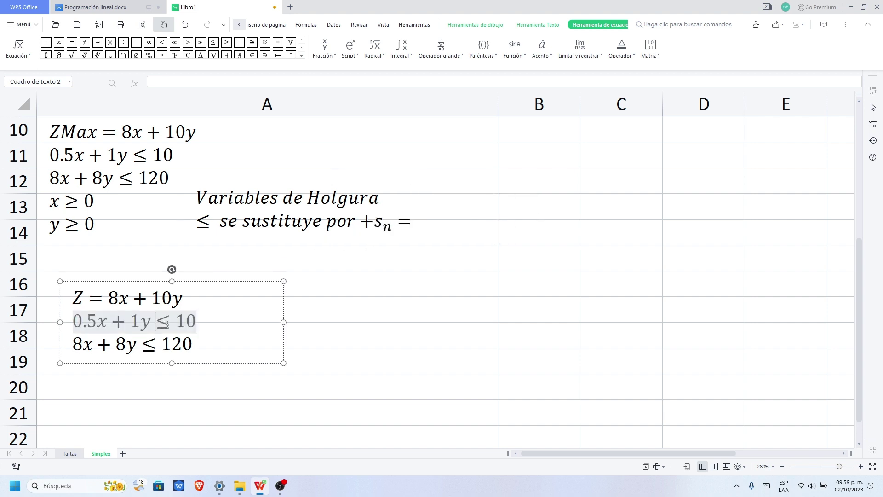
key(ctrl+v)
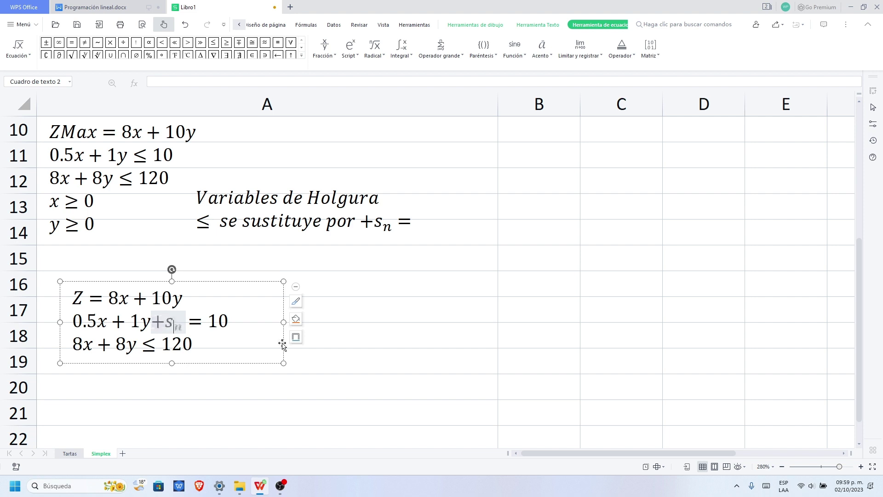
text(1)
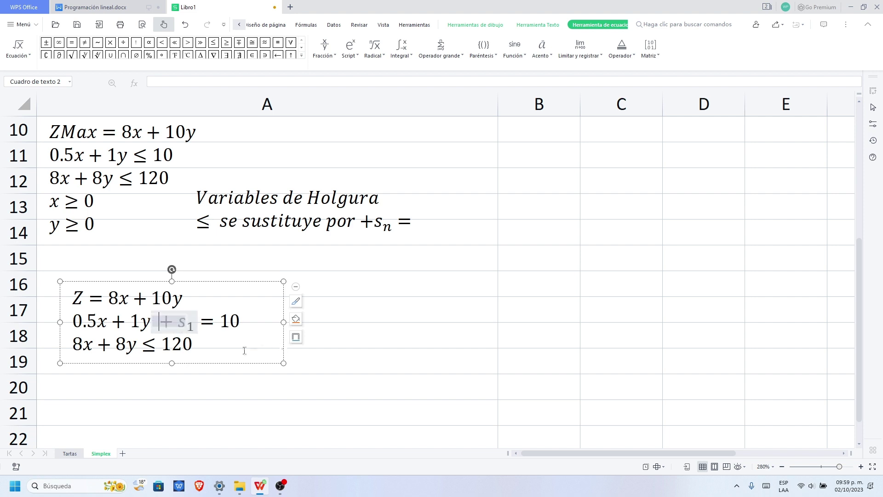
Replace the ≤ in the second constraint with a copied slack term using subscript 2, giving 8x + 8y + s₂ = 120.
click(148, 345)
key(shift+Left)
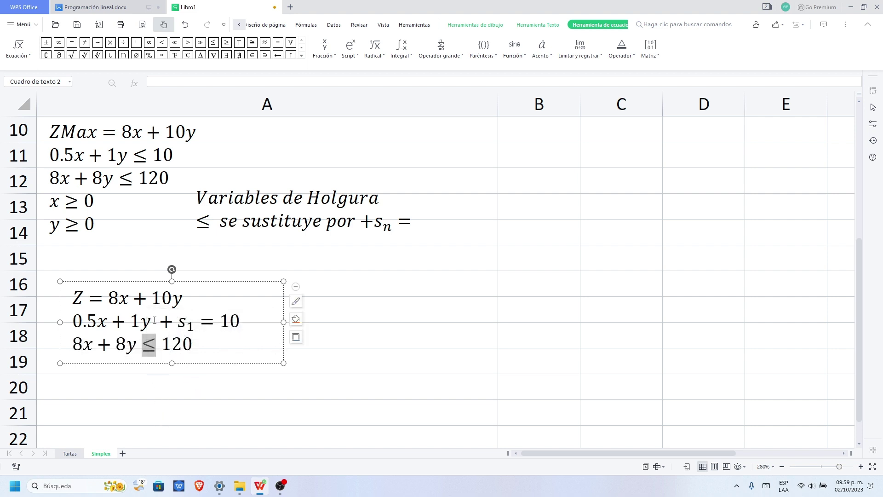
drag(154, 321, 215, 322)
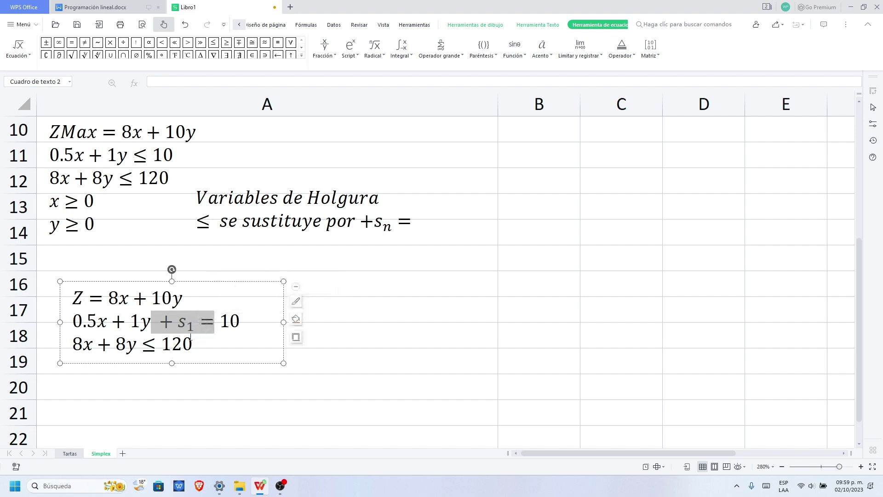
drag(139, 346, 151, 347)
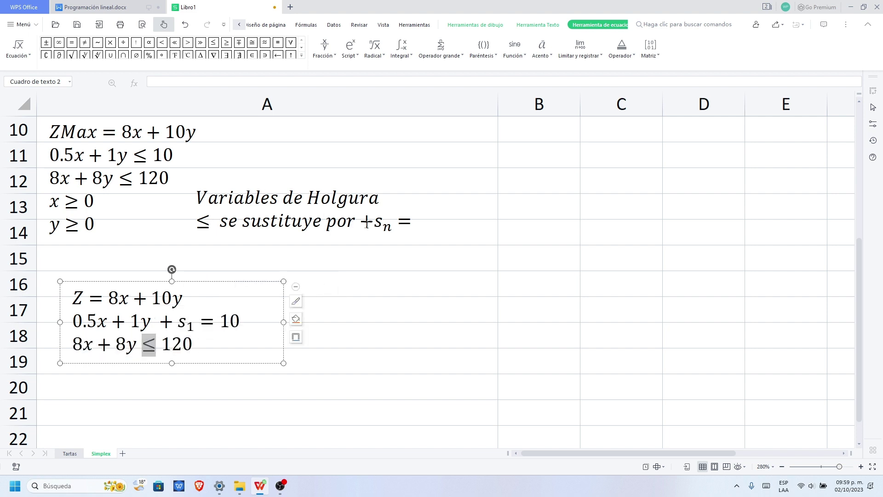
key(ctrl+v)
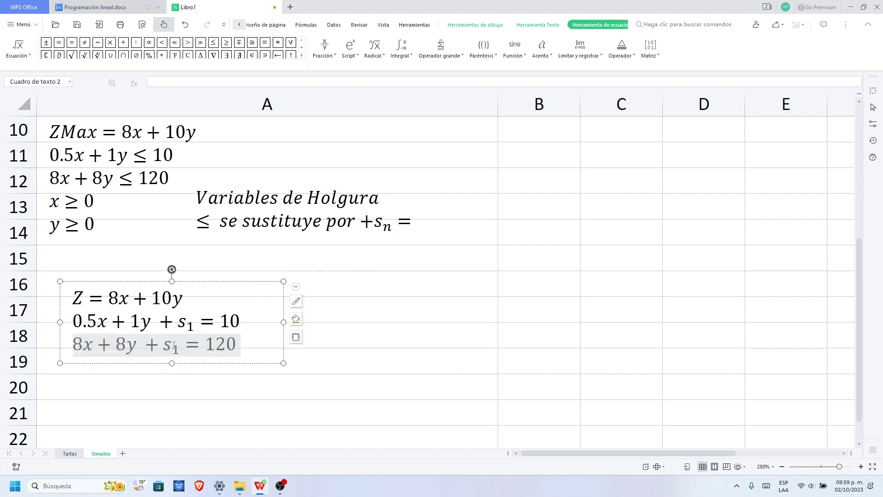
click(174, 346)
double_click(175, 349)
text(2)
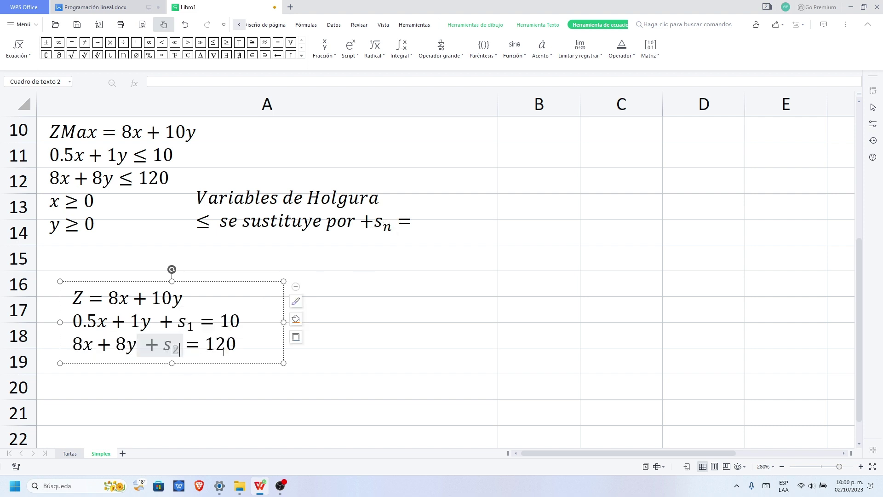
click(240, 349)
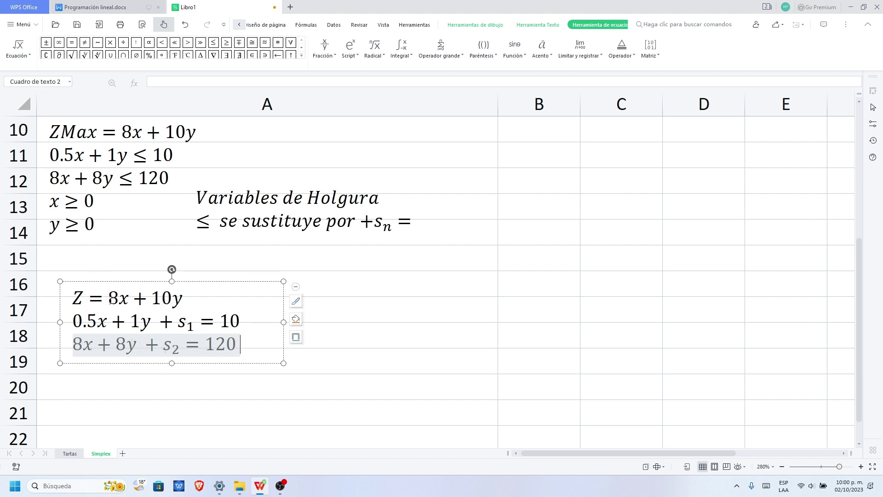
Move 8x + 10y in the objective to directly after Z, before the equals sign, and put 0 on the other side.
drag(107, 298, 183, 299)
key(ctrl+c)
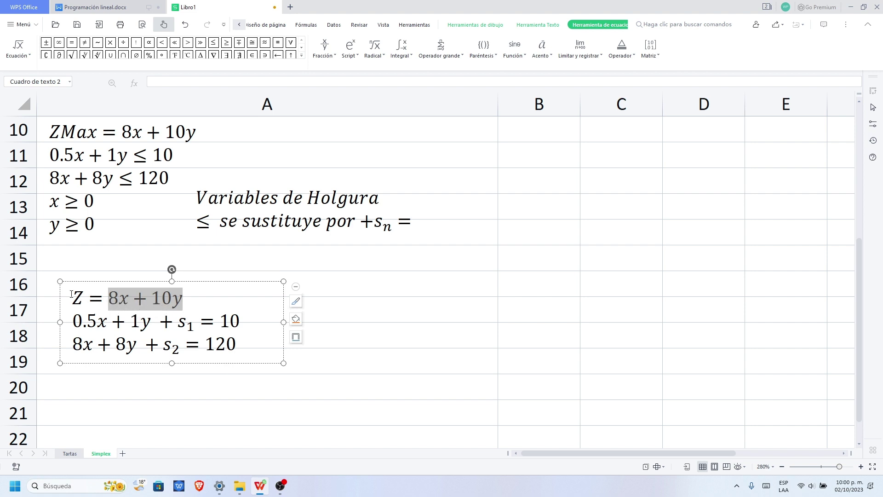
key(BackSpace)
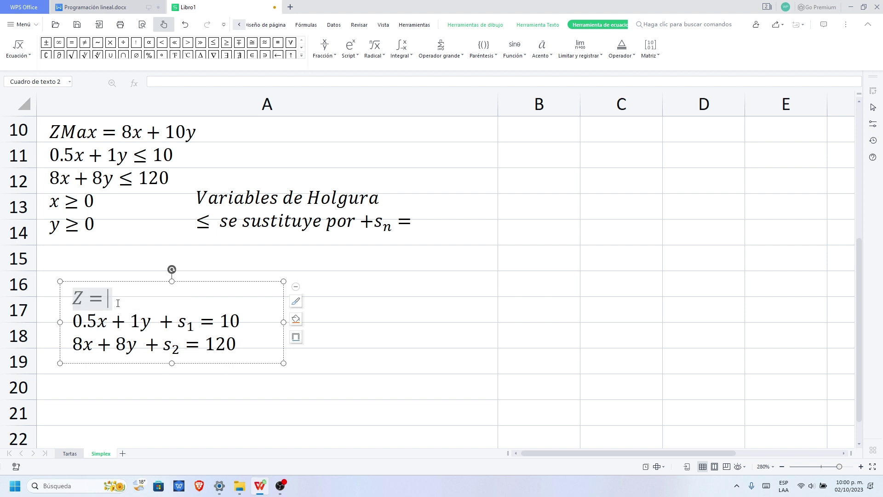
text(0)
key(ctrl+v)
key(Left)
key(Left)
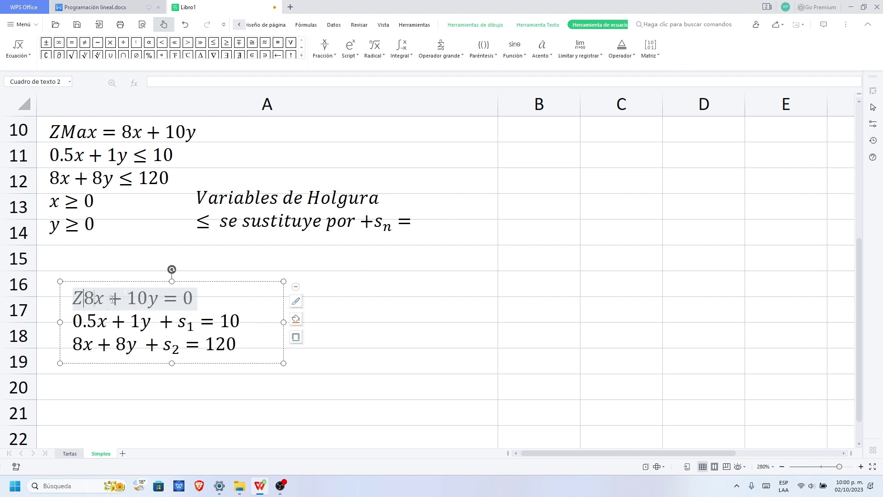
Make both objective terms negative so the equation reads Z − 8x − 10y = 0.
text(-)
key(Right)
key(Right)
key(Right)
key(shift+Left)
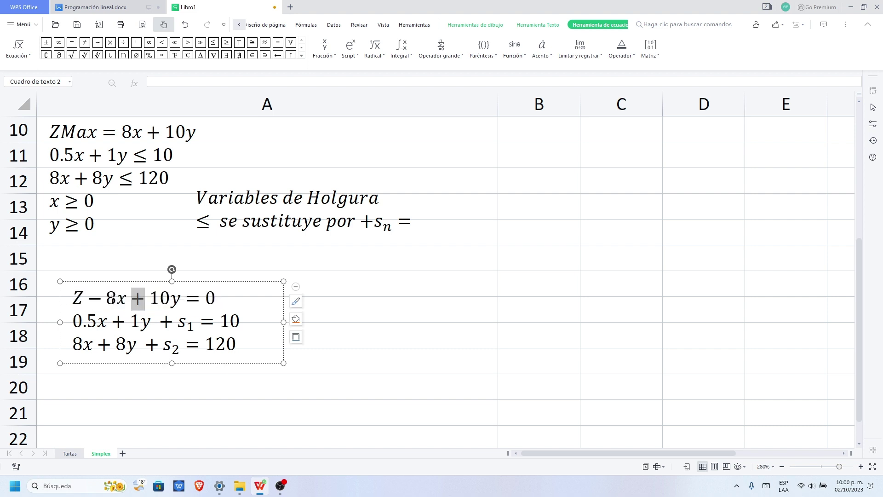
text(-)
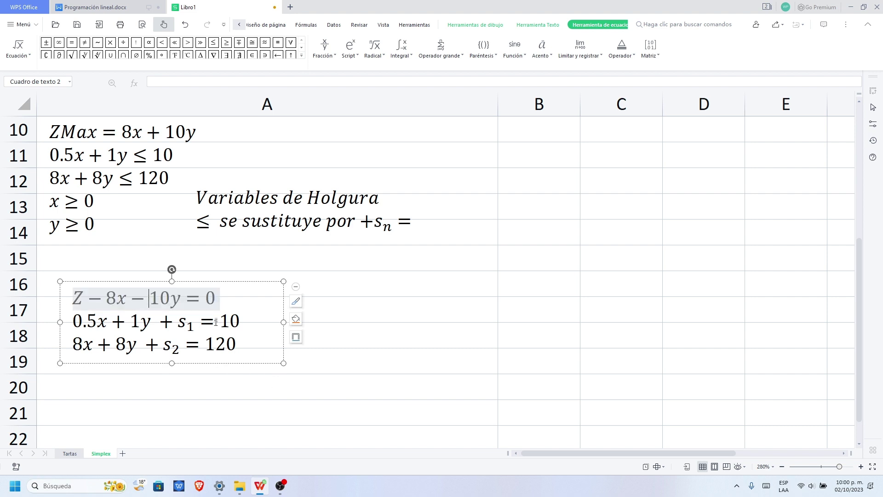
Try to copy the "+ s₁" term from the first constraint into the objective before its equals sign.
click(162, 325)
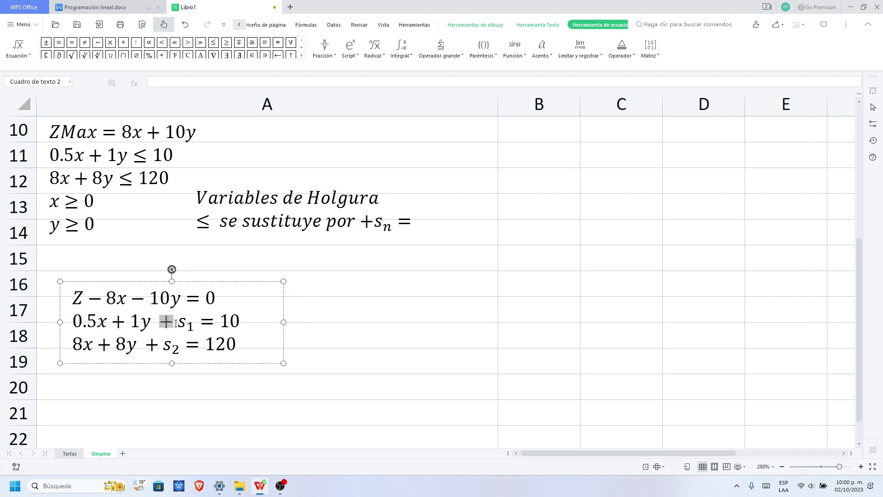
drag(162, 322, 187, 328)
key(ctrl+c)
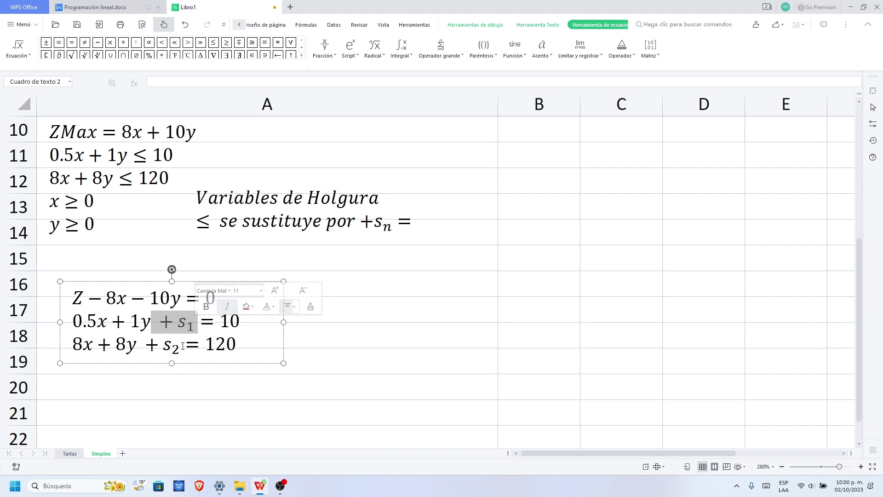
click(186, 298)
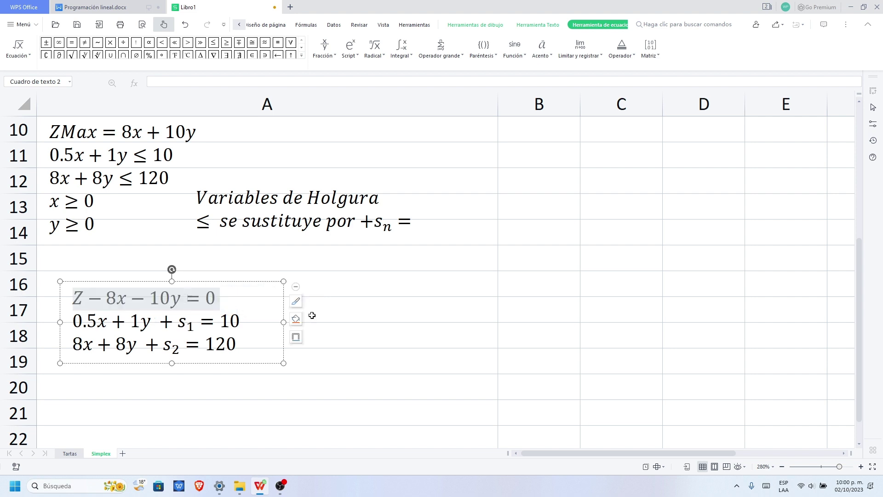
text(8x + 10y)
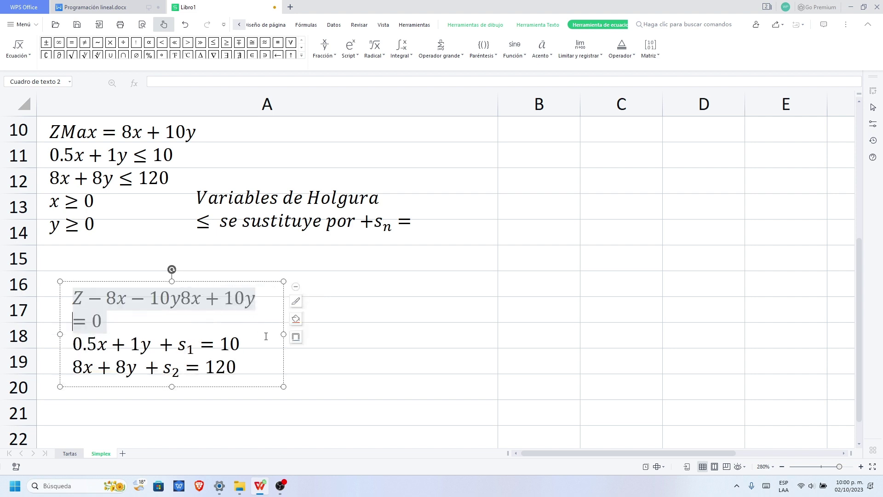
key(ctrl+z)
Copy the + s₁ term into the objective before its equals sign with coefficient 0, and widen the text box to fit it on one line.
drag(160, 319, 205, 322)
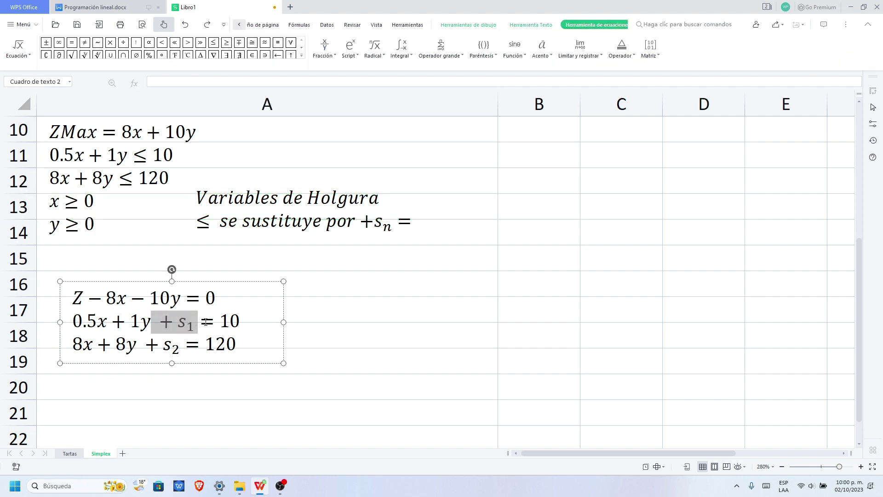
key(Up)
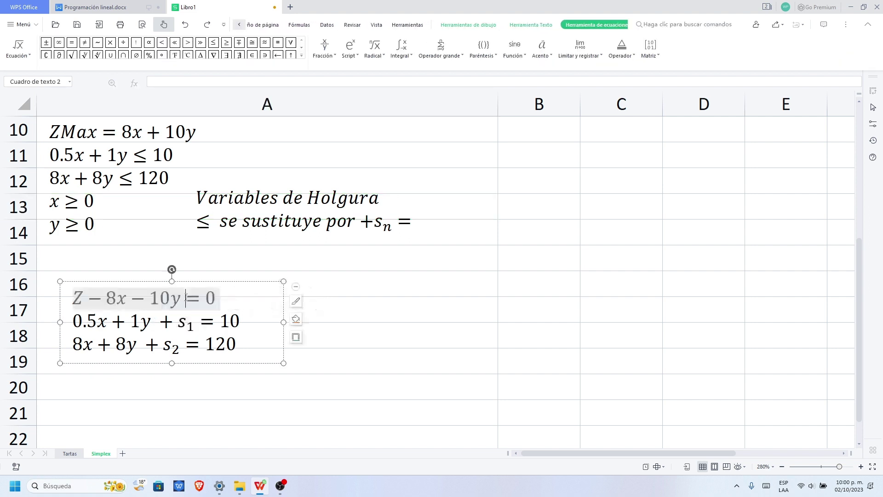
key(ctrl+v)
click(208, 299)
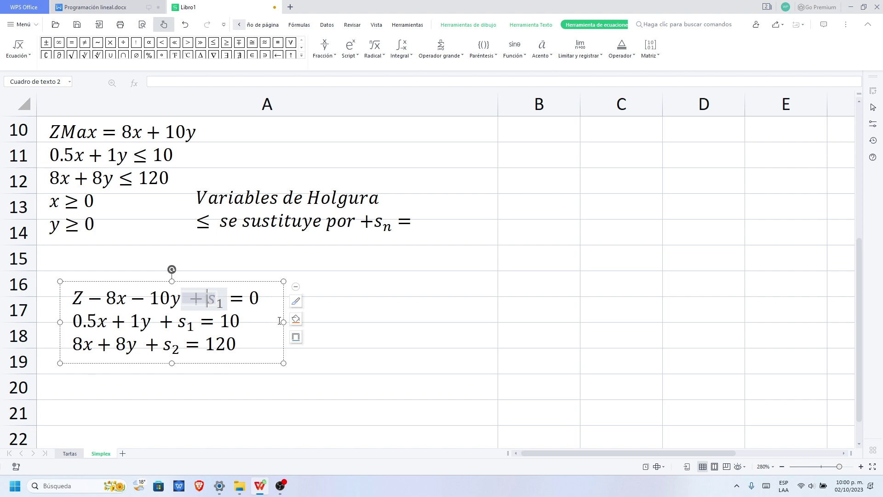
text(0)
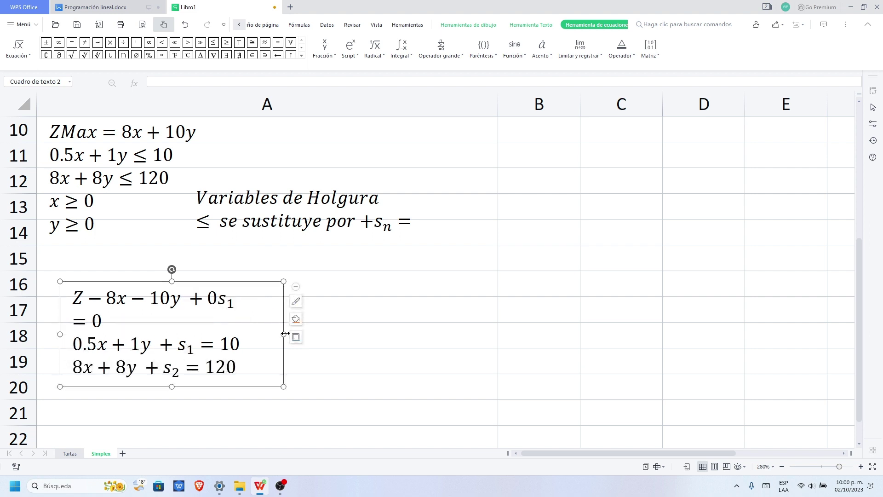
drag(286, 334, 388, 332)
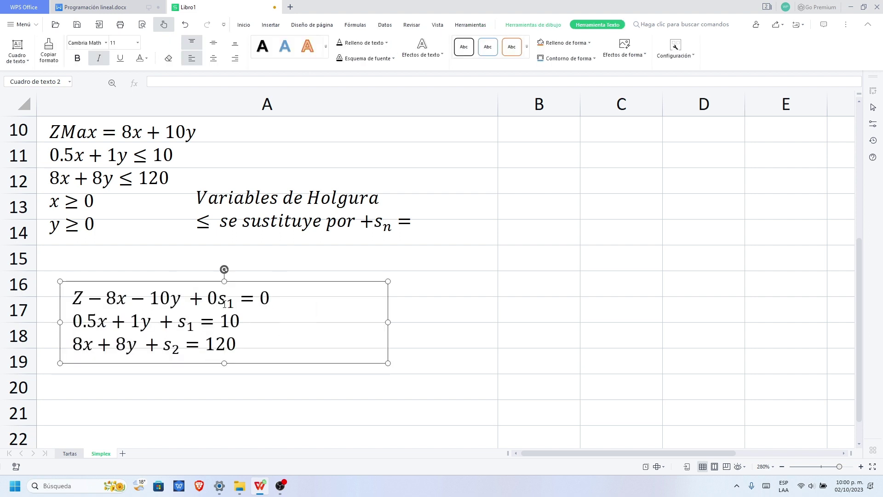
Duplicate the + 0s₁ term in the objective before its equals sign and change the copy's subscript to 2, giving + 0s₂.
click(195, 296)
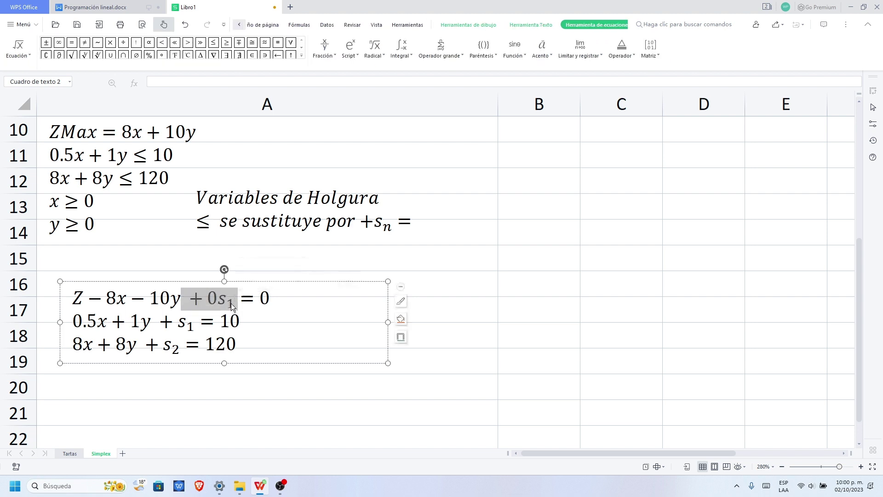
click(231, 303)
text(+0s1)
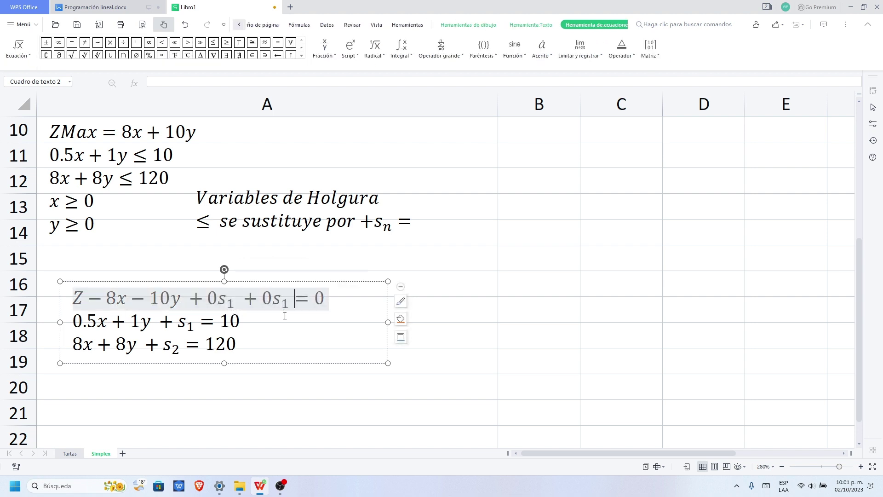
text(2)
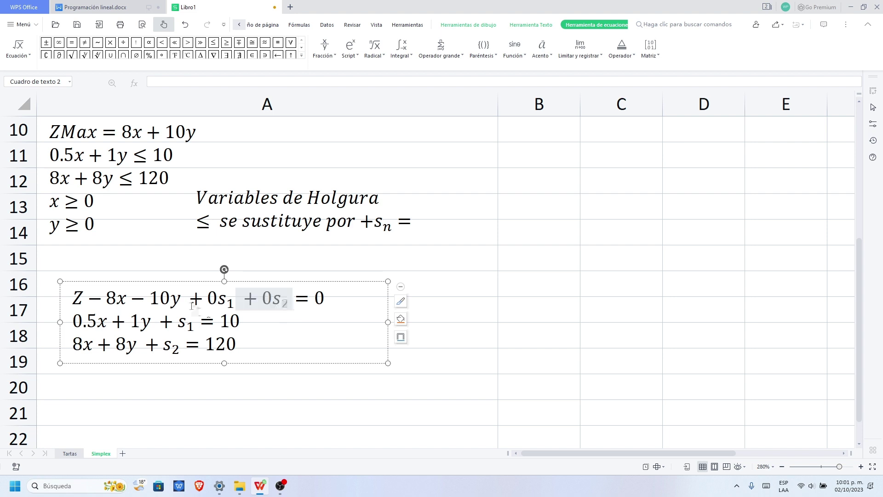
drag(76, 298, 329, 300)
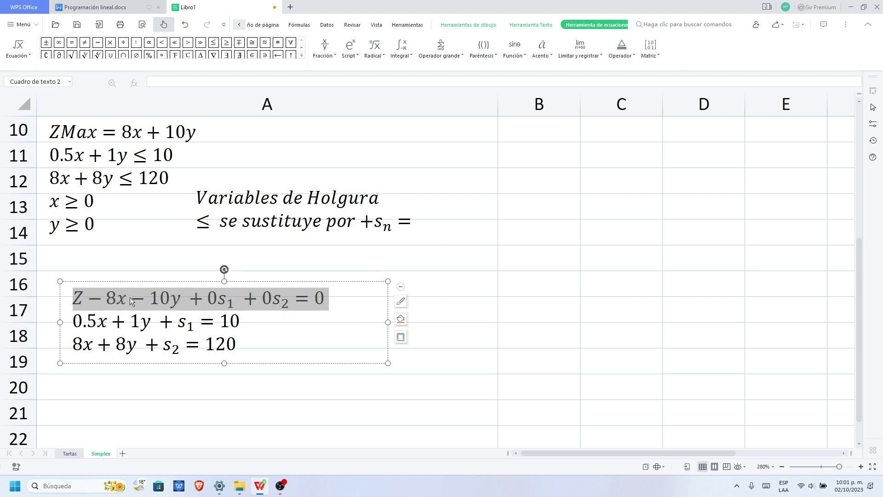
click(237, 304)
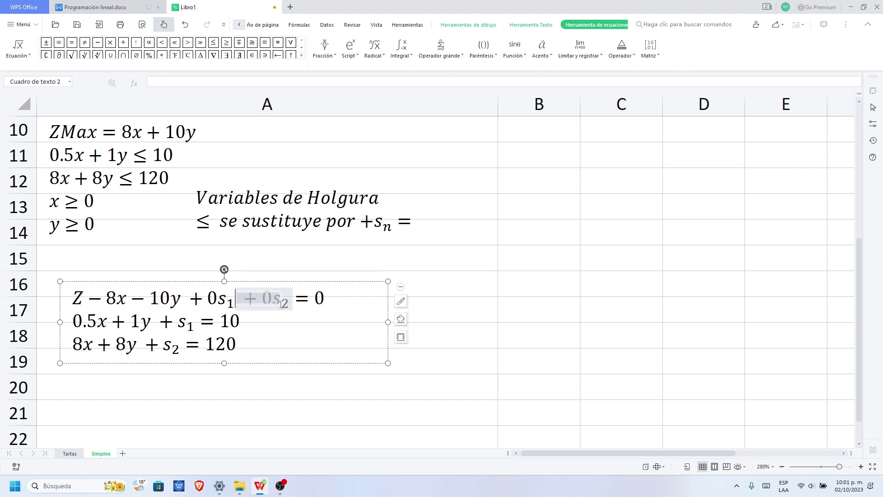
click(184, 302)
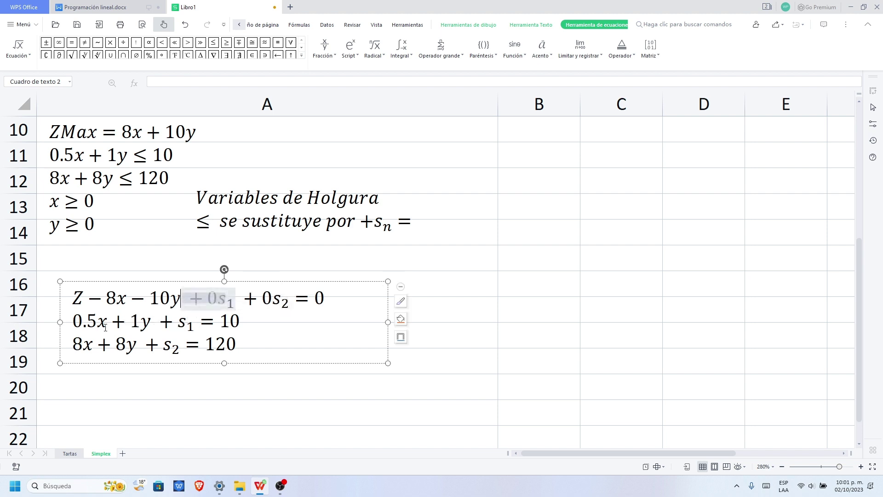
Copy + 0s₂ from the objective into the first constraint before its equals sign, giving 0.5x + 1y + s₁ + 0s₂ = 10.
double_click(76, 322)
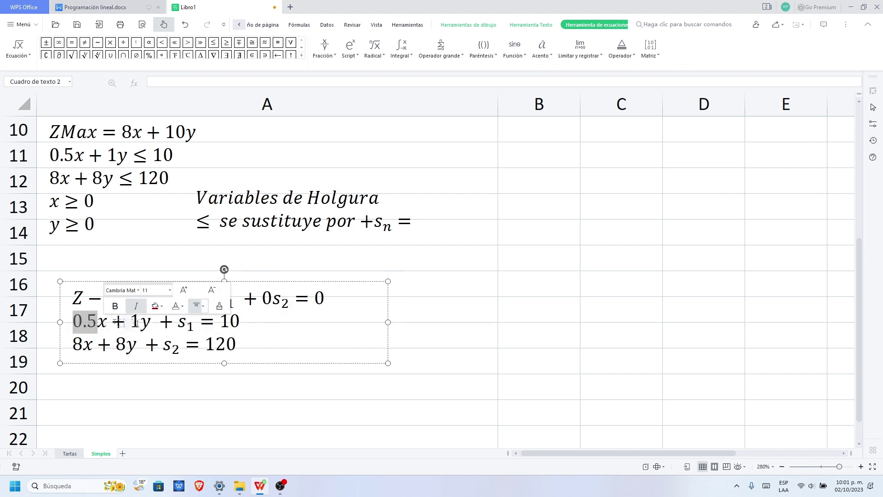
click(168, 324)
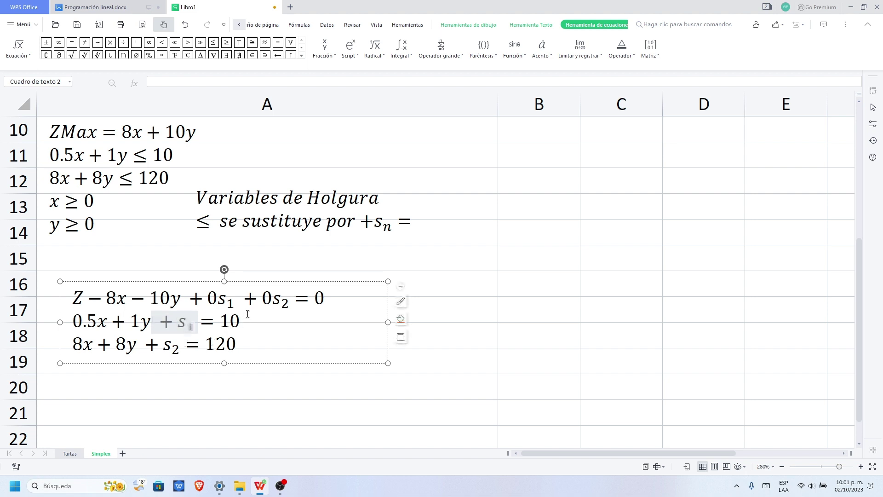
click(199, 324)
drag(247, 298, 276, 301)
key(ctrl+c)
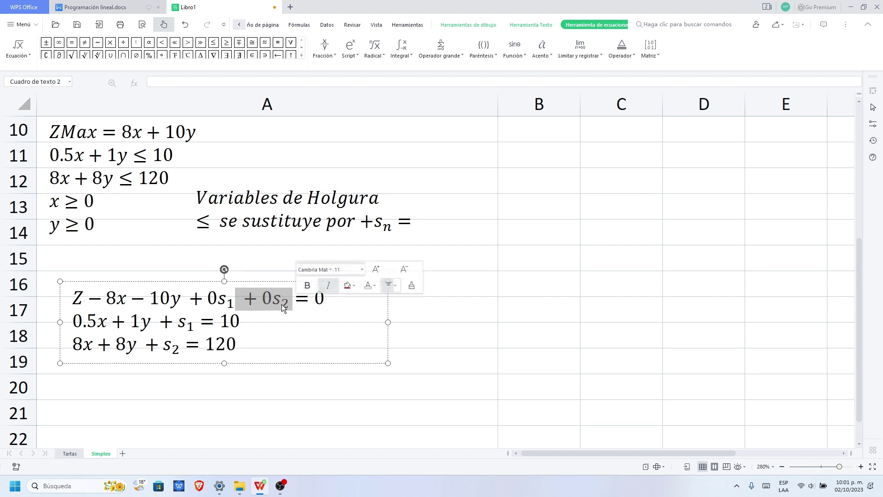
click(204, 322)
key(ctrl+v)
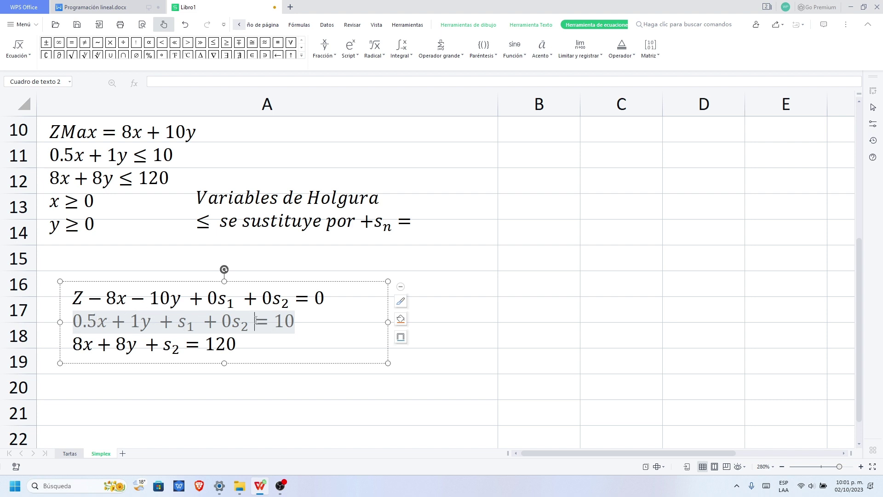
Copy + 0s₁ from the objective into the second constraint before + s₂, giving 8x + 8y + 0s₁ + s₂ = 120.
click(163, 349)
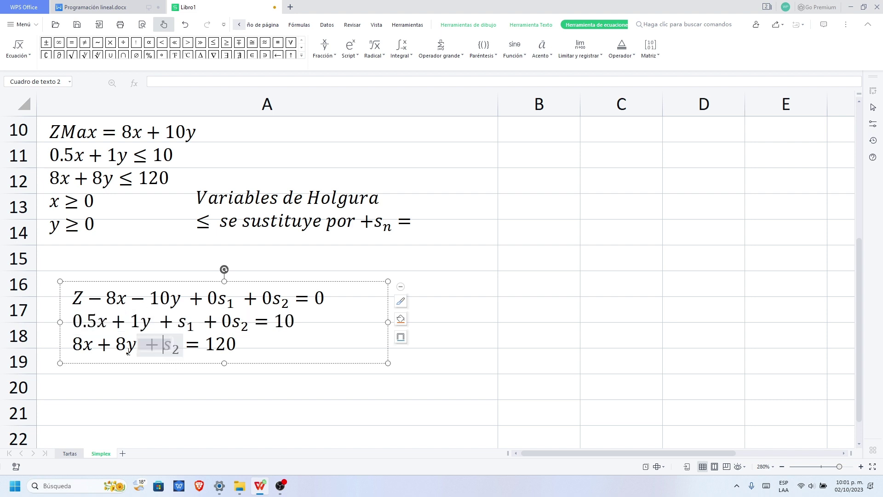
click(102, 347)
drag(127, 346, 137, 351)
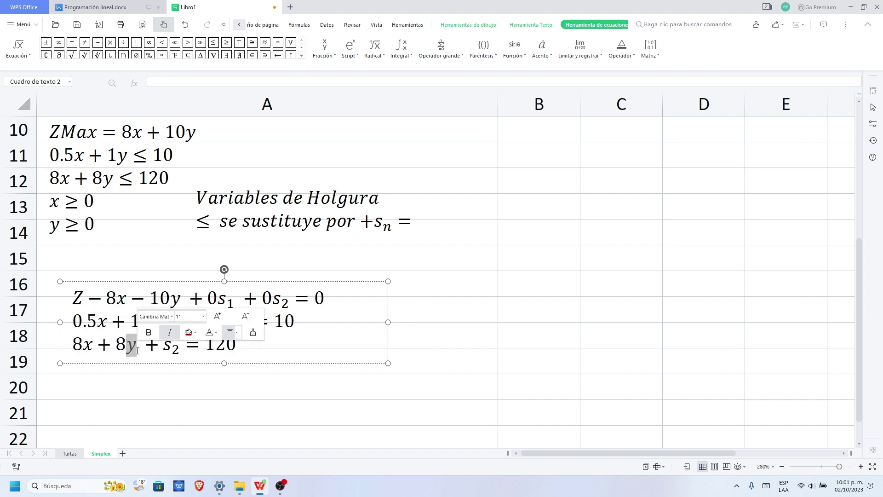
double_click(175, 349)
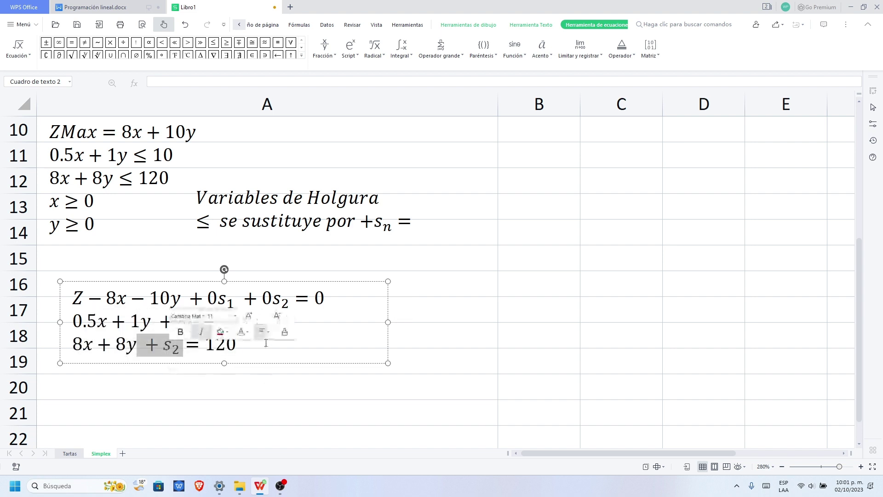
click(240, 345)
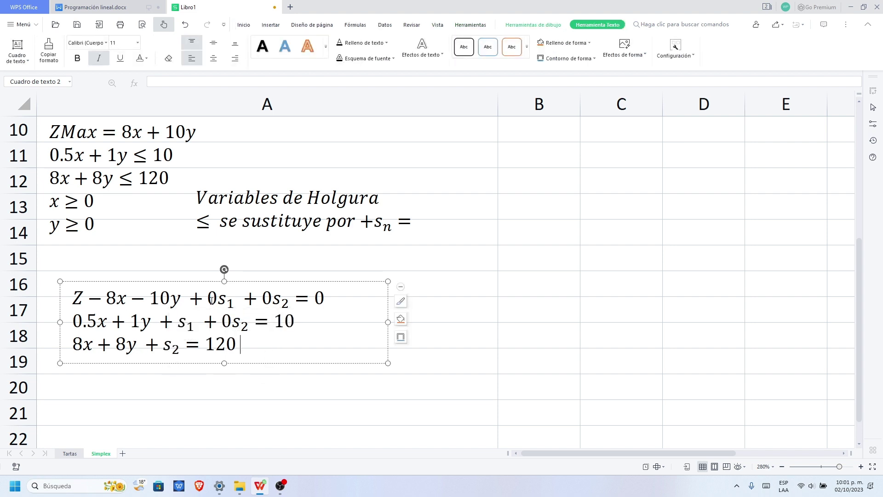
drag(191, 295, 234, 302)
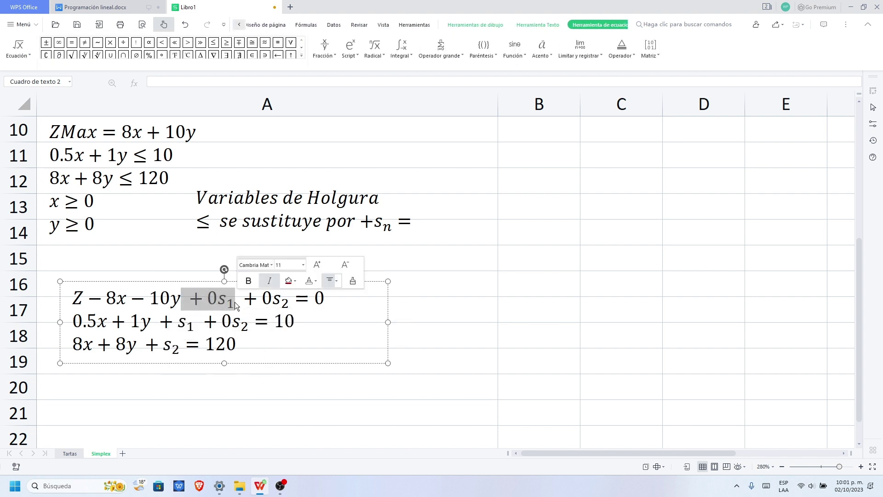
key(ctrl+c)
click(152, 345)
key(ctrl+v)
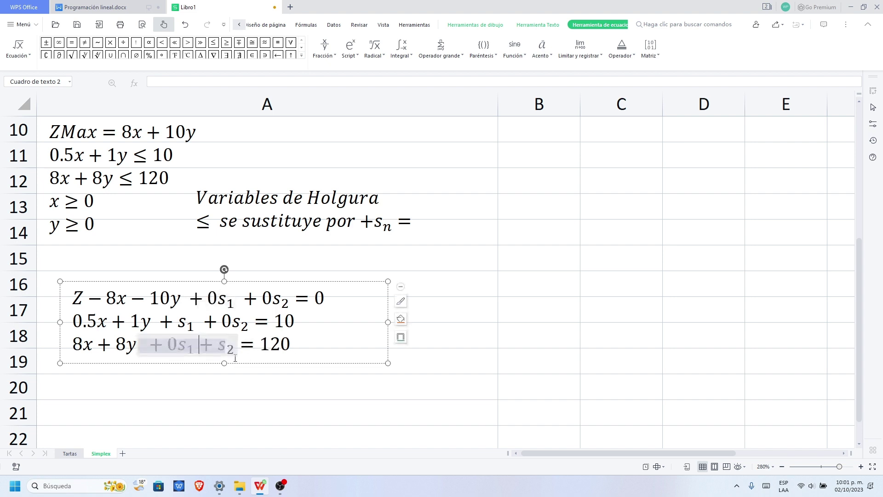
click(281, 378)
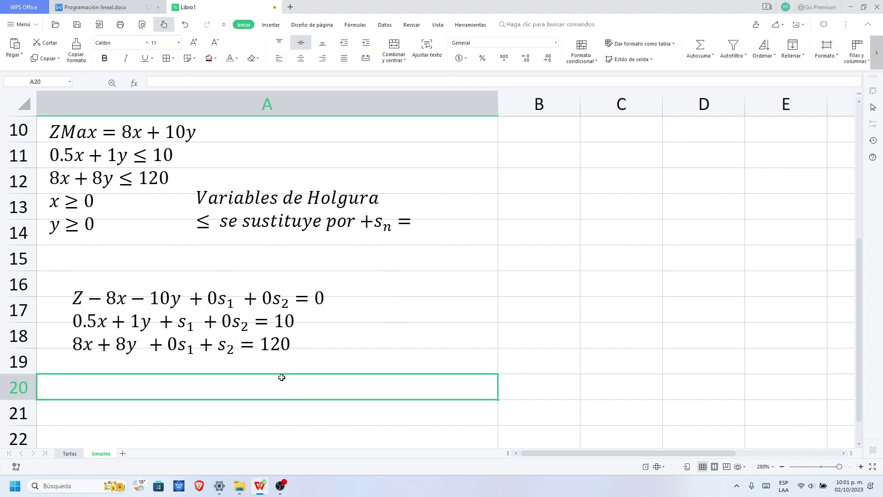
Review the rewritten equations against the analysis table and mathematical model on the Tartas sheet, and return to the Simplex sheet.
double_click(228, 330)
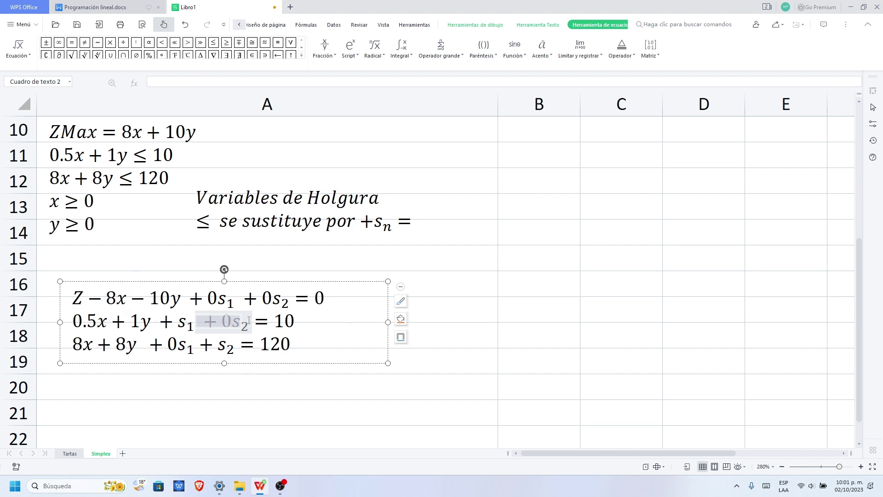
click(298, 327)
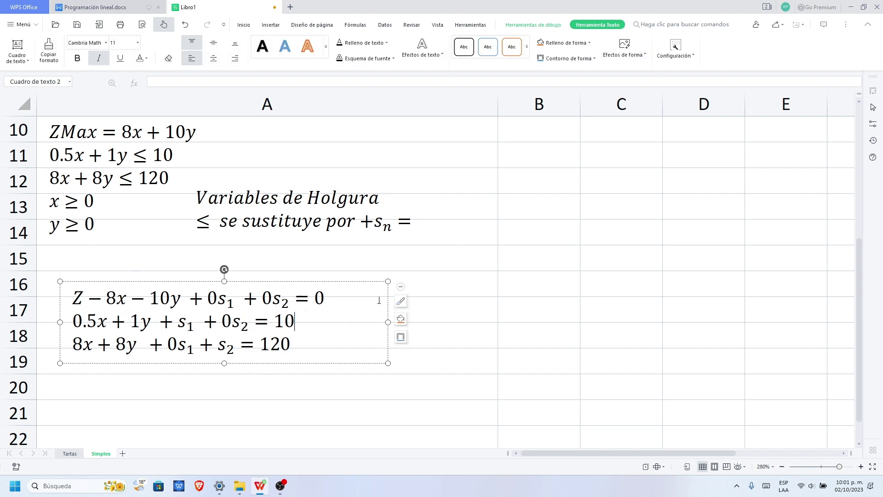
click(131, 282)
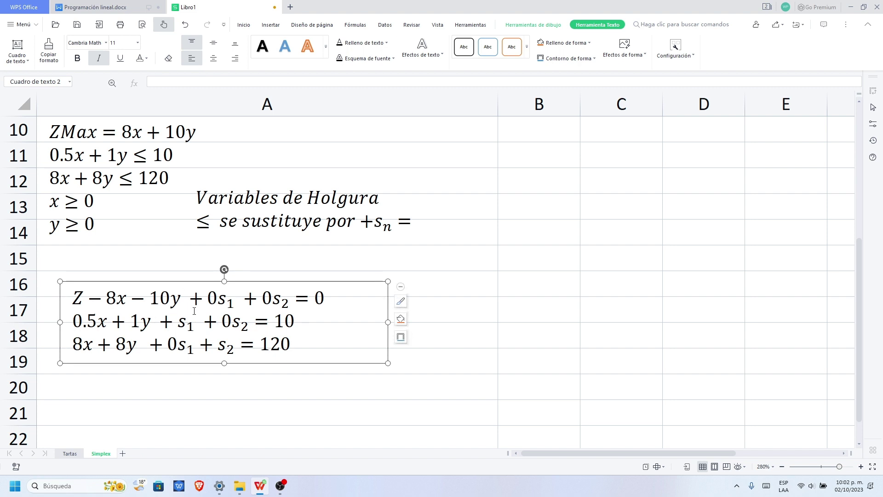
scroll(183, 288, up, 1)
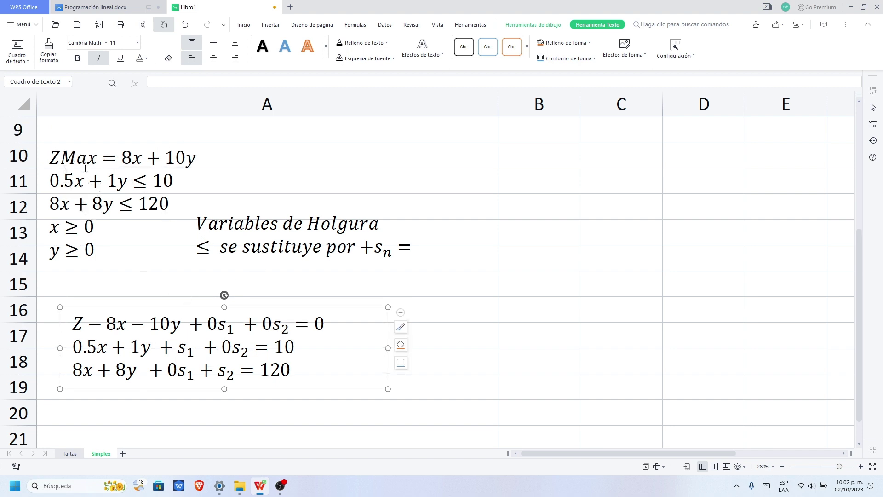
click(69, 454)
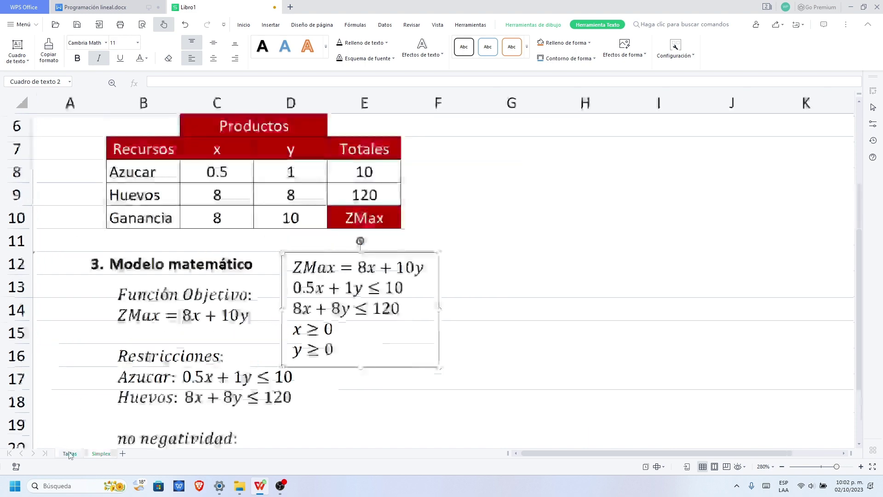
scroll(241, 323, up, 1)
scroll(245, 256, down, 2)
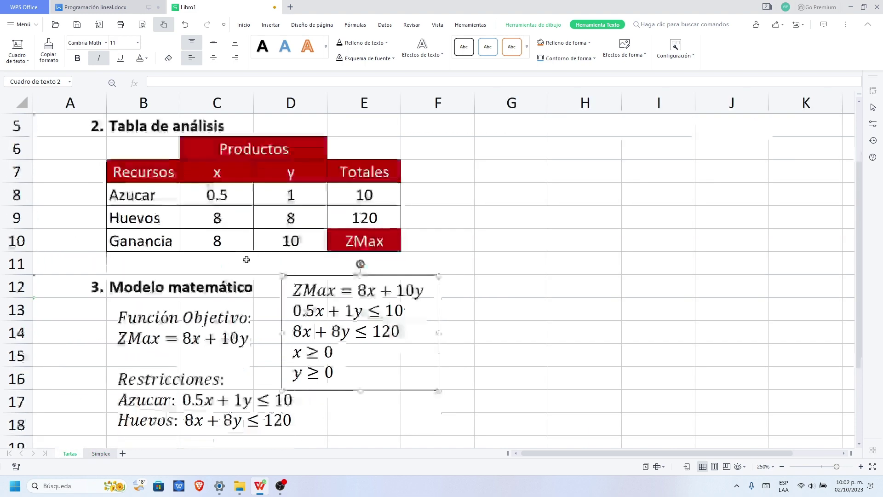
click(101, 454)
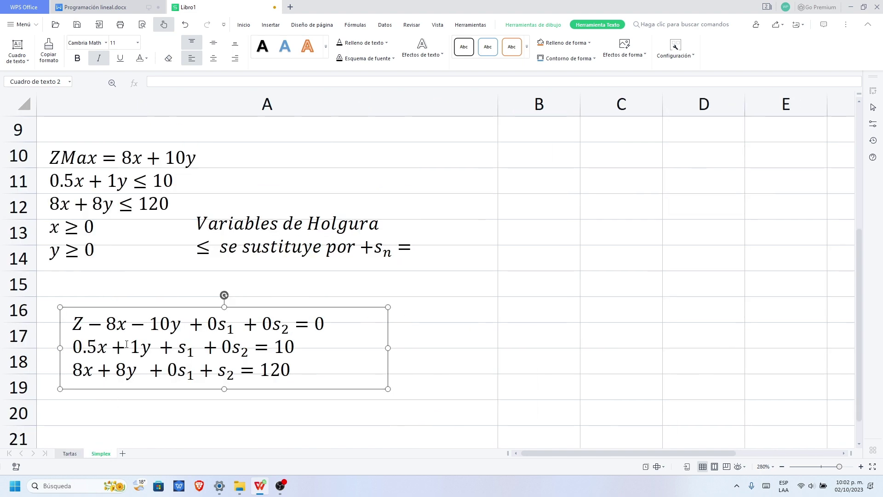
Examine the original model, the rewritten equations and the list of Simplex procedure steps above them.
click(81, 180)
click(64, 142)
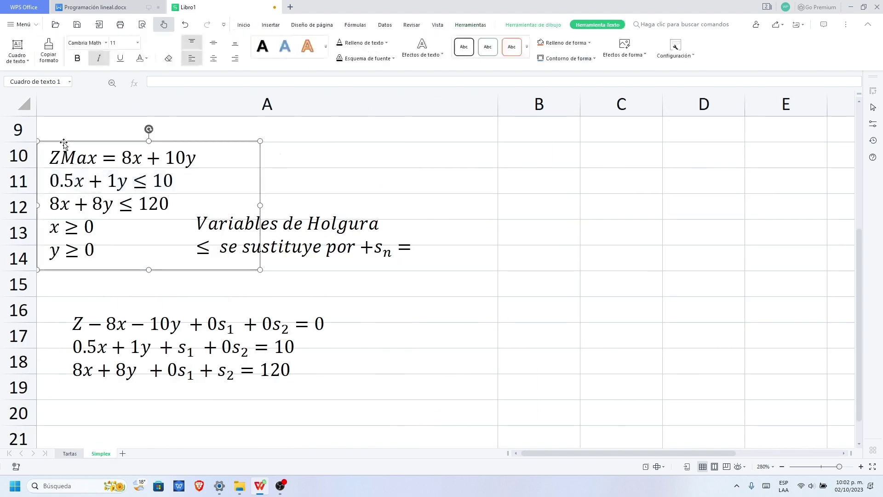
click(134, 328)
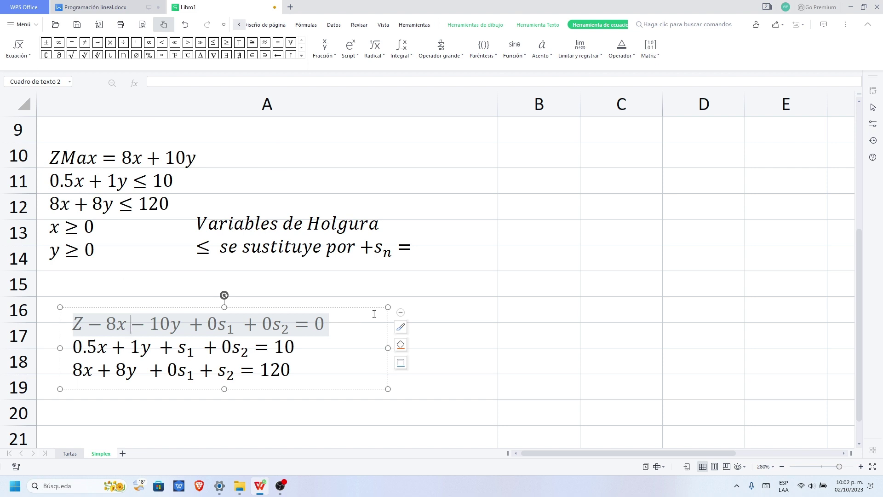
scroll(374, 313, up, 1)
scroll(375, 314, up, 1)
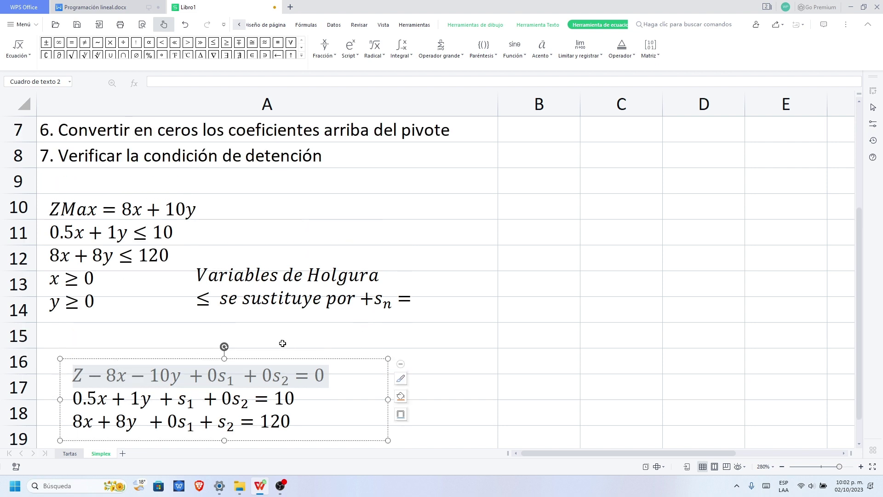
scroll(316, 341, up, 2)
scroll(422, 328, down, 3)
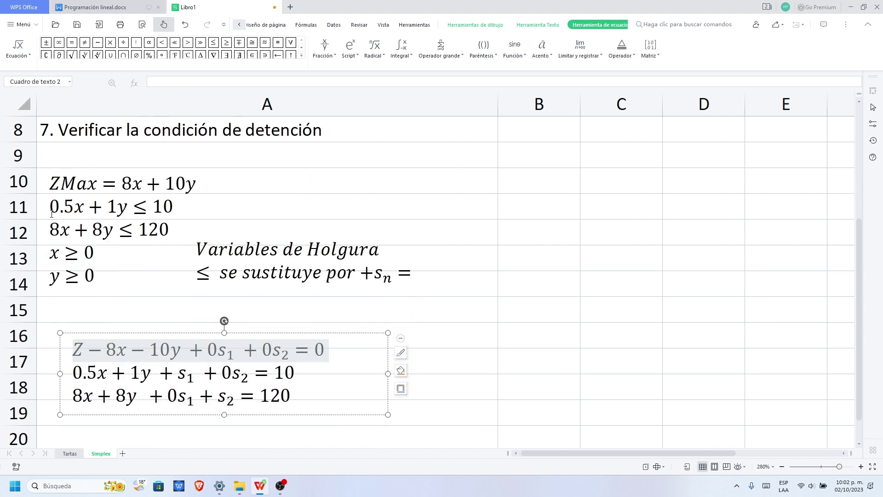
Move the rewritten equations up beside the original model at rows 9 to 12, and the original model down to start at row 16.
click(136, 334)
drag(135, 334, 293, 156)
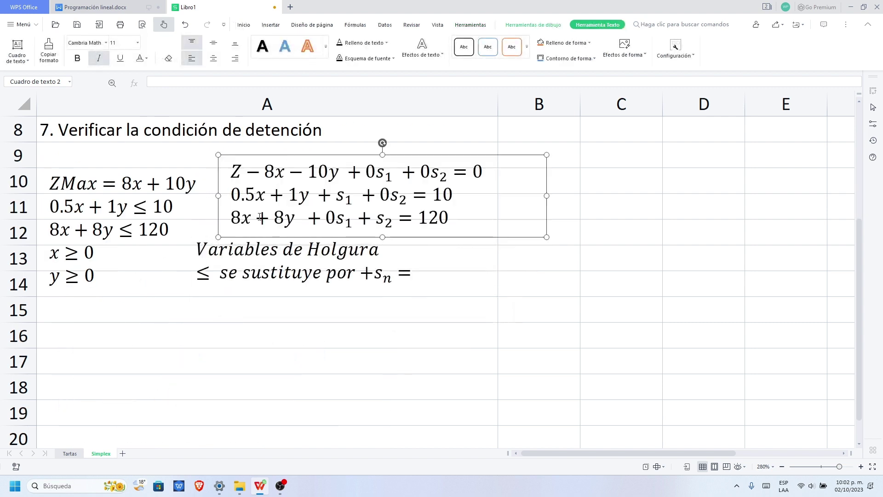
click(60, 183)
click(60, 168)
drag(60, 169, 65, 328)
Move the "Variables de Holgura" note to the space the original model occupied at rows 10 and 11.
drag(261, 251, 57, 184)
click(185, 256)
click(368, 175)
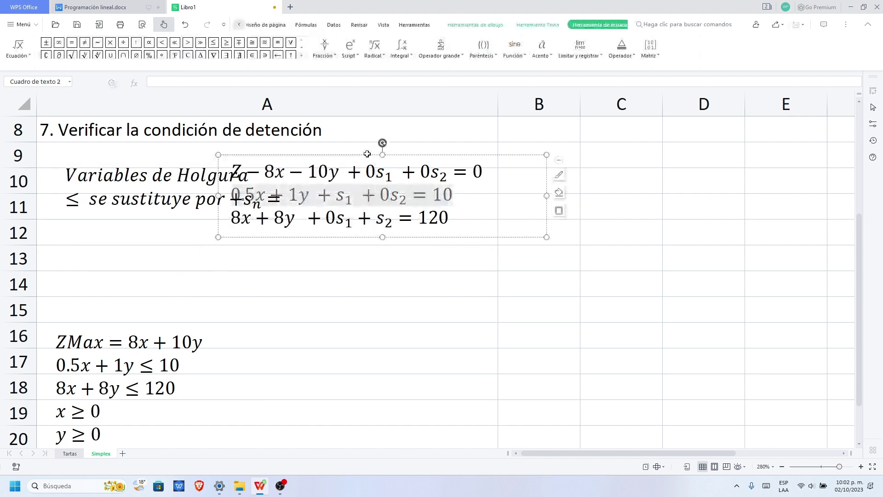
Move the rewritten equations with slack variables below the "Variables de Holgura" note, to rows 12 to 15 of column A.
drag(363, 167, 201, 243)
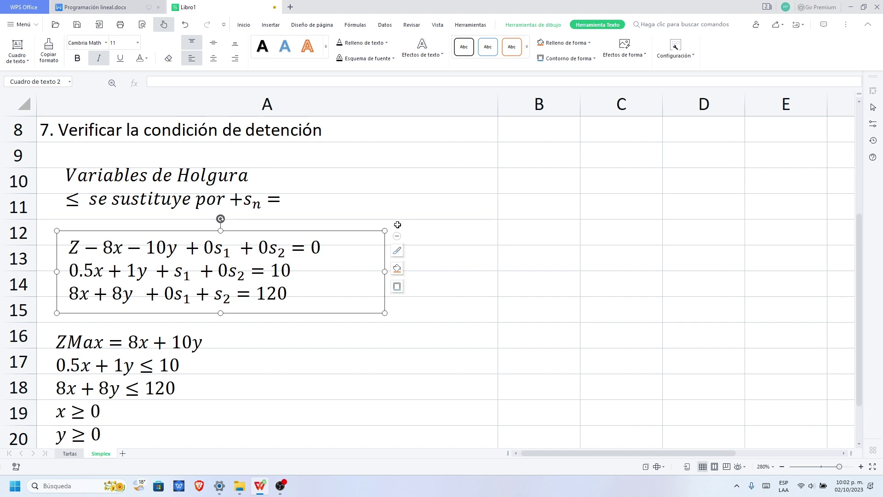
click(467, 207)
scroll(468, 208, up, 1)
scroll(467, 208, up, 1)
scroll(467, 208, down, 1)
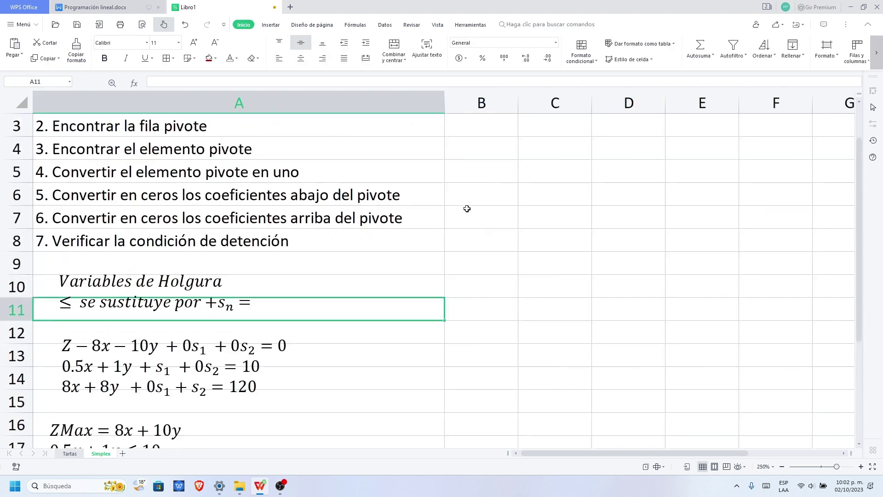
scroll(462, 225, up, 1)
scroll(430, 239, down, 1)
scroll(418, 243, down, 1)
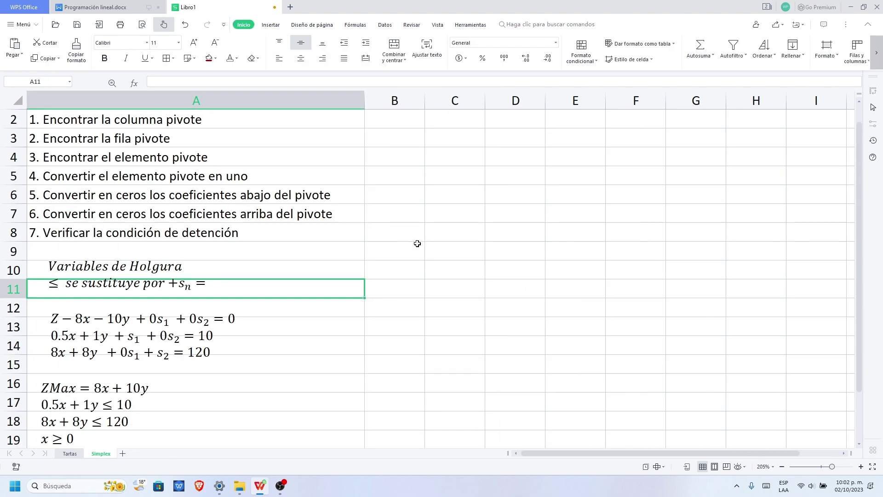
scroll(328, 258, up, 1)
Enter the title "Tabla Simplex Original" in cell C9.
click(327, 275)
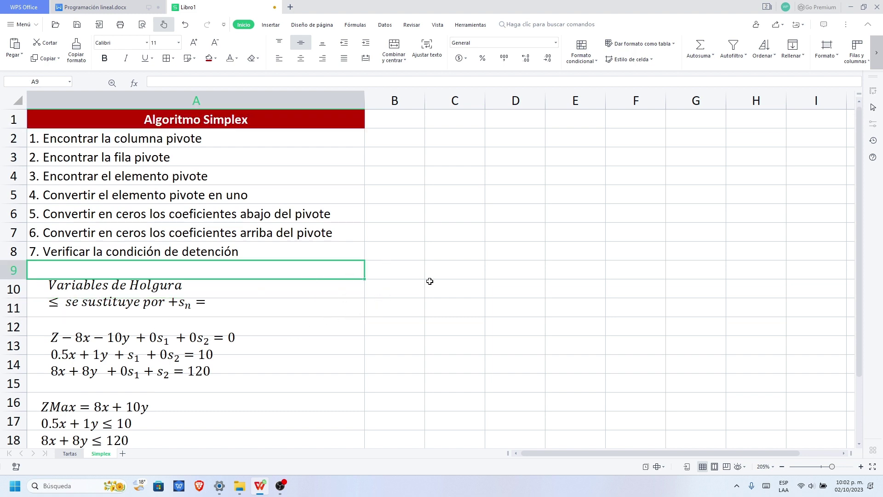
click(463, 273)
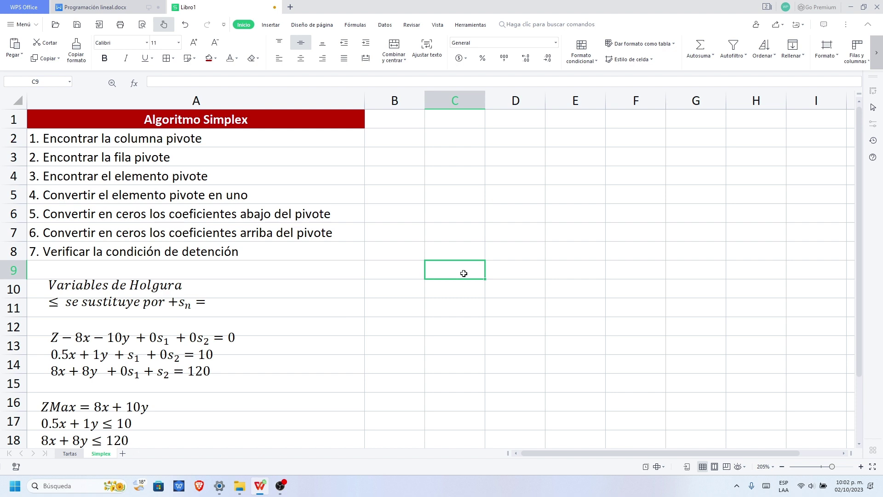
click(377, 270)
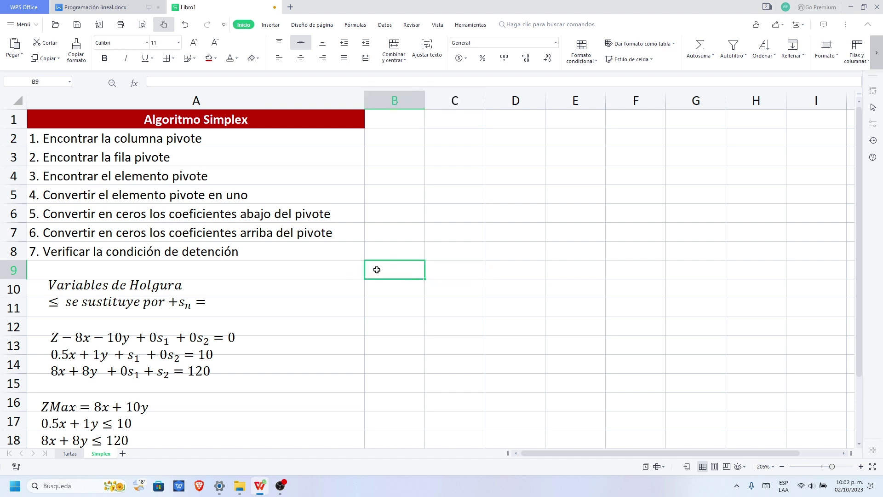
scroll(197, 320, down, 1)
scroll(198, 324, up, 1)
click(447, 274)
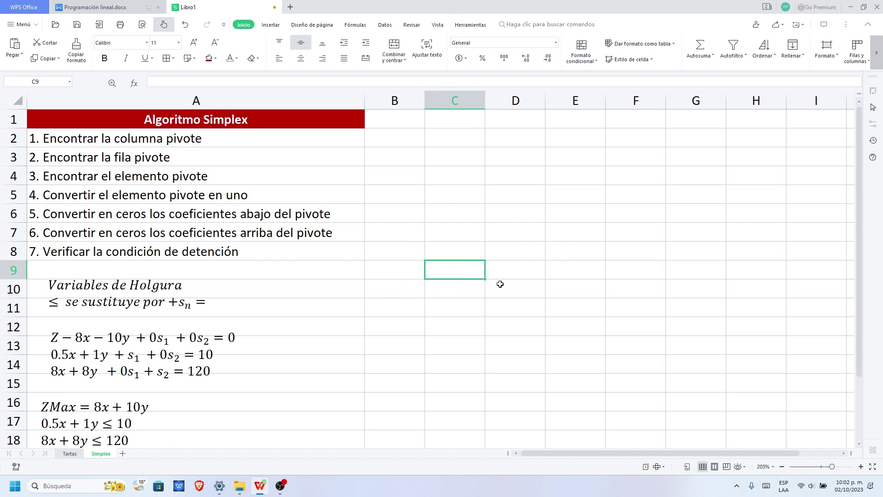
text(Tabla )
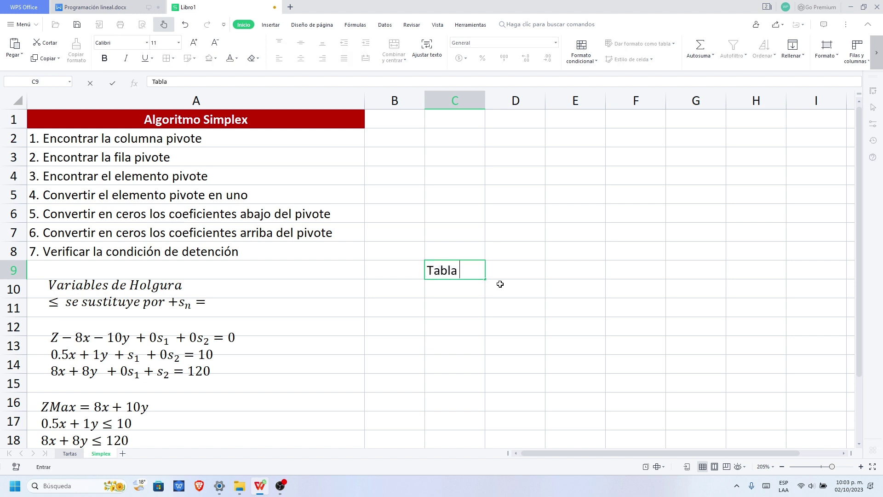
text(Simplex Original)
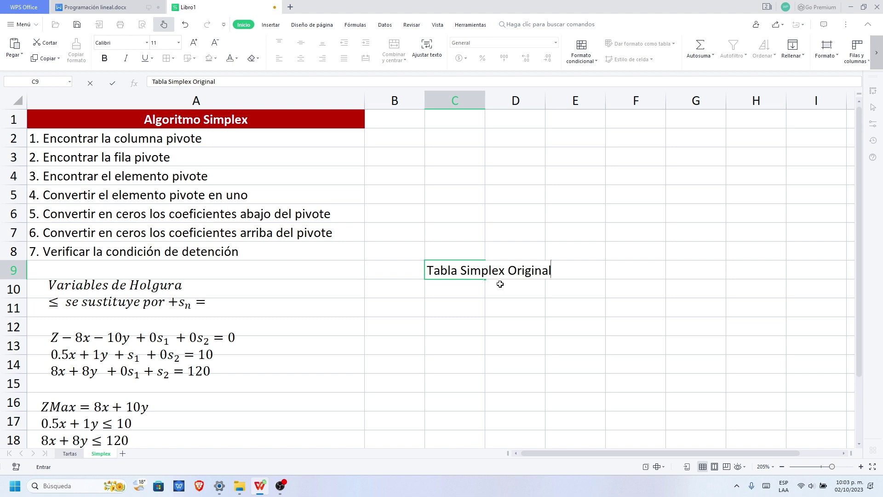
key(Return)
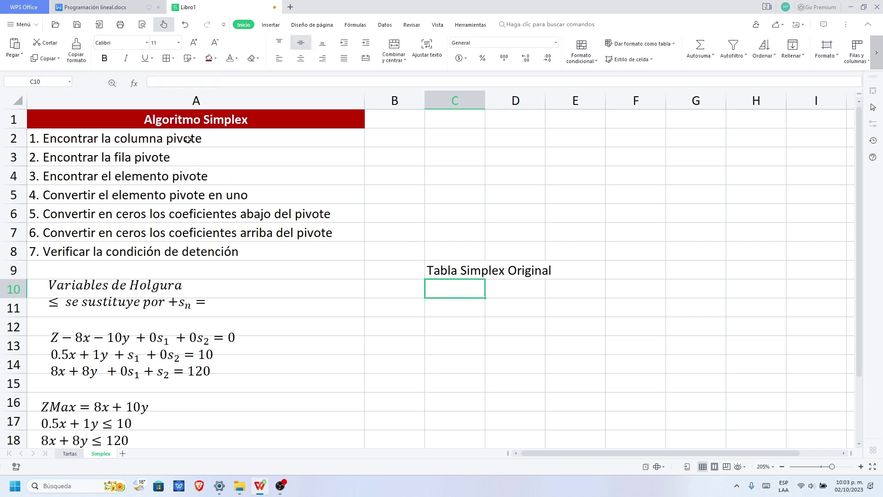
Review the seven Simplex procedure steps and the variables in the rewritten equations to decide the table's columns.
drag(197, 138, 191, 250)
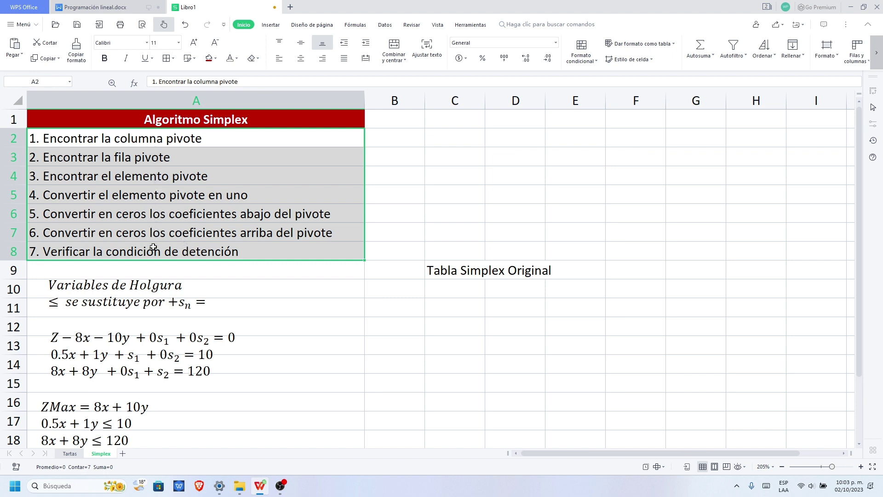
click(141, 255)
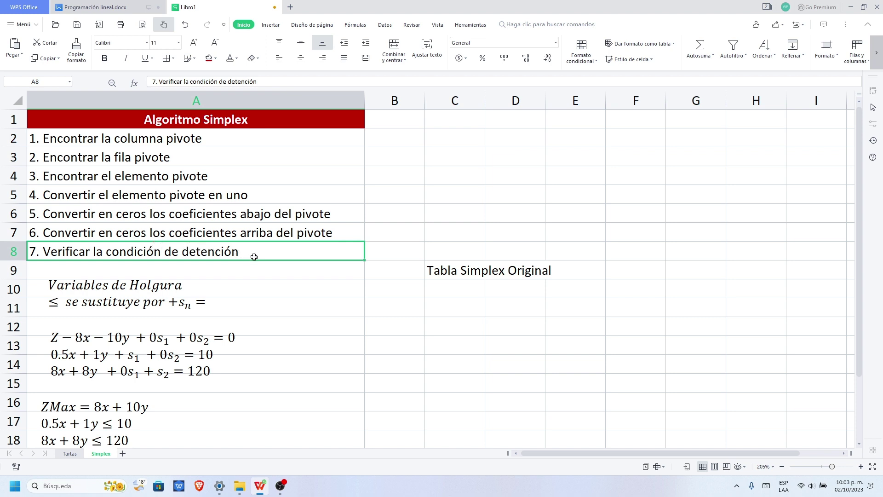
click(440, 293)
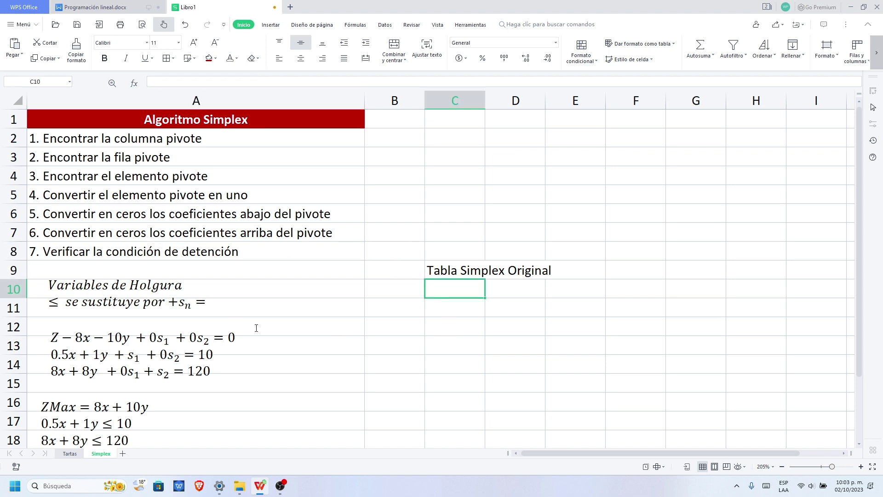
click(482, 313)
drag(449, 289, 621, 294)
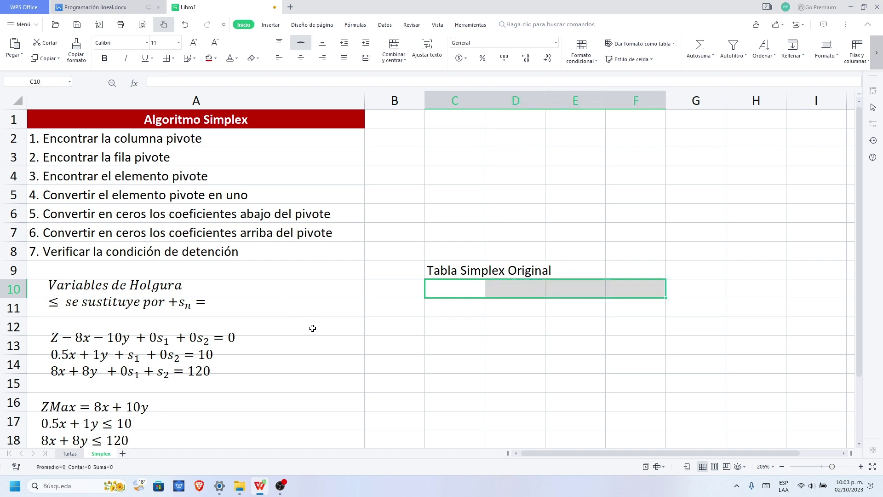
scroll(101, 341, down, 1)
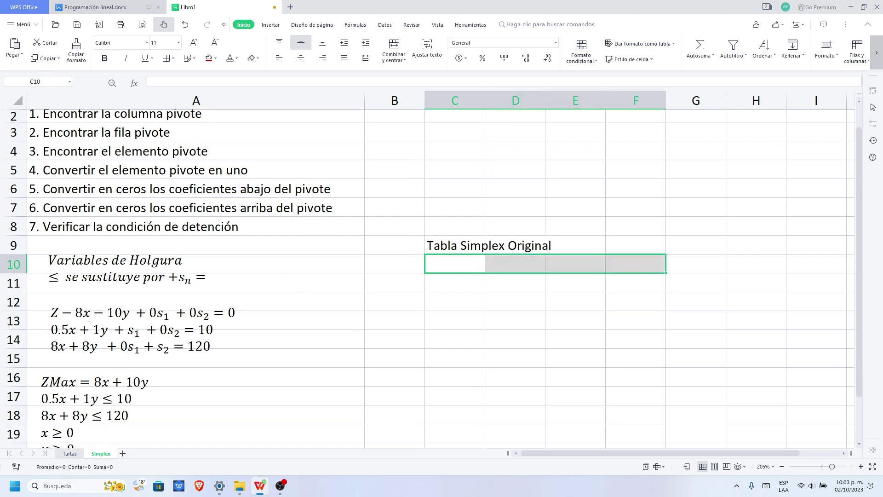
double_click(89, 318)
double_click(125, 317)
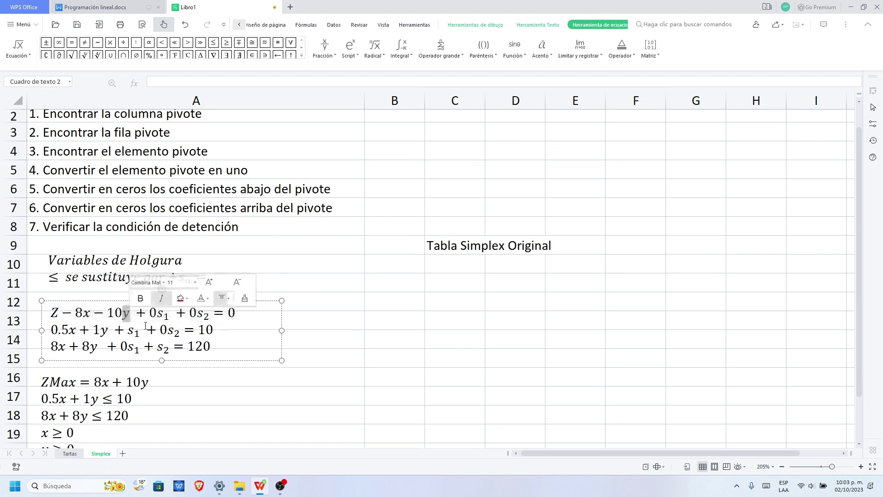
double_click(163, 324)
click(158, 346)
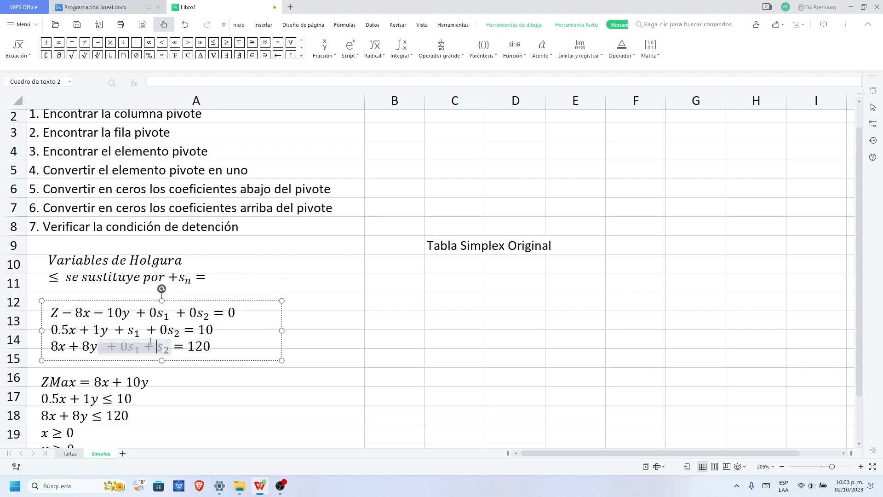
click(56, 314)
click(469, 264)
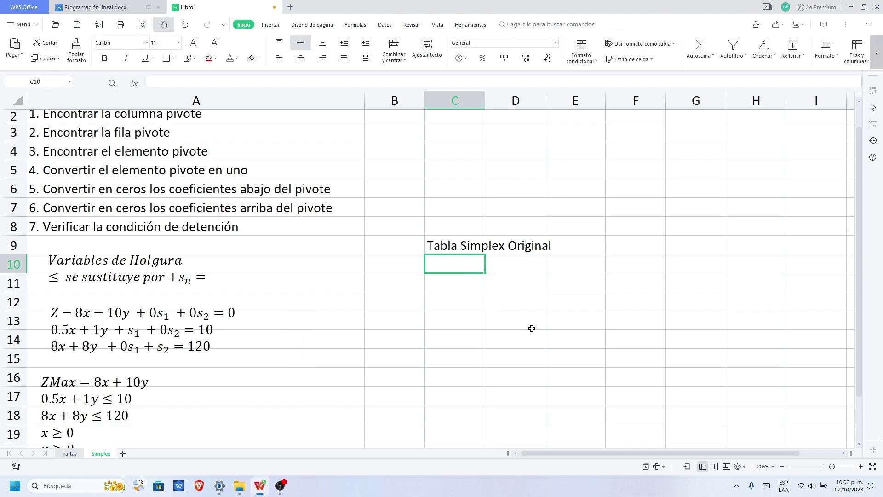
click(65, 307)
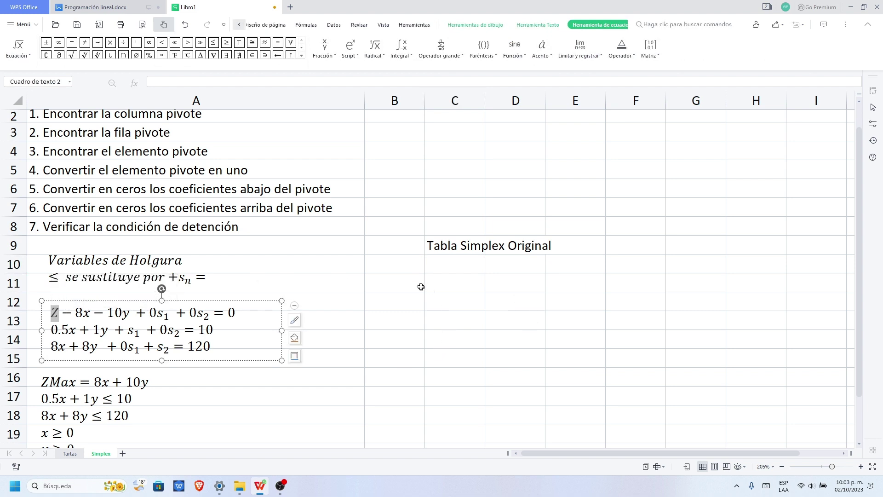
click(428, 308)
scroll(658, 414, up, 1)
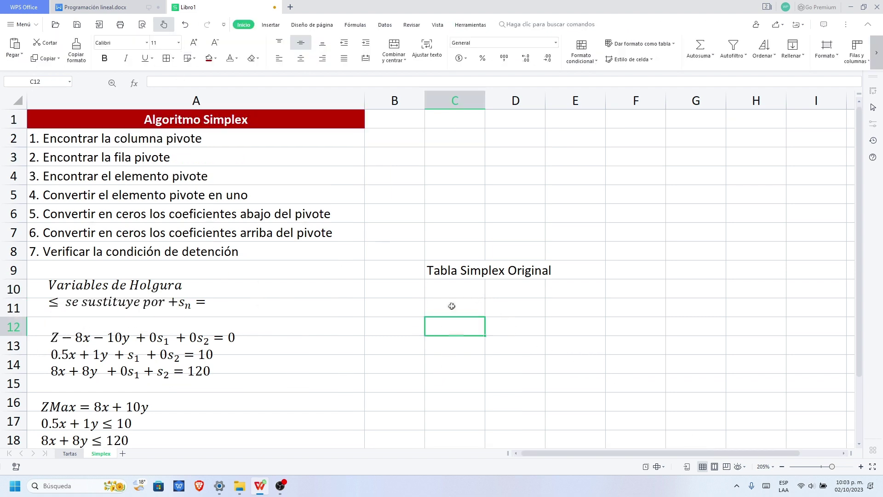
Format C10:F10 as a table header with dark red fill, borders and centred bold white text.
drag(446, 289, 632, 290)
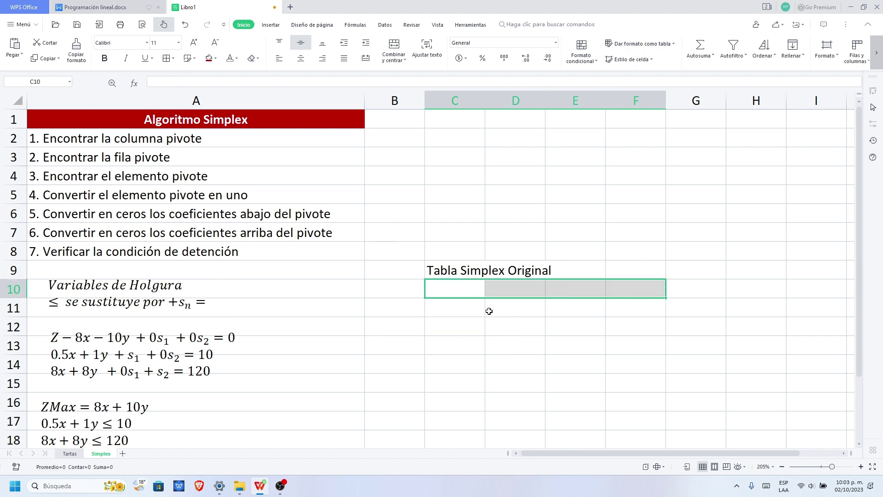
click(209, 58)
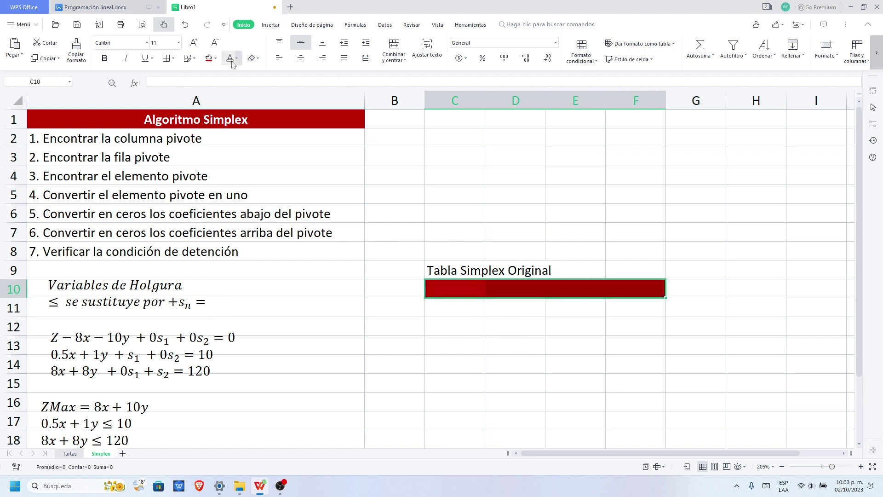
click(446, 283)
click(502, 329)
drag(449, 290, 626, 288)
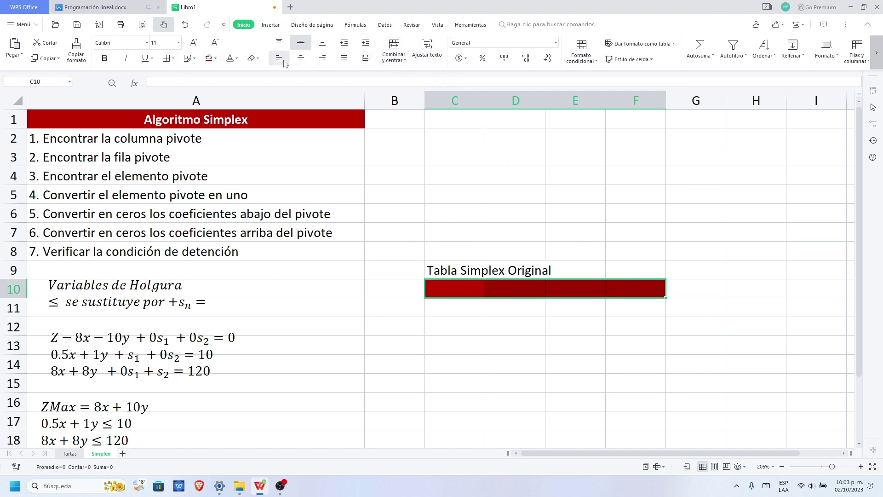
click(301, 58)
drag(457, 296, 630, 288)
click(105, 58)
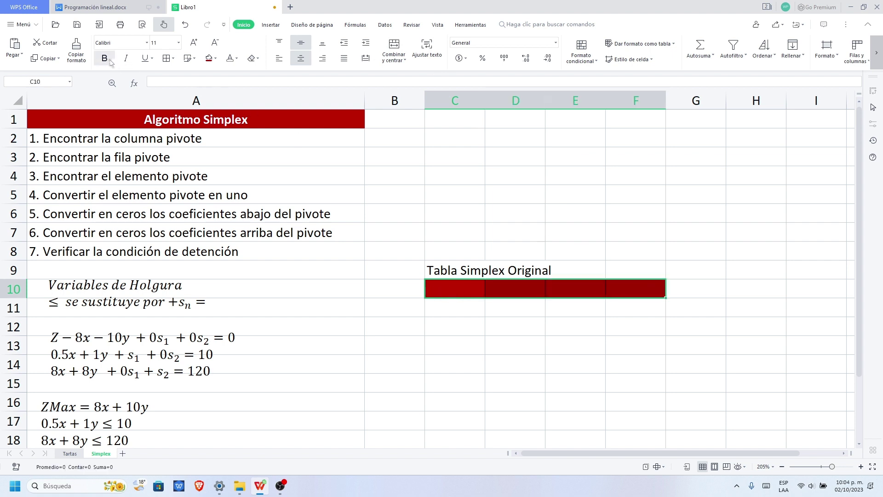
Enter the variable headings x, y, s1 and s2 in cells C10 to F10.
click(454, 289)
text(x)
key(Tab)
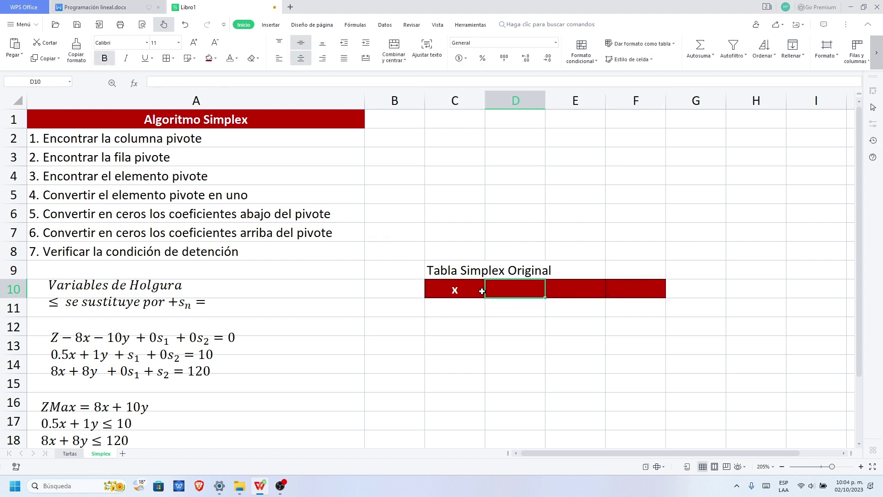
text(y)
key(Tab)
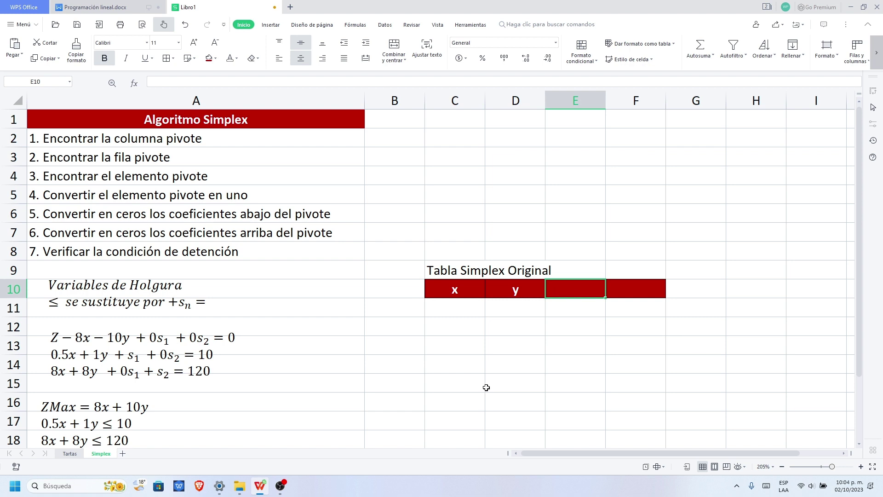
text(s1)
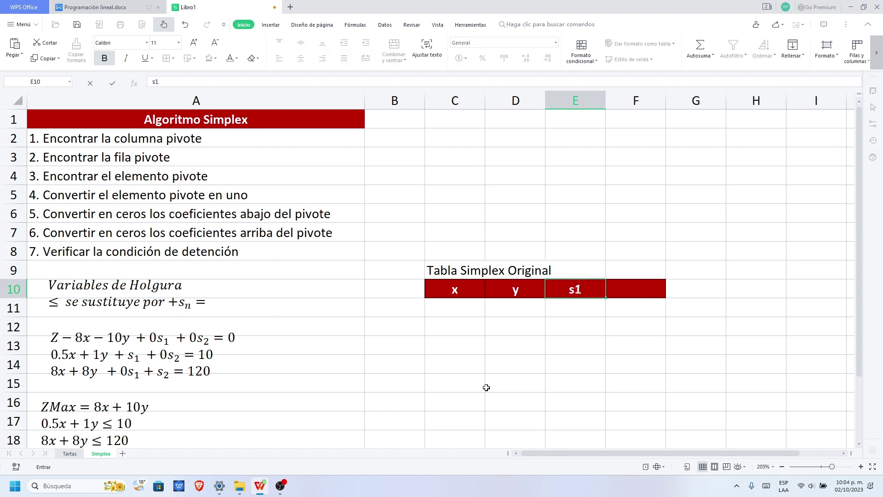
key(Tab)
text(s)
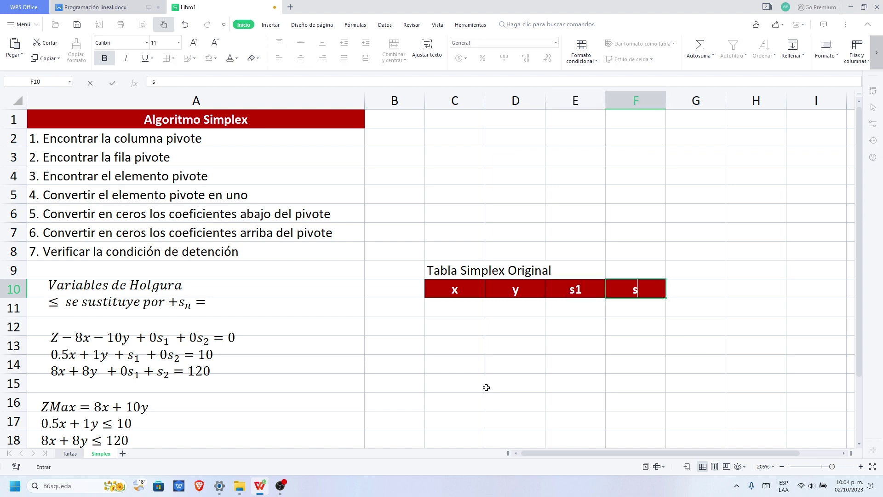
text(2)
key(Tab)
key(Left)
key(Left)
key(Left)
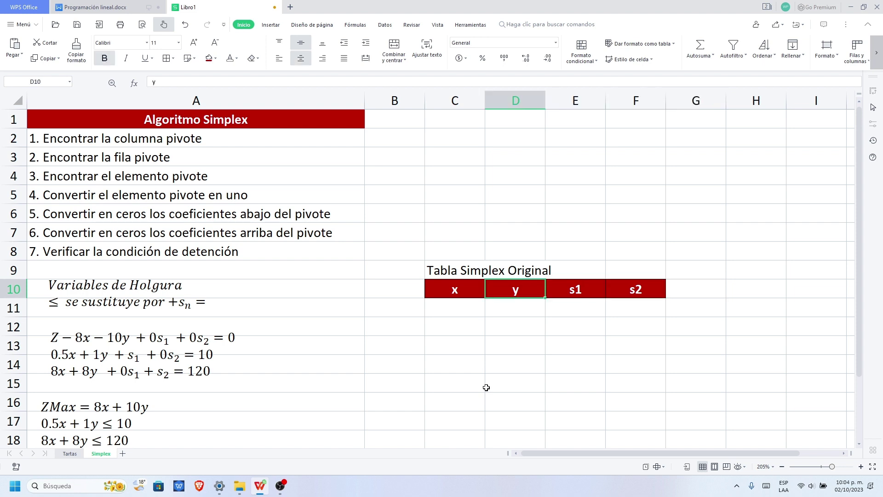
Compare the table's variable headings and the empty cells below them with the terms of the rewritten equations.
drag(457, 291, 618, 292)
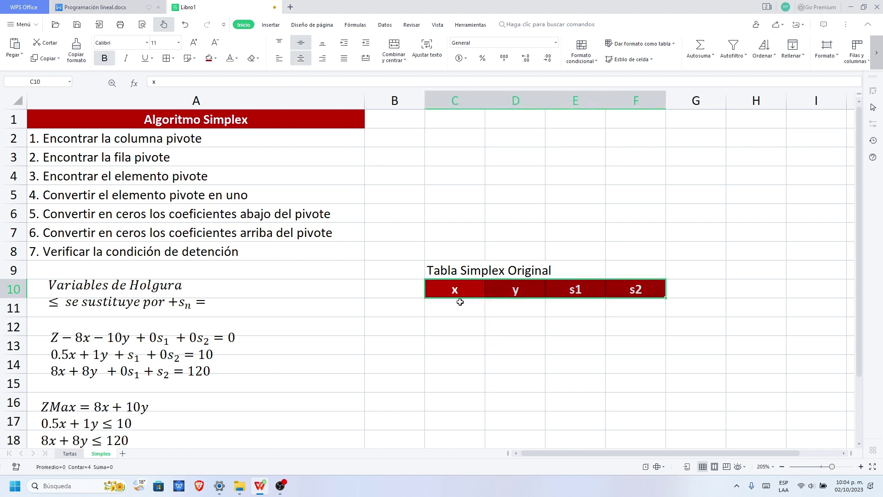
drag(449, 314, 454, 339)
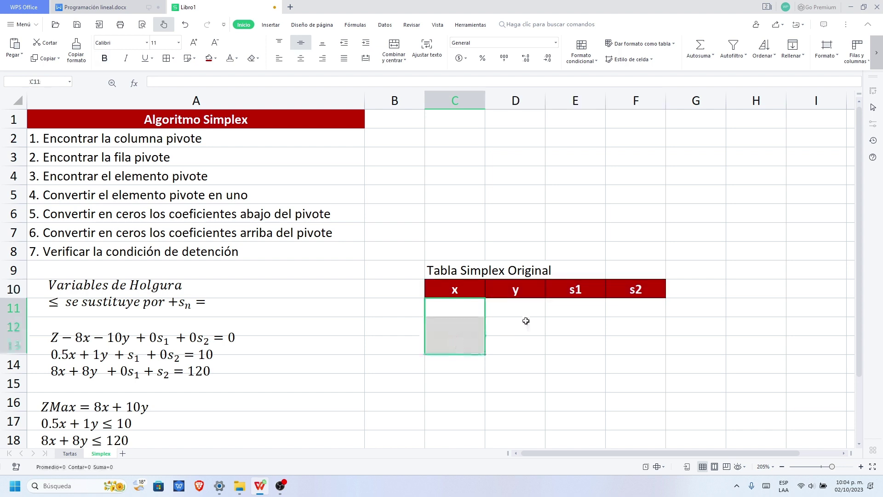
click(655, 310)
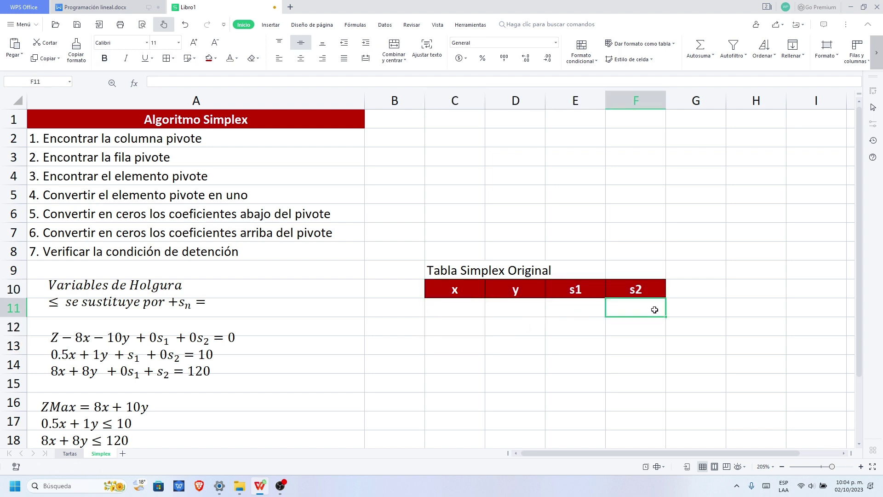
click(700, 306)
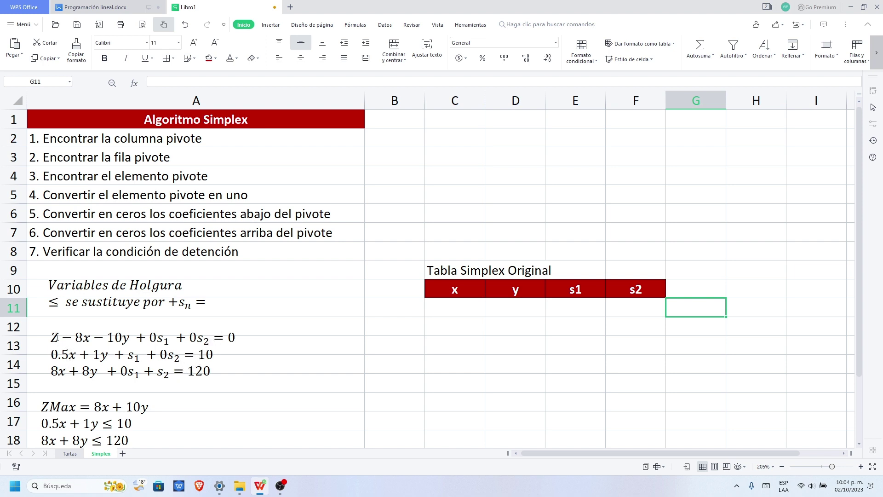
drag(64, 338, 212, 338)
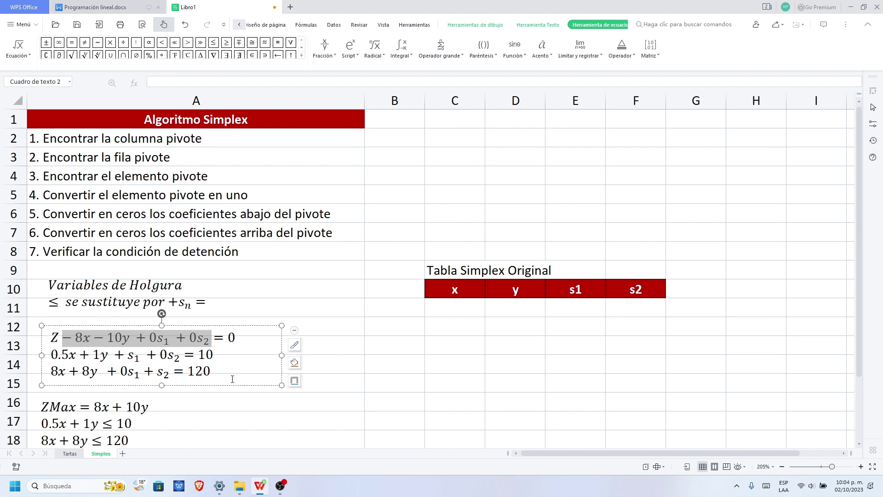
drag(219, 376, 55, 339)
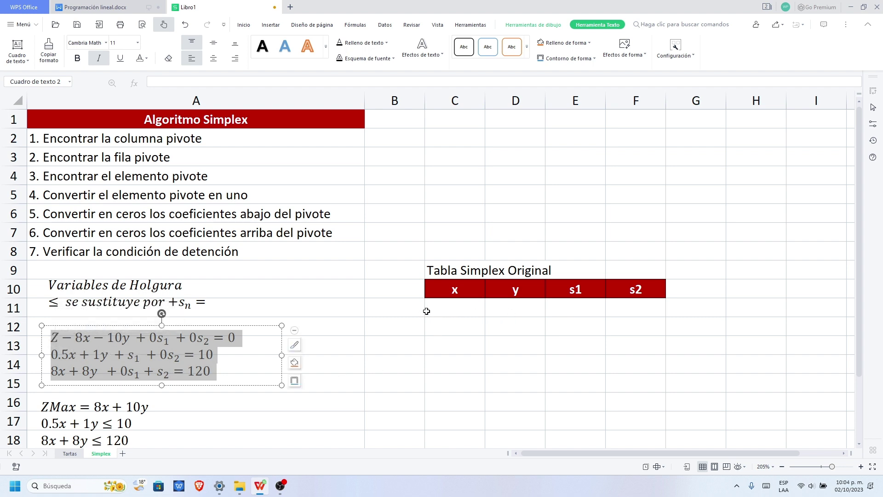
Apply all borders to the table body C11:F13 and to the adjoining right-hand-side cells G11:G13.
drag(427, 312, 623, 351)
click(165, 59)
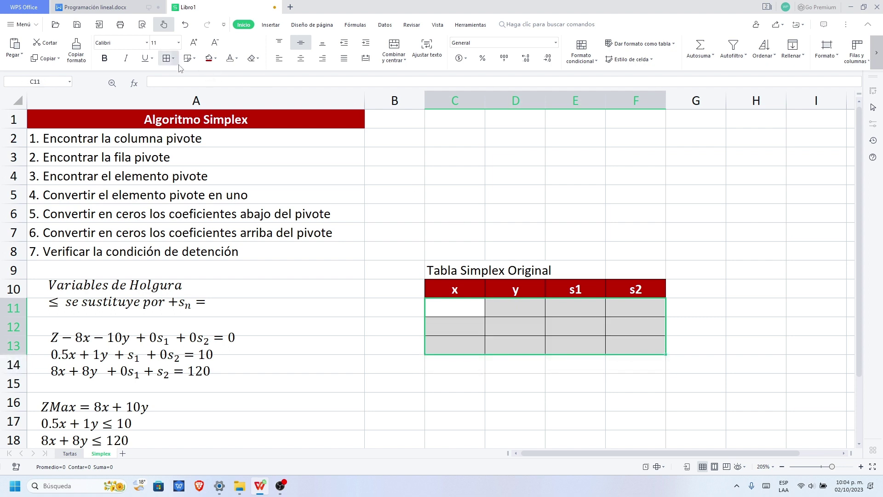
click(716, 346)
drag(697, 307, 700, 341)
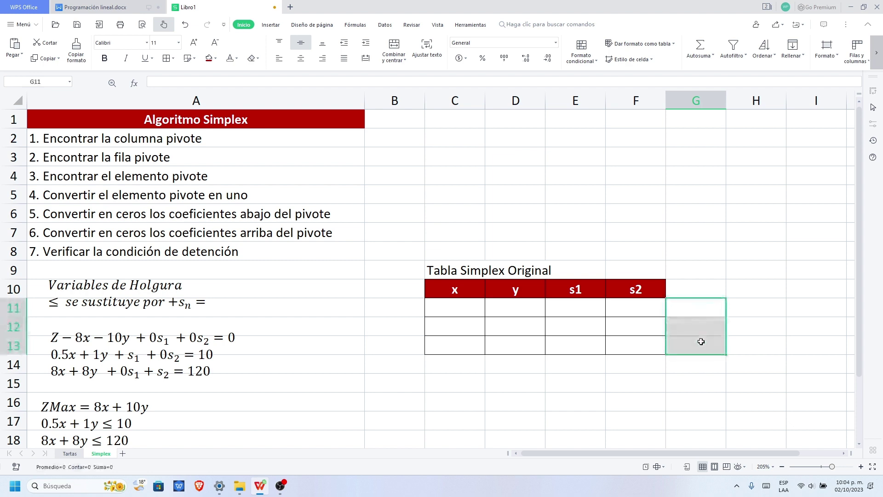
click(166, 58)
Enter the x and y coefficients of the Z equation, -8 and -10, in C11 and D11.
click(462, 313)
click(65, 340)
drag(66, 339, 83, 339)
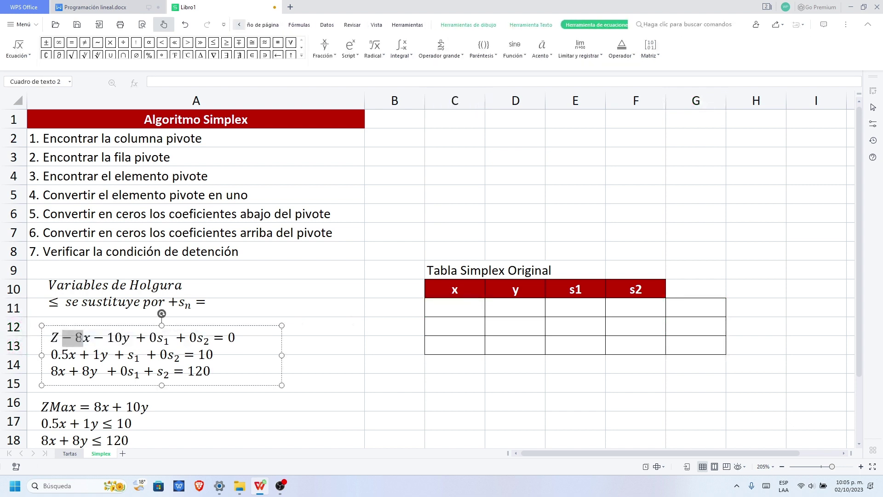
click(465, 313)
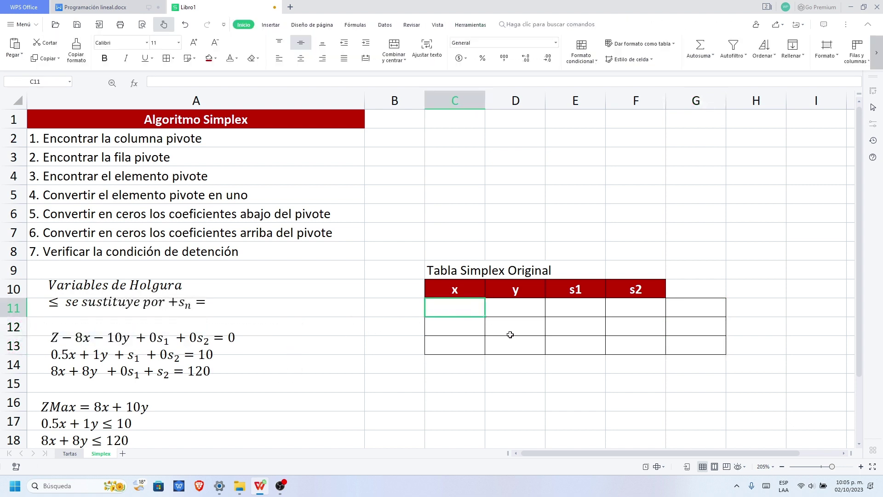
text(-8)
key(Tab)
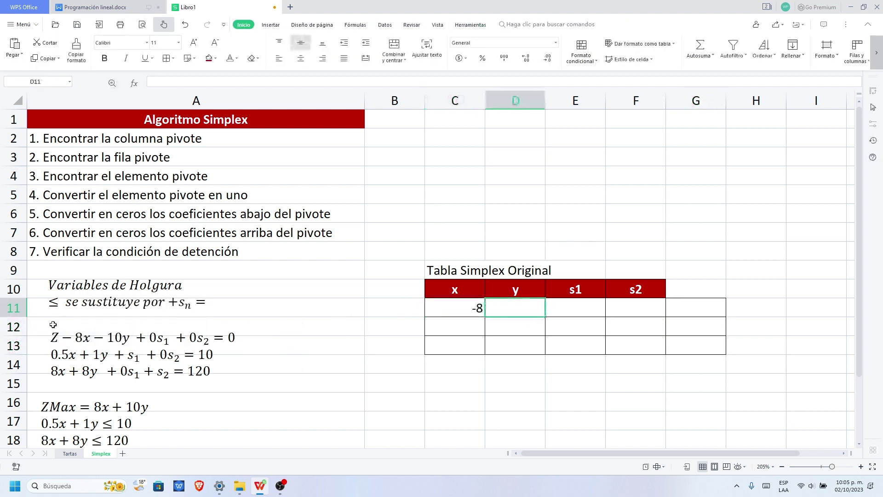
drag(96, 335, 124, 338)
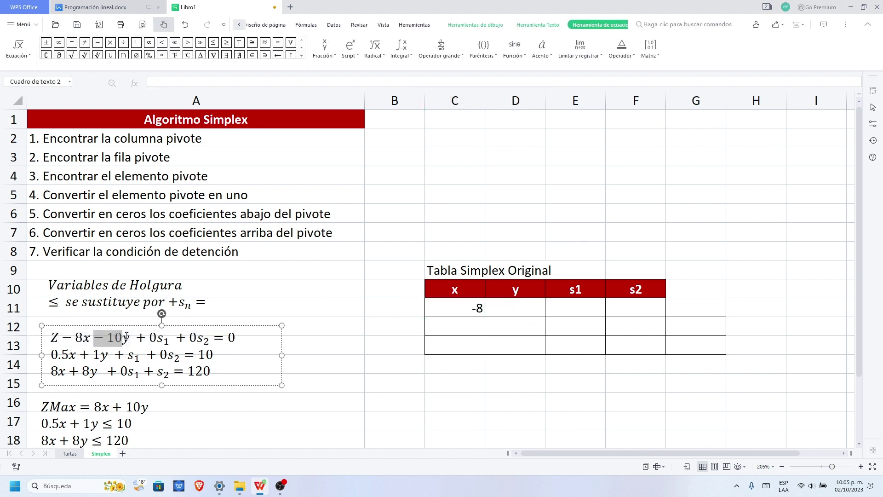
click(523, 312)
text(-10)
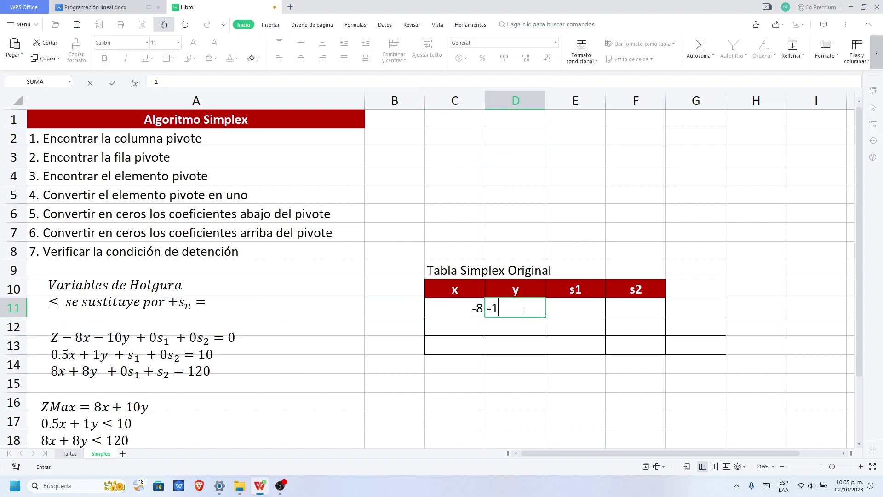
Enter 0 in E11, F11 and G11 for the Z equation's s1, s2 and right-hand side.
click(153, 339)
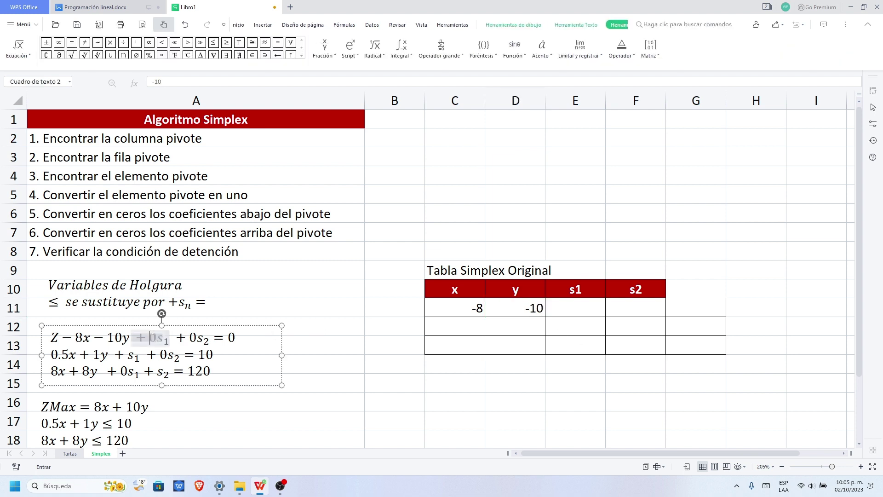
click(566, 311)
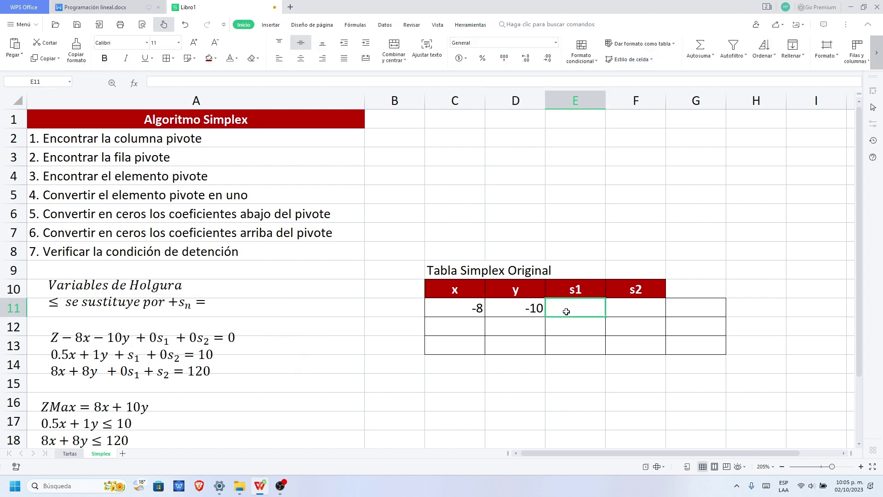
text(0)
click(191, 318)
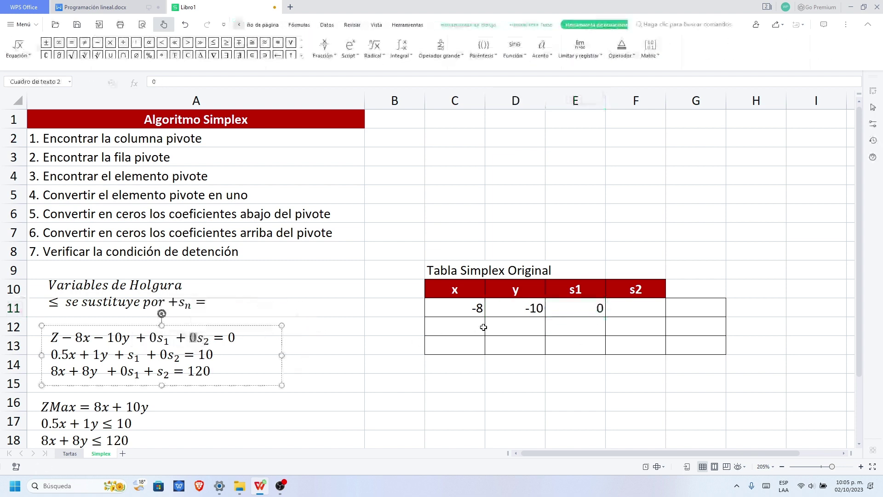
click(643, 312)
text(0)
click(694, 310)
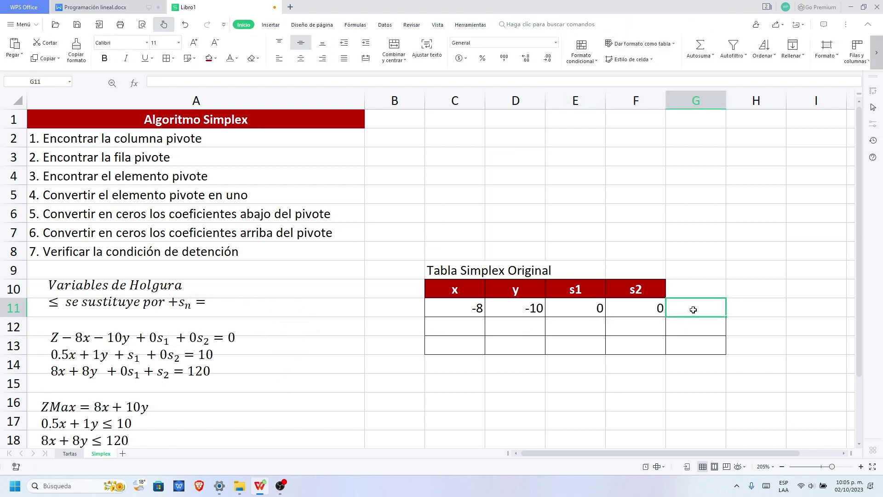
click(239, 333)
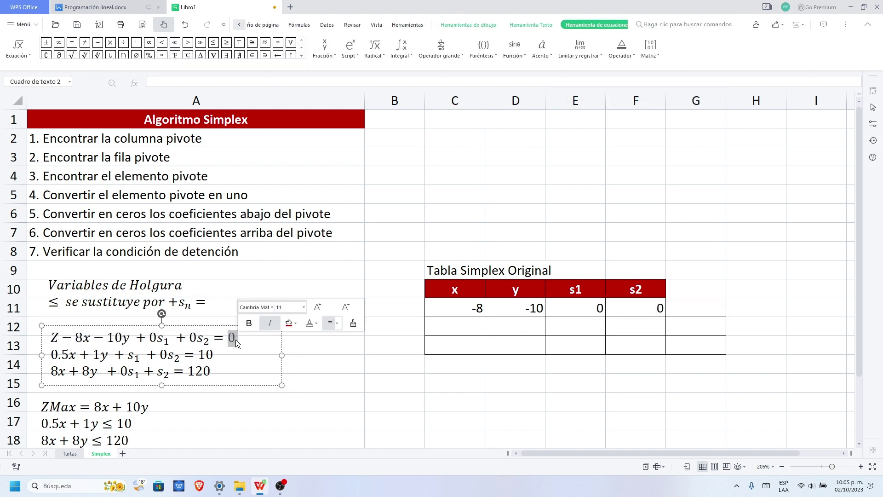
click(676, 314)
text(0)
click(598, 424)
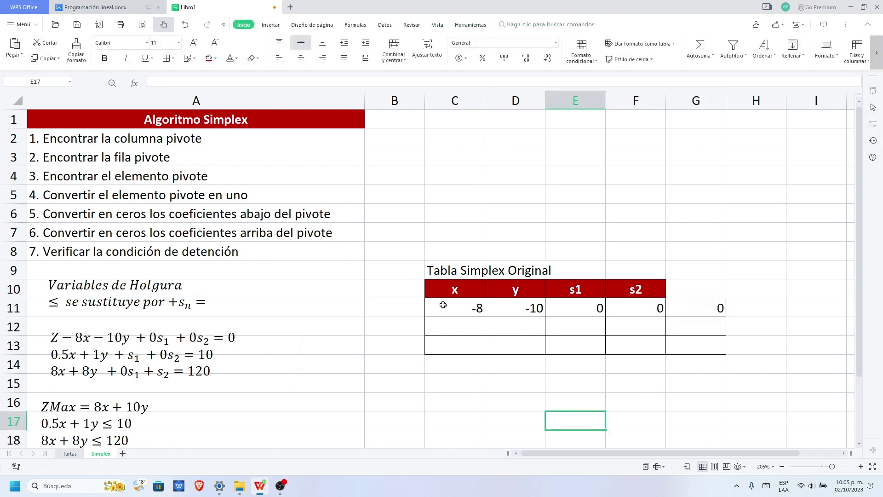
Centre the contents of the table body C11:G13 horizontally.
drag(443, 305, 676, 306)
click(301, 58)
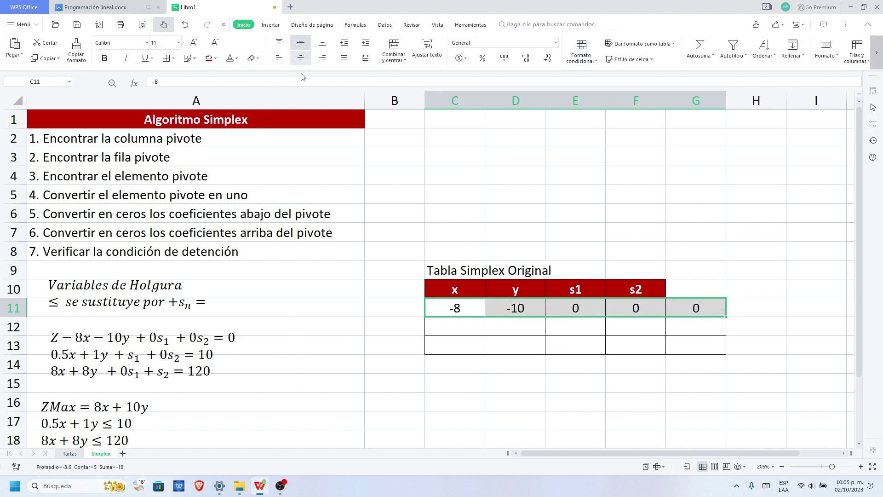
drag(440, 330, 676, 329)
drag(463, 331, 675, 353)
click(301, 58)
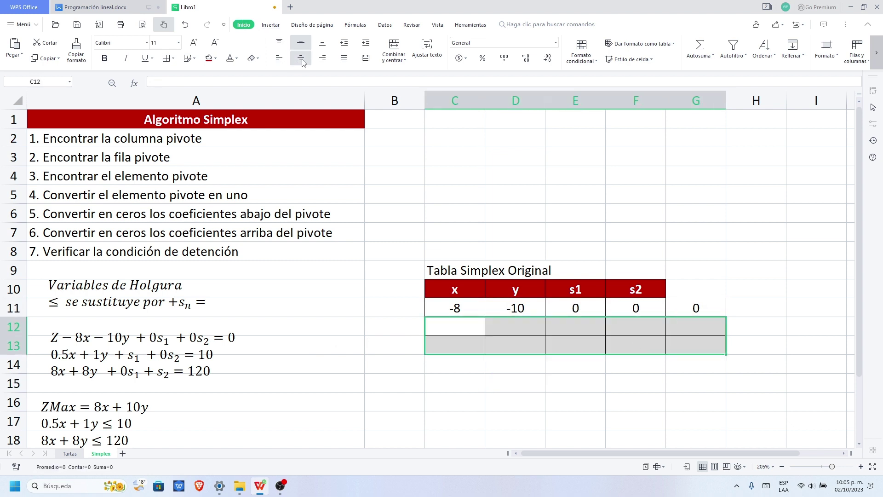
Fill C12:G12 with the first constraint's coefficients and right-hand side: 0.5, 1, 1, 0 and 10.
click(457, 329)
text(0.5)
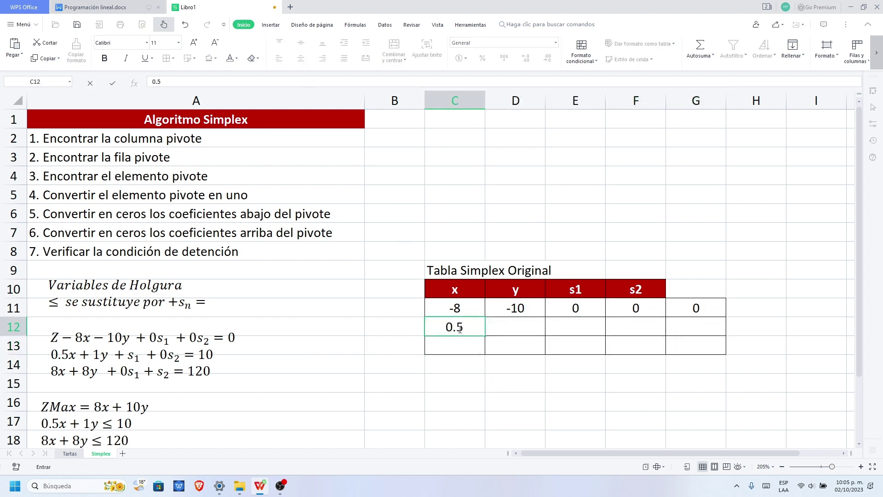
key(Tab)
text(1)
key(Tab)
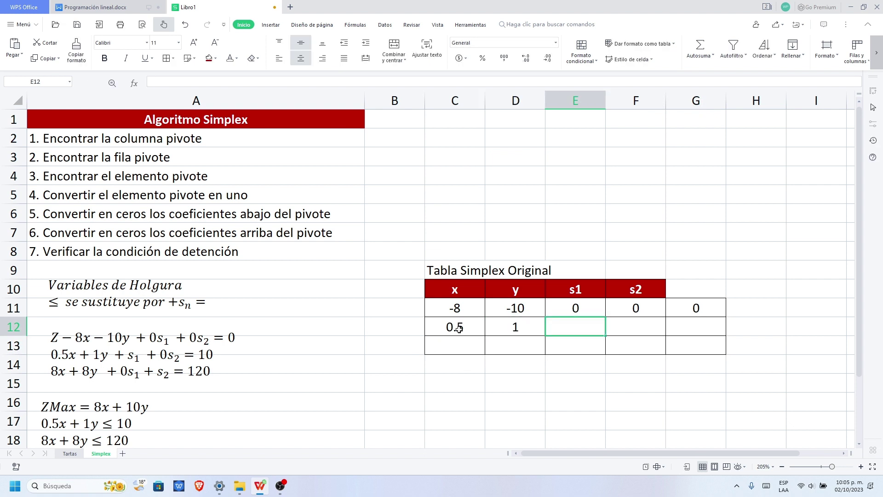
text(1)
click(367, 404)
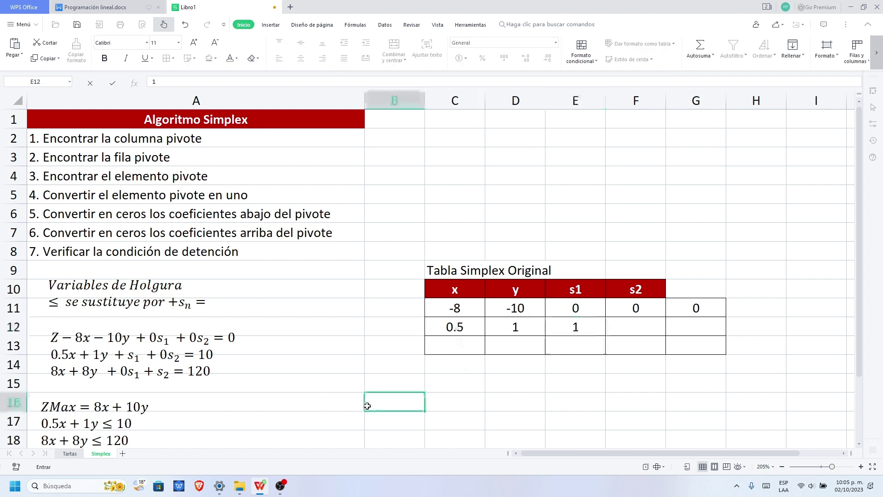
double_click(133, 359)
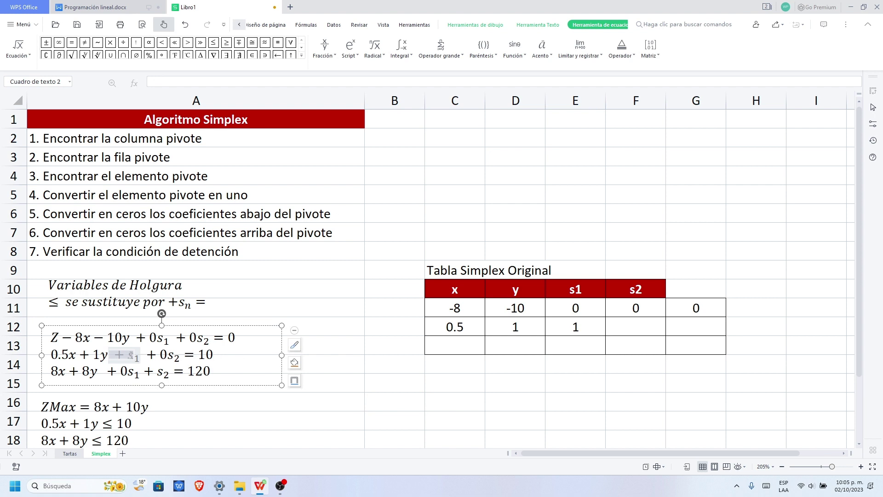
click(644, 324)
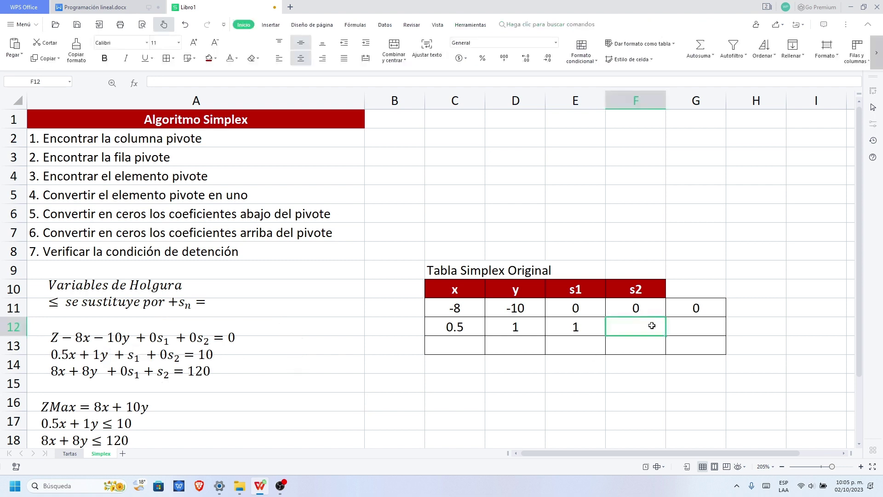
text(0)
key(Tab)
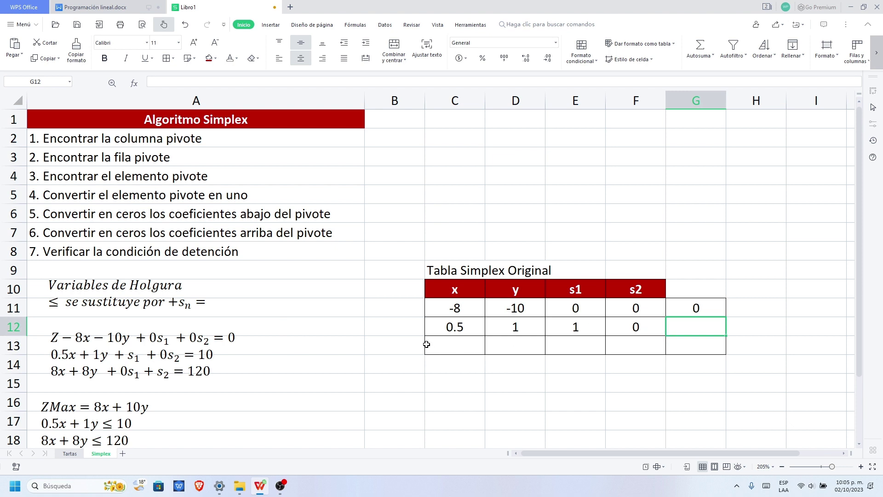
text(10)
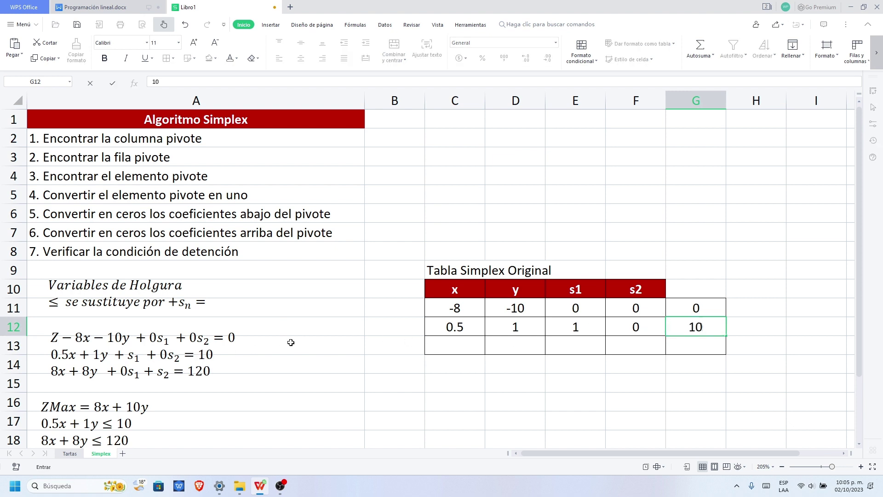
Fill C13:G13 with the second constraint's coefficients and right-hand side: 8, 8, 0, 1 and 120.
click(457, 340)
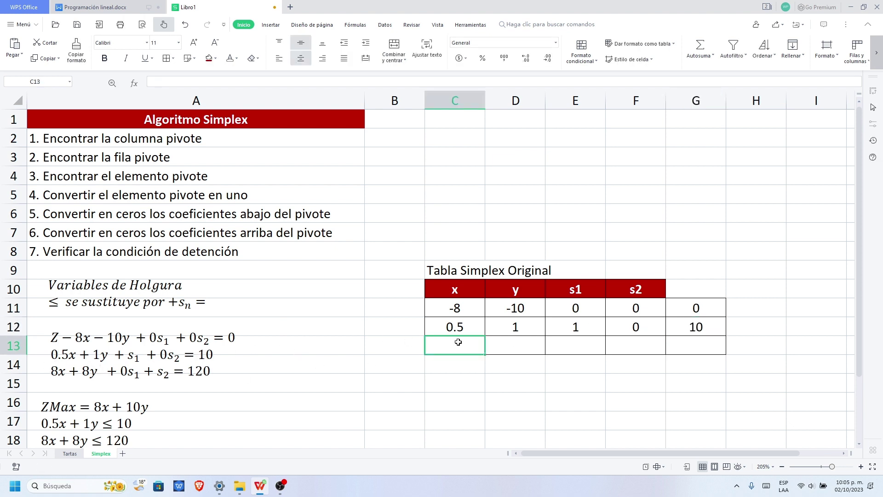
text(8)
click(509, 340)
text(8)
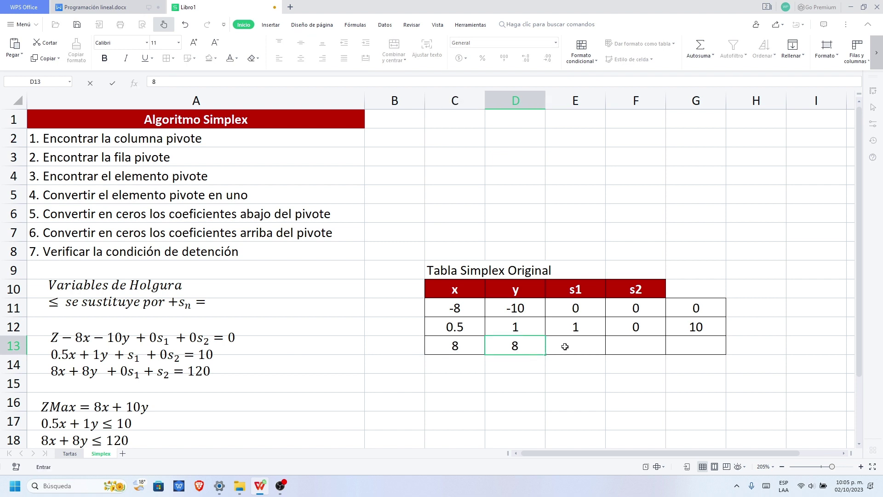
click(565, 347)
text(0)
click(158, 371)
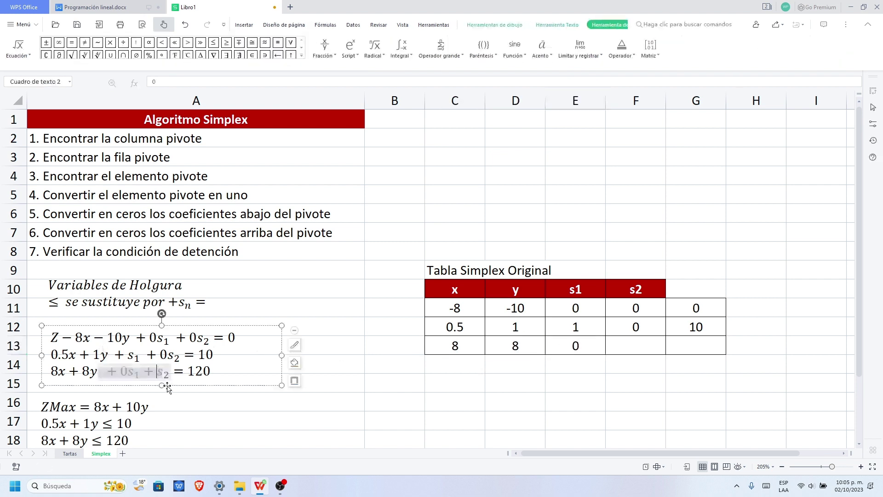
click(635, 350)
text(1)
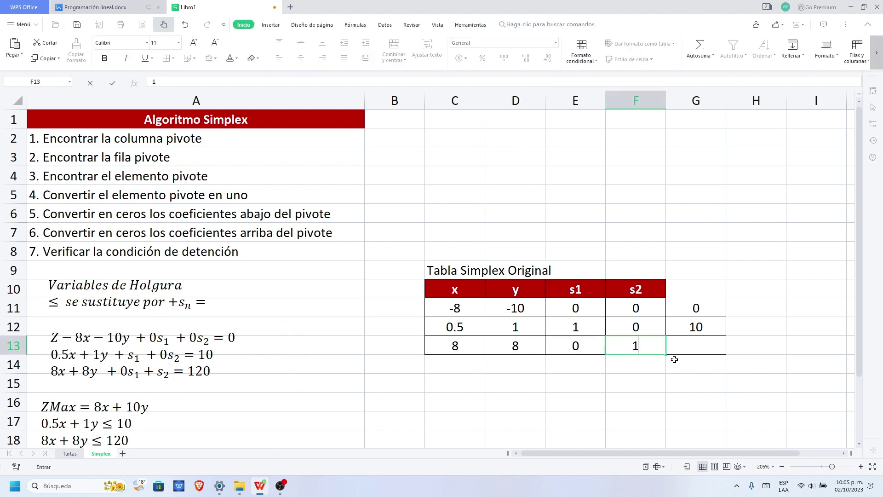
click(702, 346)
text(120)
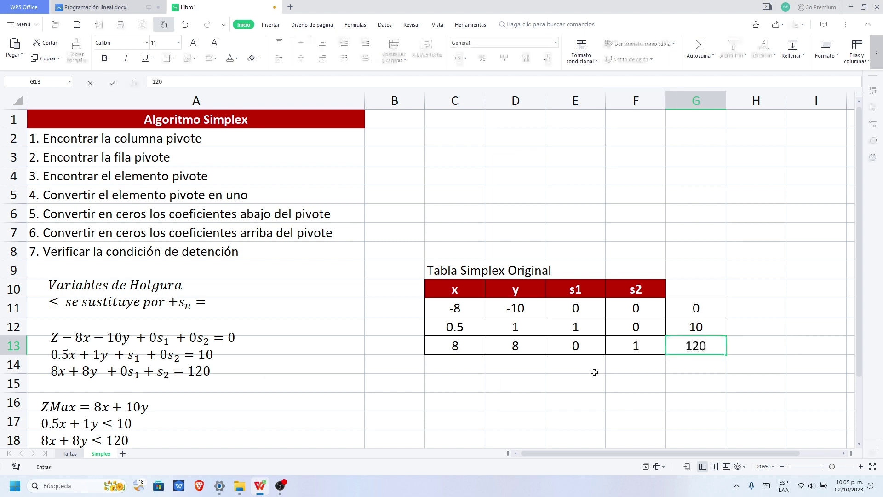
key(Return)
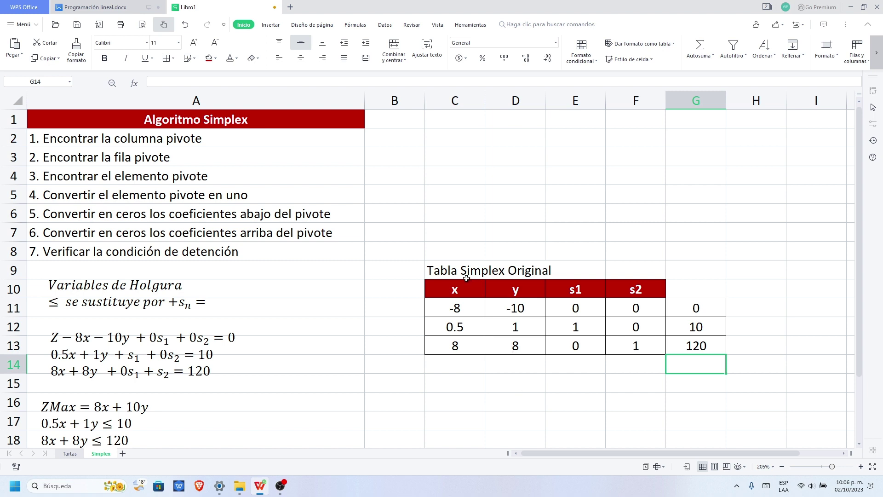
Move the titled Simplex table from C9:G13 down one row so it starts at C10.
click(389, 269)
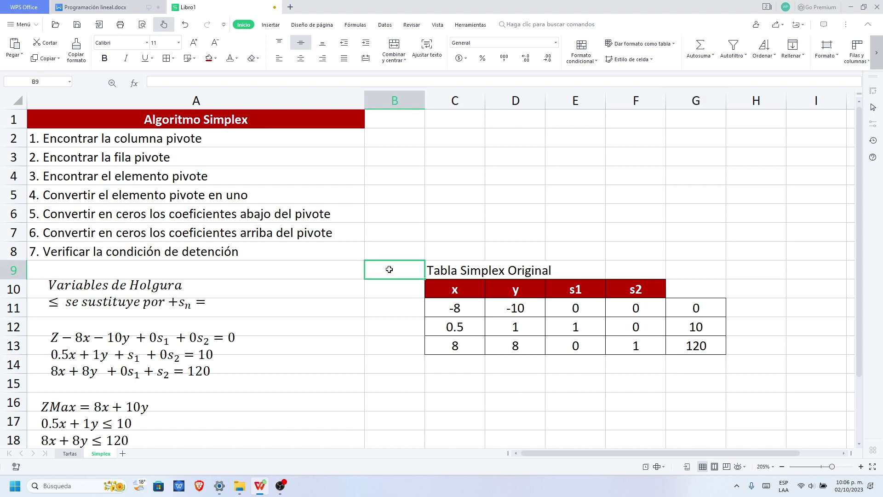
click(498, 381)
drag(447, 270, 694, 344)
key(ctrl+x)
click(450, 290)
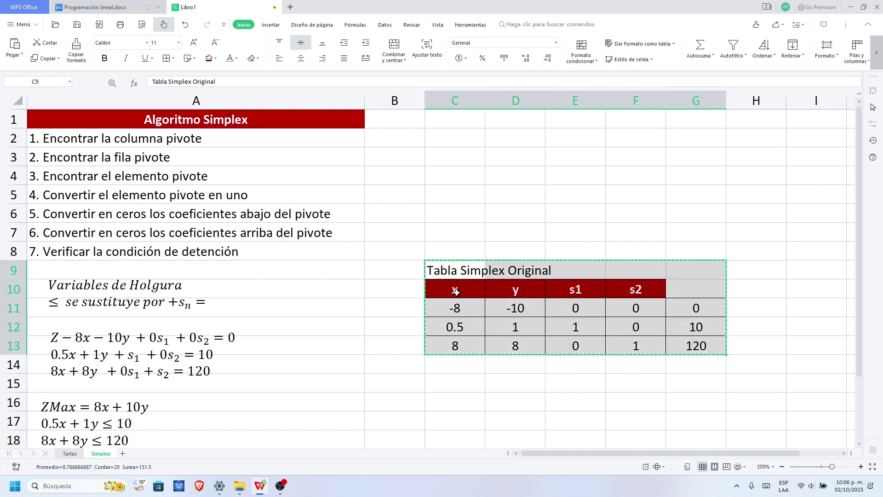
key(ctrl+v)
click(491, 388)
click(387, 265)
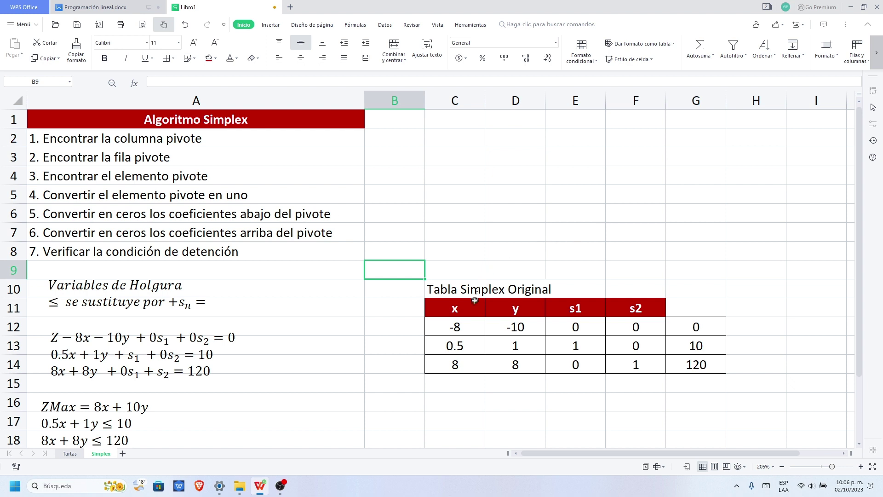
Label the objective row of the Simplex table with FO in cell B12.
click(396, 320)
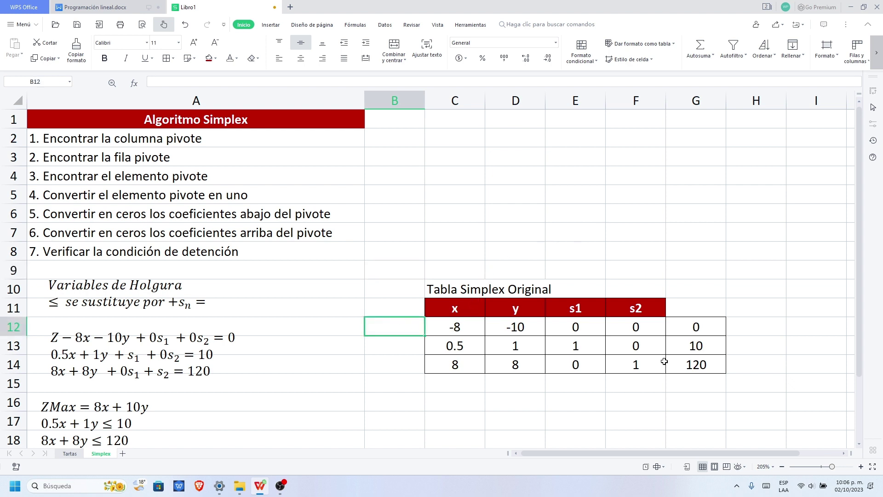
text(F)
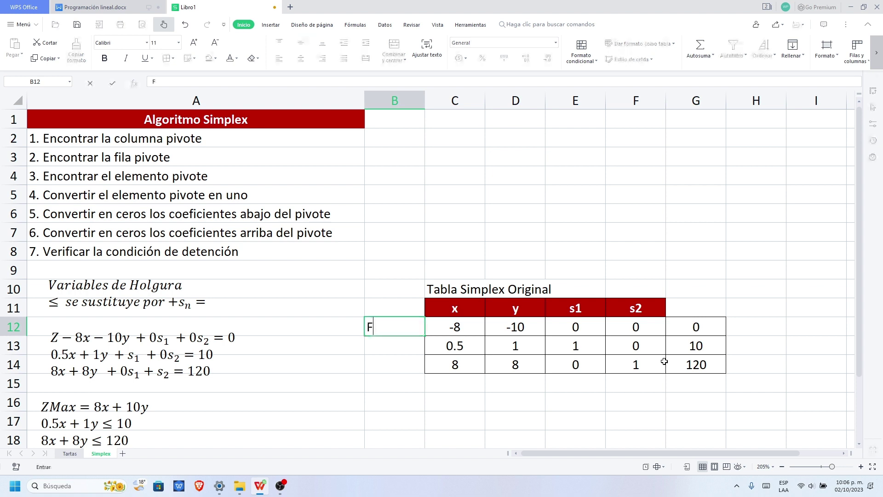
text(ila objetivo)
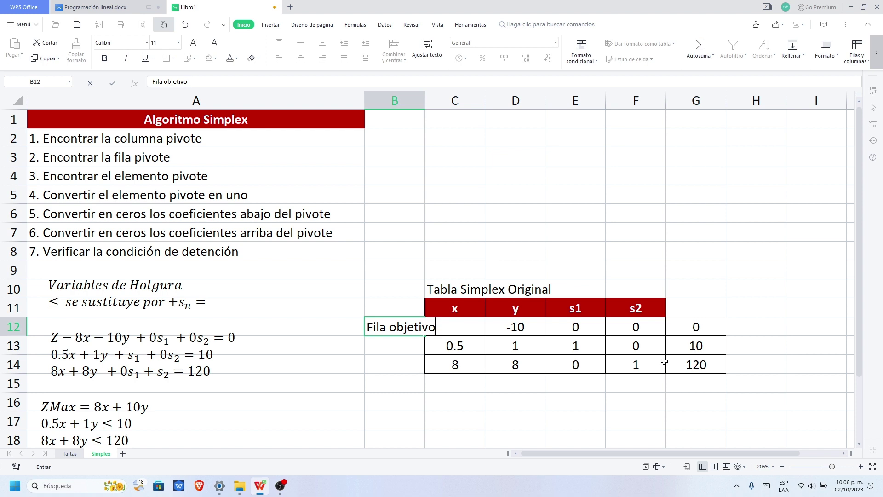
key(BackSpace)
key(BackSpace)
key(BackSpace)
key(BackSpace)
key(BackSpace)
key(BackSpace)
key(BackSpace)
key(BackSpace)
key(BackSpace)
key(BackSpace)
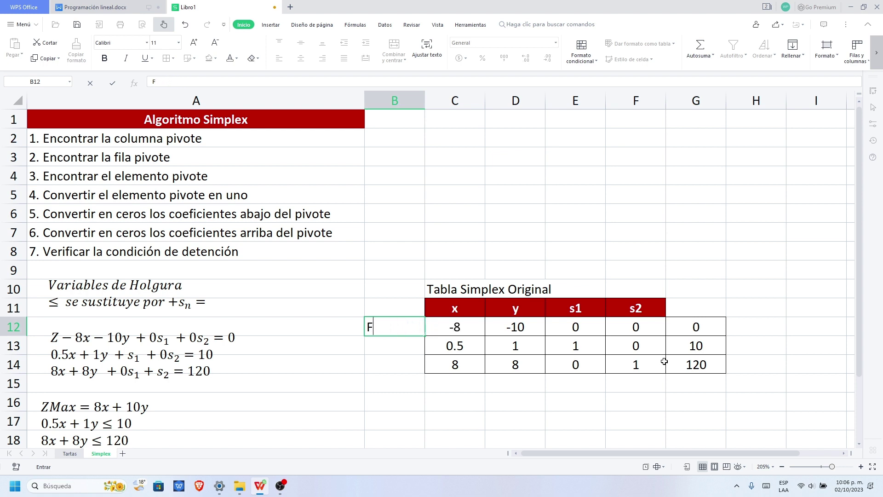
key(Return)
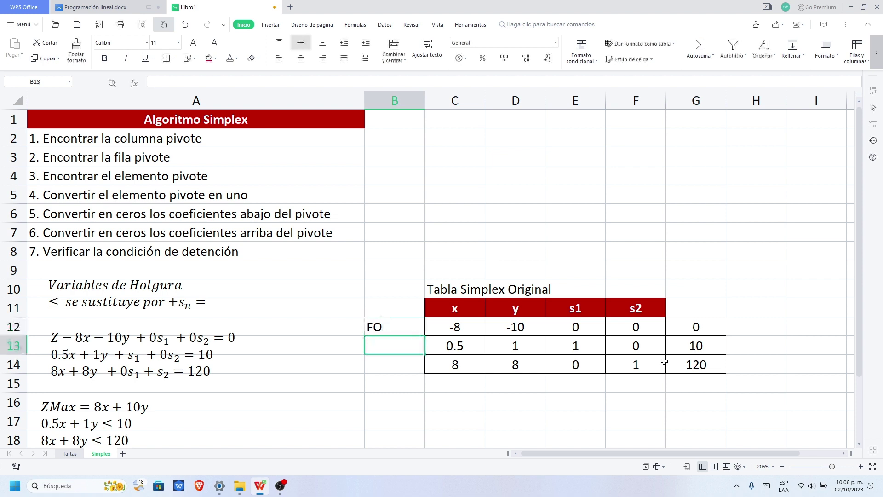
Right-align the row label cells B12:B14 beside the Simplex table.
click(402, 323)
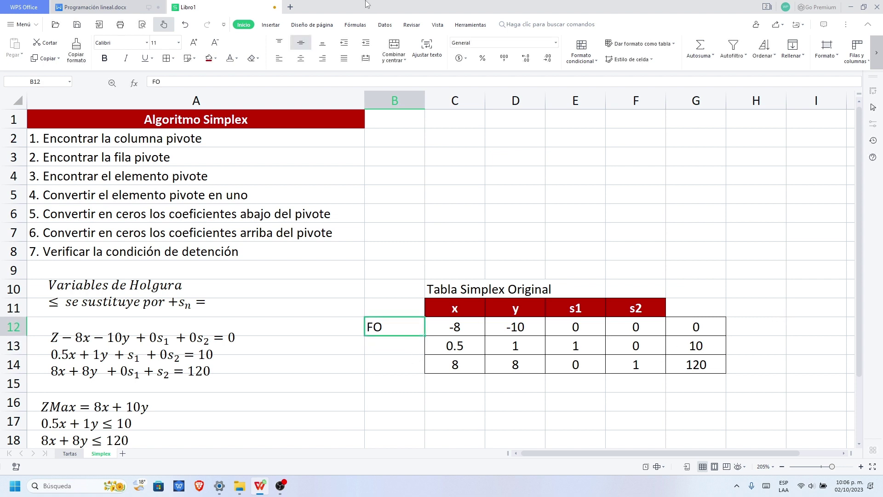
click(322, 58)
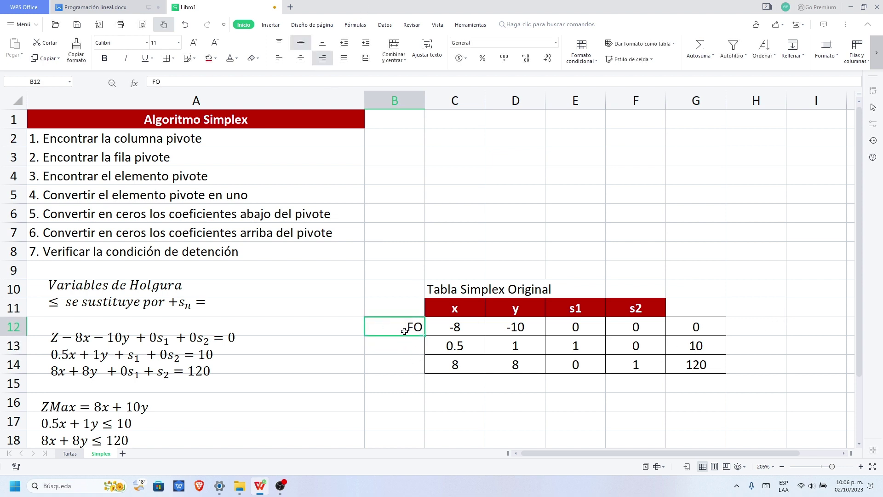
drag(404, 331, 405, 364)
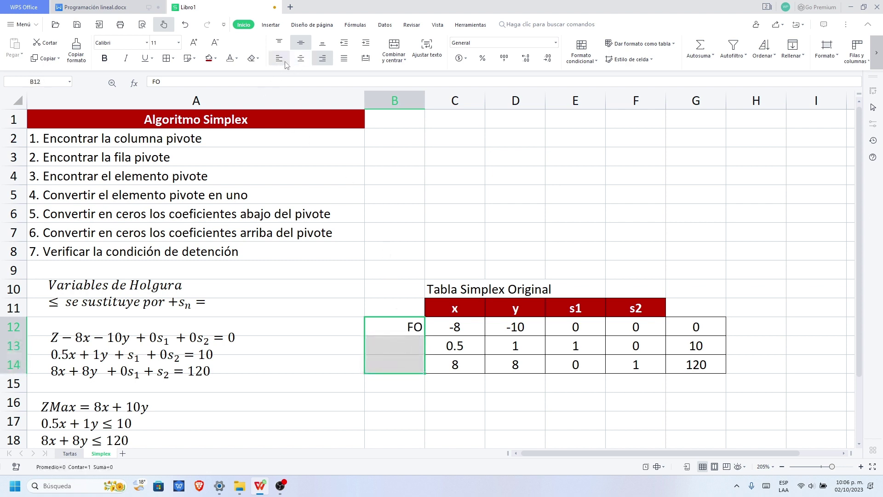
Label the two constraint rows F1 in B13 and F3 in B14.
click(397, 340)
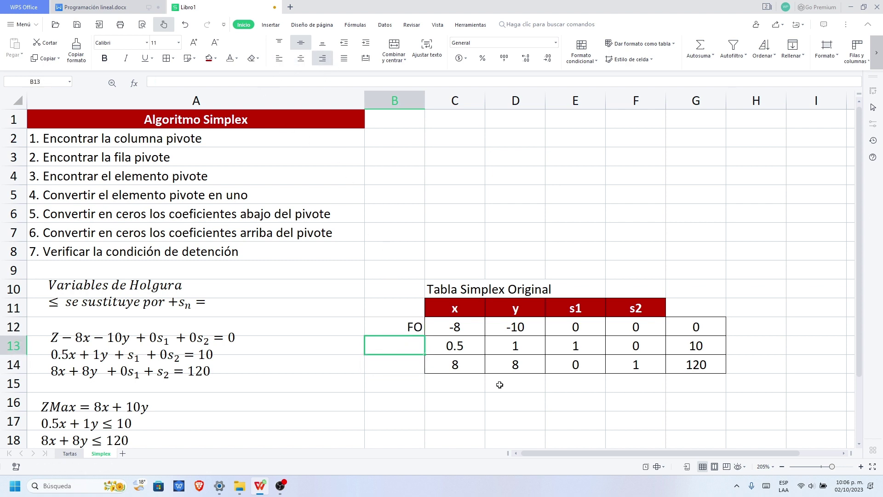
text(F1)
key(Return)
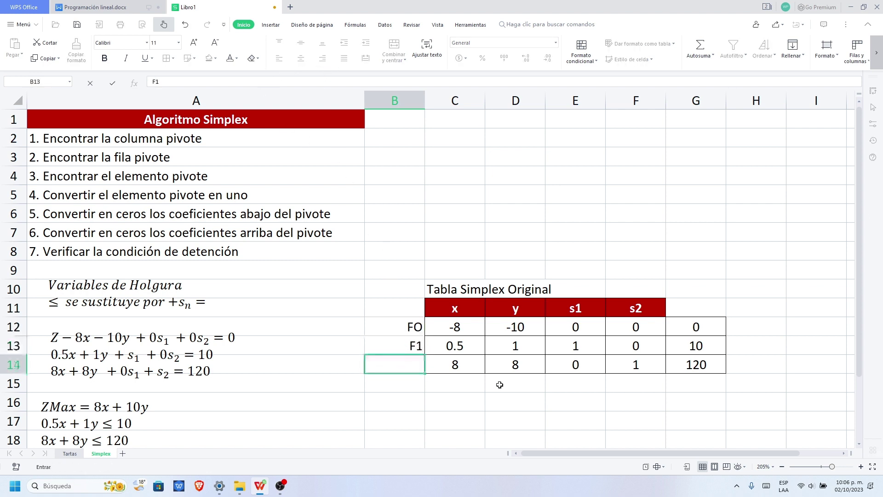
text(f2)
key(Return)
click(415, 371)
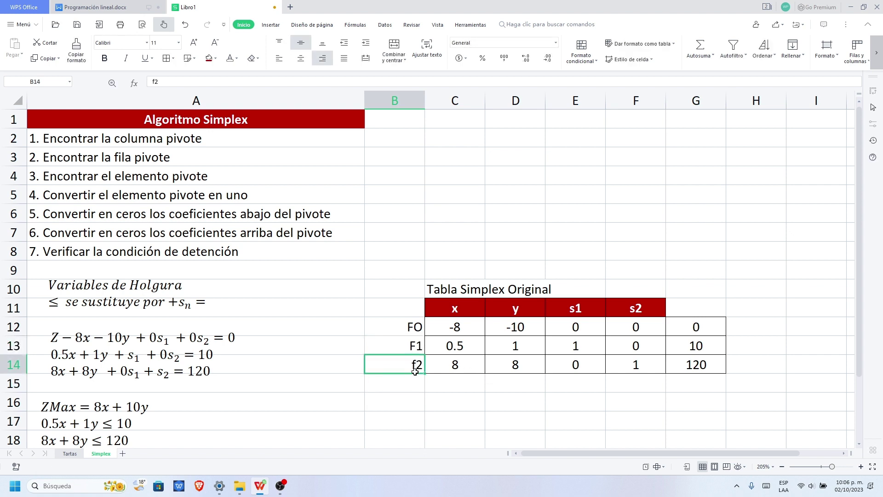
text(F3)
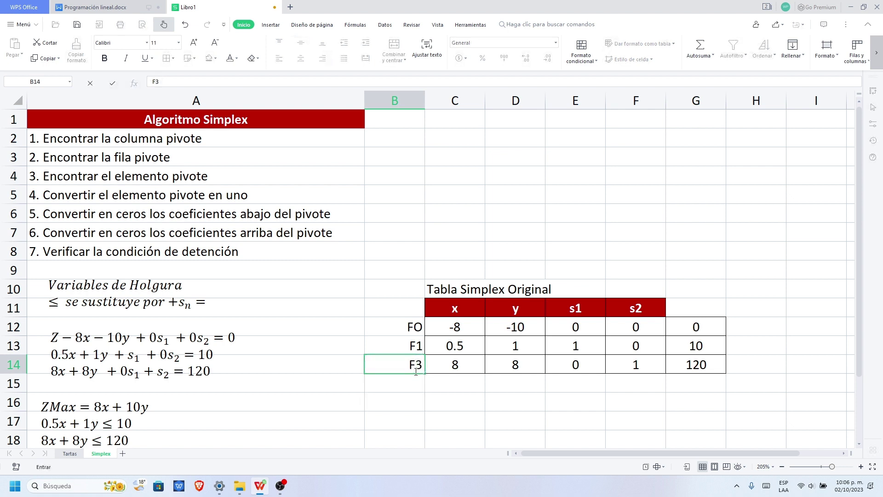
key(Return)
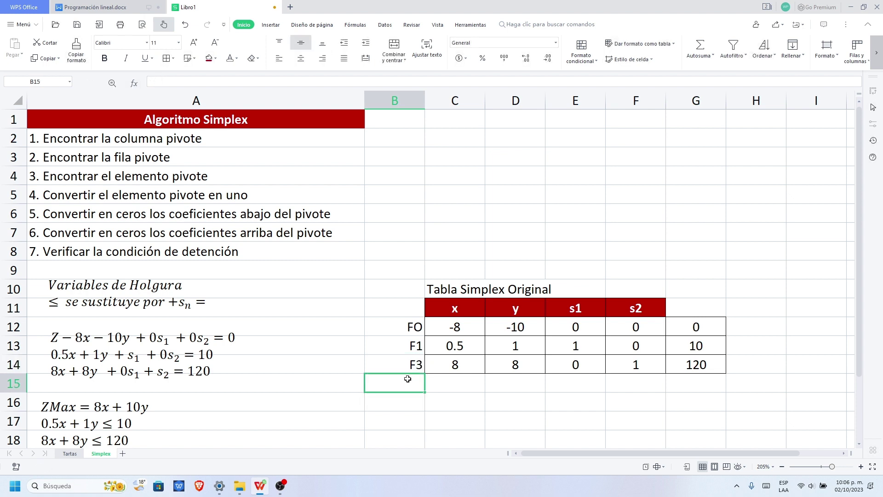
Freeze the sheet at row 8 and column A, using B9 as the reference cell.
click(662, 376)
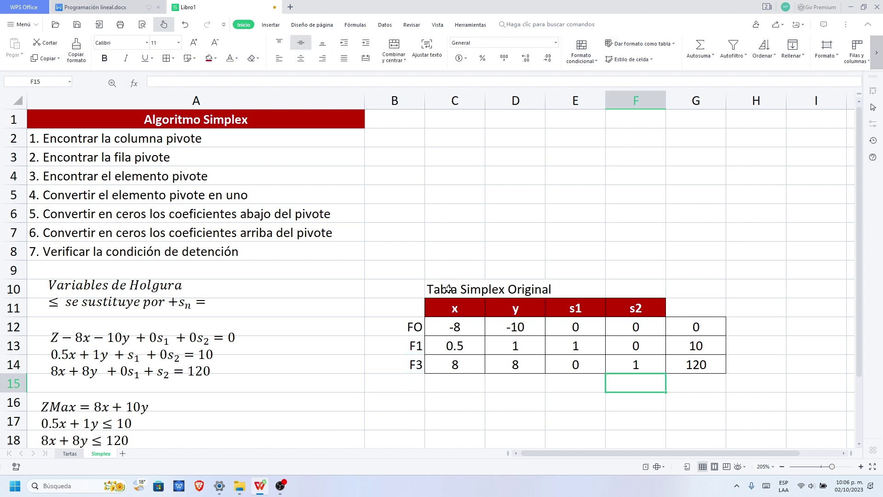
click(387, 265)
click(437, 24)
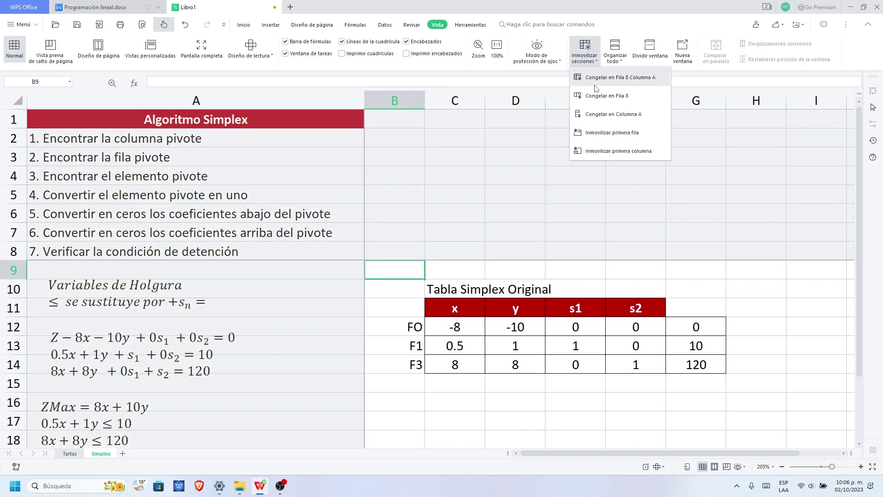
click(614, 79)
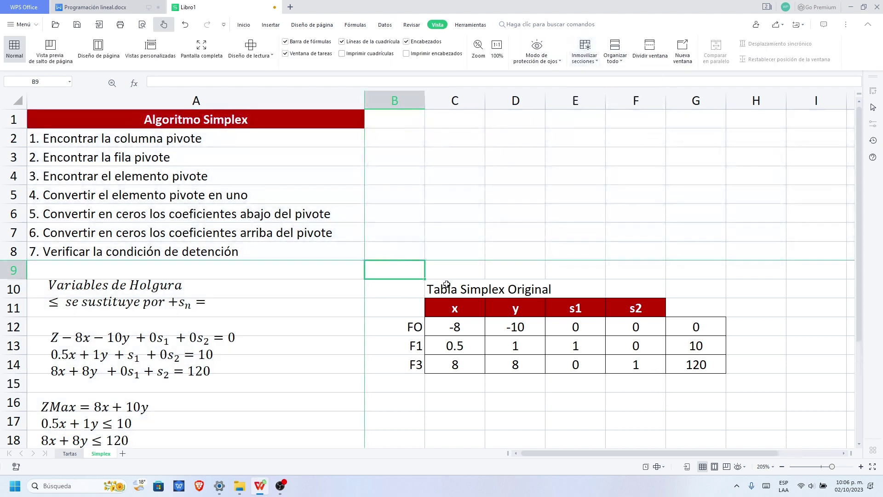
Check how the frozen algorithm list behaves while moving through the rows of equations and the Simplex table.
scroll(519, 385, down, 2)
scroll(514, 384, up, 2)
scroll(432, 278, down, 1)
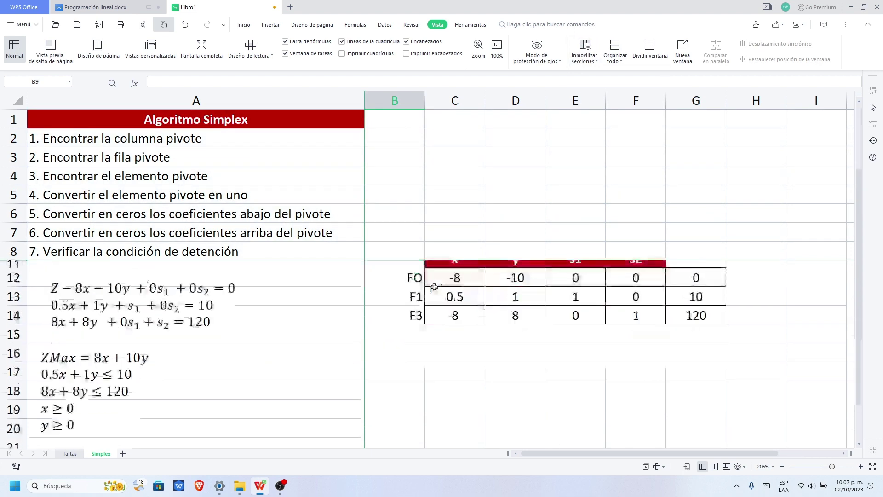
scroll(450, 152, up, 1)
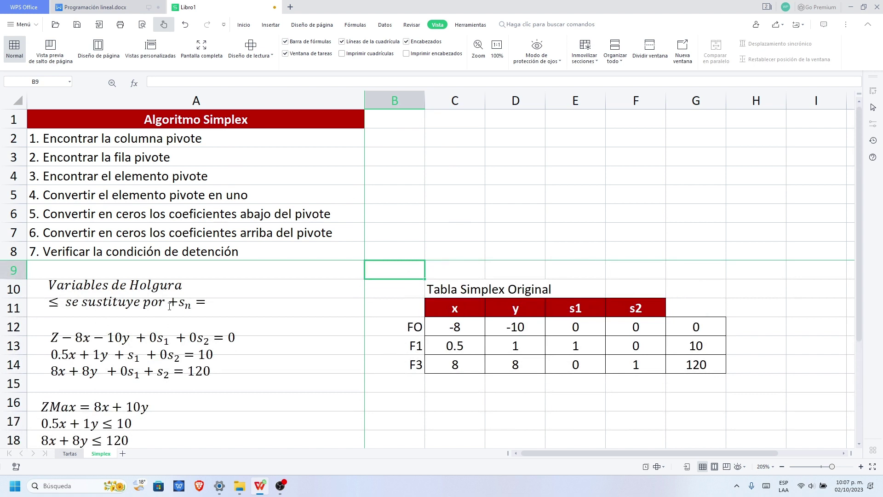
scroll(416, 303, down, 1)
scroll(224, 257, up, 1)
click(461, 383)
scroll(459, 362, down, 1)
scroll(434, 289, up, 1)
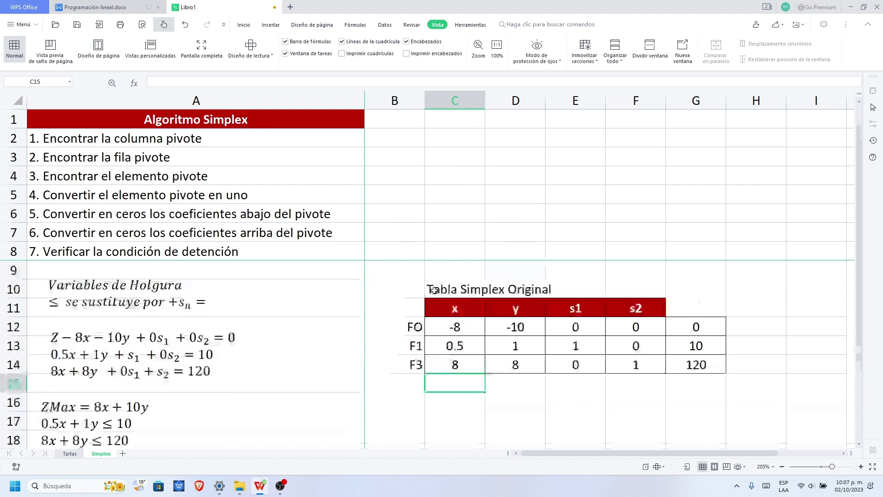
Copy the labelled Simplex table B10:G14 and paste it below, starting at B16.
drag(404, 290, 717, 364)
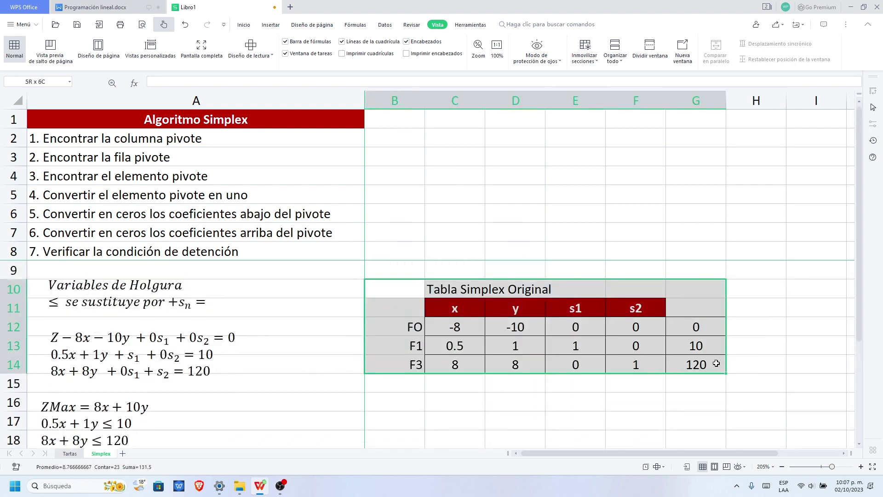
key(ctrl+c)
scroll(460, 382, down, 3)
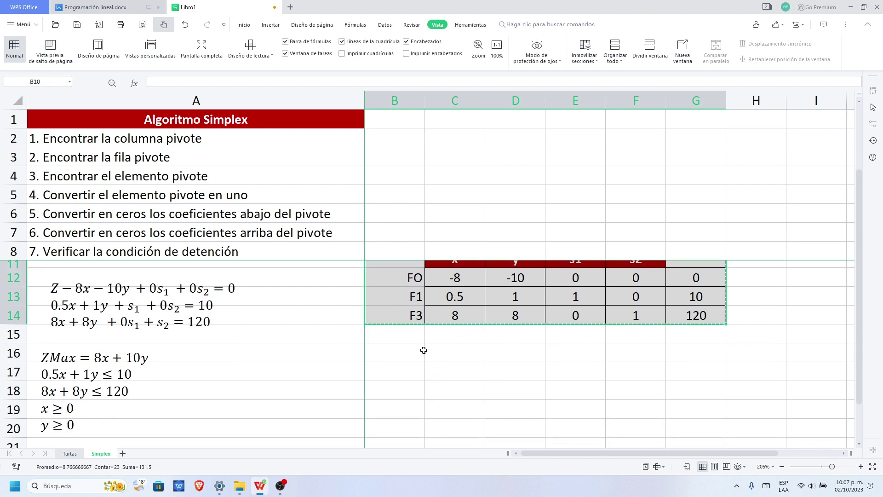
click(406, 322)
key(ctrl+v)
scroll(712, 393, down, 1)
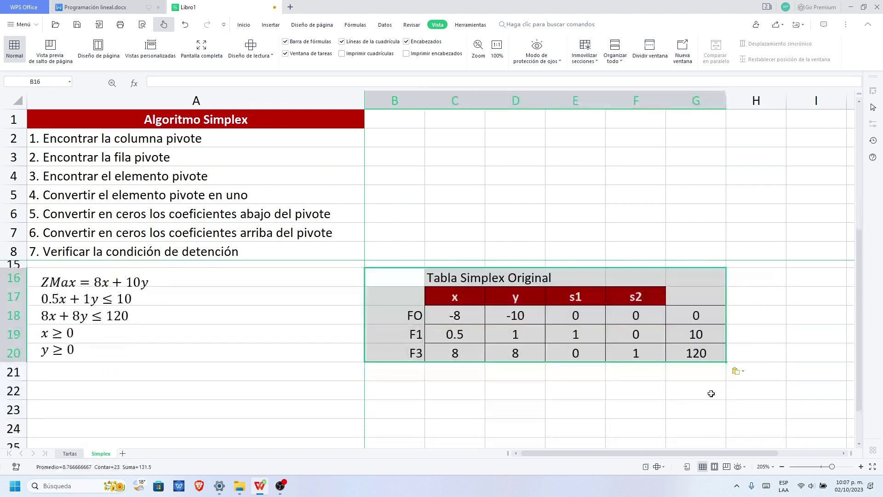
click(575, 408)
Replace the copied table's title in C16 with the text "1. Encontrar la columna pivote" copied from A2.
click(430, 277)
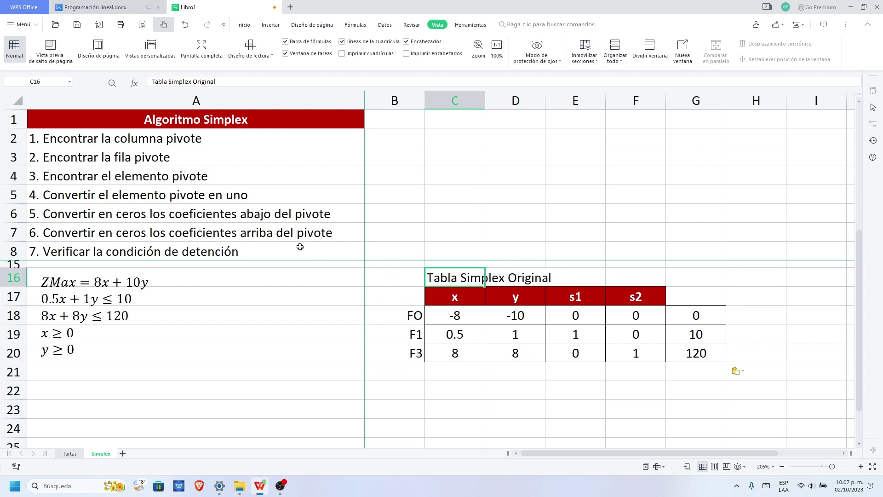
click(149, 133)
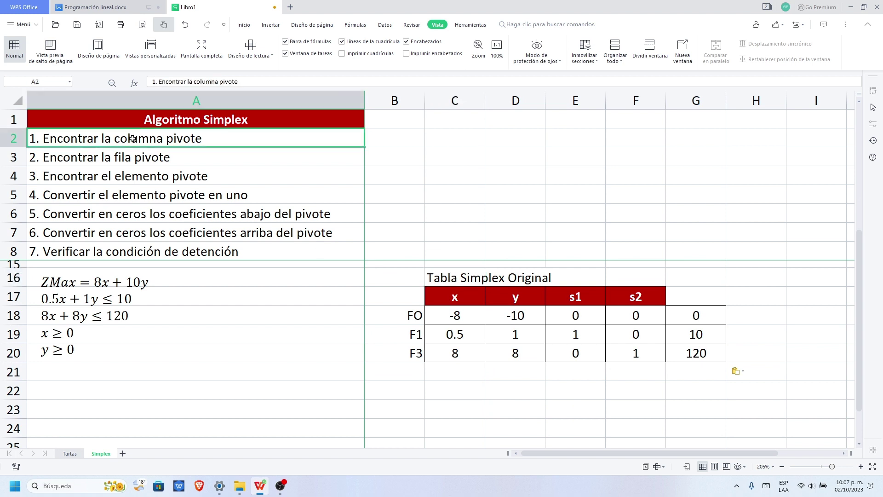
key(ctrl+c)
click(434, 280)
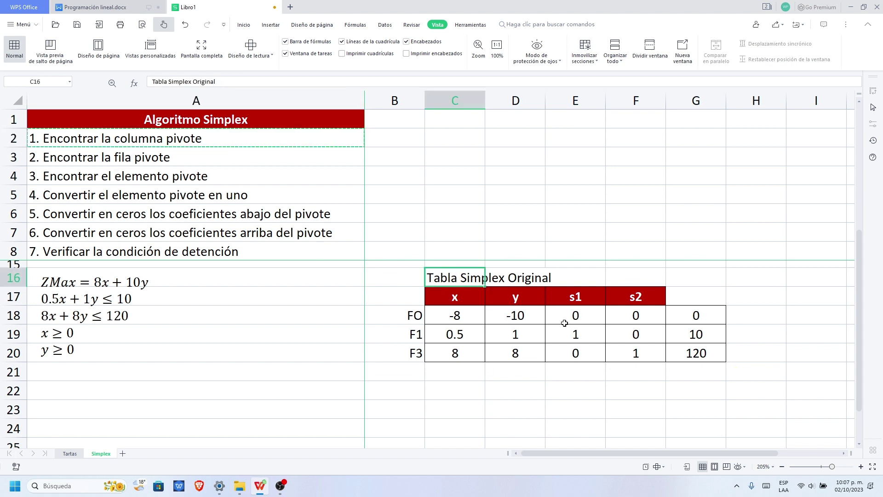
key(ctrl+v)
click(512, 389)
click(564, 367)
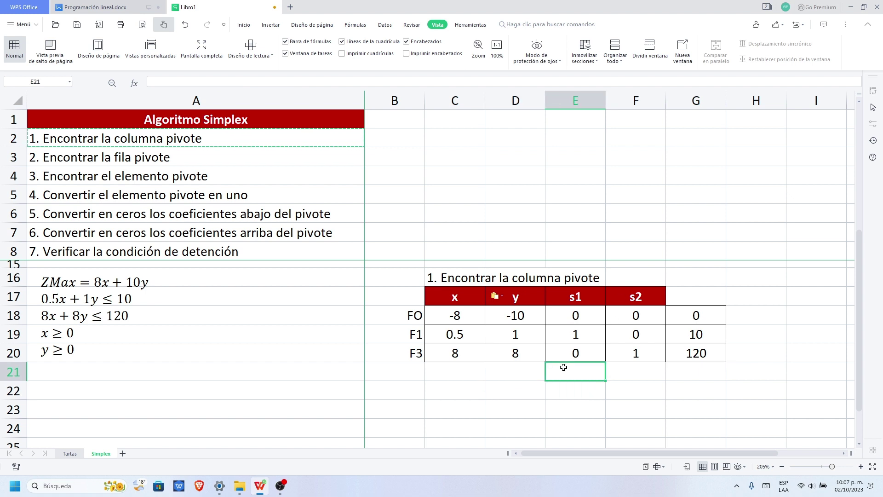
Change the pasted title in C16 to values only (Valores).
click(517, 317)
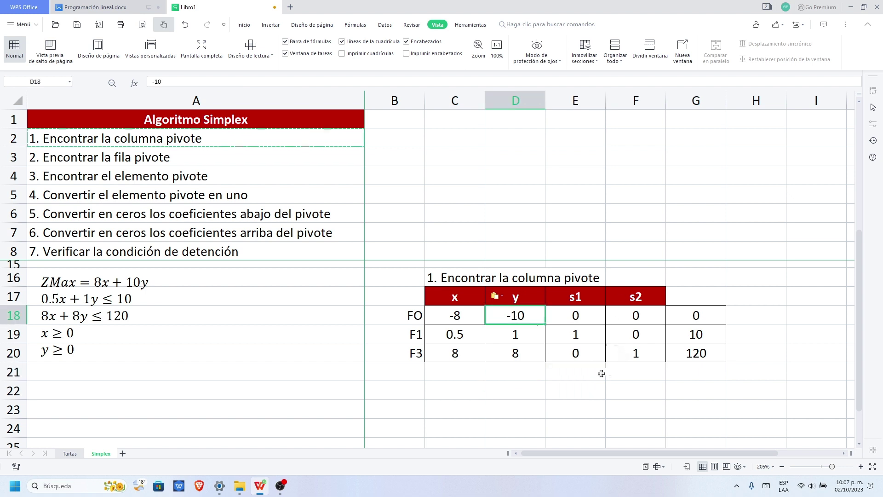
click(660, 402)
scroll(644, 388, down, 2)
scroll(640, 385, up, 2)
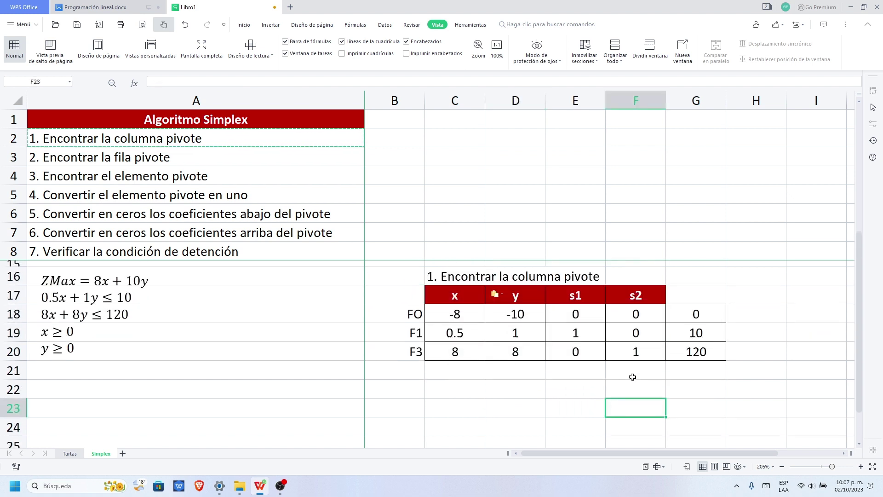
click(496, 294)
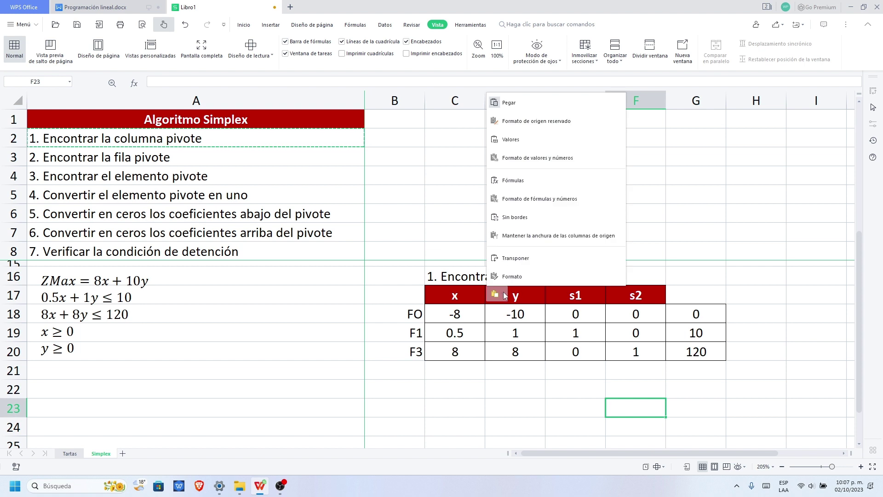
click(537, 142)
click(575, 407)
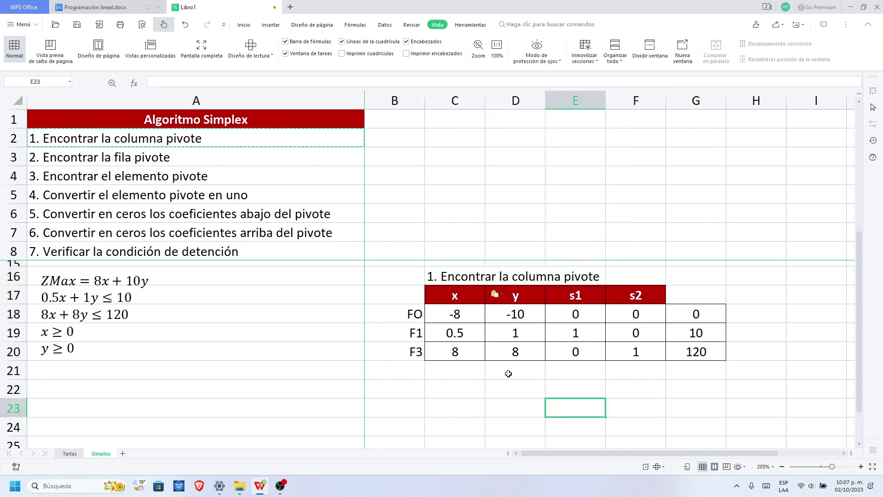
Shade the y column cells D18:D20 in standard light blue to mark the pivot column.
click(446, 381)
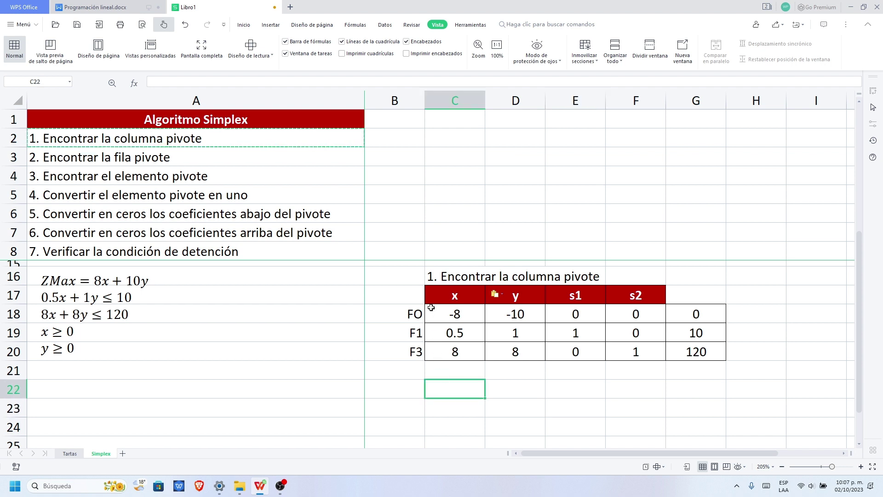
drag(425, 314, 702, 313)
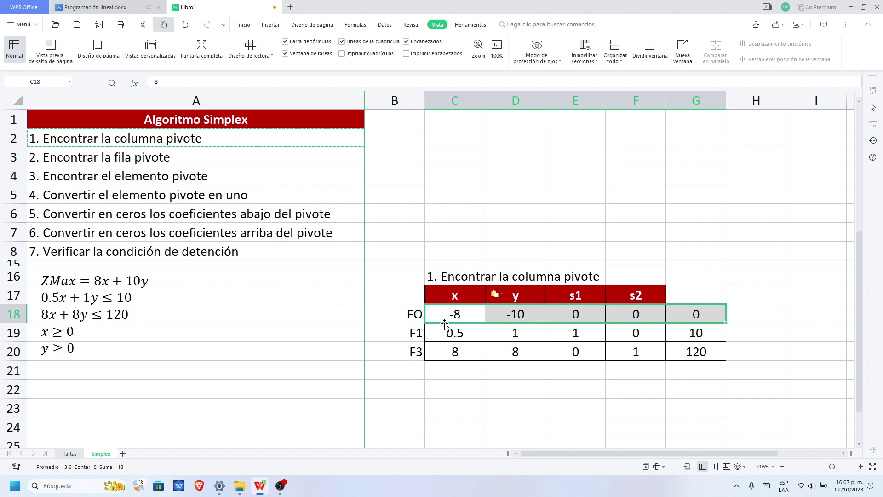
click(516, 315)
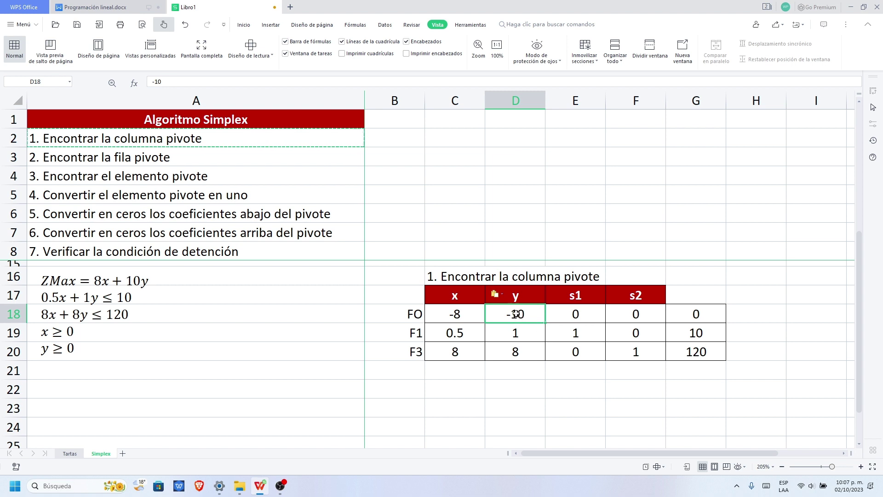
click(529, 378)
drag(521, 314, 524, 357)
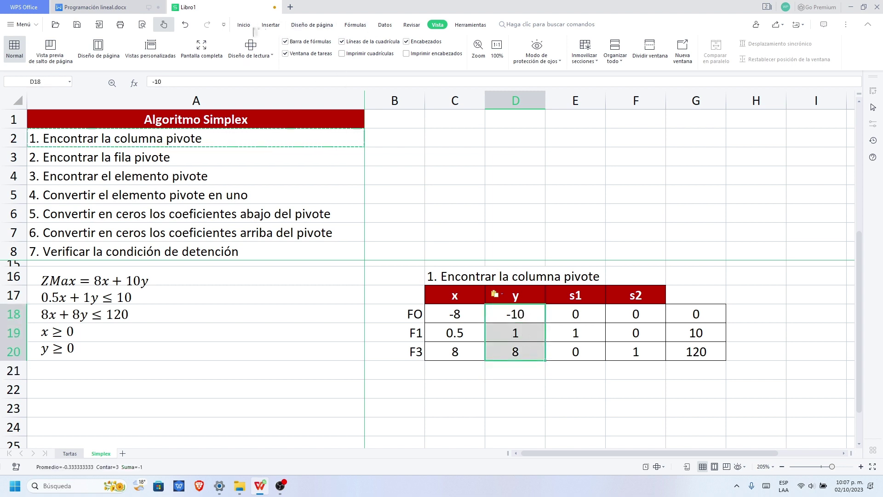
click(244, 25)
click(215, 58)
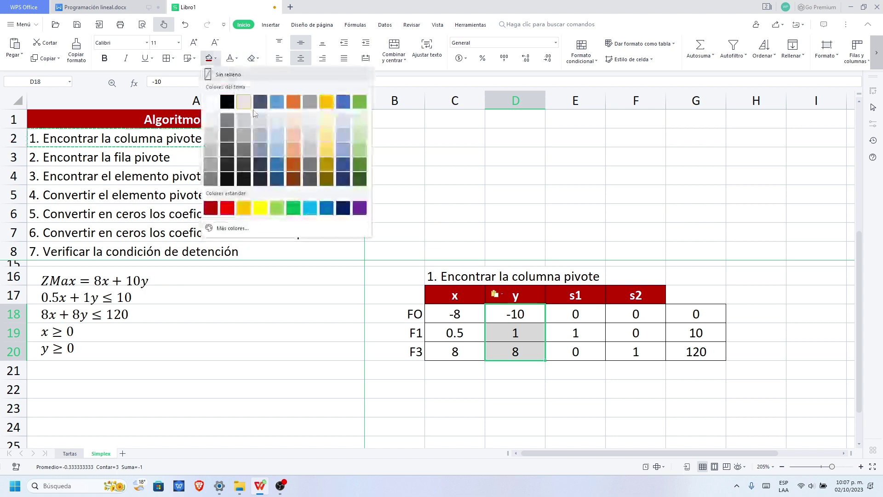
click(308, 207)
click(523, 389)
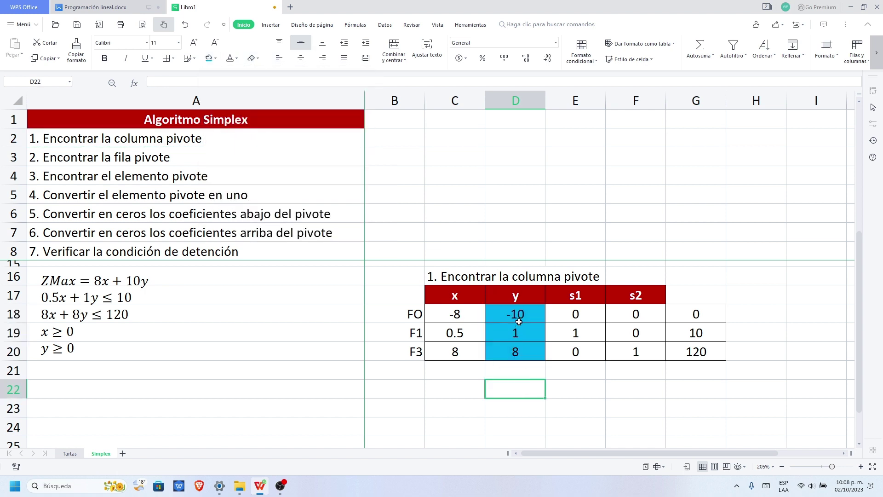
drag(515, 314, 516, 351)
click(487, 374)
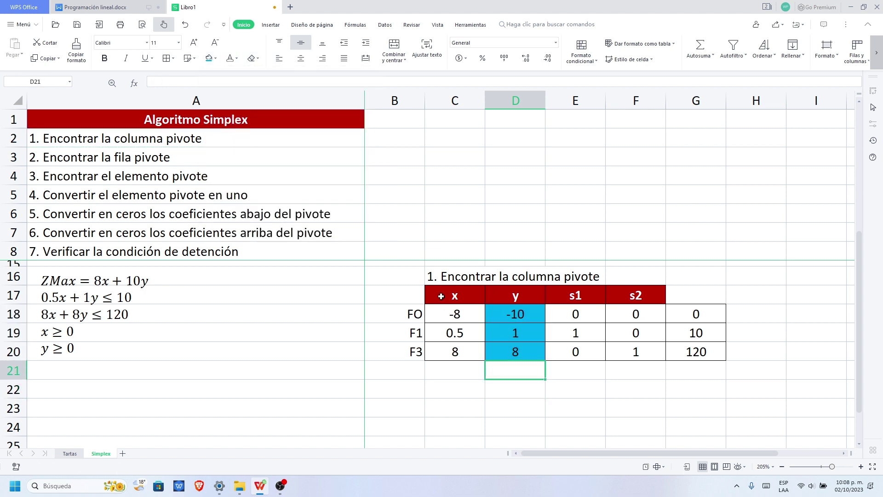
Copy the pivot-column table B16:G20 and paste it below, starting at B22.
drag(420, 281, 714, 351)
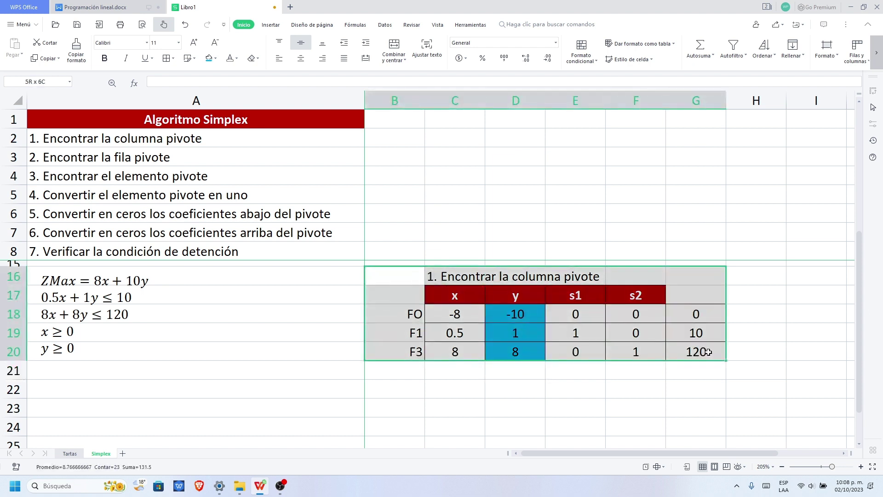
key(ctrl+c)
click(420, 390)
key(ctrl+v)
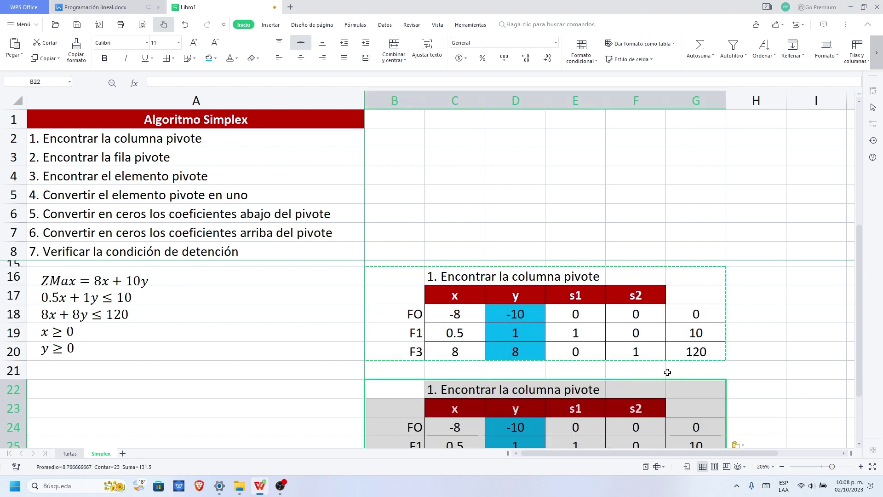
scroll(569, 328, down, 3)
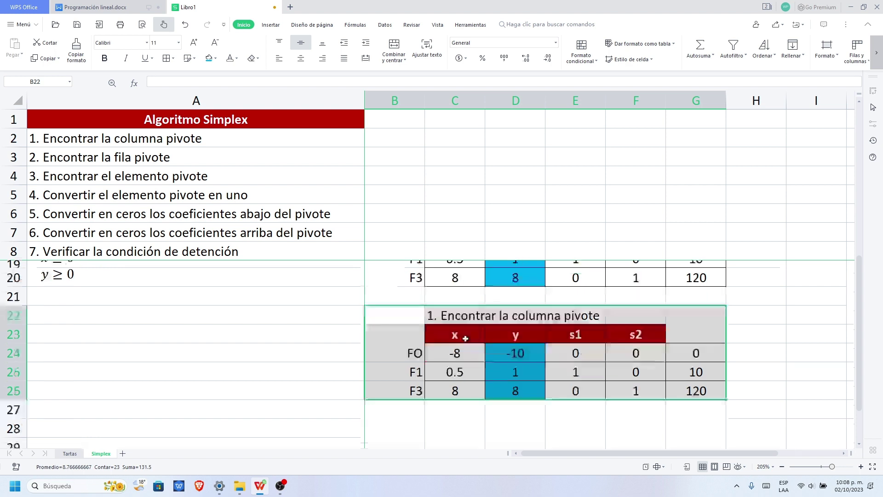
click(509, 382)
Replace the copied table's title in C22 with the text "2. Encontrar la fila pivote" copied from A3.
click(430, 290)
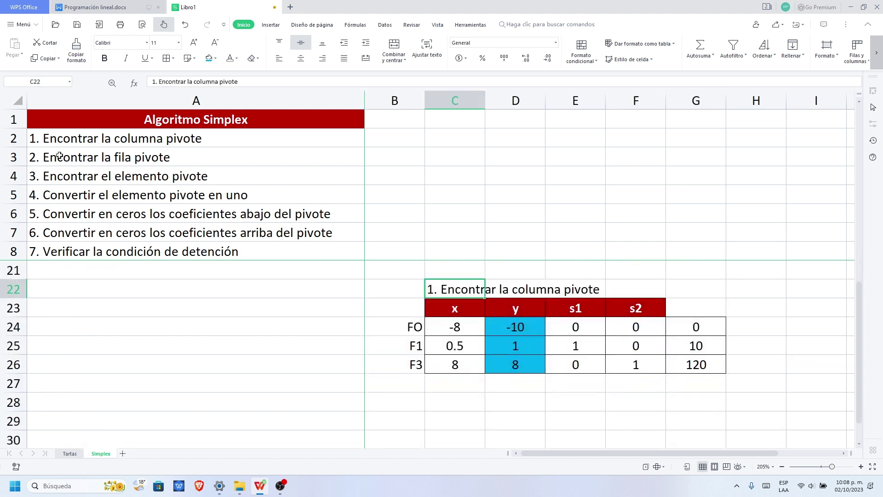
click(59, 155)
key(ctrl+c)
click(438, 289)
key(ctrl+v)
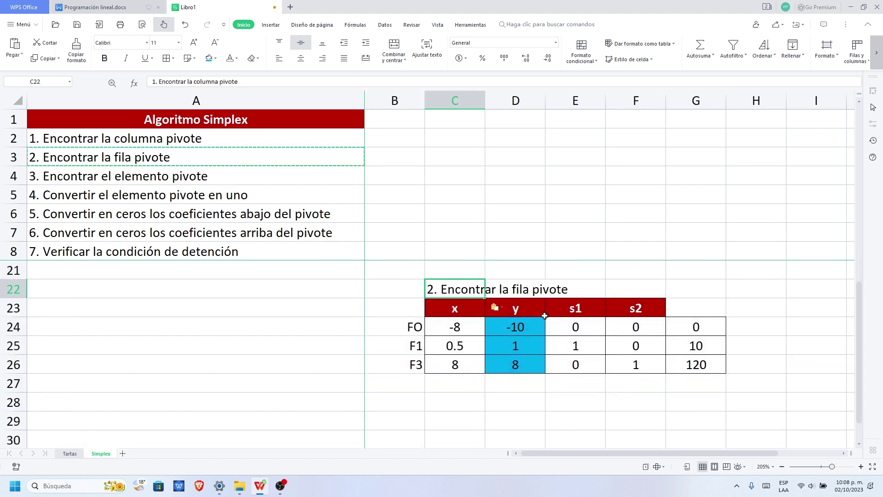
click(489, 377)
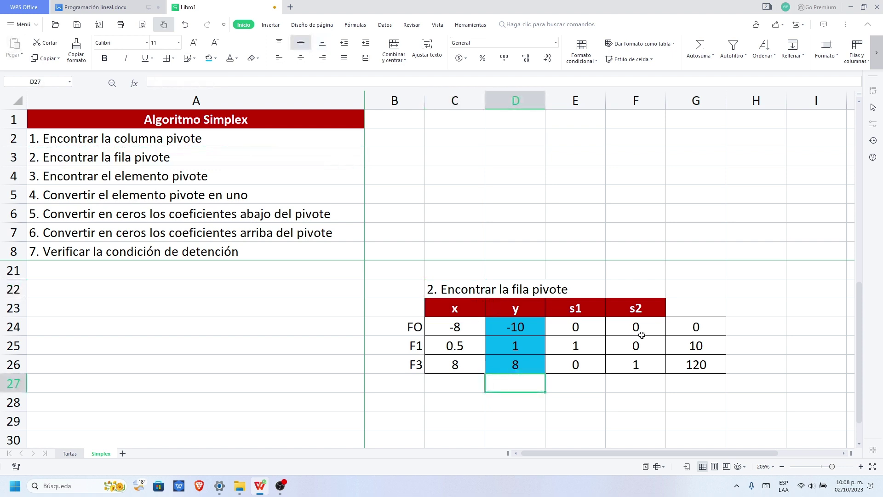
Examine the right-hand values in G24:G26 against the pivot column D24:D26, pairing the F1 and F3 rows for division.
drag(701, 331, 700, 363)
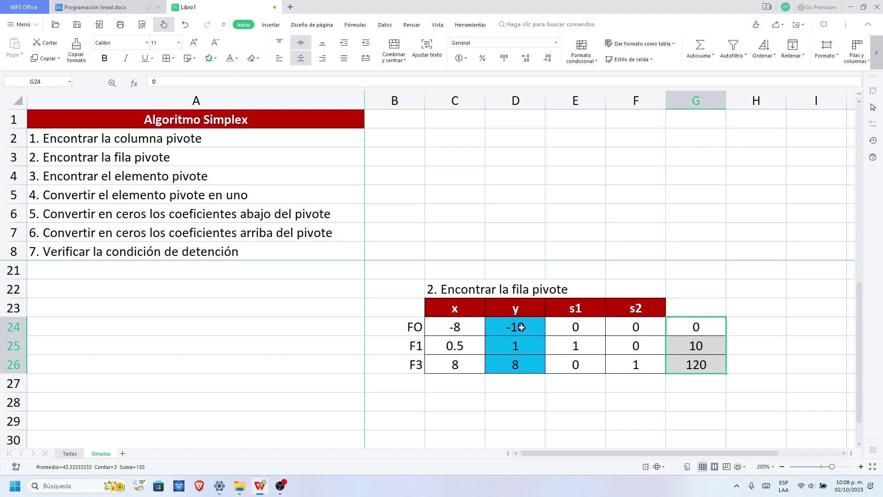
drag(515, 328, 525, 364)
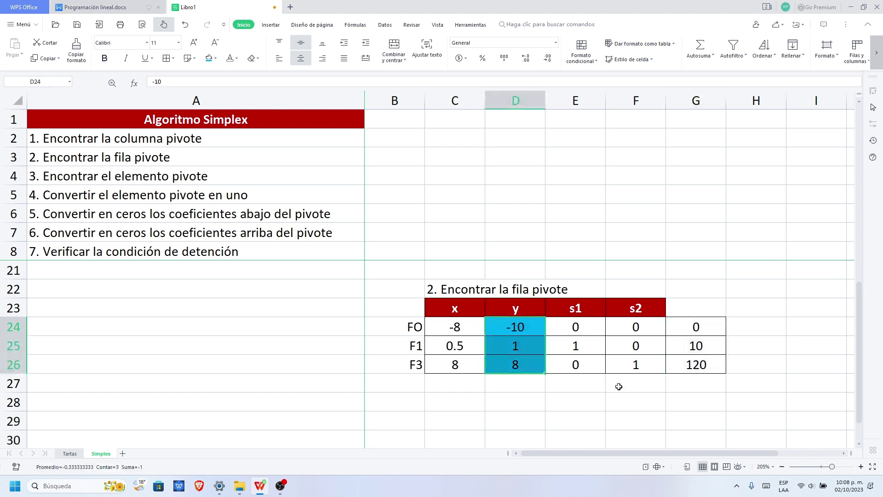
click(638, 390)
drag(697, 328, 453, 325)
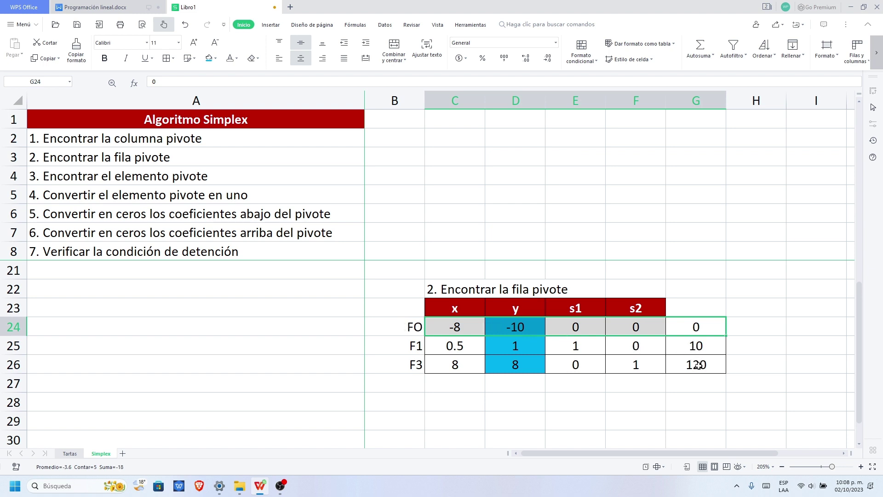
click(694, 346)
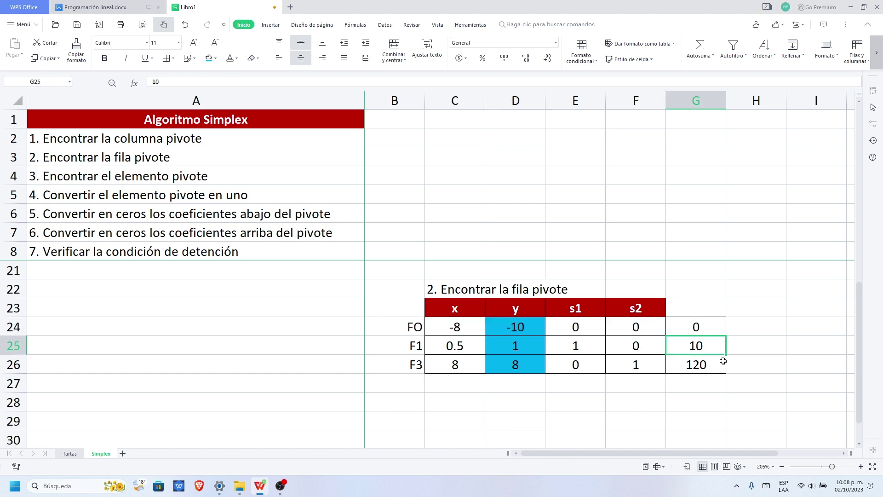
click(530, 344)
click(690, 365)
click(528, 365)
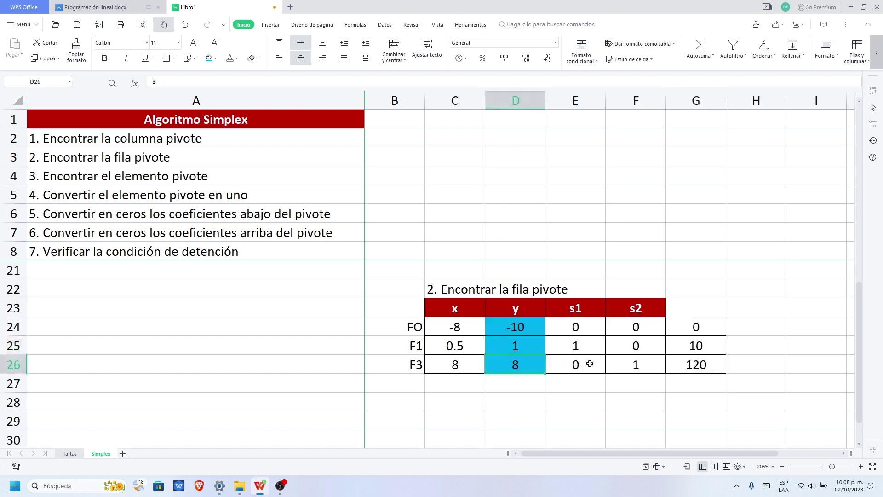
Enter the ratio formula =G25/D25 in H25 and fill it down to H26.
click(740, 346)
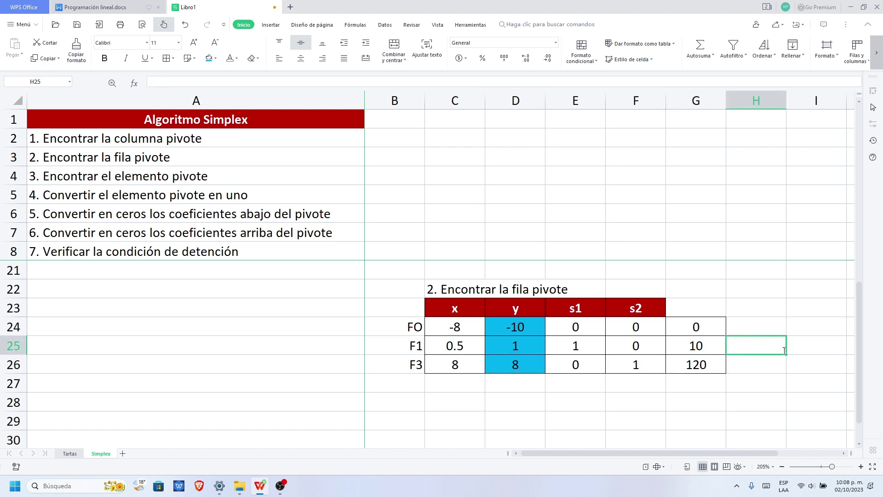
text(=)
click(711, 346)
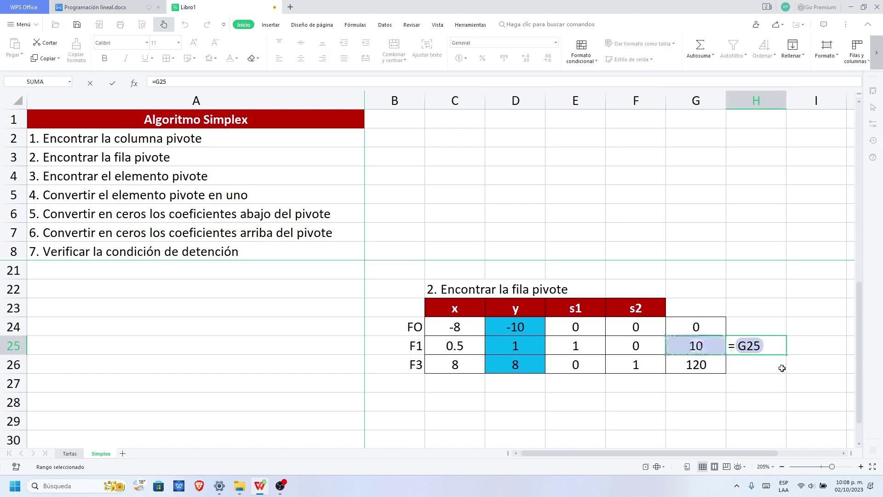
text(/)
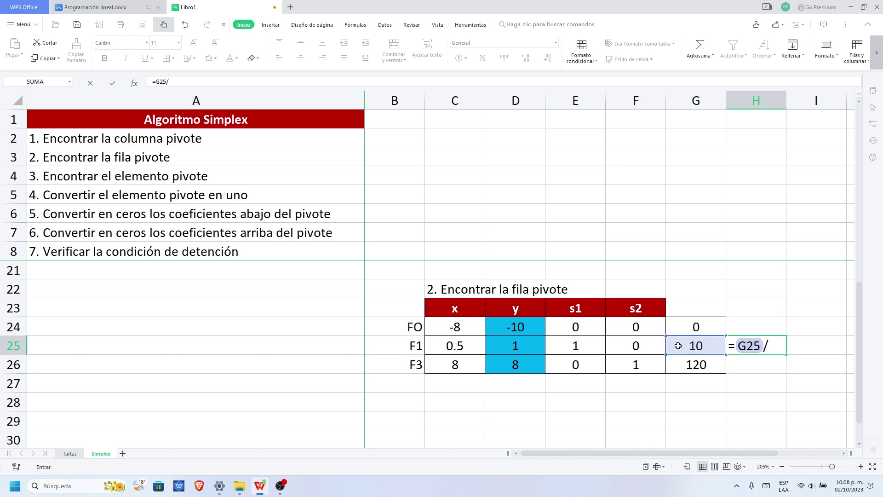
click(516, 346)
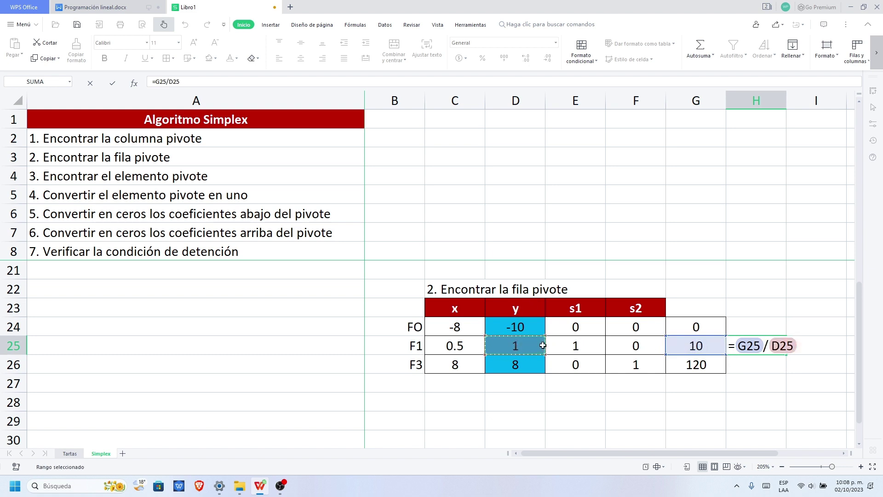
key(Return)
click(751, 346)
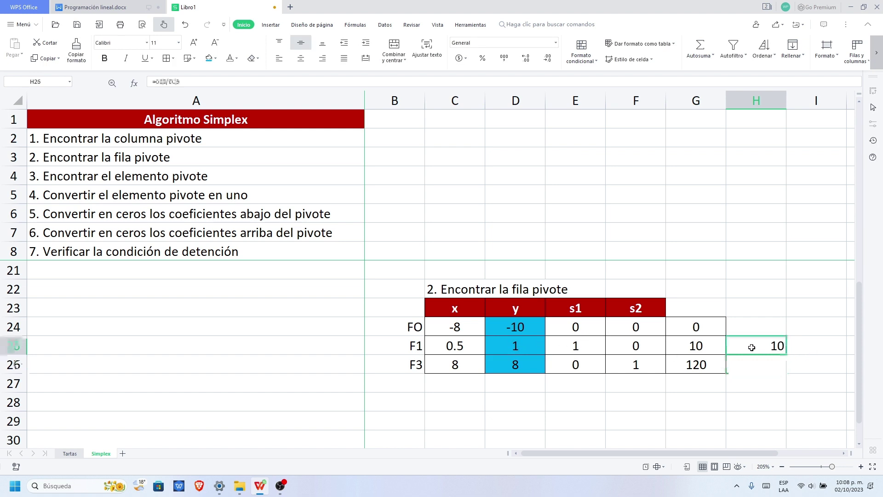
mouse_move(785, 368)
mouse_down()
mouse_move(785, 381)
mouse_move(785, 366)
mouse_move(787, 374)
mouse_up()
click(783, 347)
Check the ratios in H25:H26 against their source cells in columns G and D and compare them.
click(759, 346)
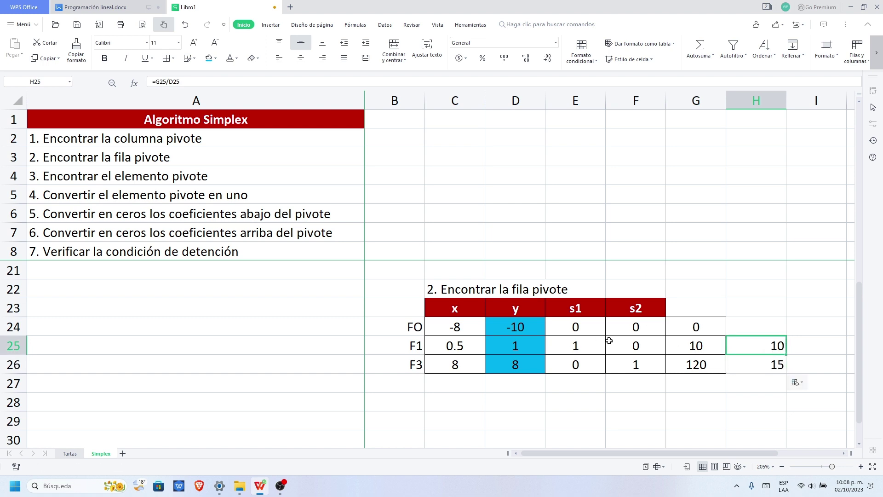
click(688, 340)
click(496, 349)
click(755, 346)
click(690, 363)
click(523, 364)
click(778, 368)
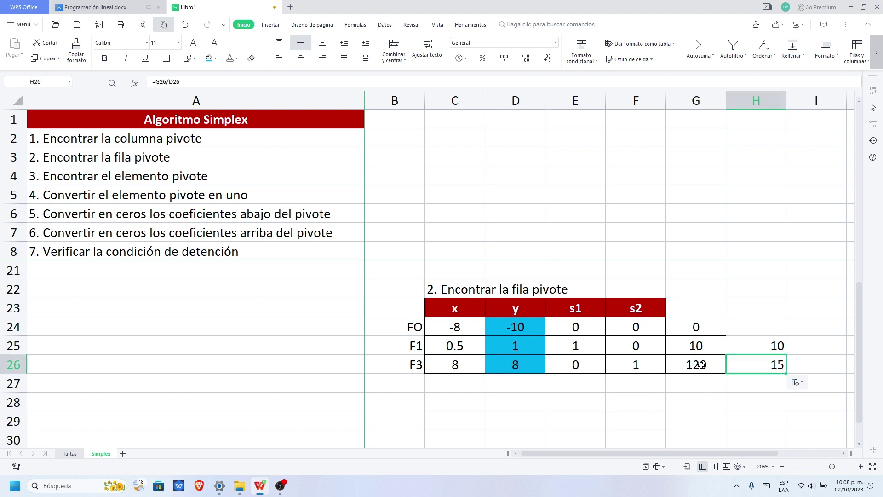
drag(771, 342, 771, 360)
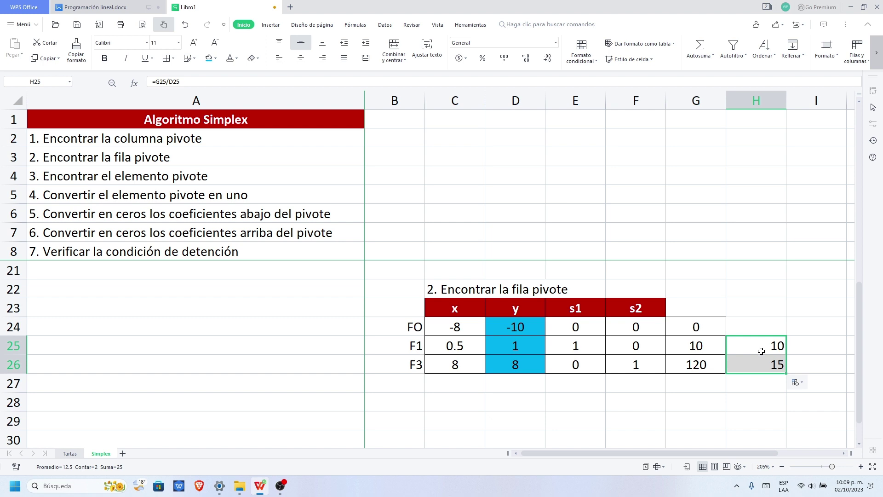
click(689, 438)
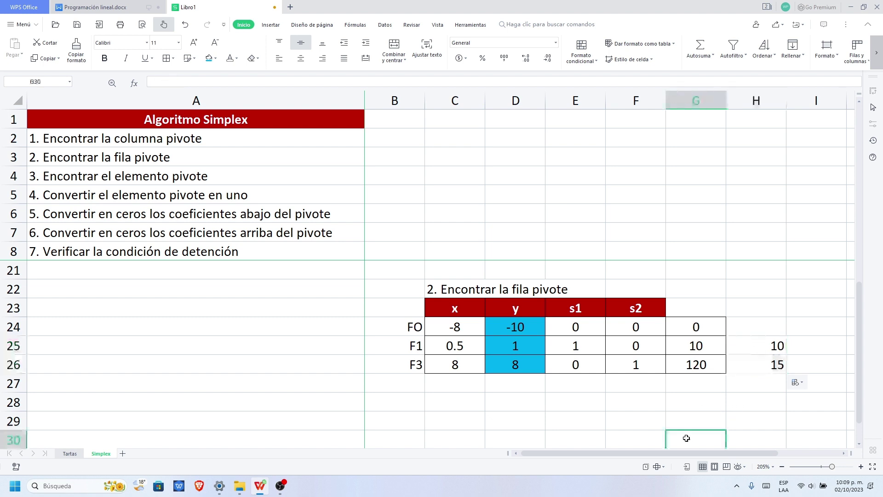
Shade the F1 row cells C25:G25 in standard light green to mark the pivot row.
click(705, 347)
drag(705, 347, 653, 347)
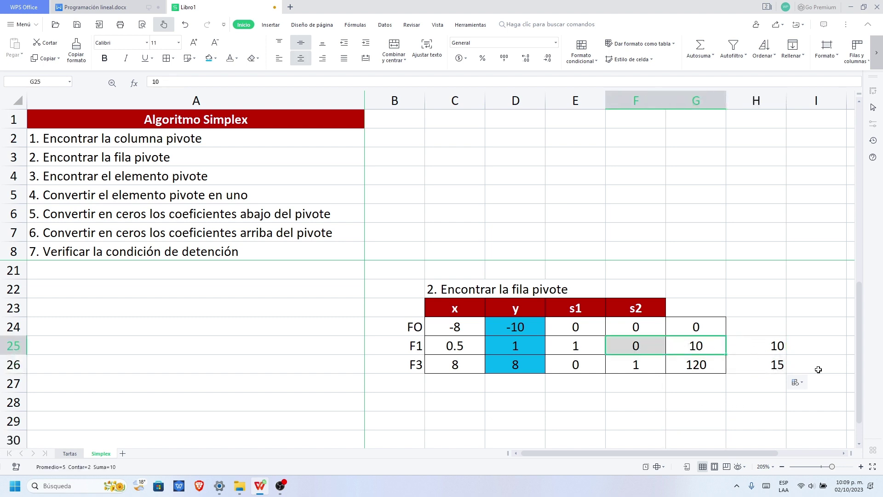
drag(777, 346, 460, 347)
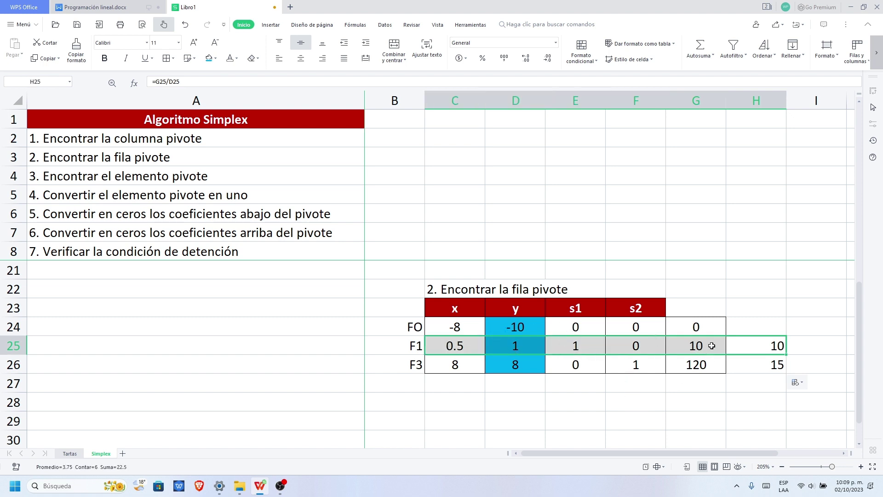
click(716, 403)
drag(711, 347, 464, 344)
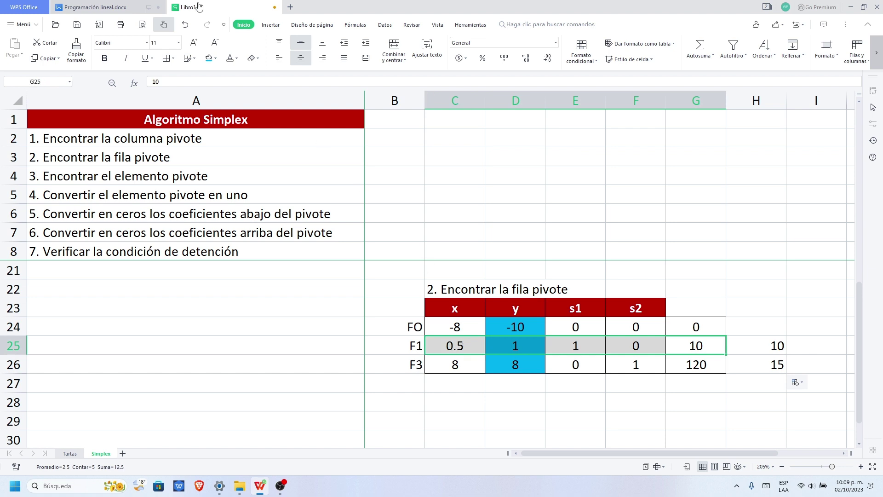
click(215, 58)
click(278, 211)
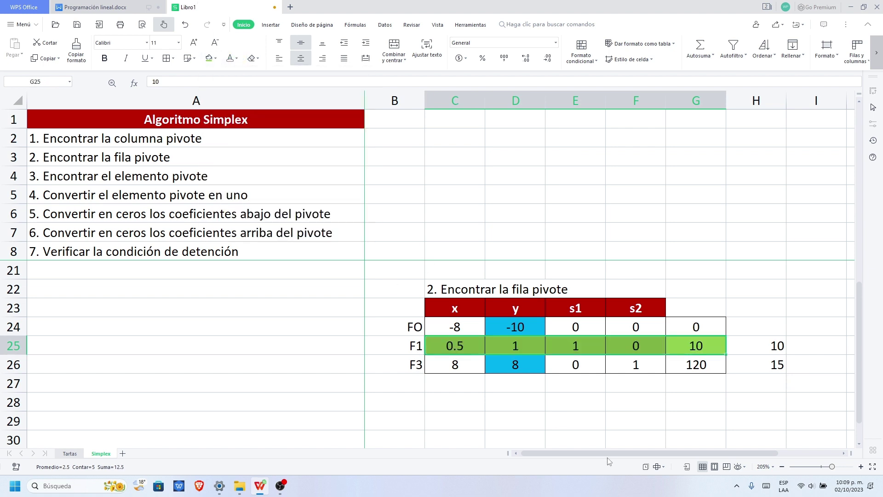
click(569, 412)
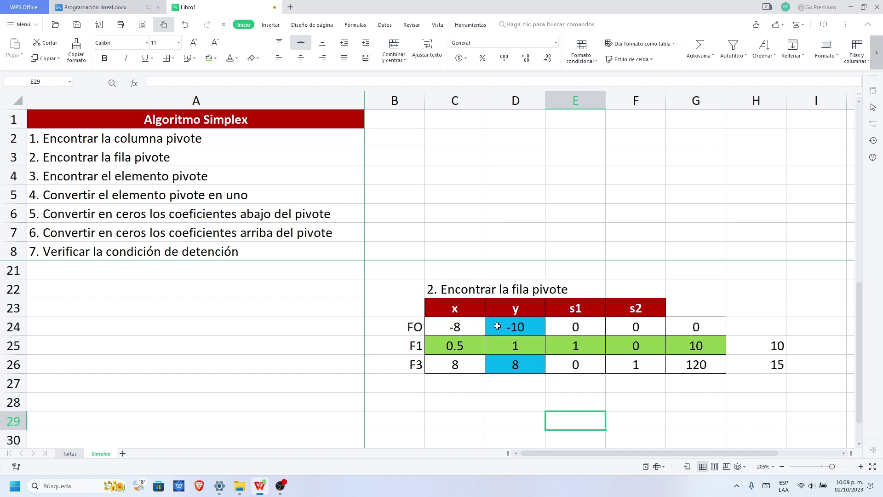
drag(497, 326, 511, 361)
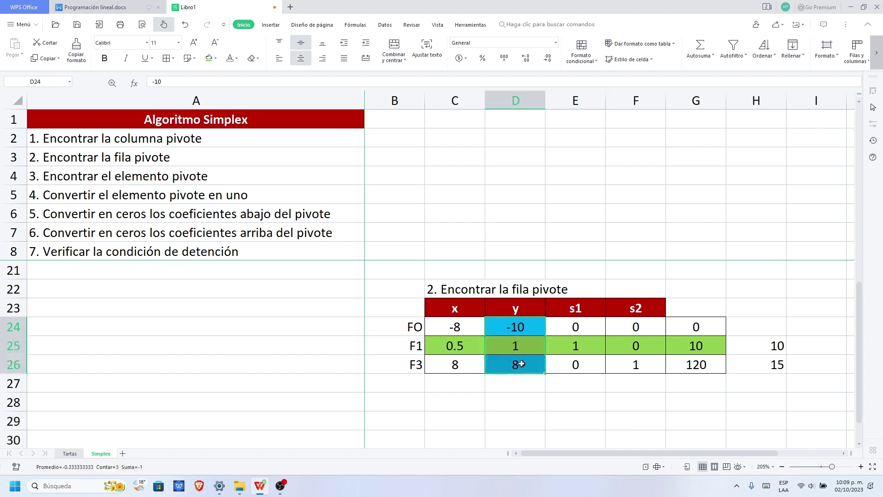
click(765, 361)
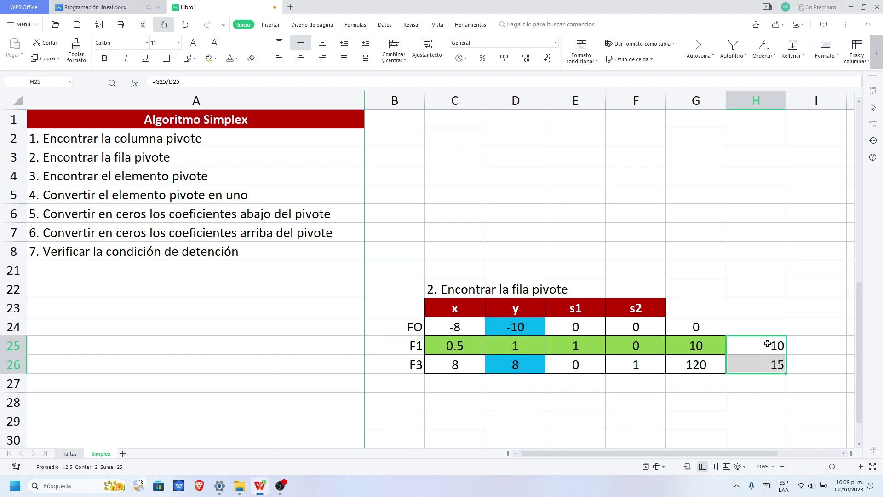
click(708, 345)
click(729, 394)
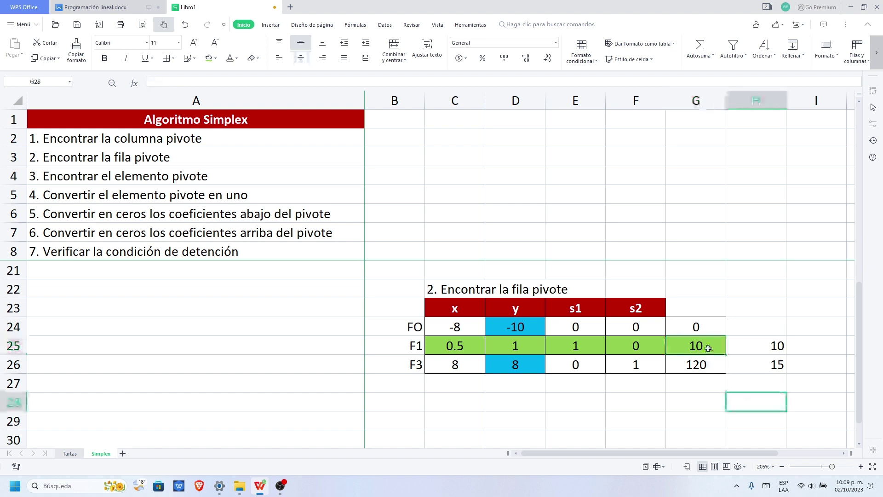
Review how G25:G26 divided by D25:D26 gives the ratios in H25:H26 that determine pivot row C25:G25.
drag(704, 345, 704, 363)
drag(515, 343, 515, 358)
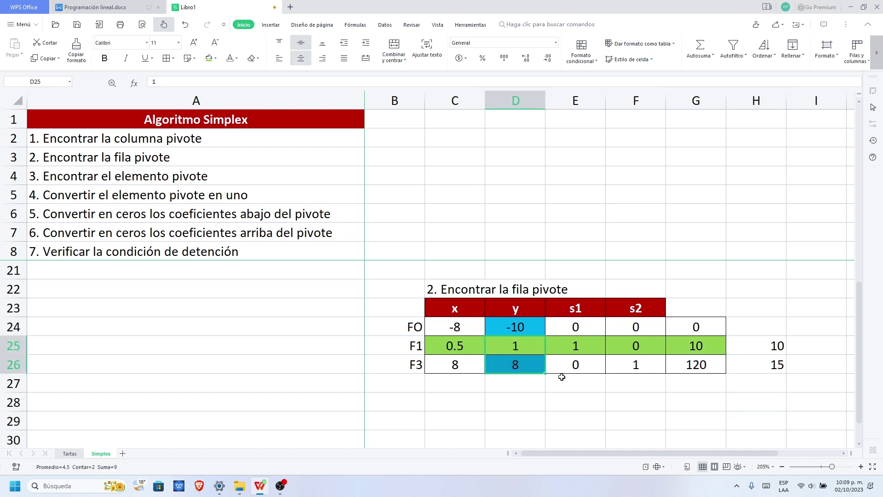
drag(759, 347, 759, 370)
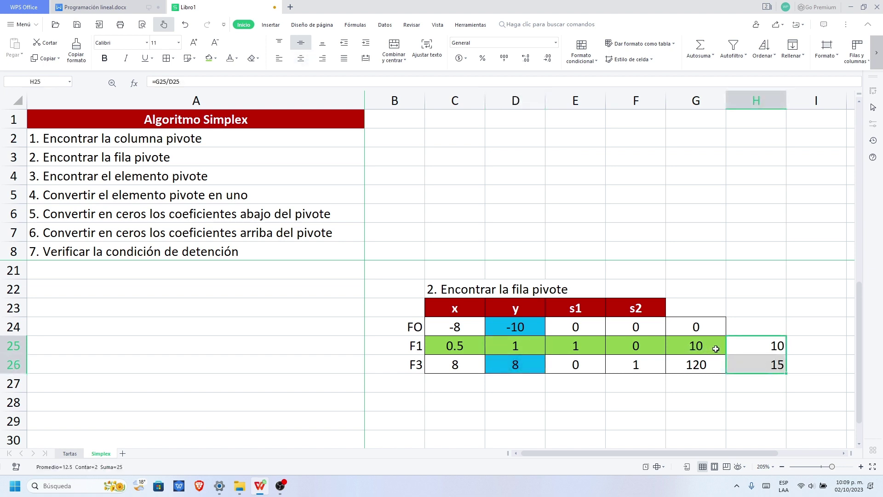
drag(716, 349, 458, 349)
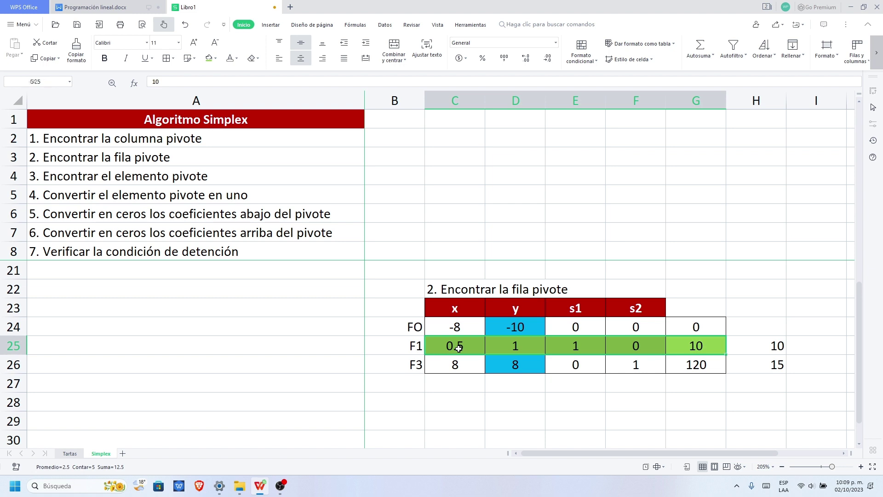
click(462, 392)
Copy the pivot row tableau B22:G26, including its title, and paste the copy starting at B28.
drag(408, 287, 698, 365)
key(ctrl+c)
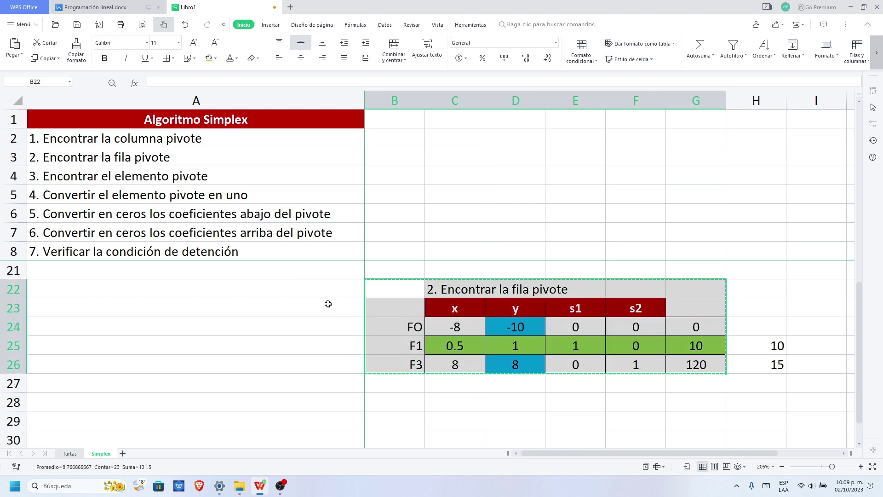
scroll(416, 380, down, 2)
click(405, 331)
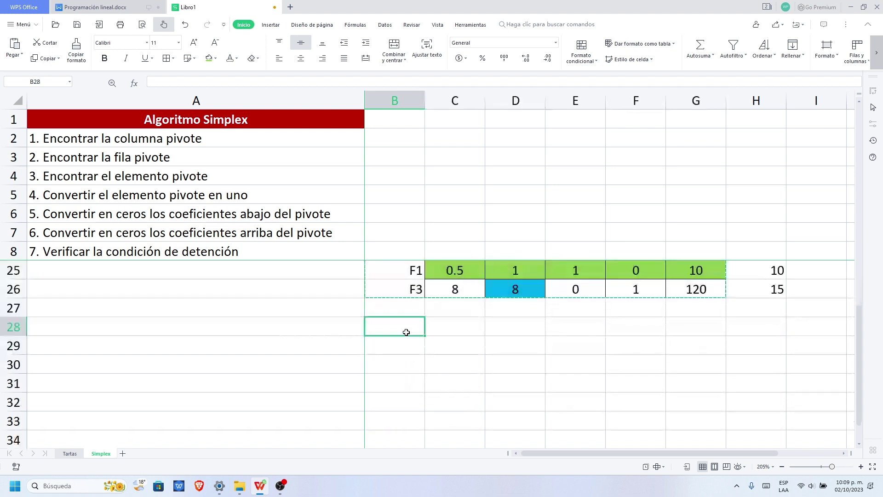
key(ctrl+v)
scroll(473, 288, down, 2)
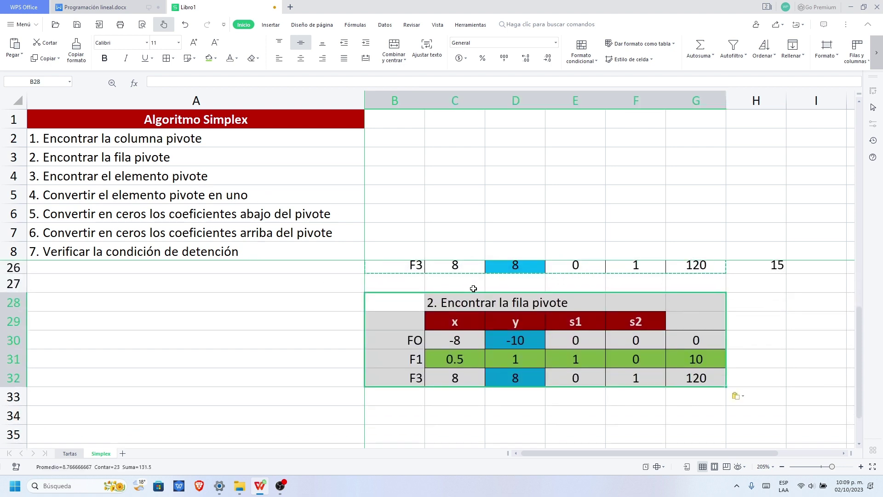
Replace the title in C28 with "3. Encontrar el elemento pivote" copied from A4.
click(133, 158)
click(96, 182)
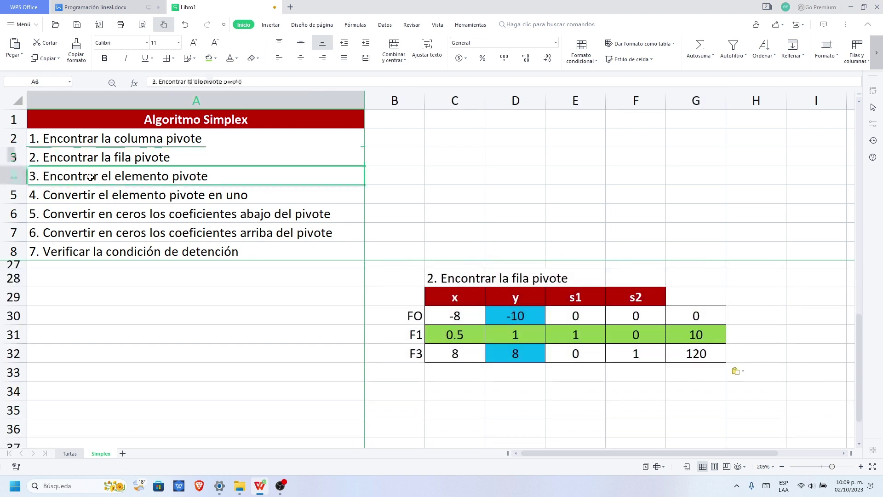
key(ctrl+c)
click(442, 279)
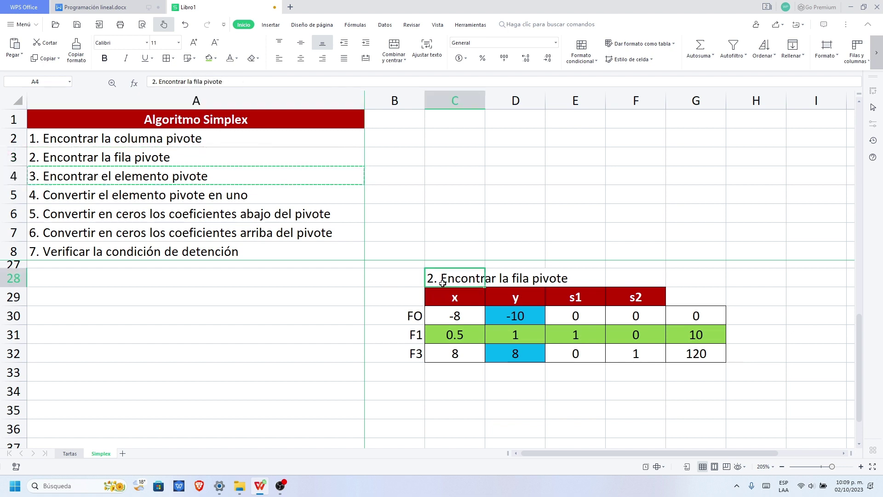
key(ctrl+v)
click(506, 389)
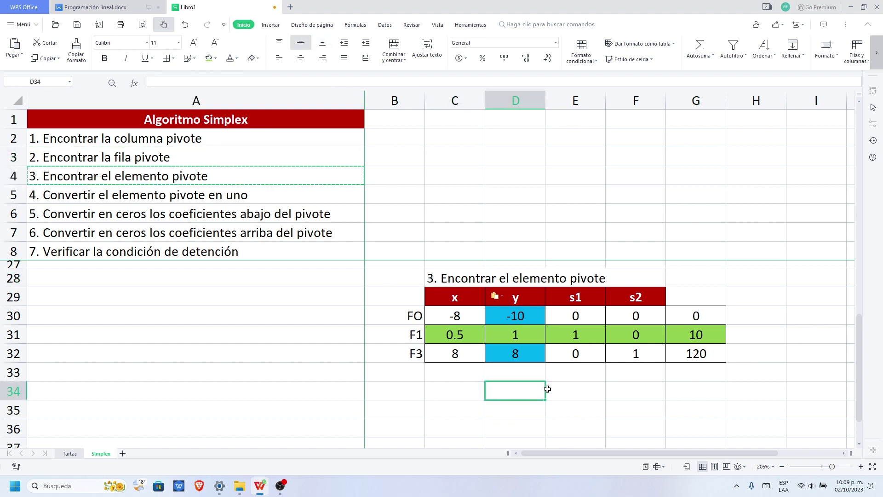
Mark the pivot element by shading D31, where the pivot row and pivot column cross, in yellow.
drag(479, 339, 698, 336)
drag(516, 316, 517, 349)
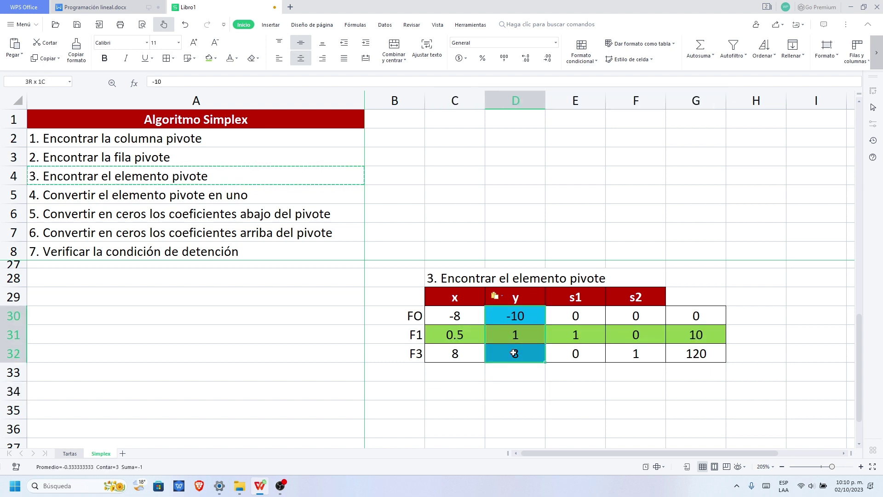
click(521, 338)
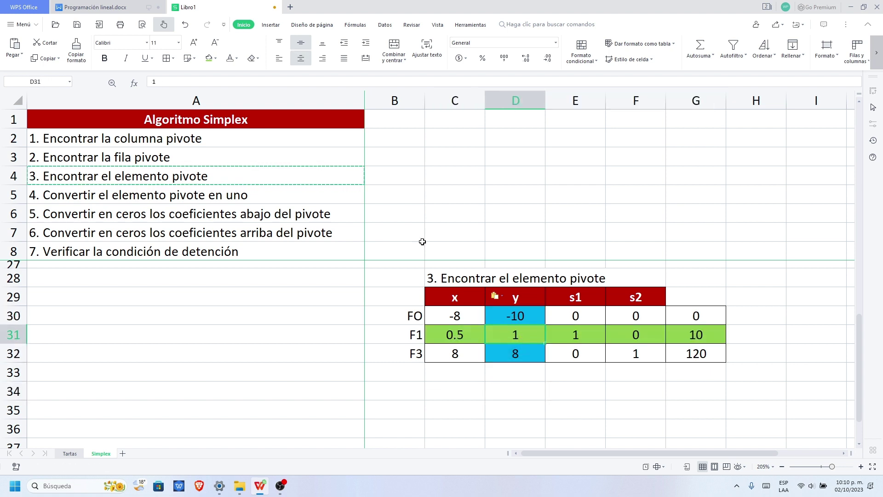
click(215, 59)
click(259, 208)
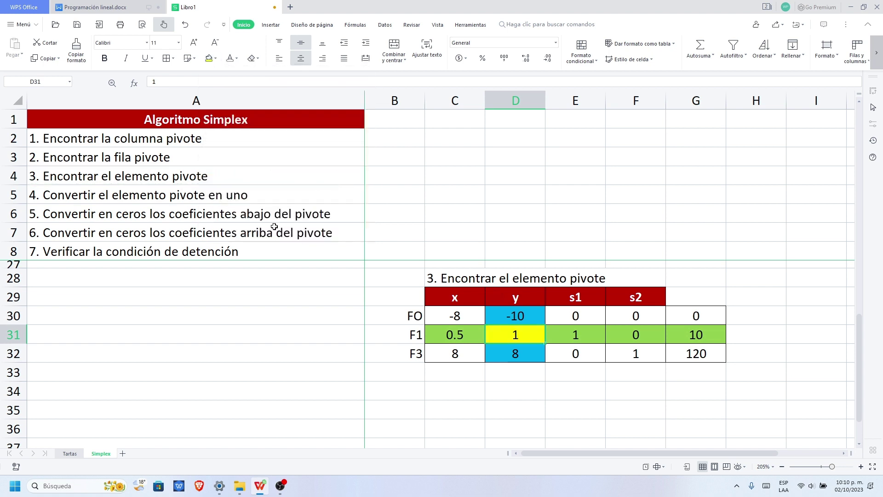
click(585, 403)
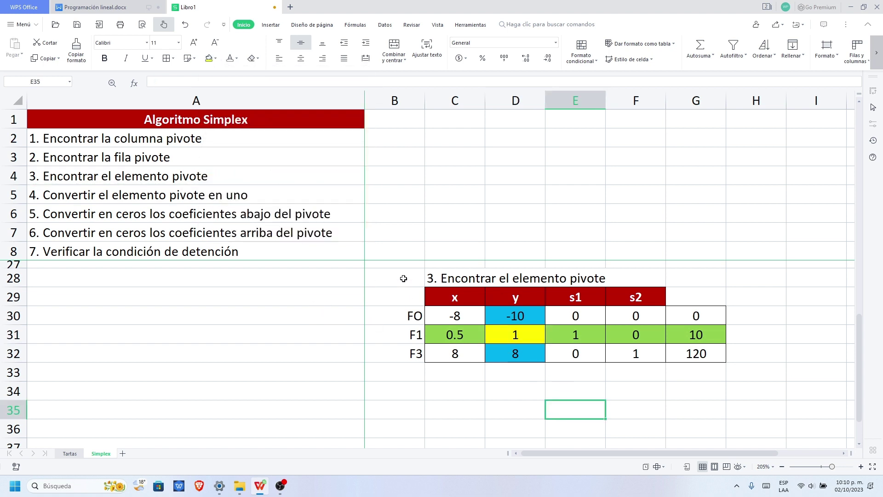
Copy the pivot element tableau B28:G32 with its title and paste the copy starting at B34.
drag(404, 279, 697, 354)
key(ctrl+c)
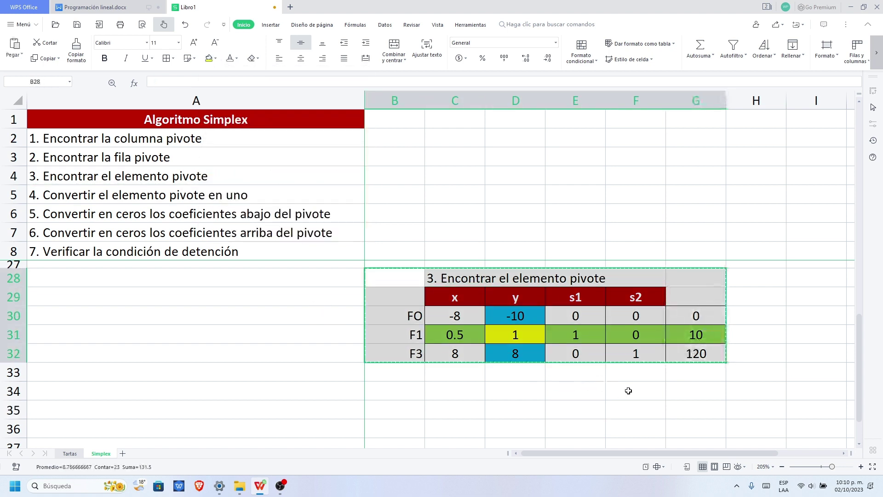
scroll(759, 389, up, 6)
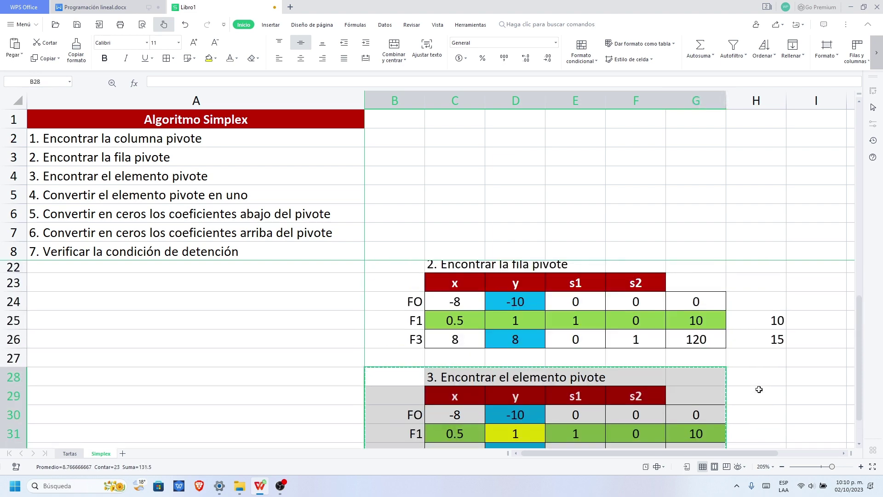
scroll(472, 304, down, 3)
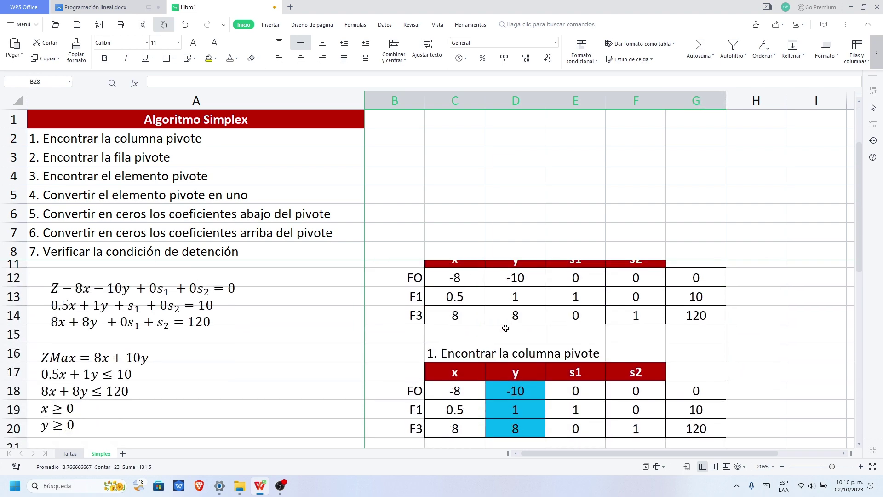
scroll(477, 365, down, 4)
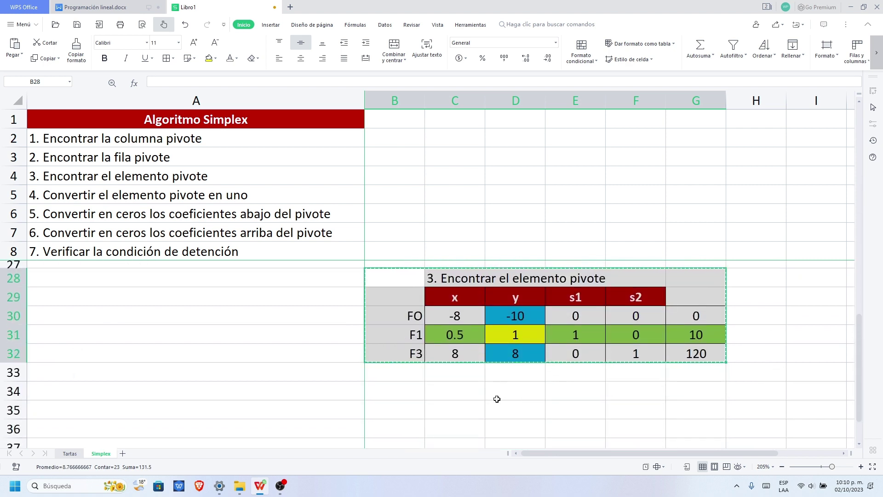
scroll(479, 386, down, 2)
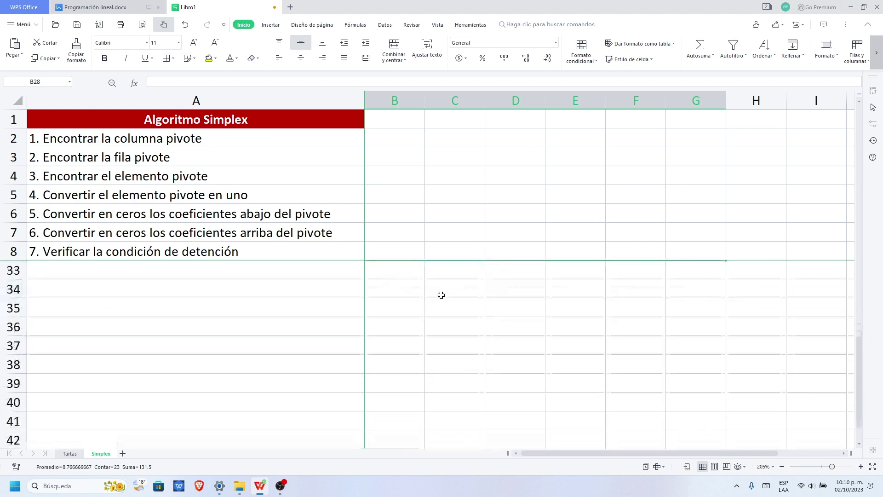
scroll(432, 304, up, 1)
click(409, 315)
key(ctrl+v)
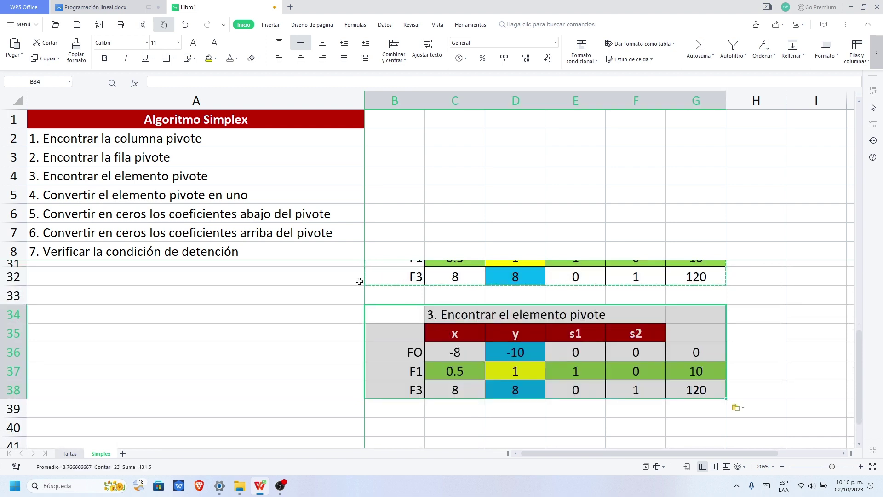
Replace the title in C34 with "4. Convertir el elemento pivote en uno" copied from A5, and check the pivot element in D37.
click(92, 189)
key(ctrl+c)
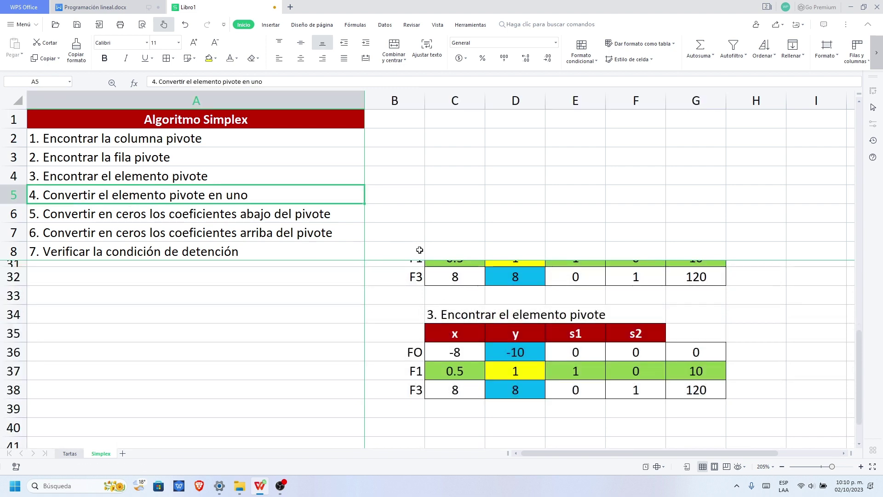
click(456, 316)
key(ctrl+v)
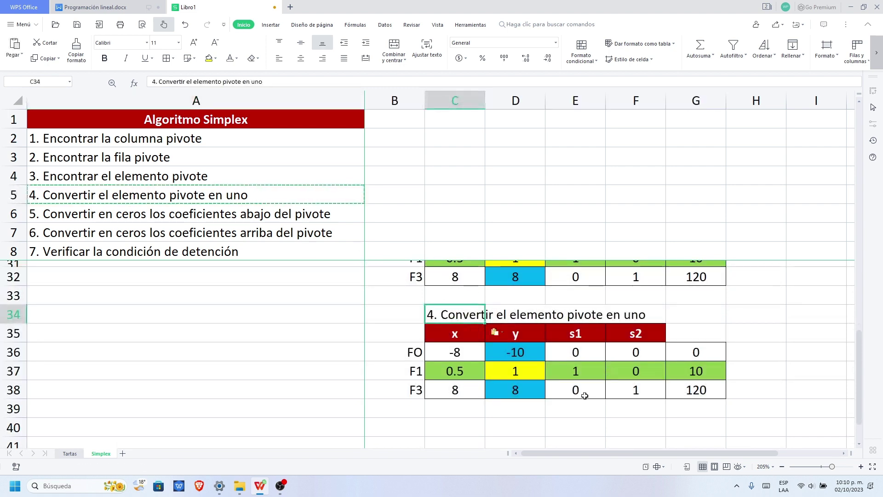
click(563, 407)
click(516, 371)
scroll(582, 377, down, 1)
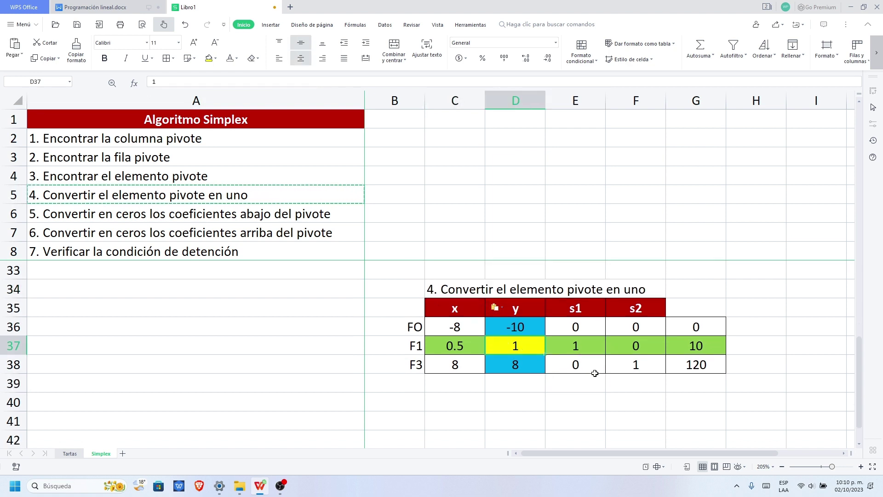
click(576, 392)
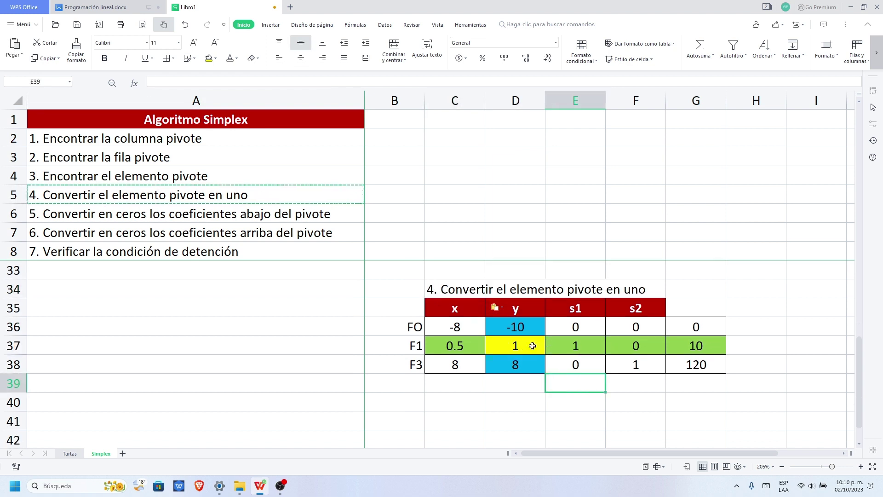
click(538, 345)
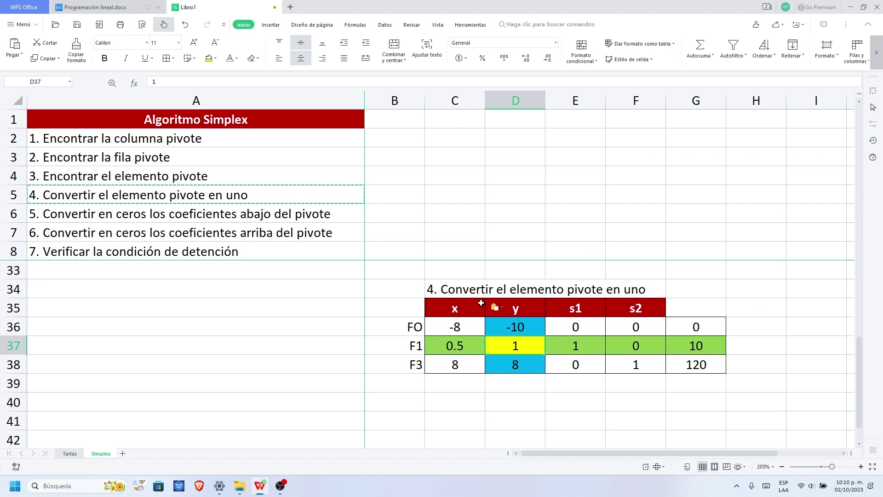
Enter the label "Pivote" in B1 and shade B1:C1 yellow.
click(398, 127)
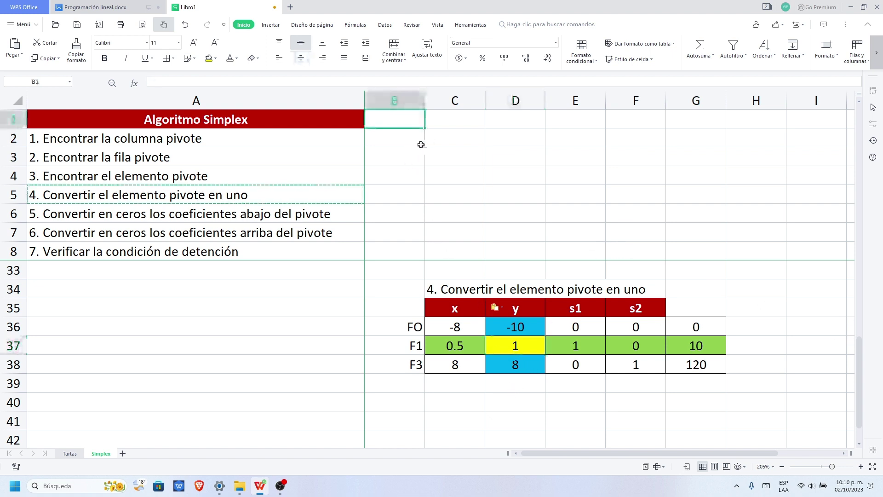
text(Pivo)
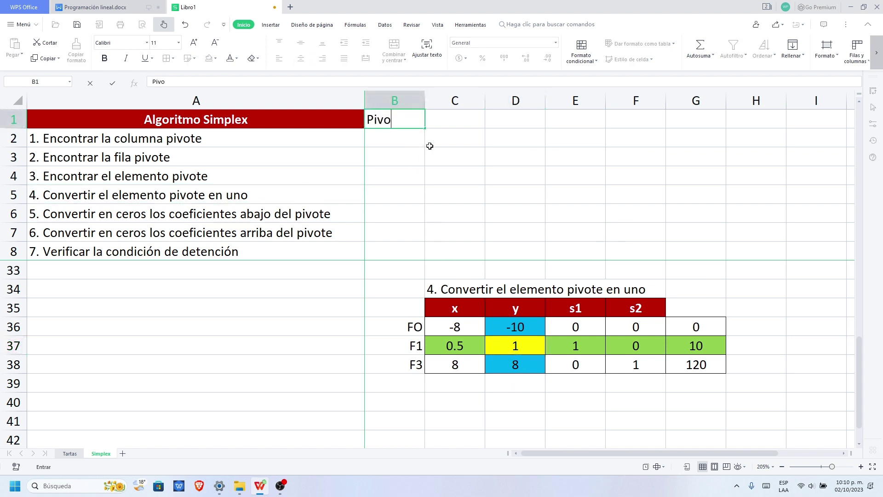
text(te)
click(455, 133)
drag(414, 119, 439, 116)
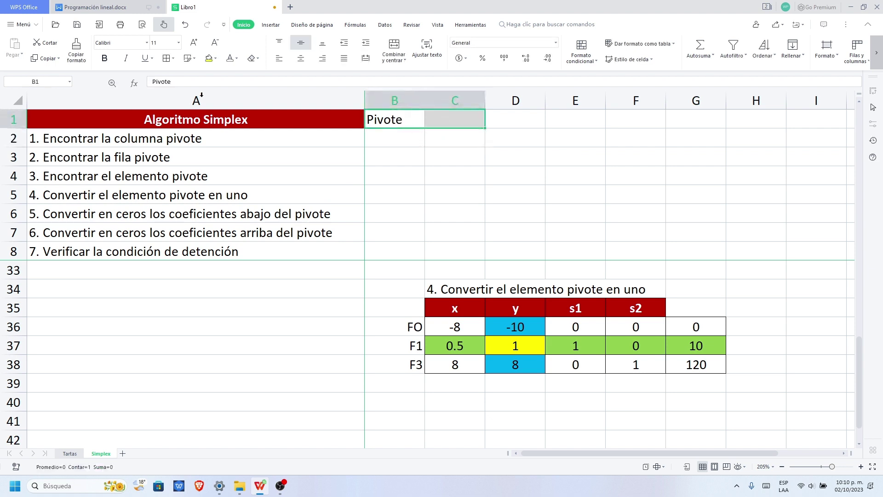
click(208, 58)
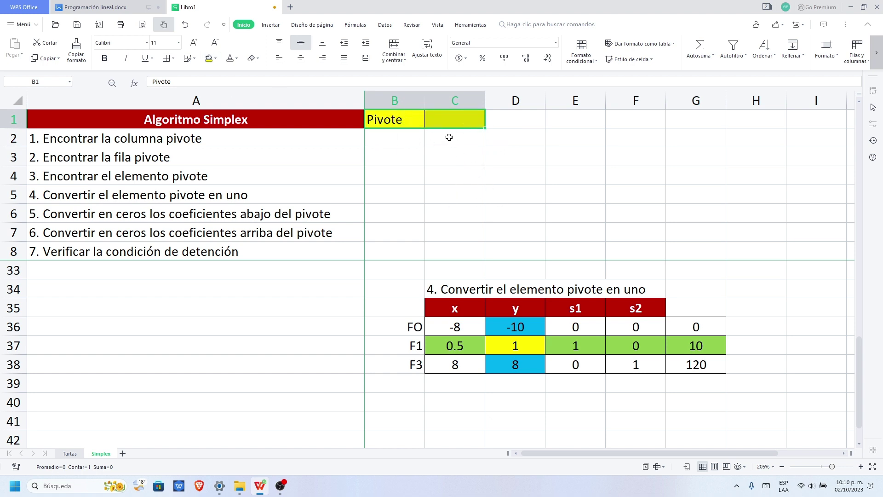
Enter the label "FP" in B2 and right-align it, leaving C2:G2 for the pivot row values.
click(405, 144)
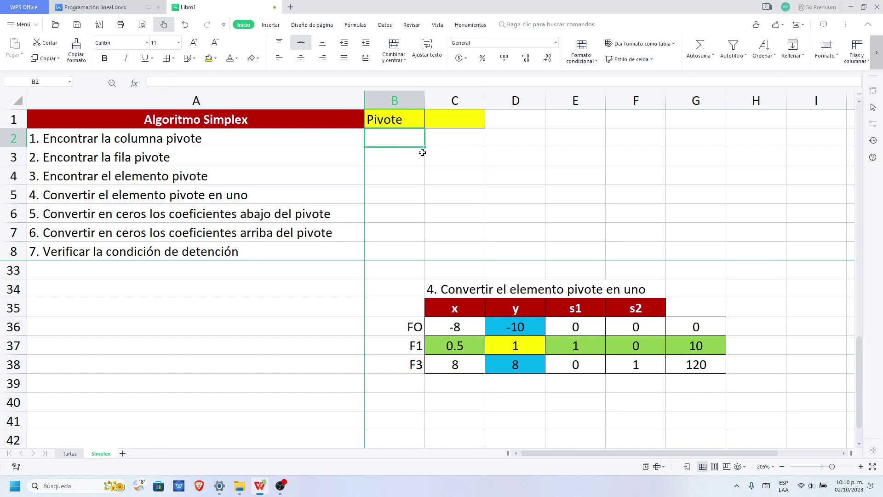
text(F)
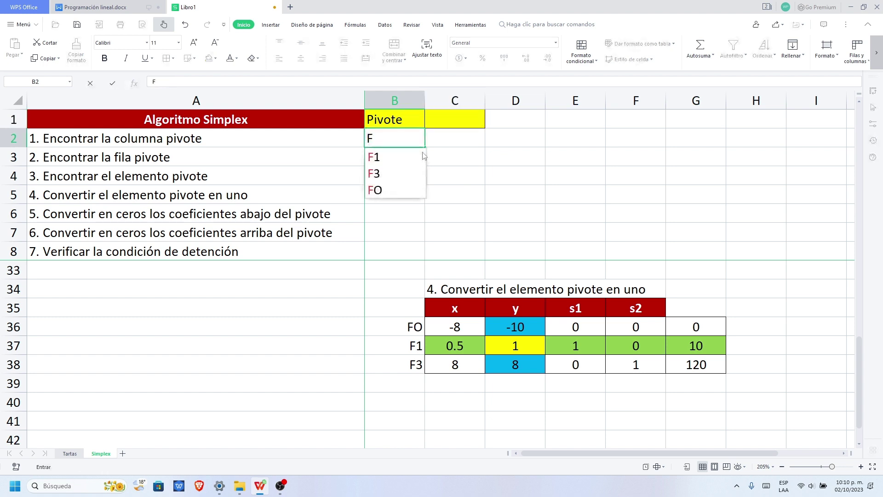
text(P)
key(Return)
click(414, 145)
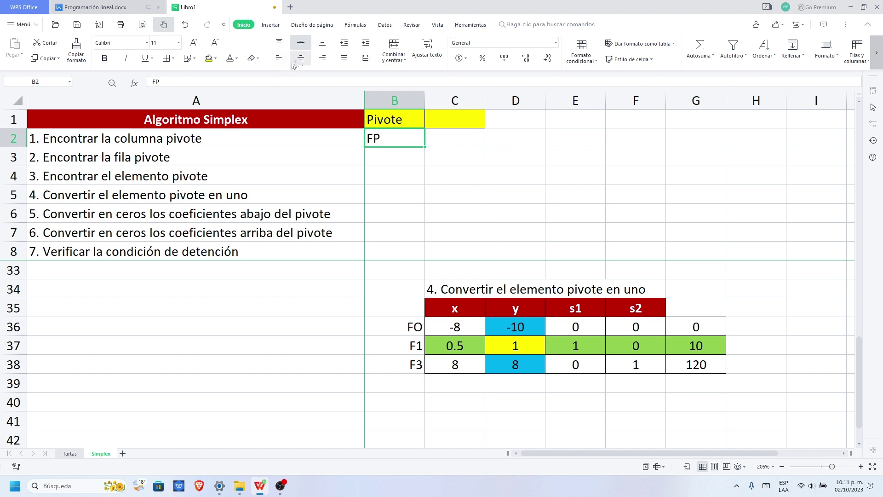
click(322, 58)
drag(453, 142, 671, 147)
Enter the pivot element from D37, 1, in C1 and centre it in the cell.
click(514, 346)
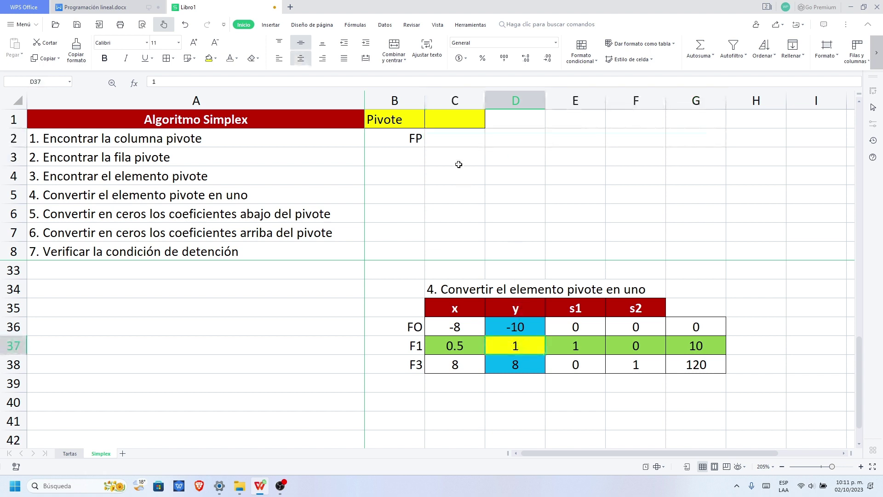
click(450, 120)
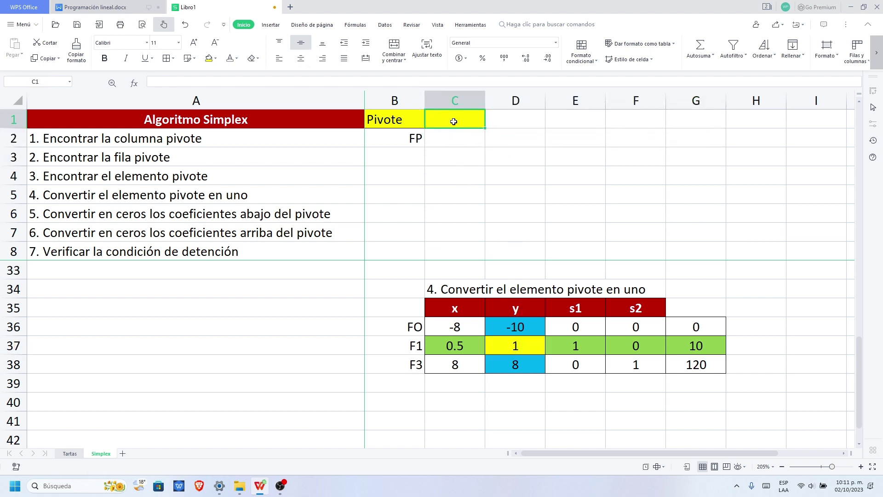
text(1)
key(Return)
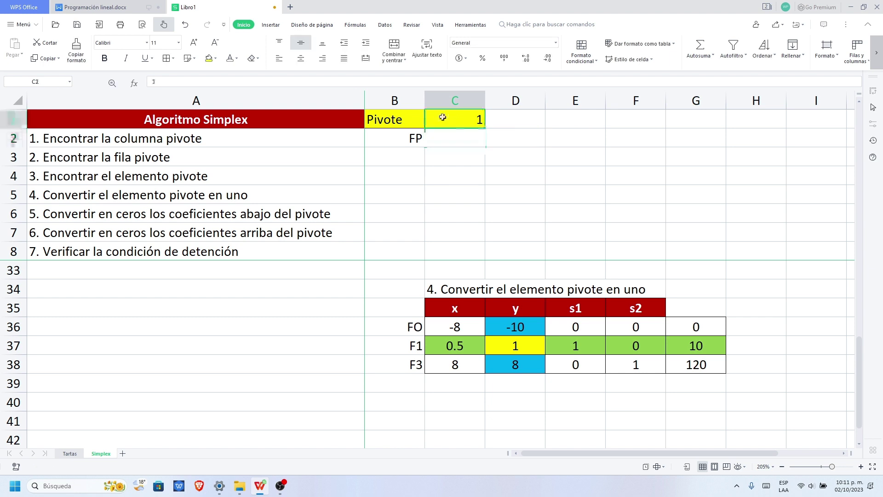
click(468, 152)
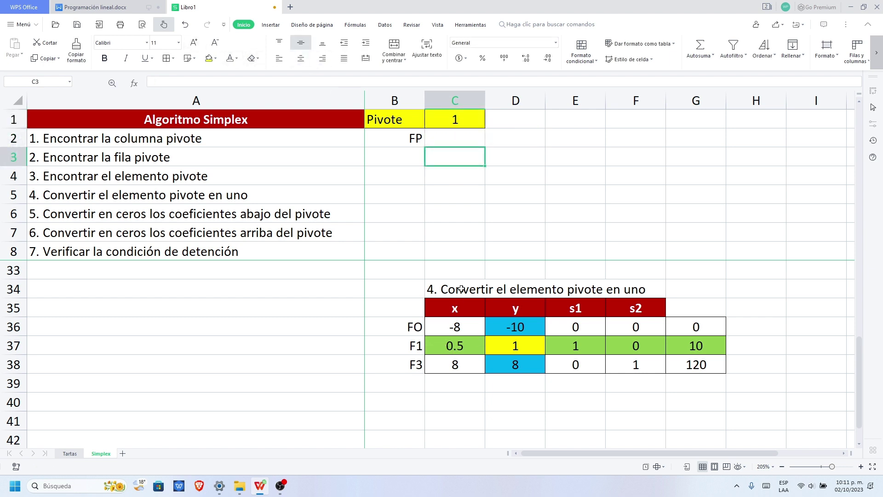
Change the row label in B37 to "FP" to mark it as the pivot row.
click(411, 139)
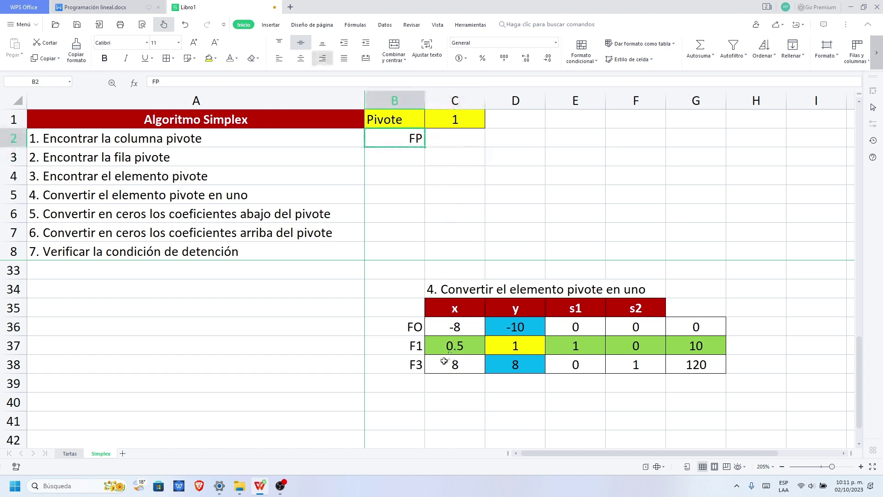
click(417, 349)
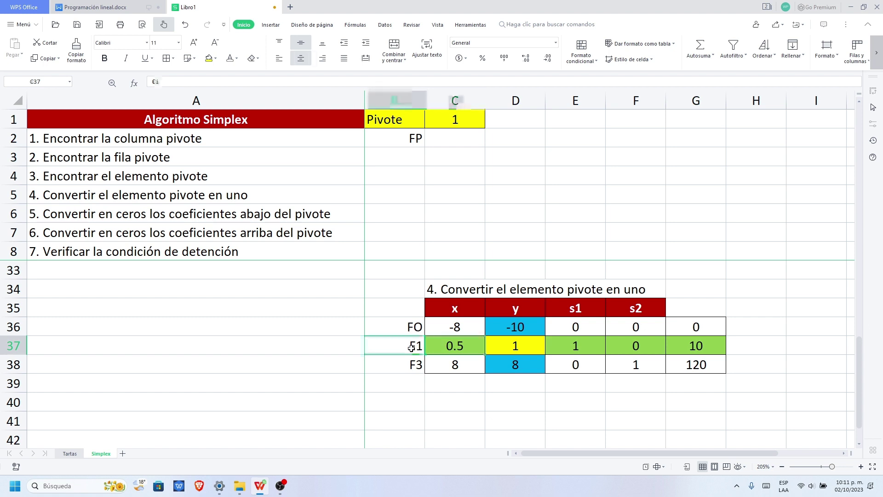
double_click(416, 346)
drag(415, 346, 422, 346)
text(P)
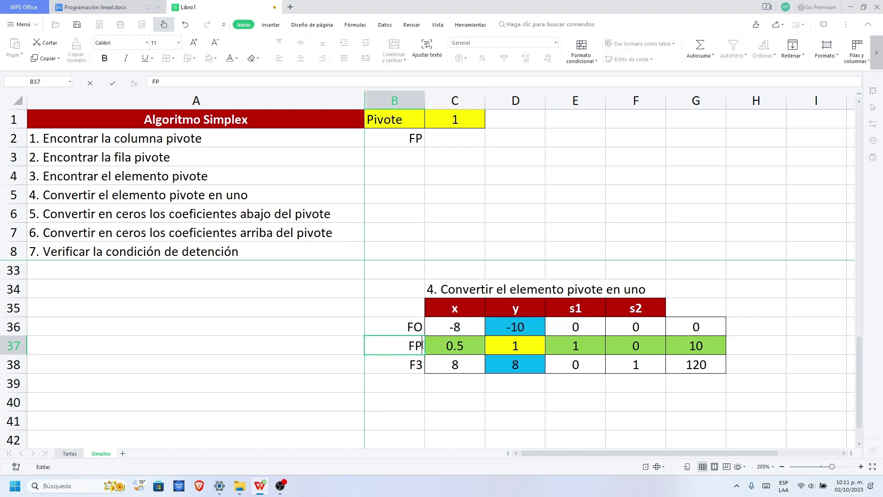
key(Return)
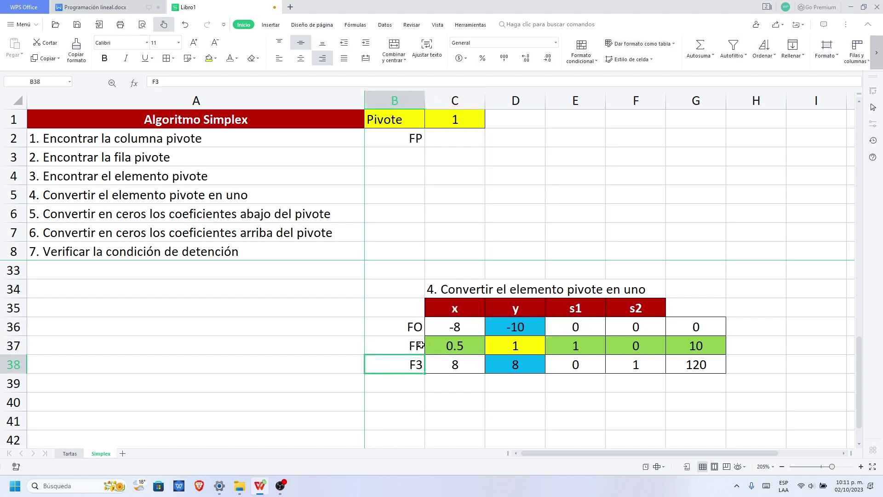
Copy the pivot row values from C37:G37 into C2:G2 beside the FP label.
click(450, 403)
drag(440, 347, 692, 346)
key(ctrl+c)
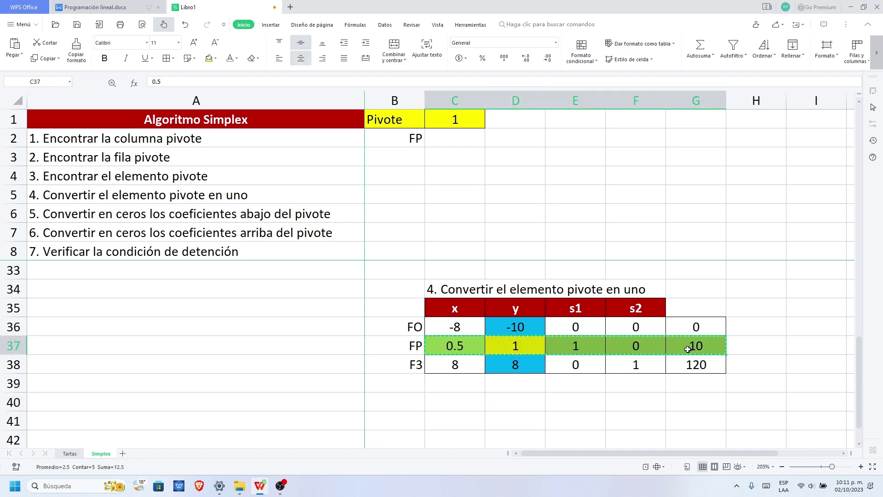
click(455, 141)
key(ctrl+v)
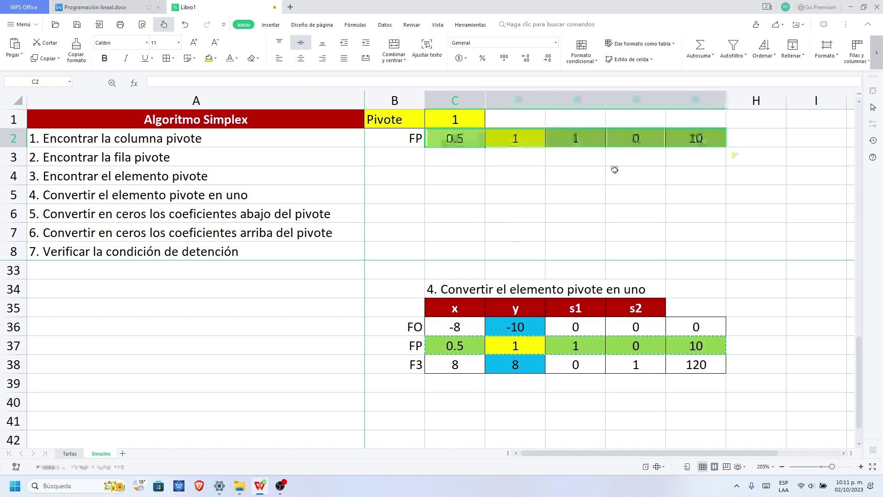
click(549, 211)
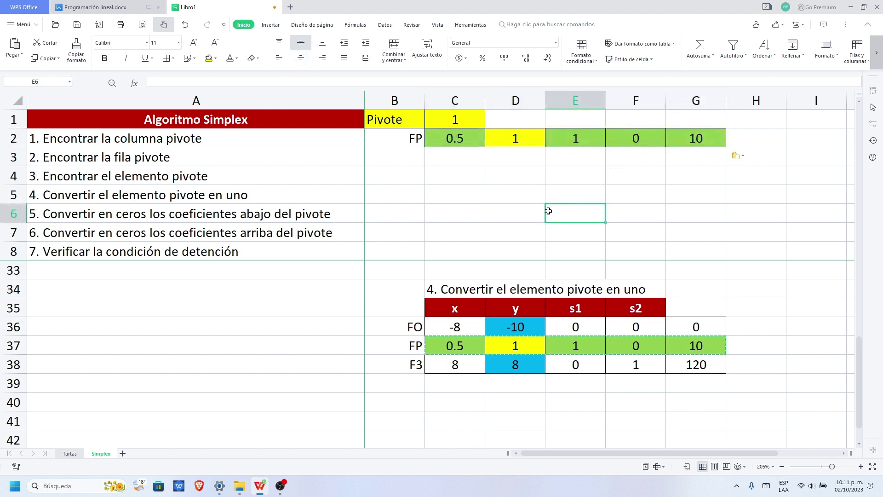
Check the FP row and the pivot in C1, and enter the label "Nueva Fila Pivote" in B3.
click(510, 131)
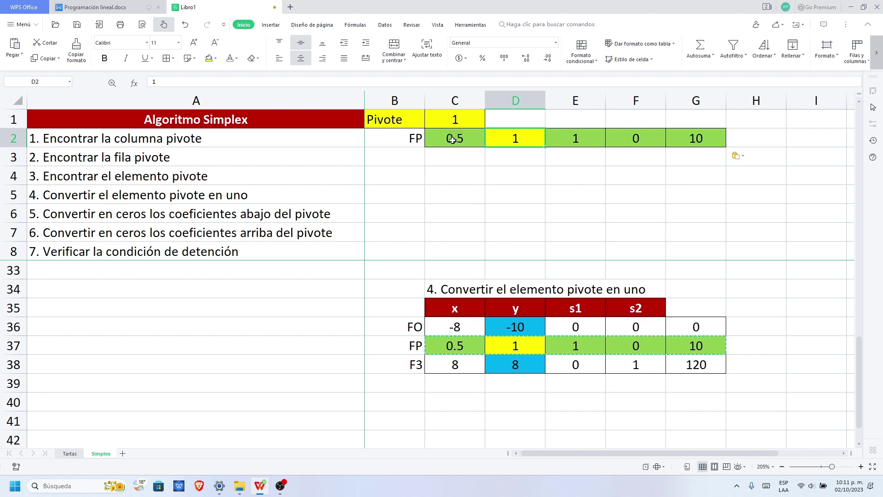
drag(454, 136, 688, 138)
click(466, 114)
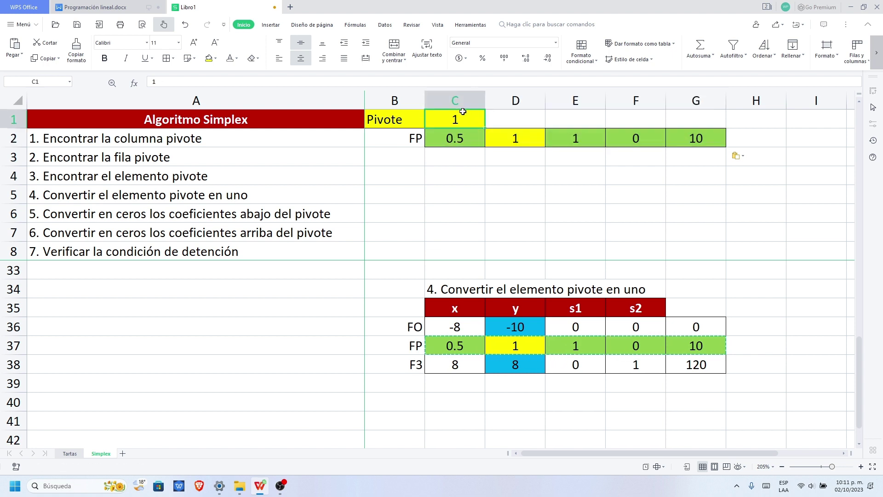
click(448, 162)
click(396, 158)
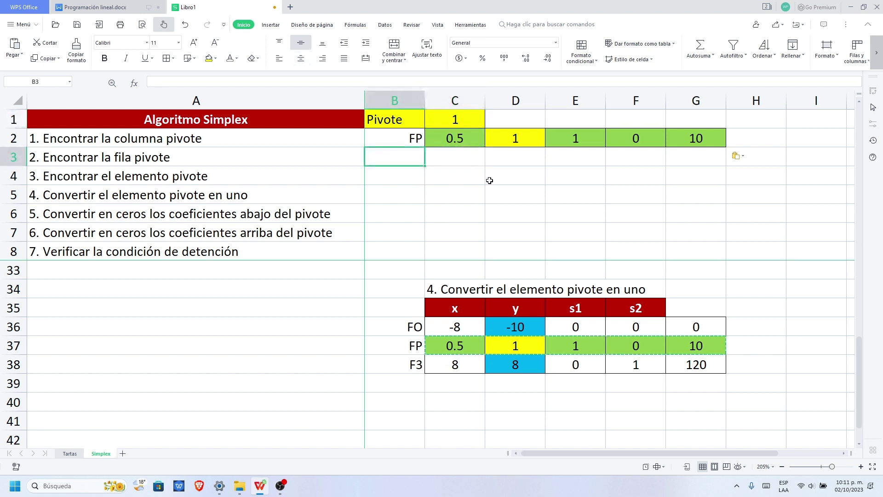
text(Nuev)
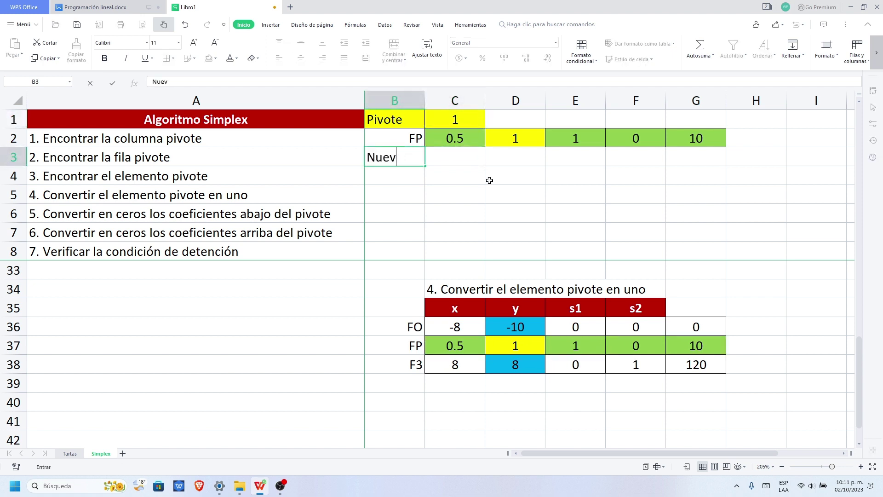
text(o Fila Pivote)
key(Return)
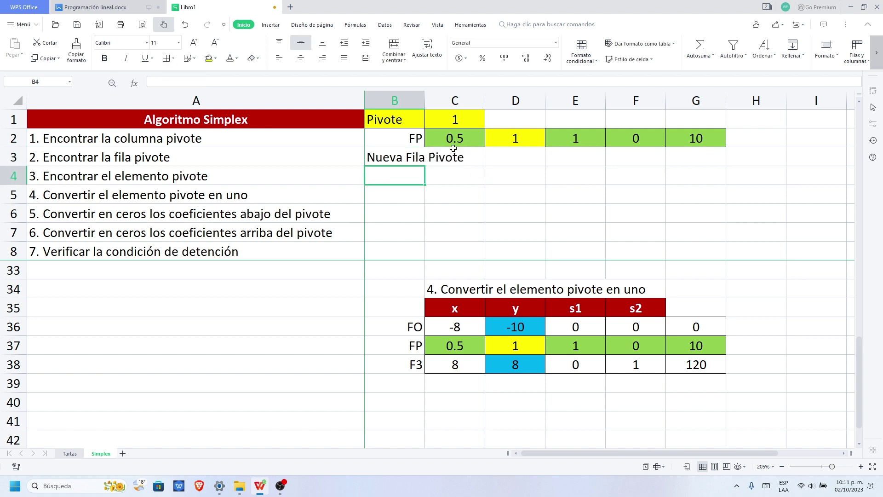
Shorten the label in B3 to "NFP".
drag(453, 147, 690, 140)
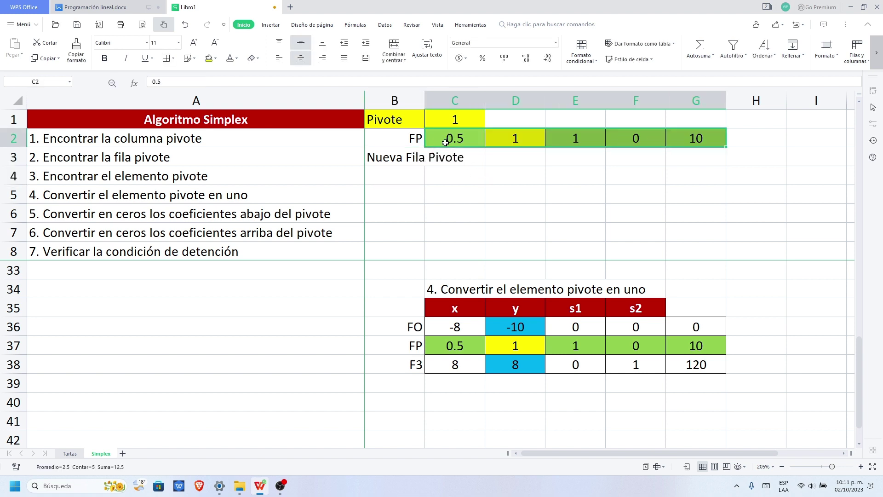
click(385, 157)
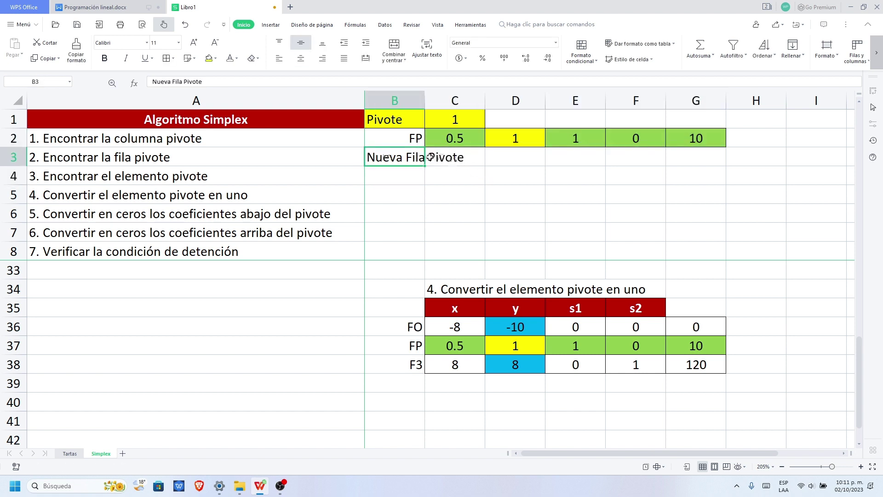
double_click(377, 157)
drag(377, 156, 474, 154)
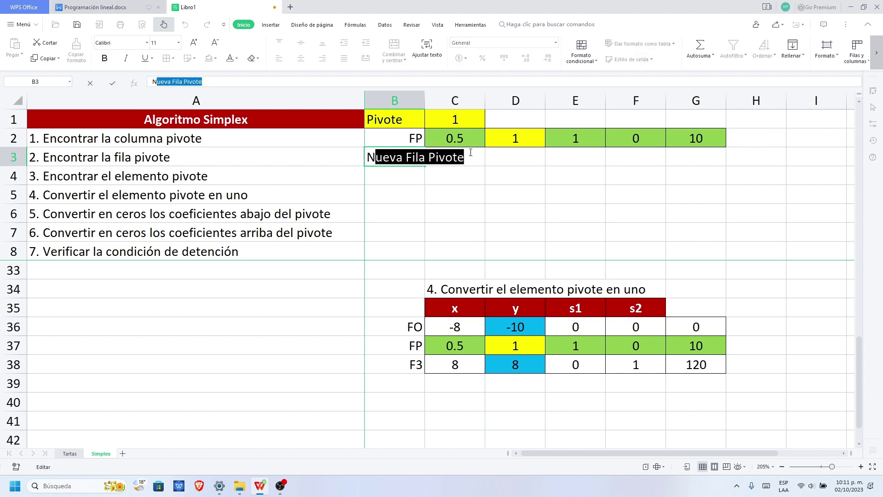
text(FP)
key(Return)
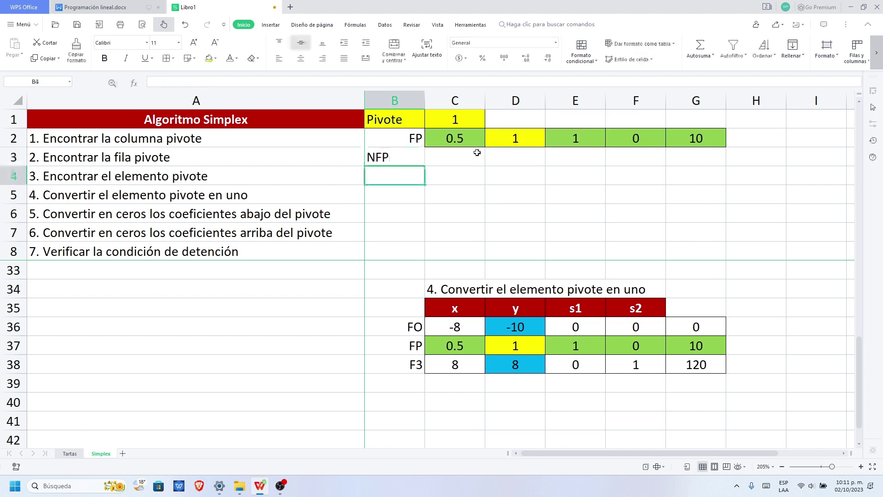
Right-align the NFP label in B3 and add borders to the cells C3:G3.
click(394, 158)
click(322, 58)
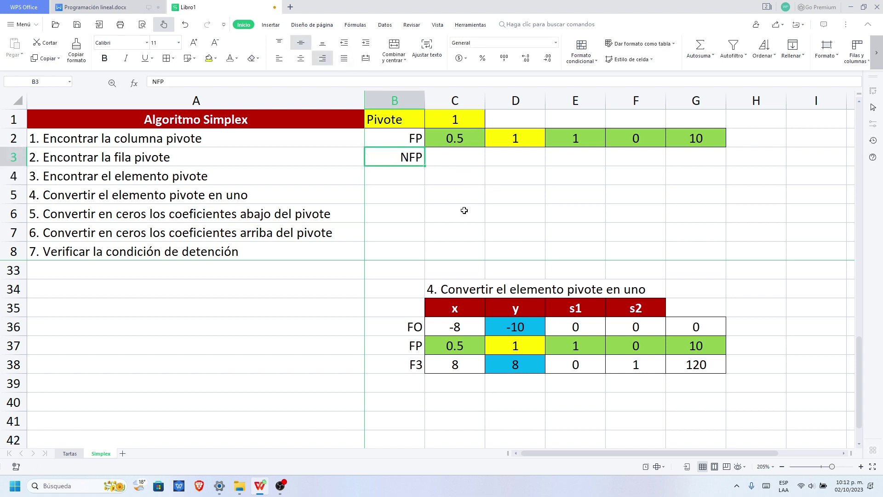
drag(449, 157, 670, 160)
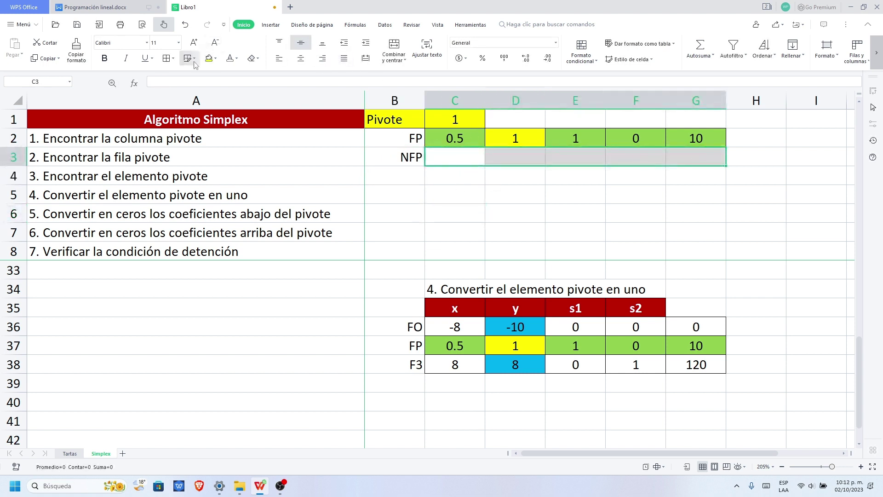
click(458, 152)
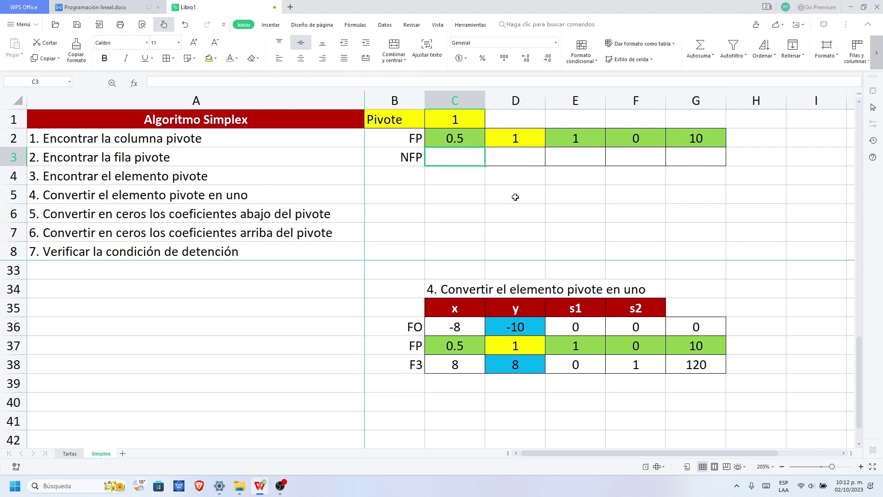
Enter the formula =C2/C1 in C3 to divide the first pivot row value by the pivot.
drag(451, 139, 696, 143)
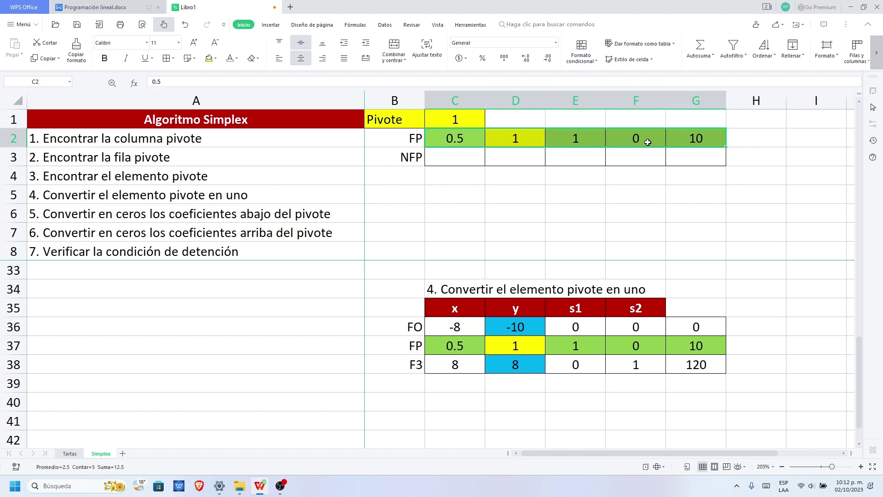
click(457, 121)
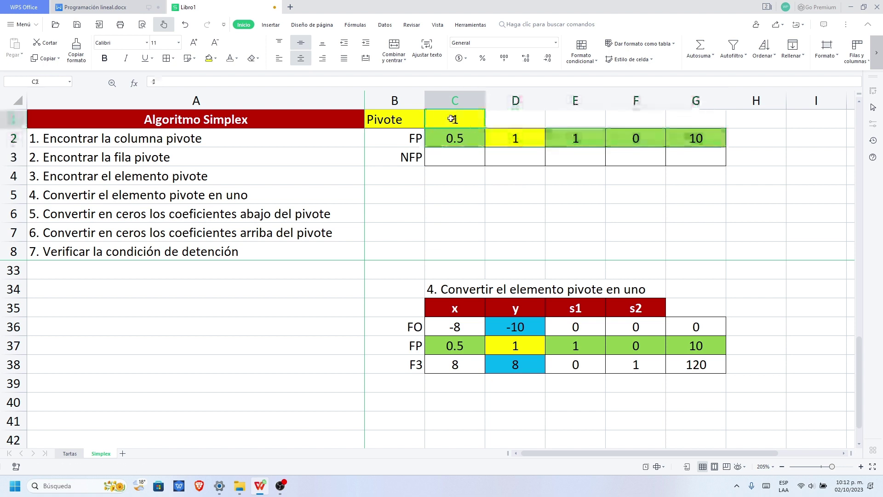
click(455, 143)
click(458, 157)
text(=)
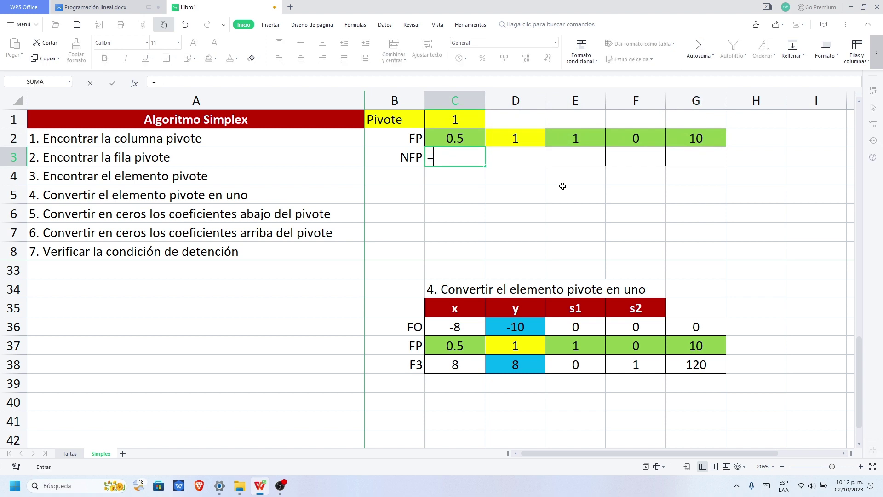
click(473, 141)
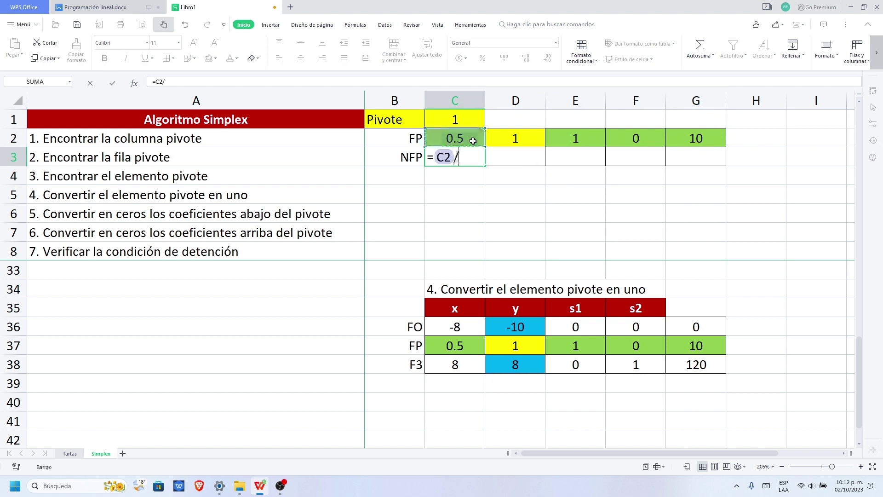
text(/)
click(471, 126)
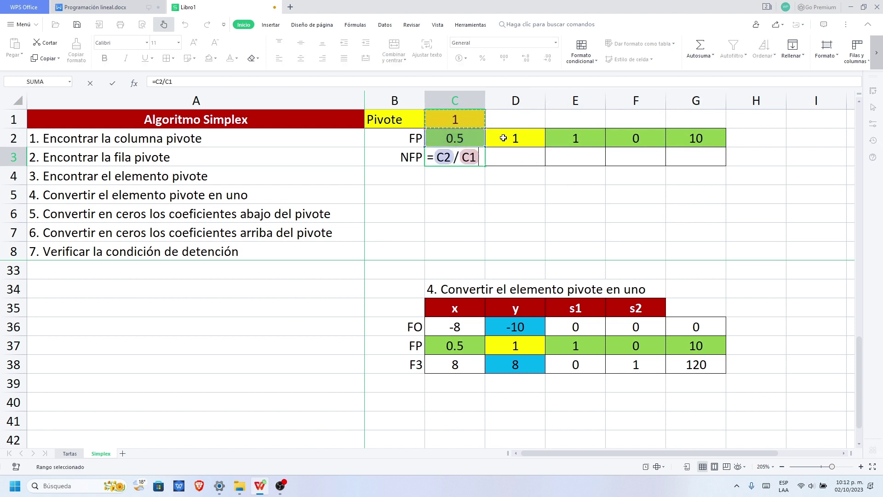
key(Return)
Try to fill the relative formula from C3 across D3:G3, inspect the copied formulas in D3 and E3, and undo the fill.
click(462, 164)
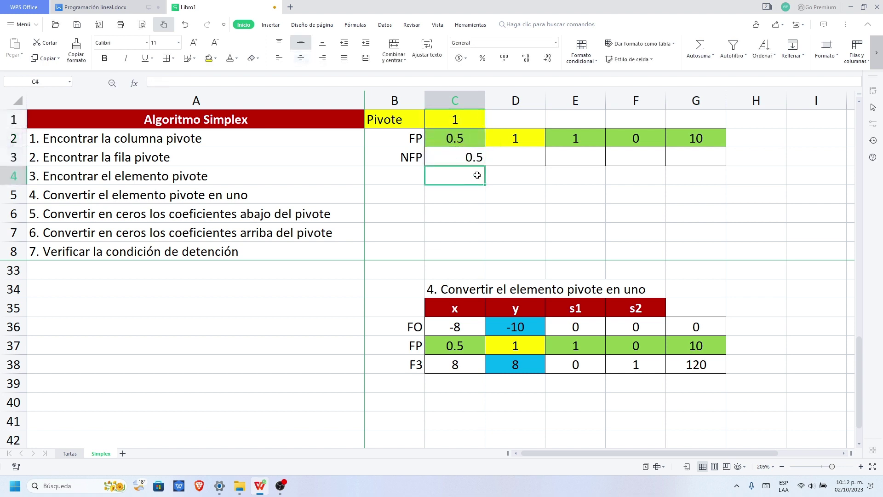
drag(486, 167, 725, 156)
click(516, 175)
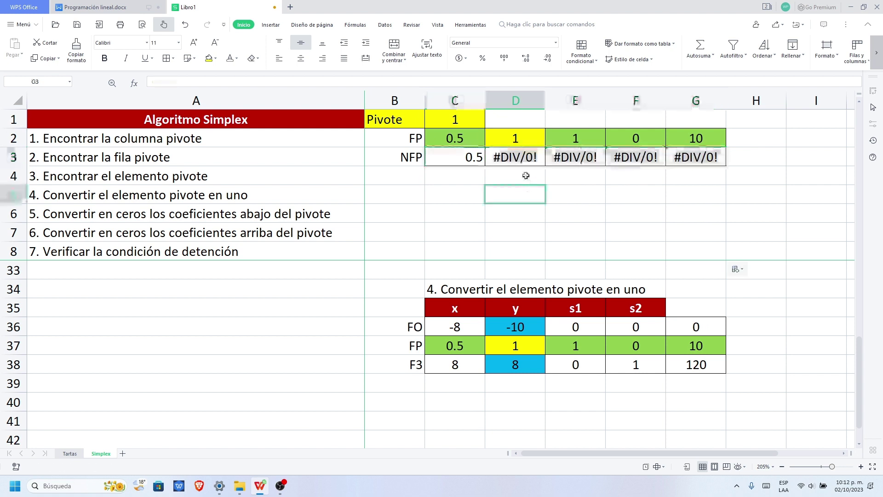
double_click(518, 161)
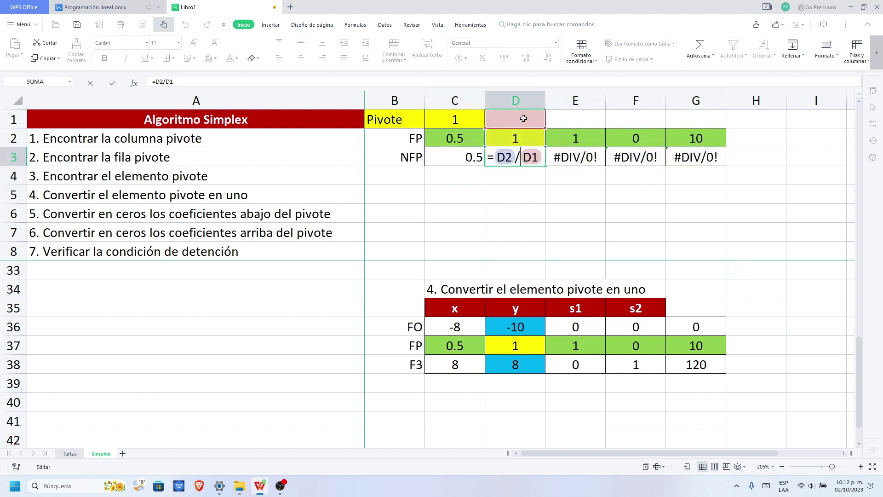
double_click(578, 159)
key(Return)
key(Return)
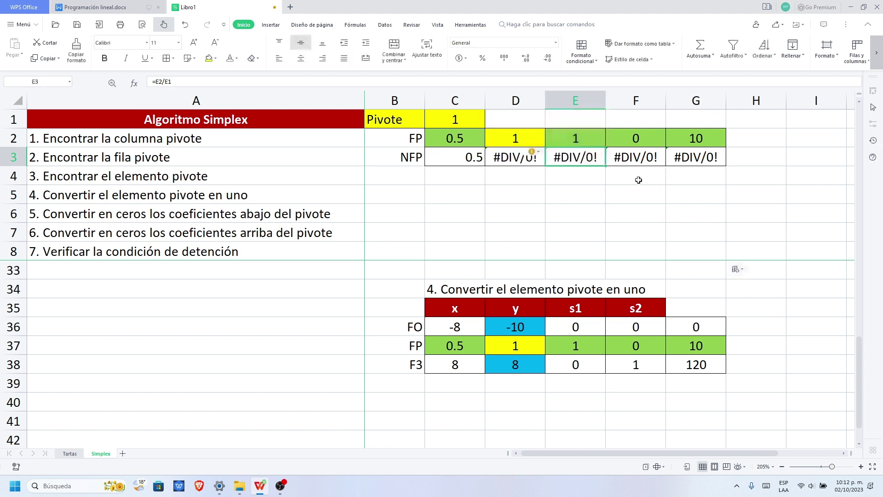
click(467, 161)
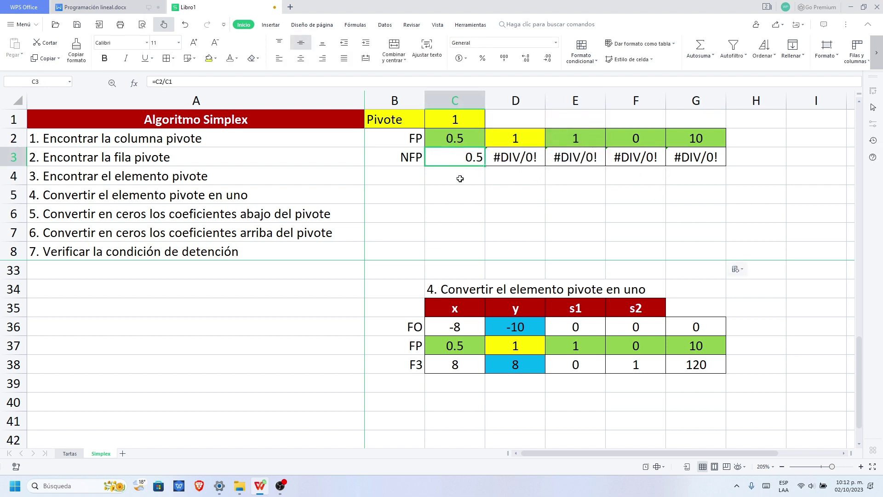
click(461, 202)
key(ctrl+z)
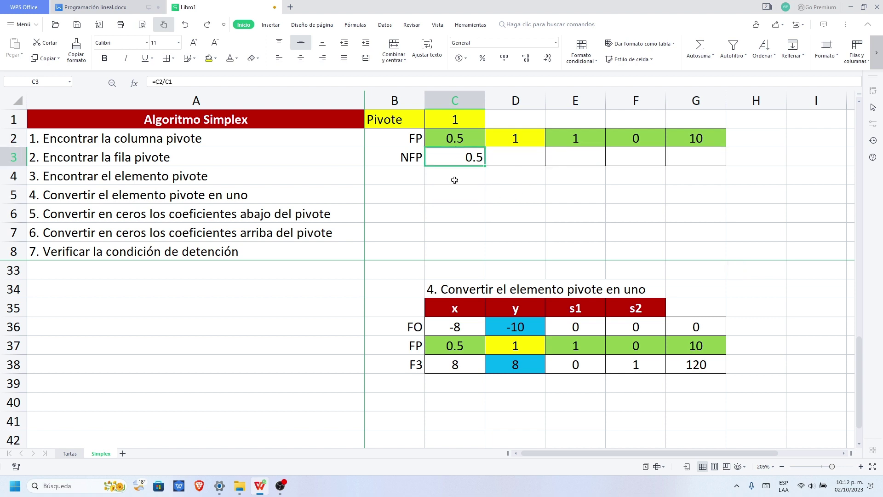
Make the pivot reference in C3 absolute so the formula reads =C2/$C$1.
double_click(469, 159)
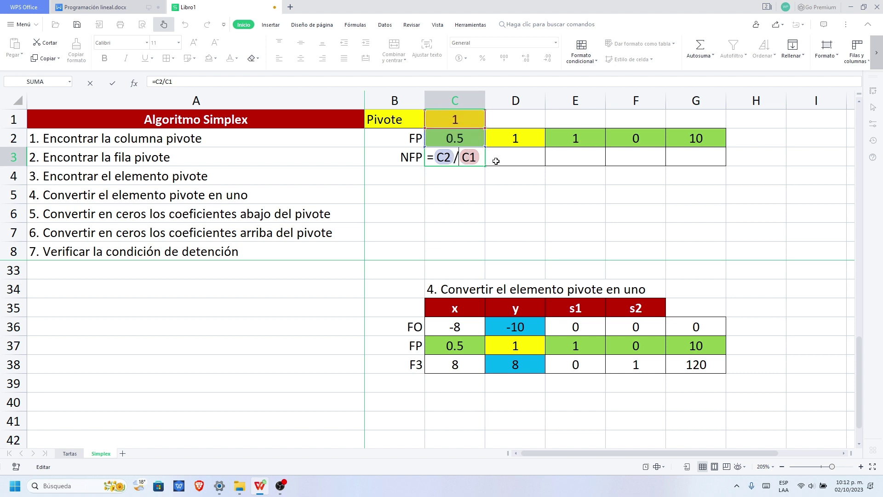
text($C$)
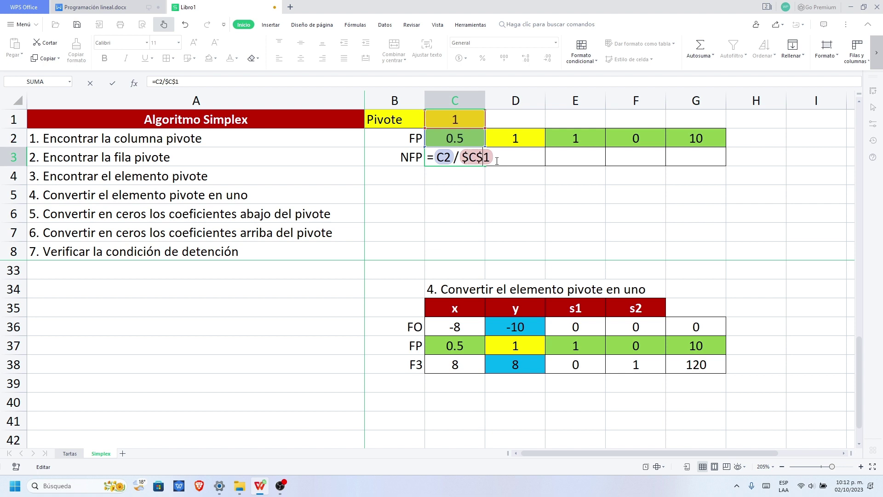
key(Return)
Fill the formula from C3 across D3:G3 and centre the values of the NFP row.
click(473, 162)
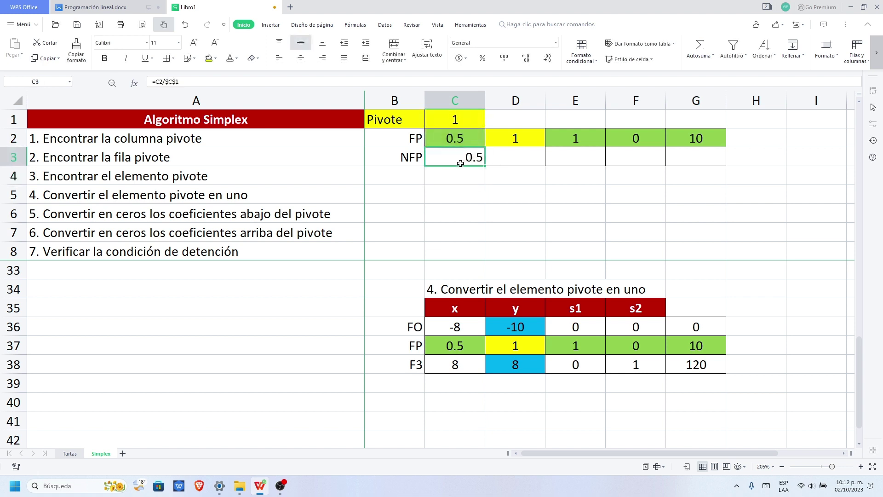
double_click(473, 162)
key(Escape)
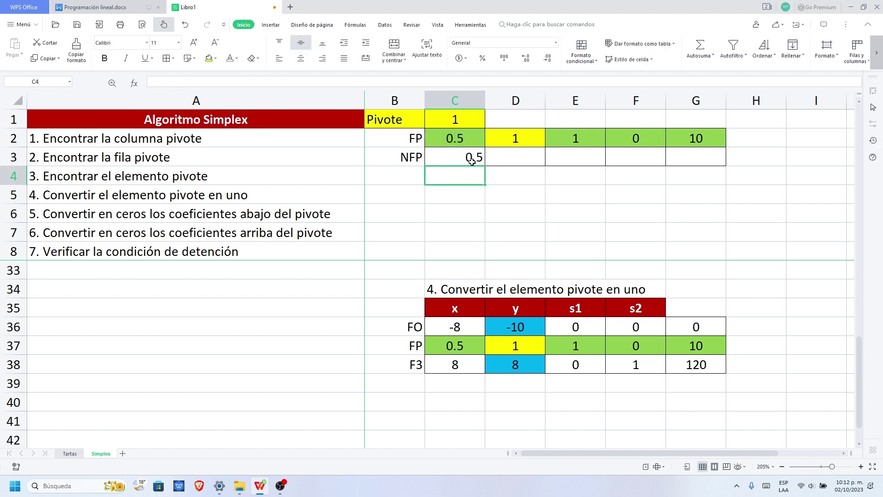
drag(485, 167, 718, 166)
click(299, 61)
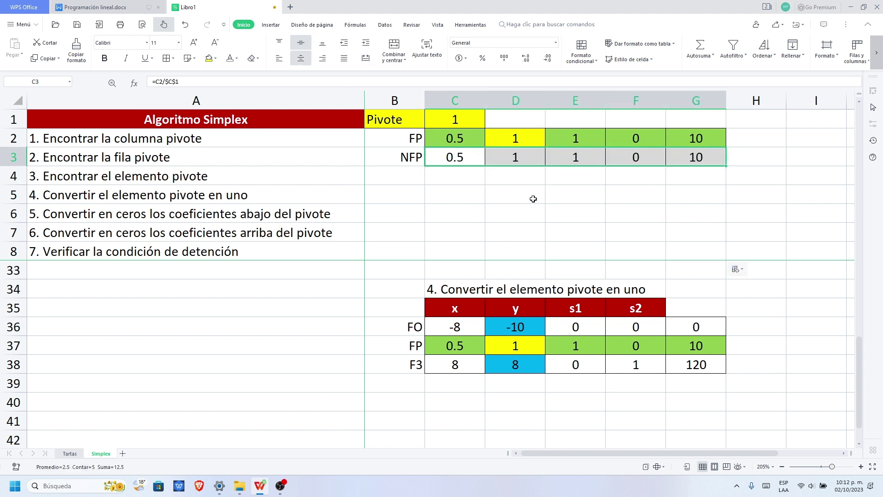
Test the NFP formulas by setting both the y value in D2 and the pivot in C1 to 4.
click(530, 198)
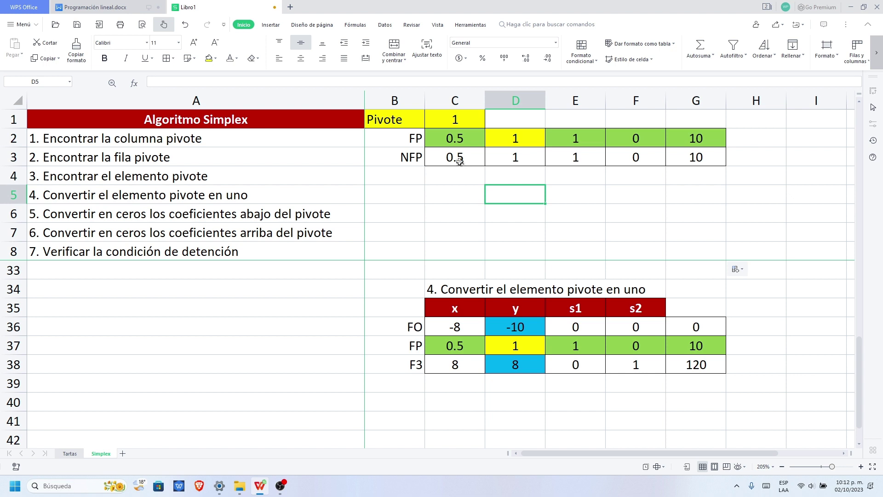
drag(458, 159, 705, 164)
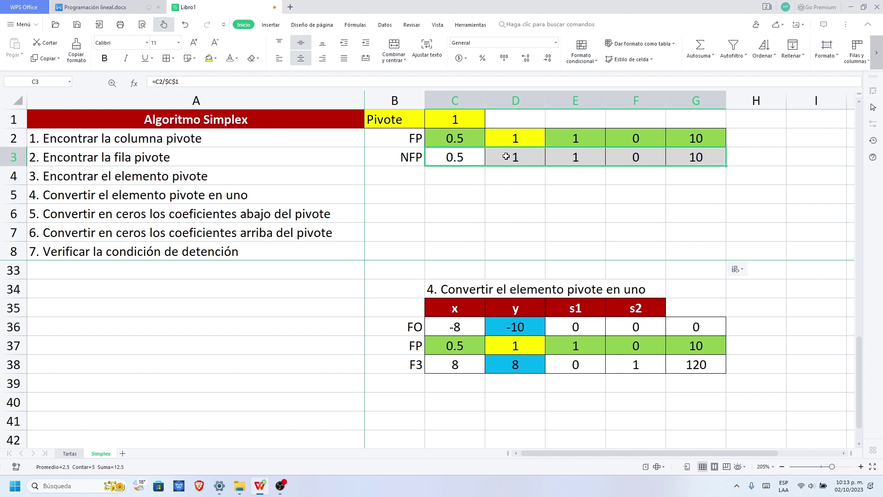
click(510, 139)
text(4)
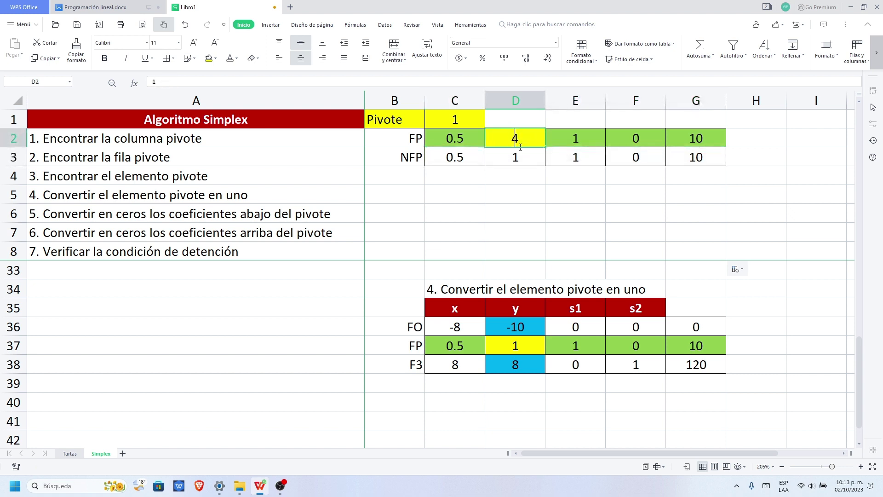
click(576, 212)
click(463, 122)
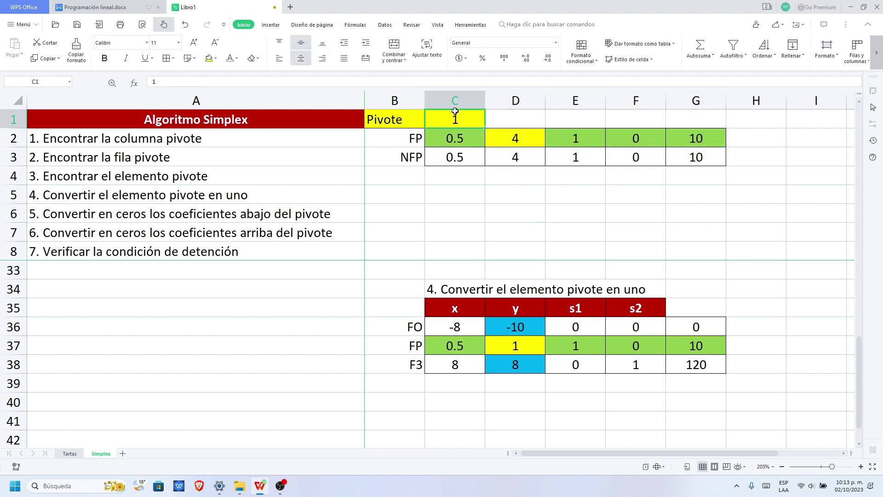
text(4)
click(506, 220)
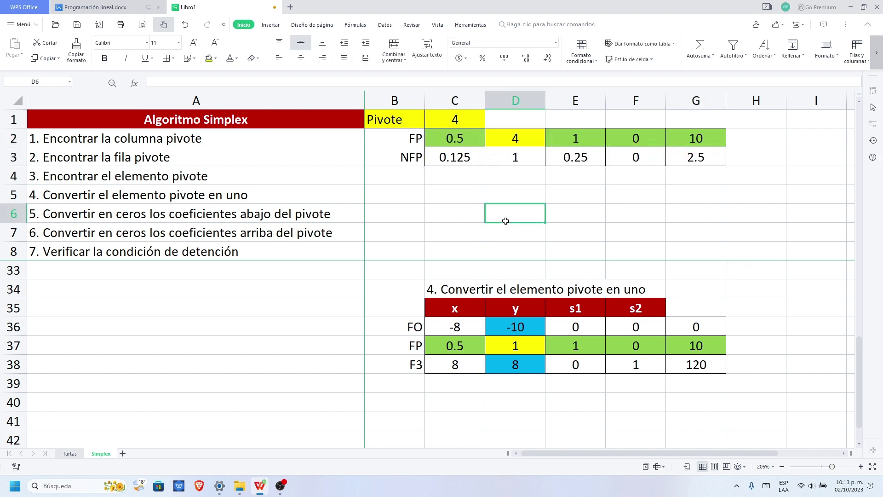
Check the NFP row results in C3:E3 against the FP row values and the pivot in C1.
click(456, 121)
click(459, 159)
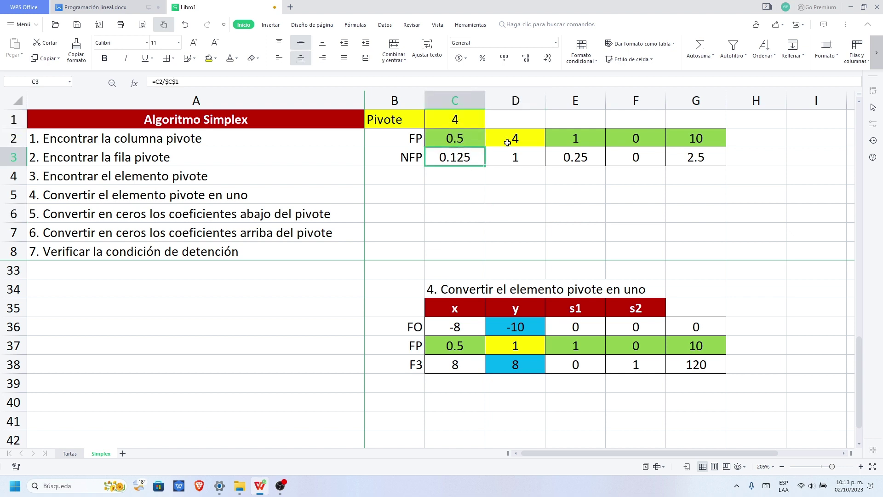
click(462, 122)
click(504, 155)
click(568, 156)
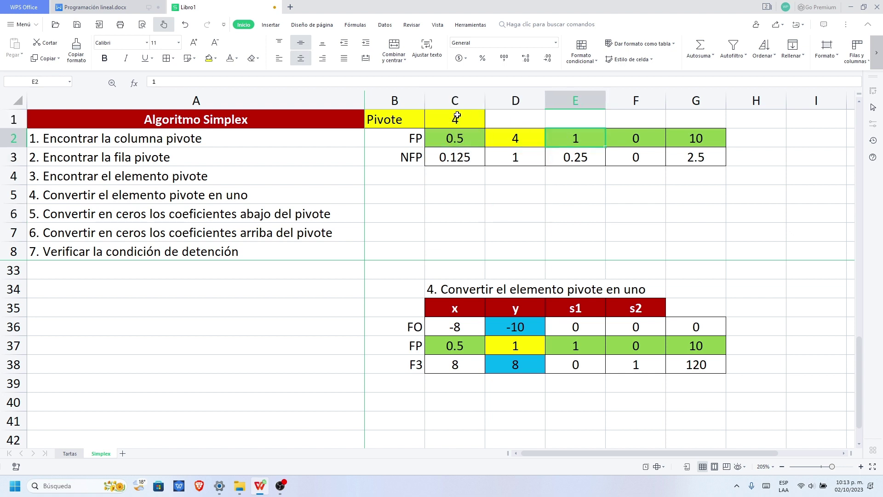
click(458, 118)
click(592, 158)
click(534, 196)
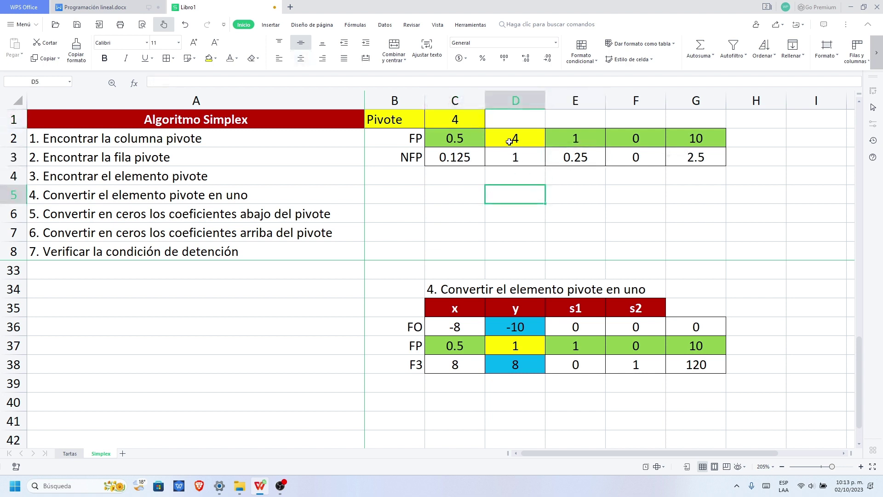
Undo the test values entered in C1 and D2.
click(452, 118)
key(ctrl+z)
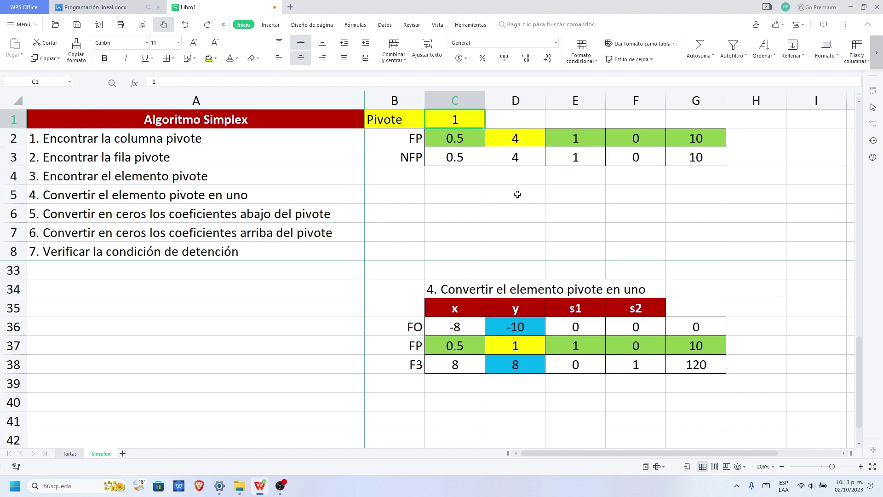
key(ctrl+z)
click(561, 208)
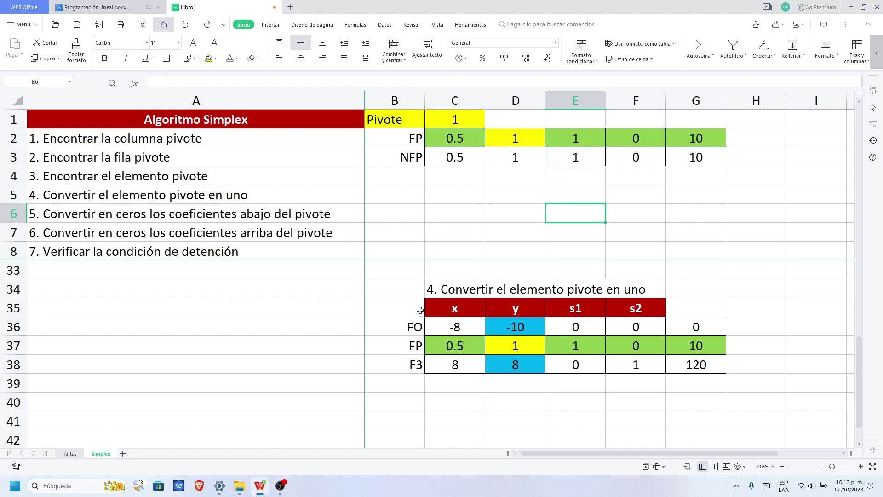
Copy the step 4 table with its heading and row labels from B34:G38 to B40.
drag(415, 288, 687, 364)
key(ctrl+c)
click(416, 403)
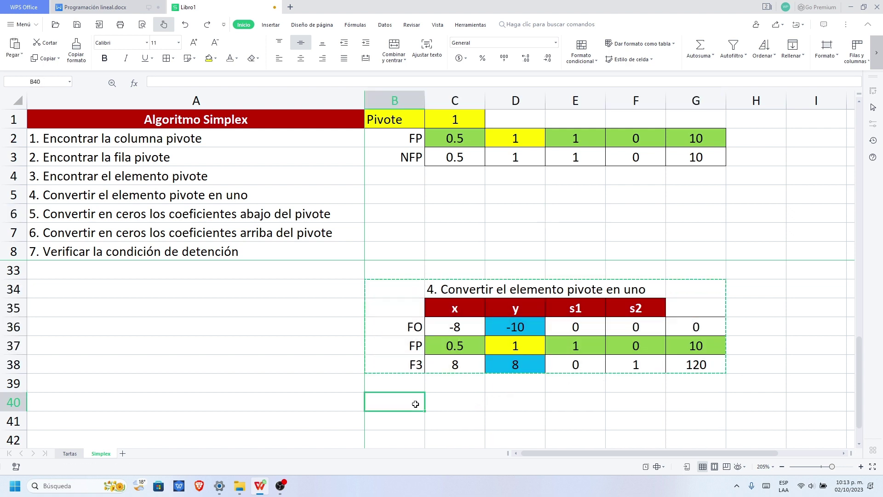
key(ctrl+v)
scroll(595, 381, down, 2)
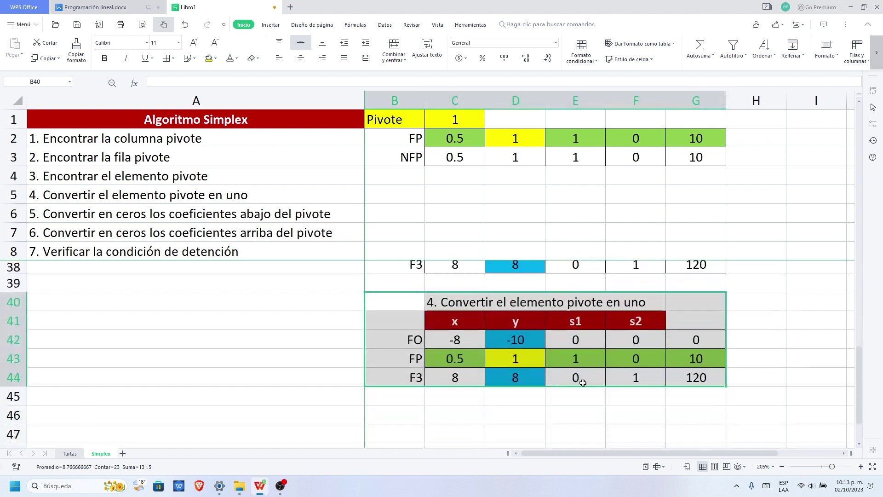
Clear the copied FP row in C43:G43 and paste the NFP row C3:G3 there as values only.
click(542, 417)
drag(476, 365, 698, 362)
key(Delete)
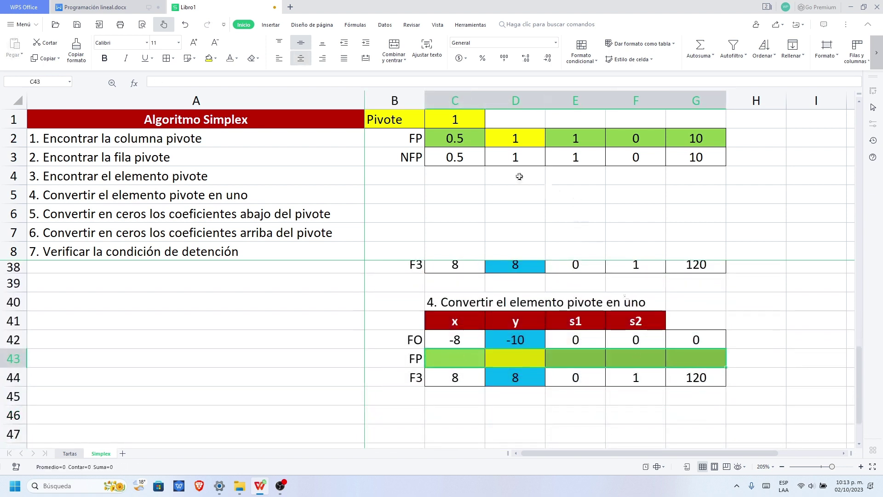
click(437, 160)
drag(487, 158, 712, 168)
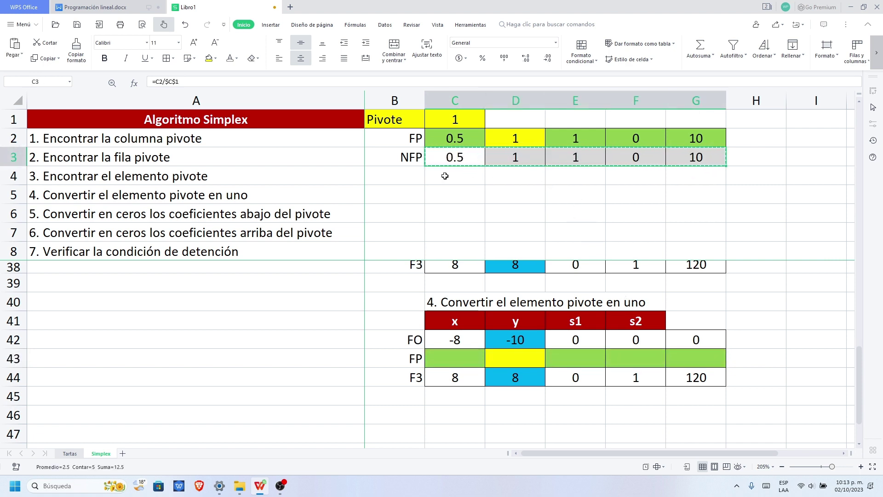
right_click(451, 360)
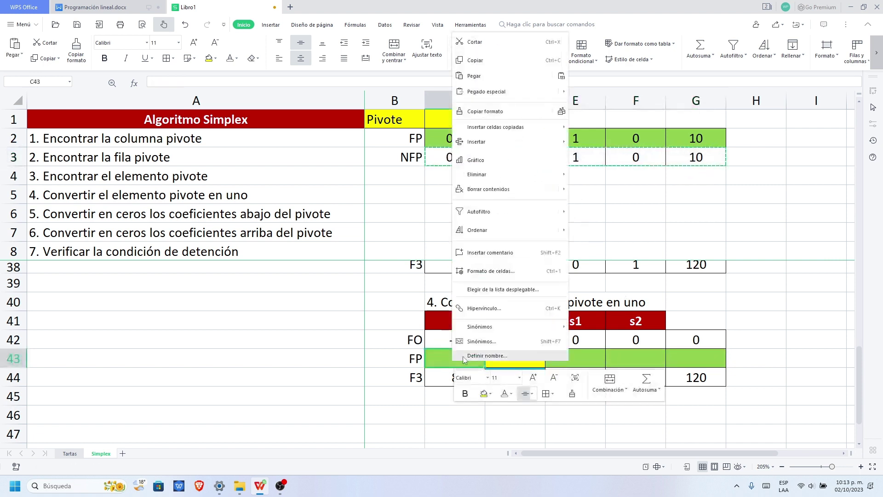
mouse_move(508, 94)
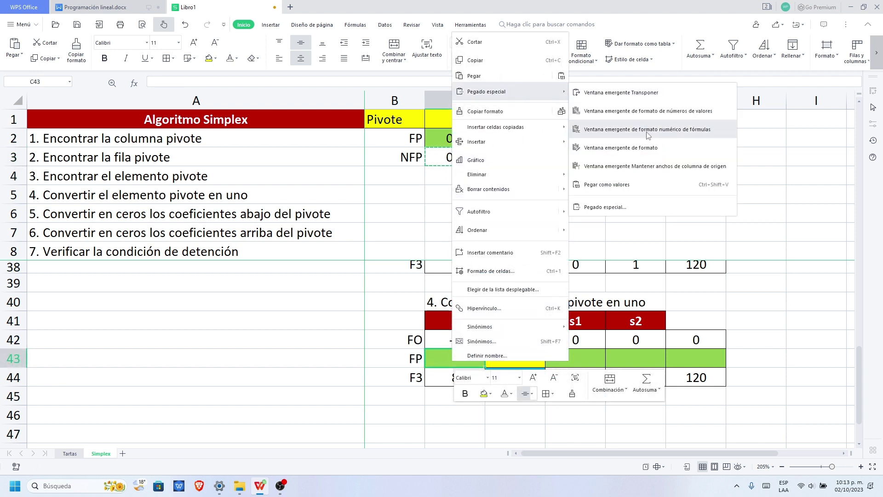
click(631, 184)
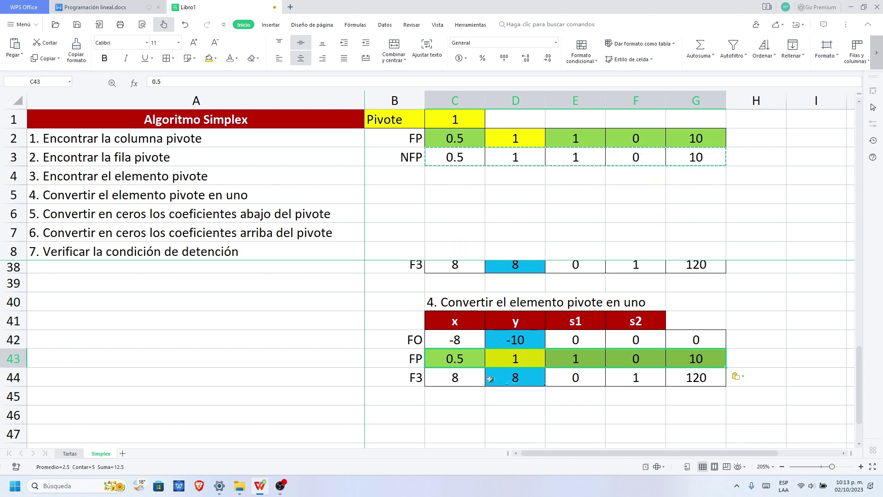
click(490, 408)
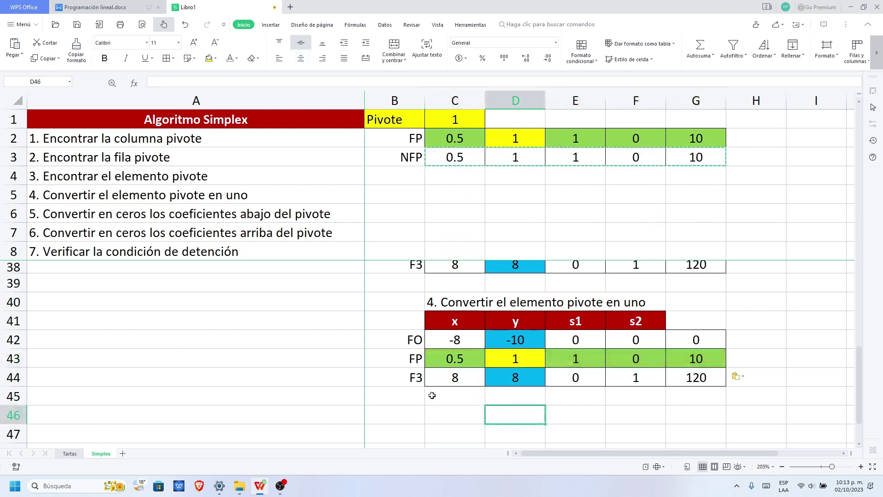
drag(446, 359, 684, 352)
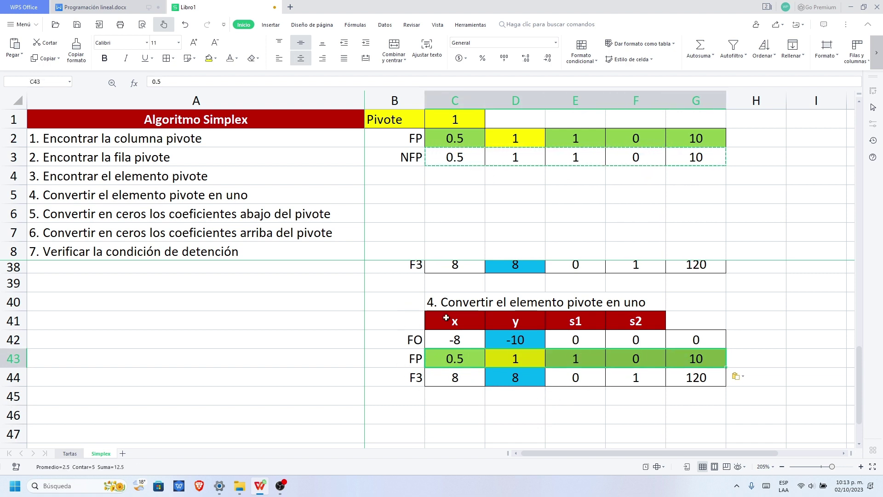
Replace the heading in C40 with the step 5 text copied from A6, "5. Convertir en ceros los coeficientes abajo del pivote".
click(444, 303)
click(102, 213)
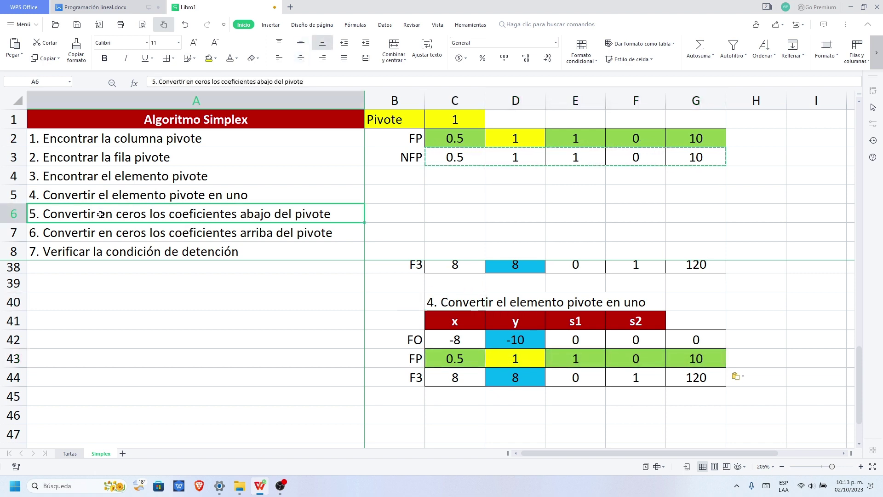
key(ctrl+c)
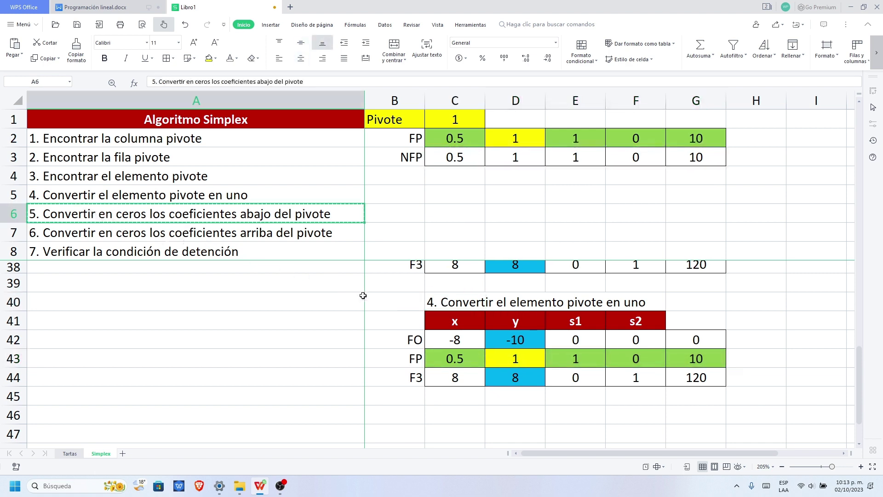
click(429, 301)
key(ctrl+v)
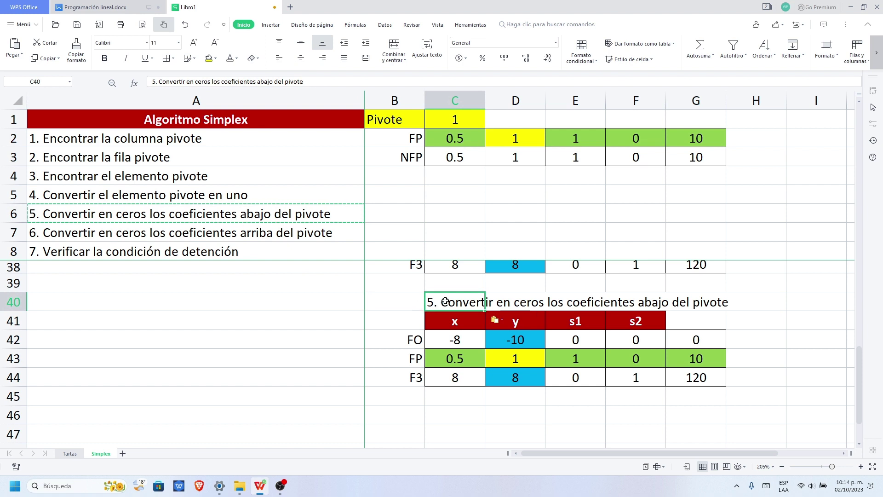
key(Escape)
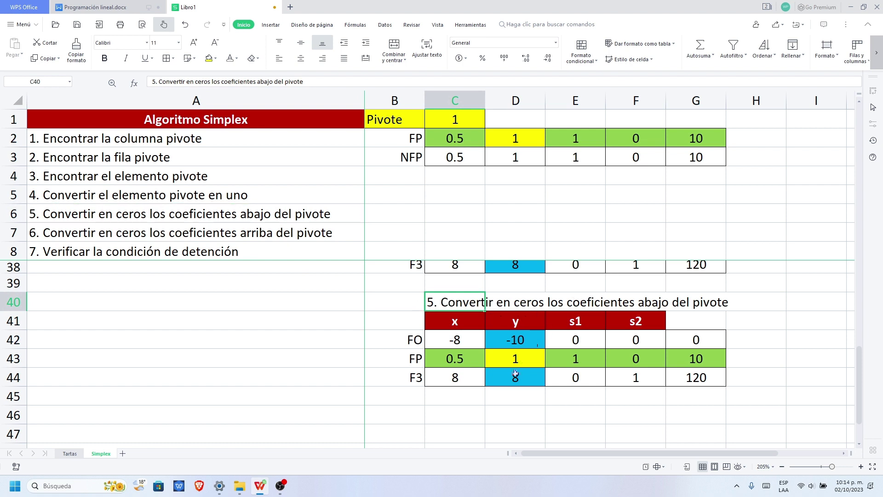
Fill cell D44, the y coefficient below the pivot, with the standard purple colour.
click(508, 393)
click(518, 377)
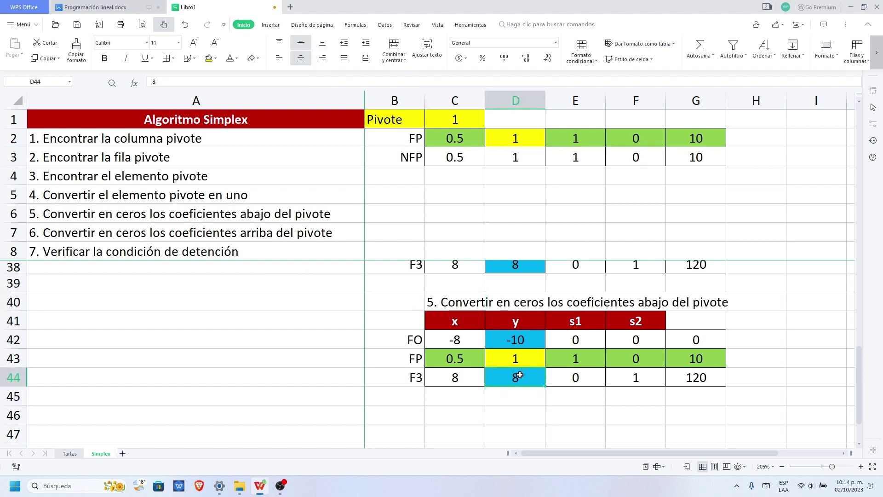
click(520, 360)
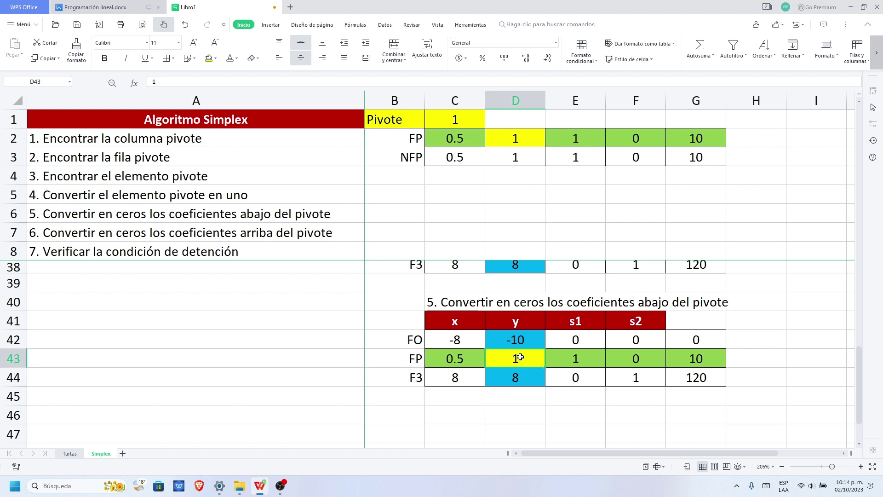
click(516, 377)
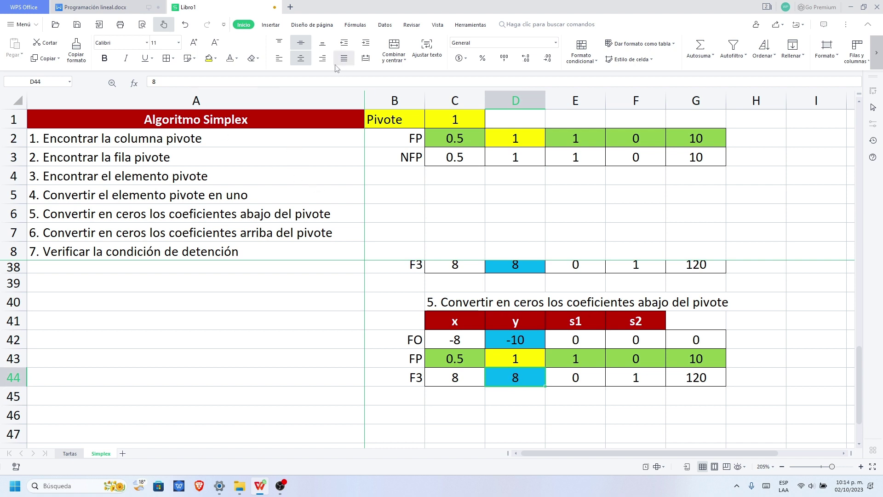
click(217, 61)
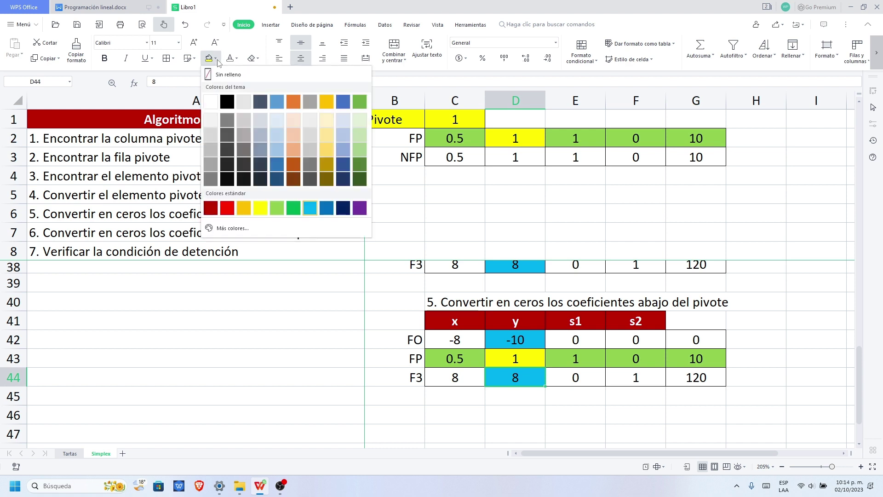
click(361, 204)
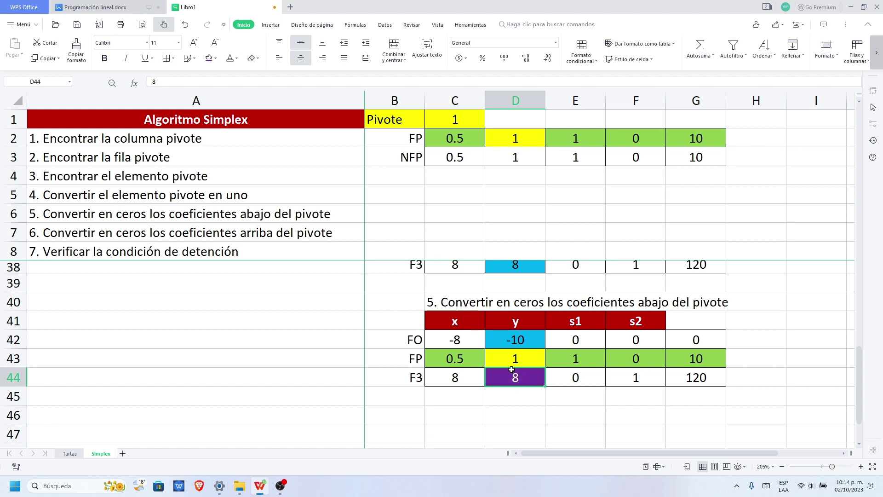
Give cells B5 and C5 the same purple fill as the coefficient below the pivot.
click(394, 196)
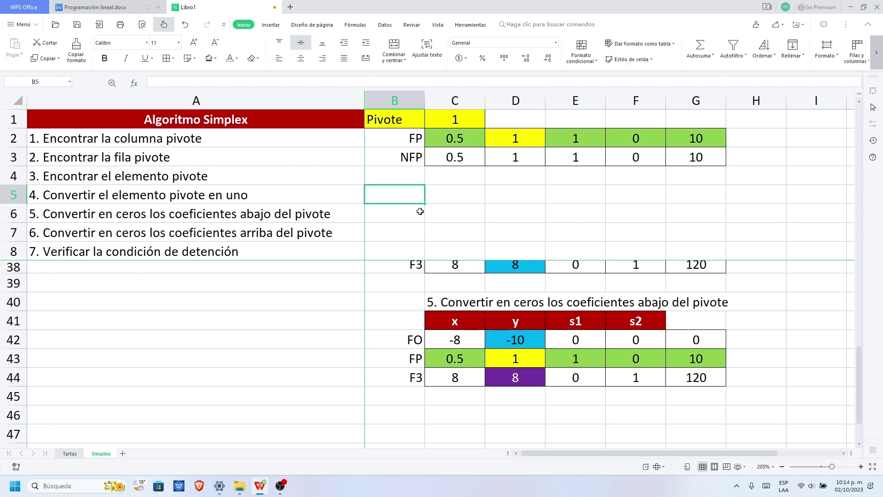
click(209, 58)
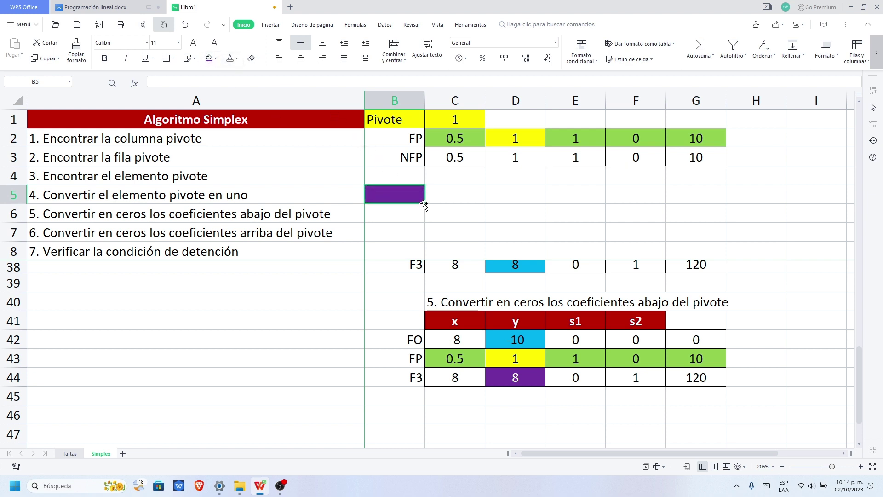
drag(424, 205, 454, 203)
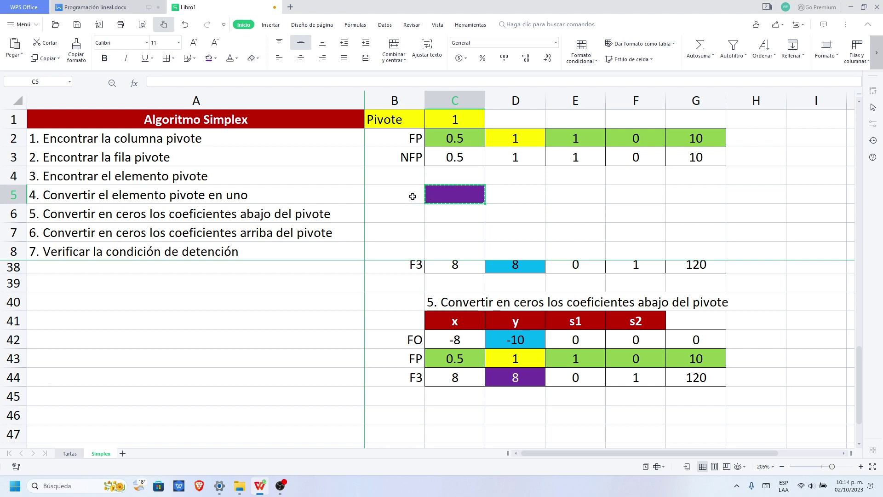
click(413, 197)
key(ctrl+v)
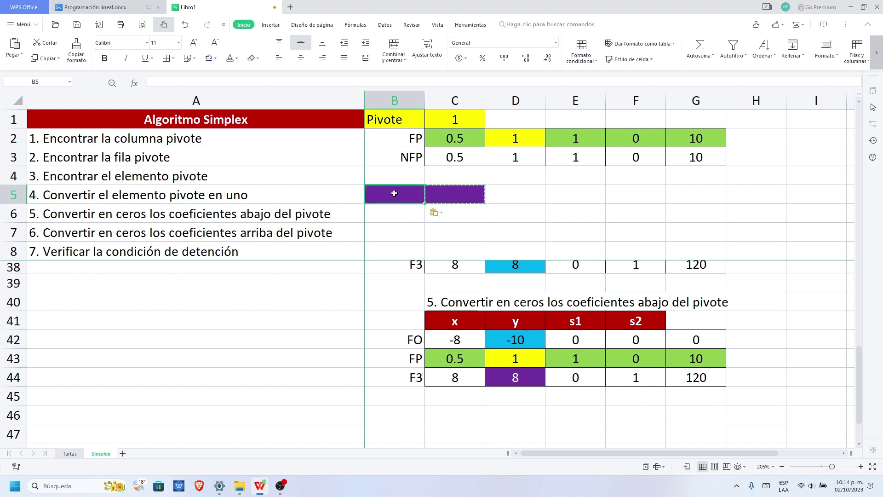
Enter the label FACTOR in B5 and the value 8 in C5.
text(FACTOR)
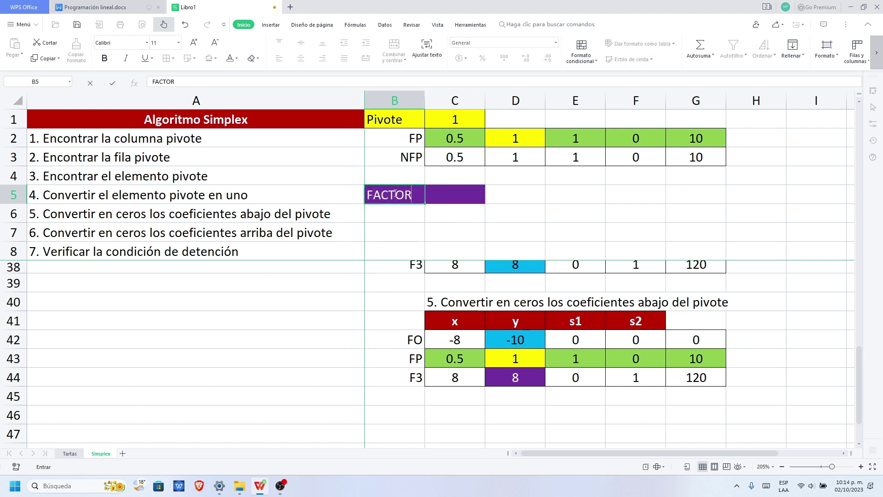
key(Tab)
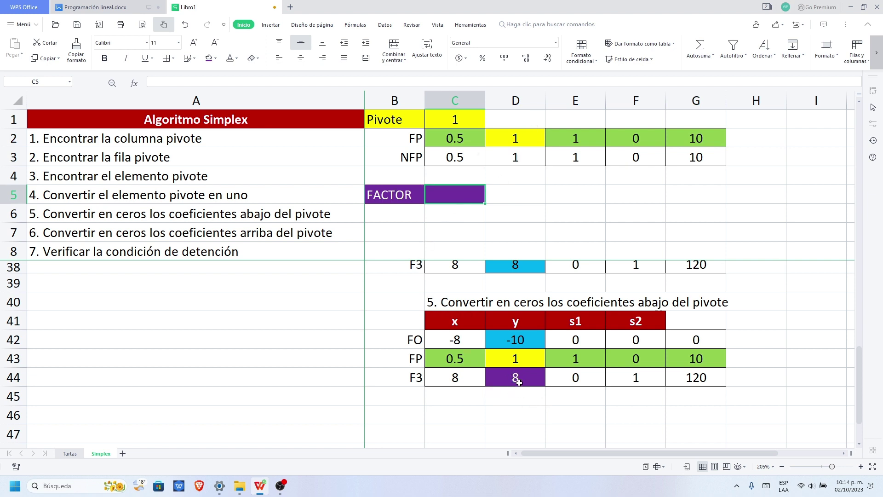
text(8)
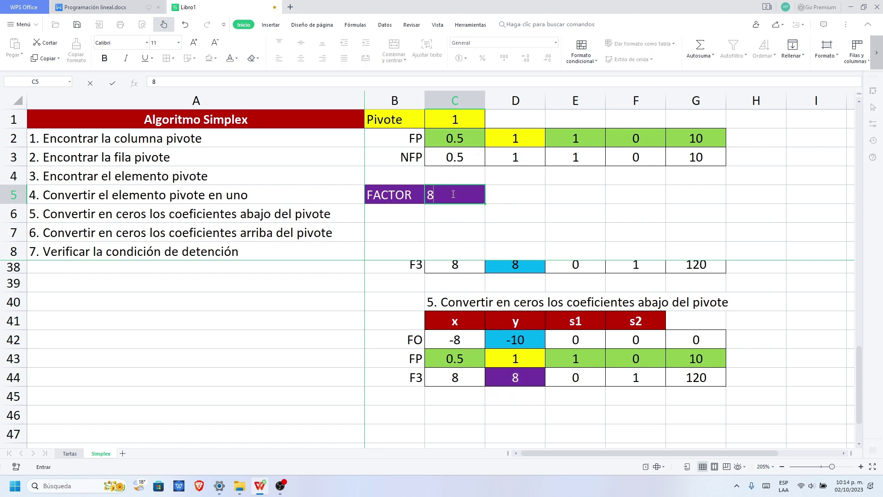
key(Return)
Apply a border to B5:C5 and centre the factor value in C5.
drag(396, 195, 456, 195)
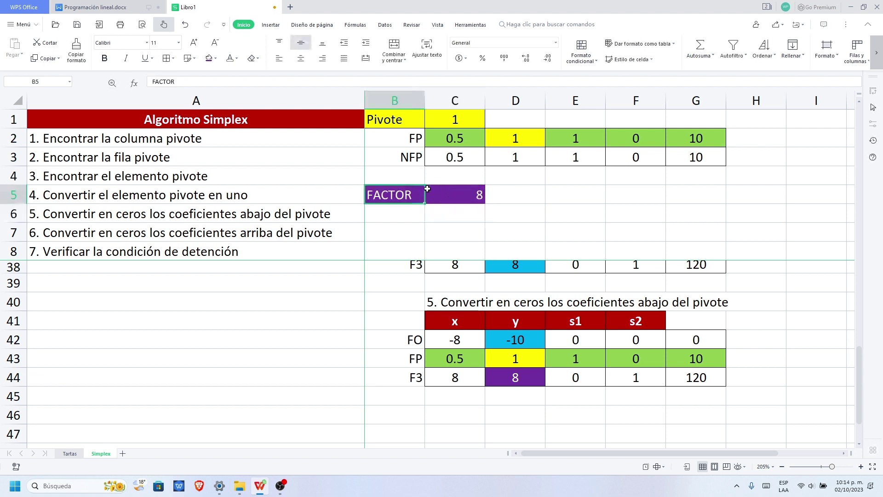
click(173, 59)
click(174, 94)
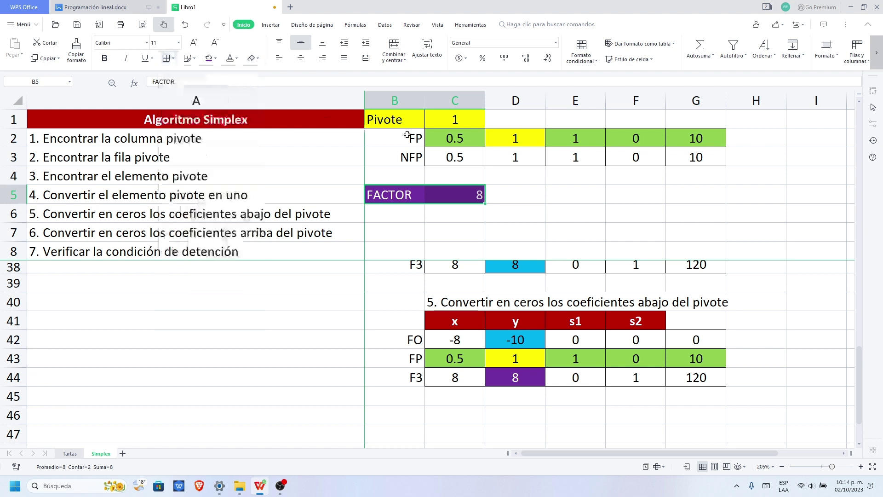
click(459, 189)
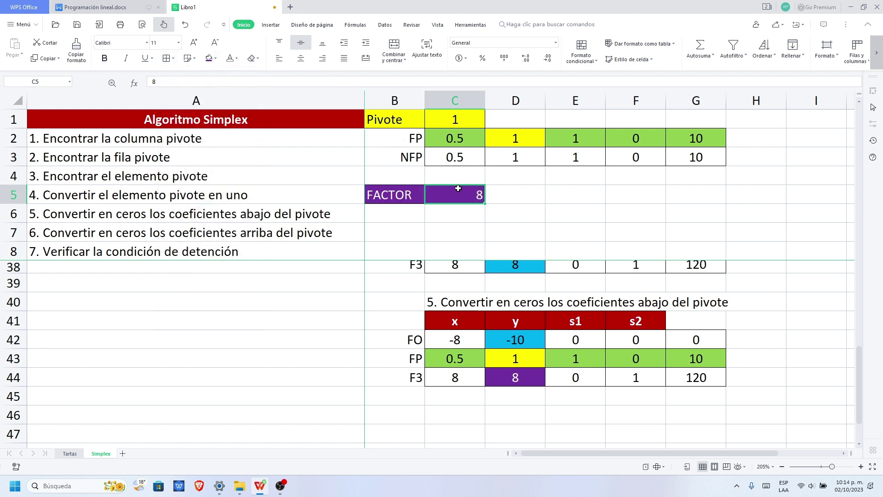
click(300, 58)
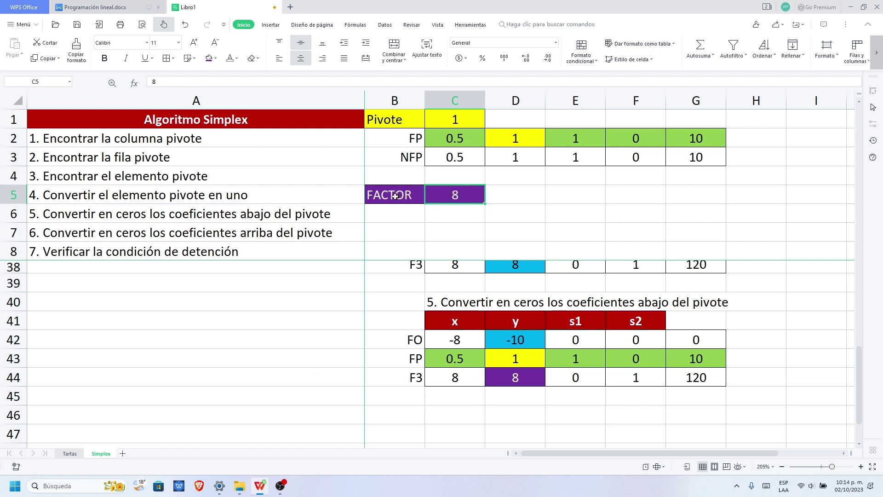
Move the FACTOR label and its value from B5:C5 up to B4:C4.
drag(398, 196, 458, 194)
drag(394, 186, 395, 180)
click(492, 219)
click(391, 173)
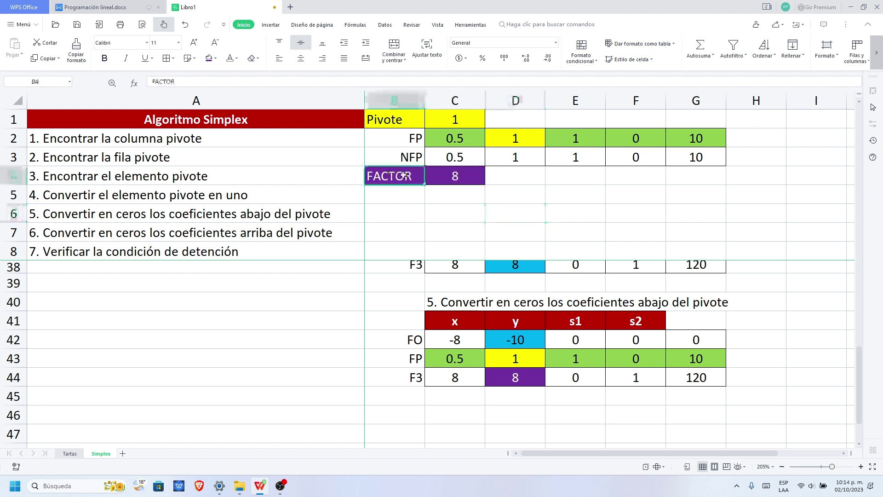
Label cell B5 as FP, below FACTOR, and align the label to the right.
click(467, 178)
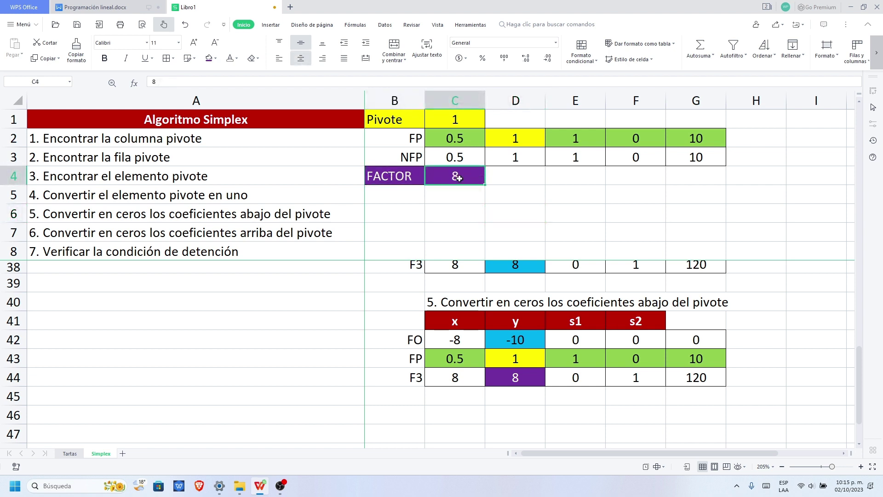
click(405, 200)
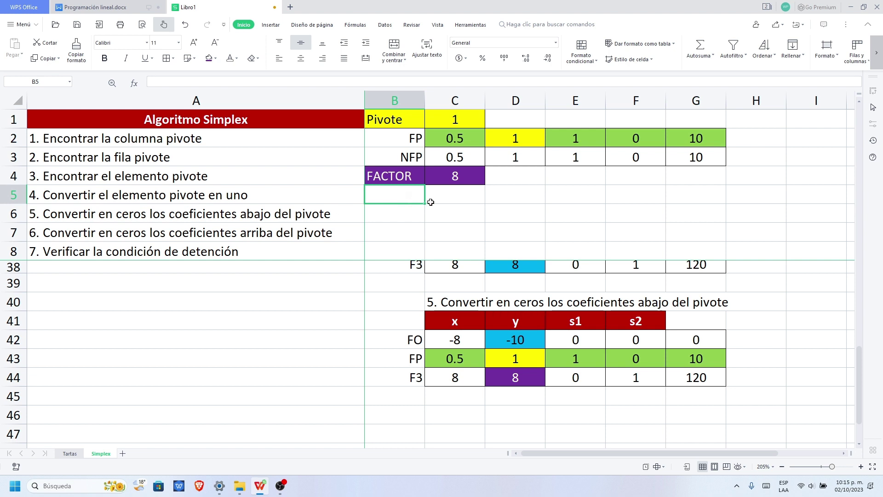
text(FP)
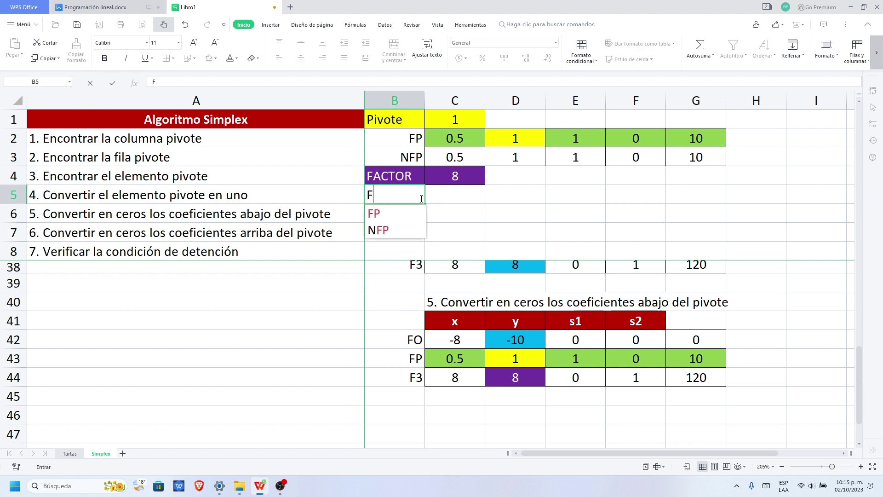
key(Return)
click(409, 197)
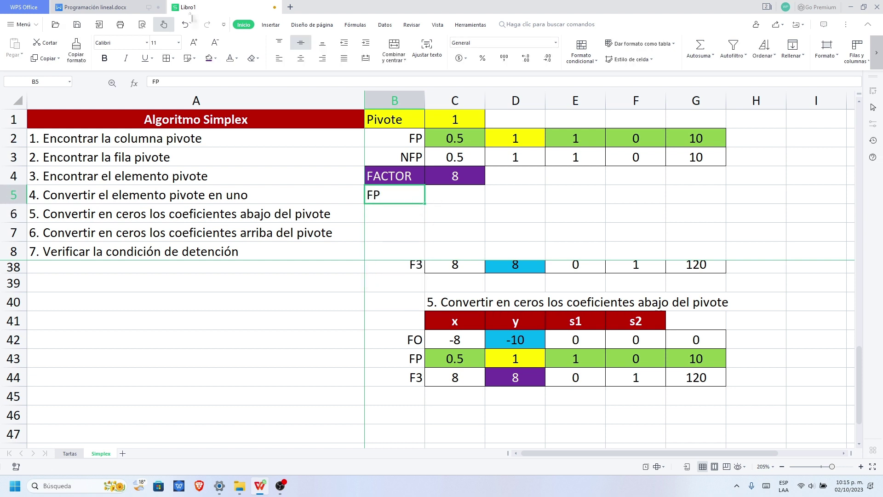
click(322, 58)
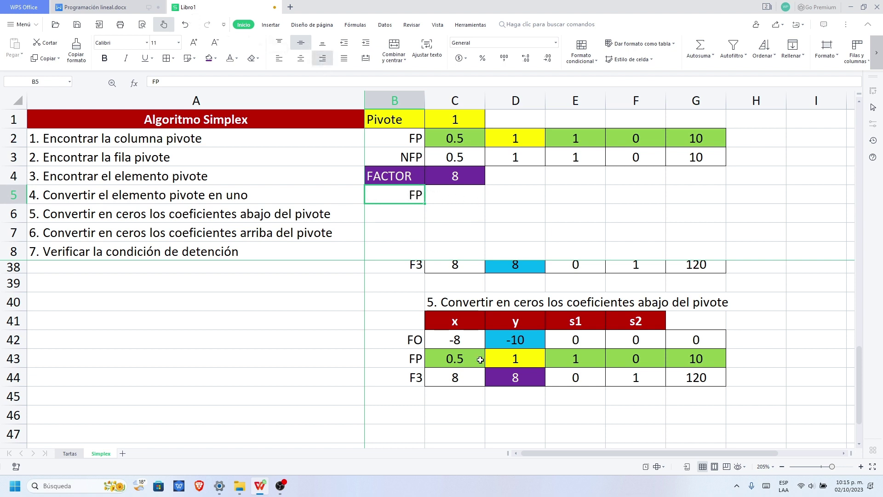
Copy the pivot row C43:G43 into C5:G5 beside the FP label.
drag(440, 360, 697, 358)
key(ctrl+c)
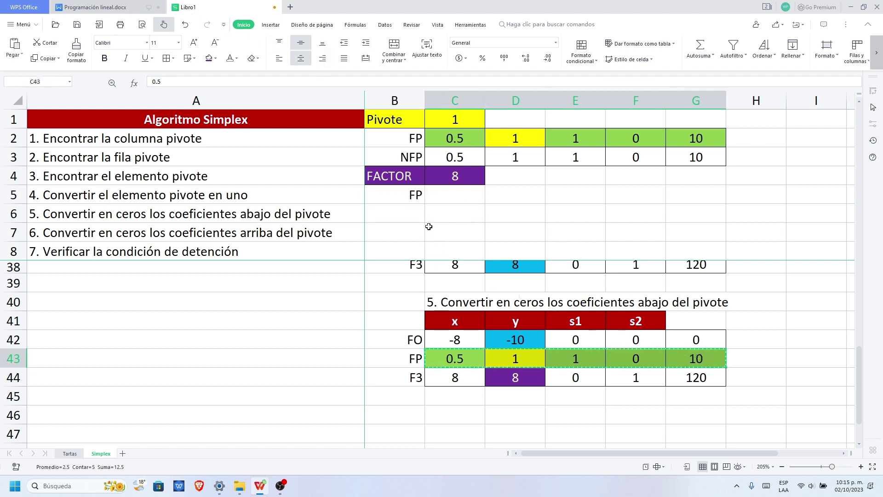
click(442, 199)
key(ctrl+v)
click(492, 421)
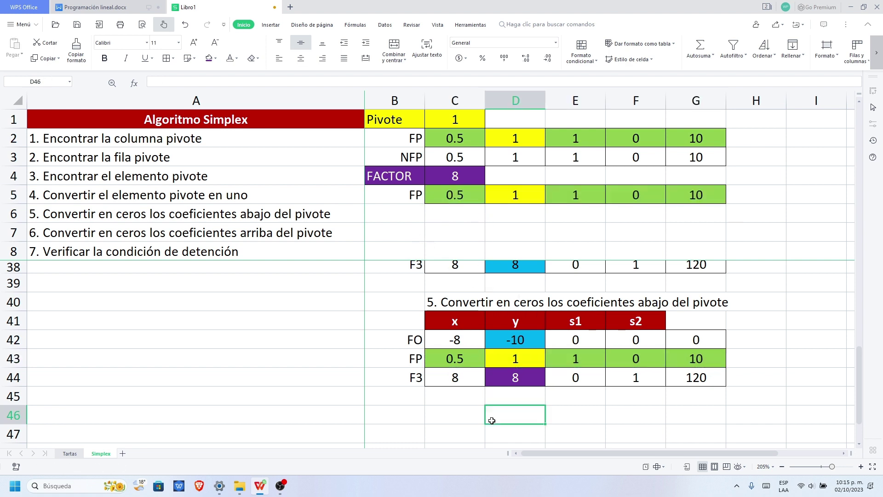
Label cell B6 as the text -FACTOR*FP and auto-fit column B to its contents.
drag(440, 194, 691, 195)
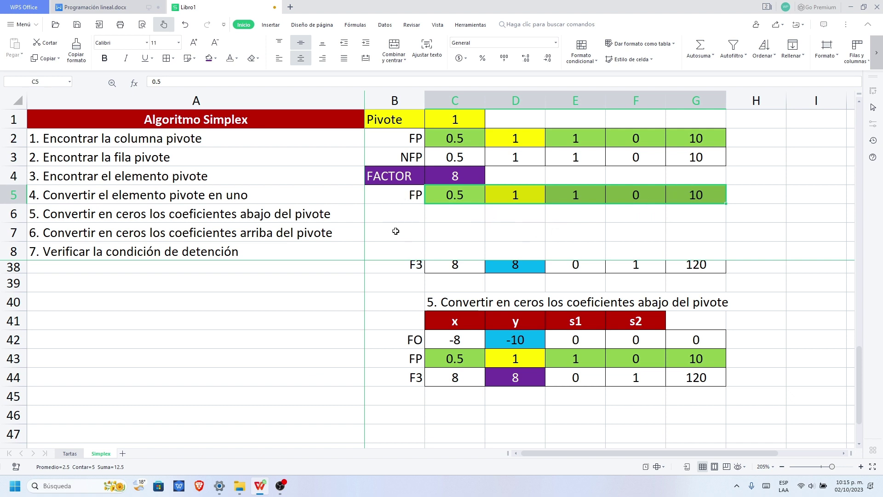
click(515, 376)
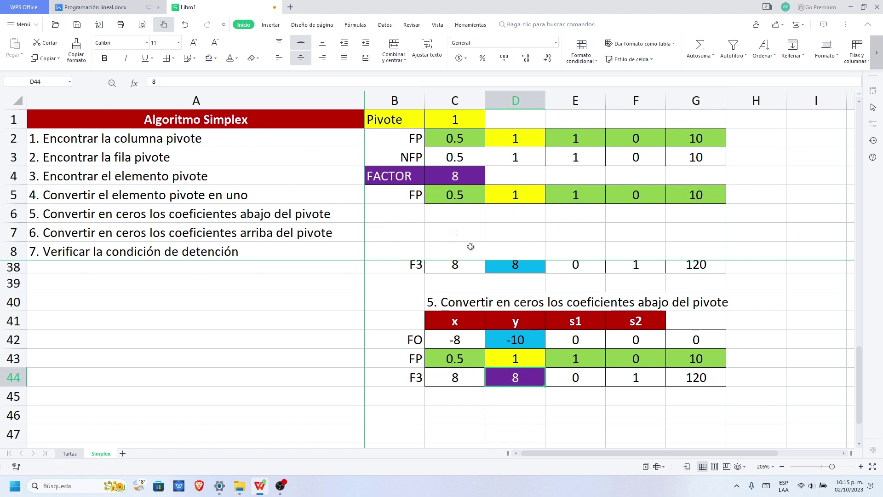
click(396, 219)
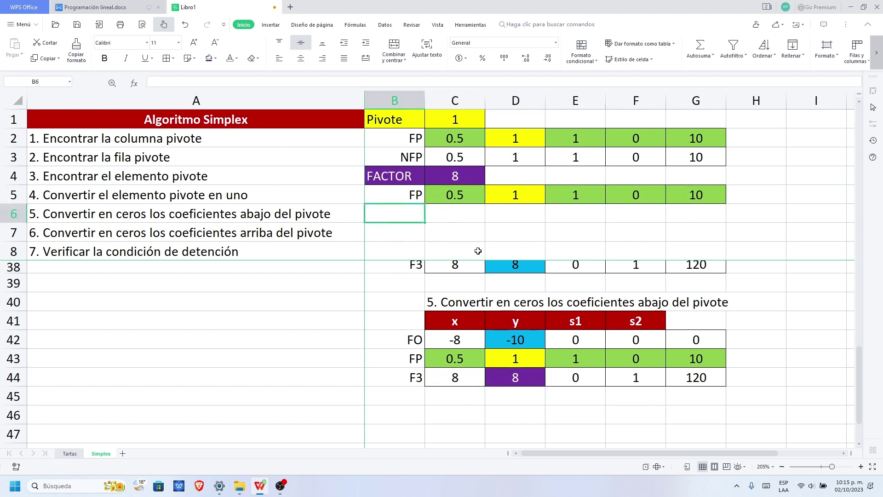
text(')
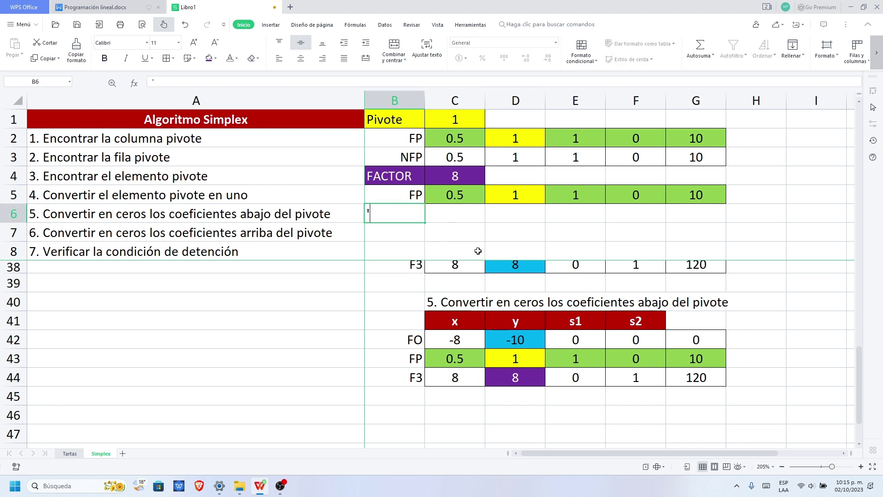
text(-)
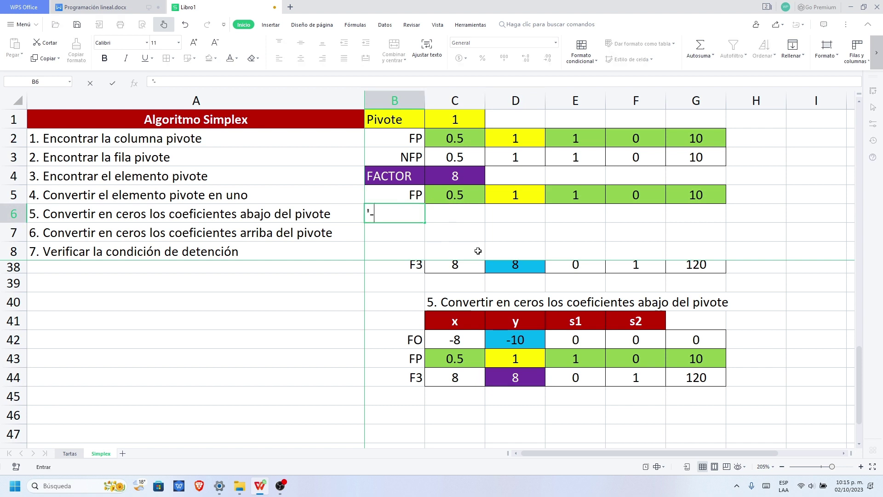
text(FACTOR*FP)
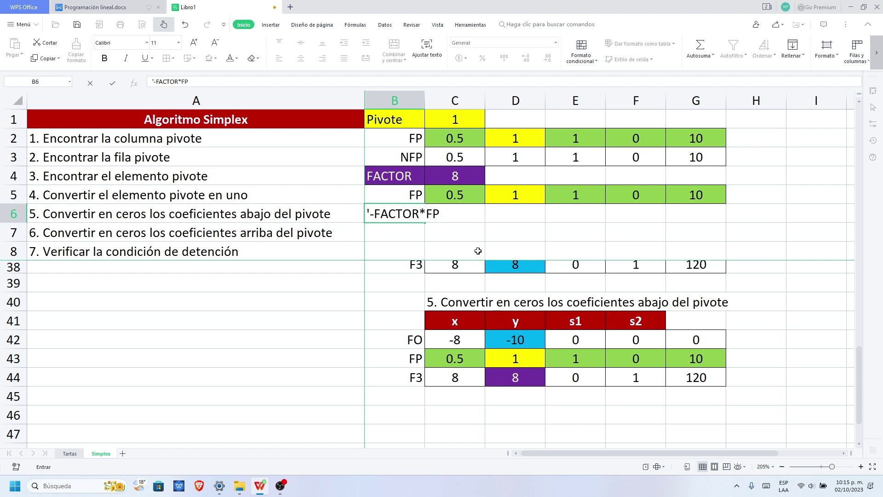
key(Return)
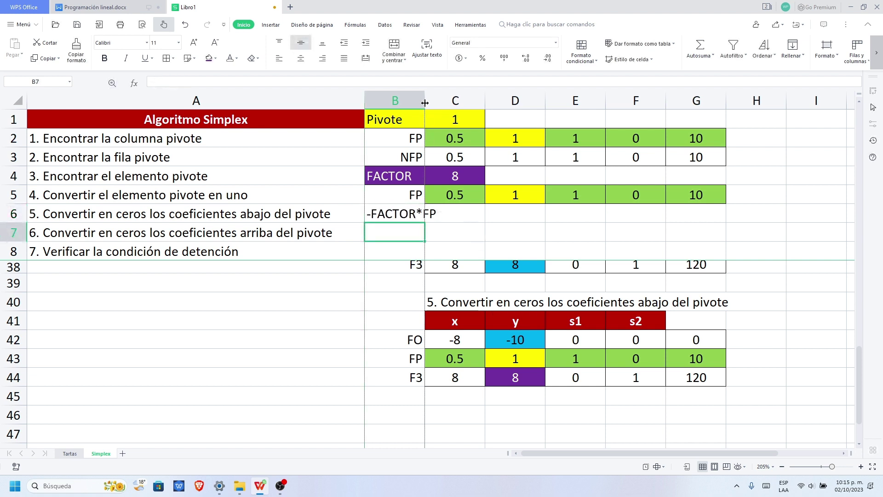
double_click(424, 99)
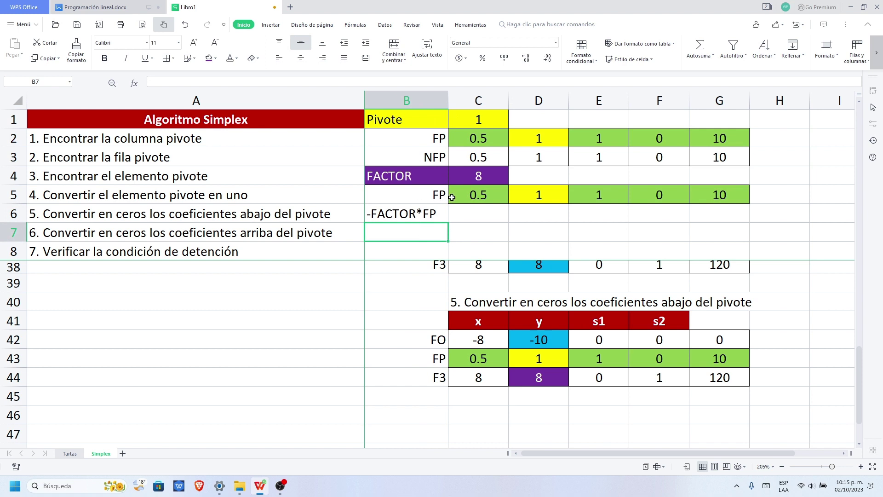
Examine how the factor in C4 pairs with each FP entry in C5:G5 for the products in row 6.
drag(453, 197, 720, 196)
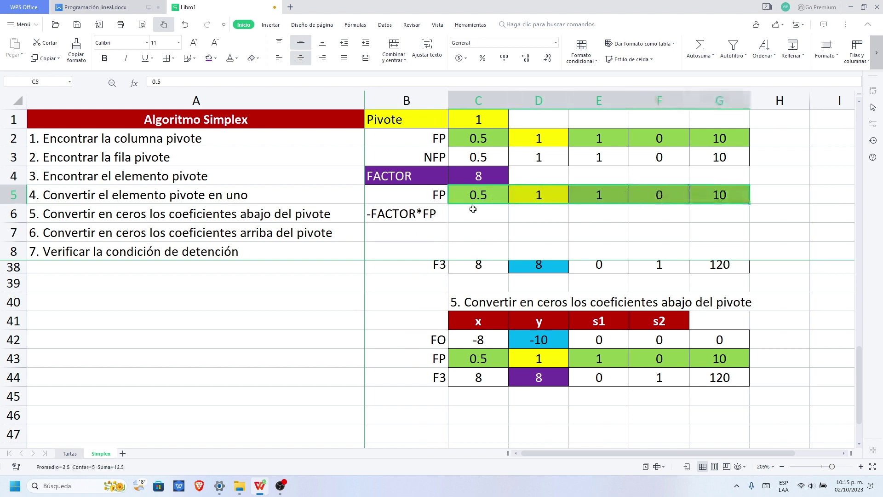
click(467, 185)
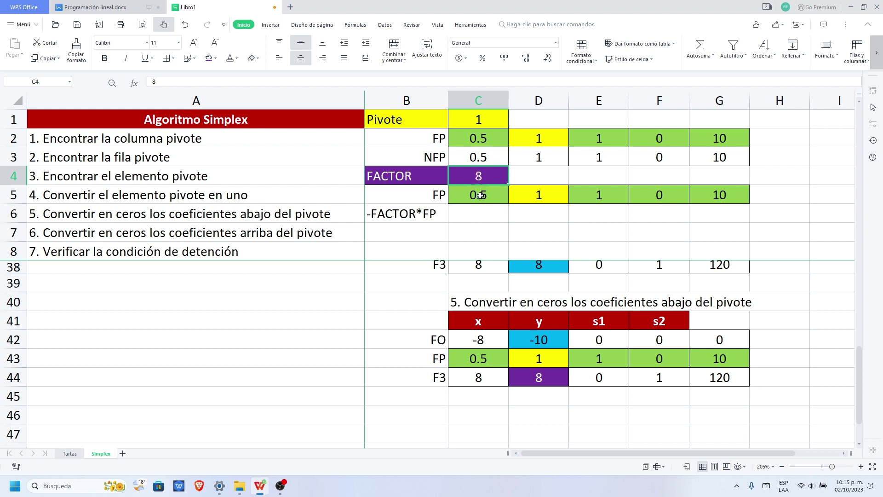
click(478, 195)
click(479, 217)
click(485, 182)
click(537, 198)
click(538, 213)
click(499, 184)
click(576, 189)
click(606, 219)
click(503, 175)
click(630, 193)
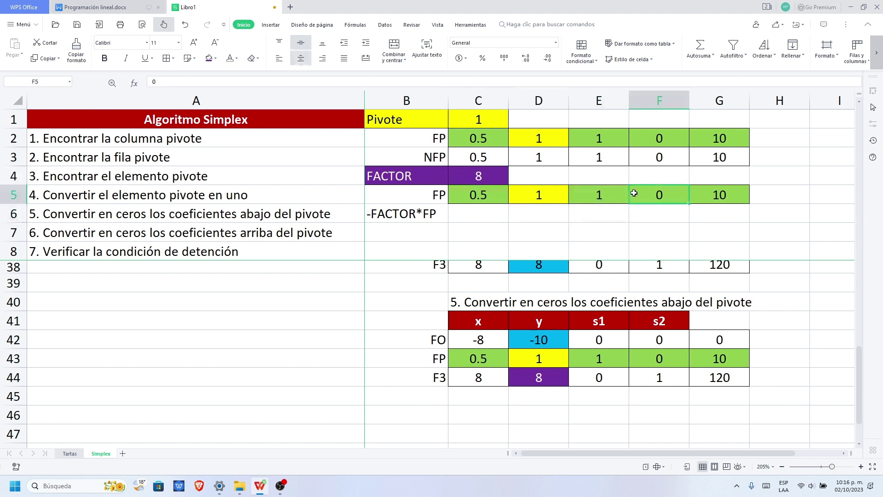
click(660, 218)
click(491, 181)
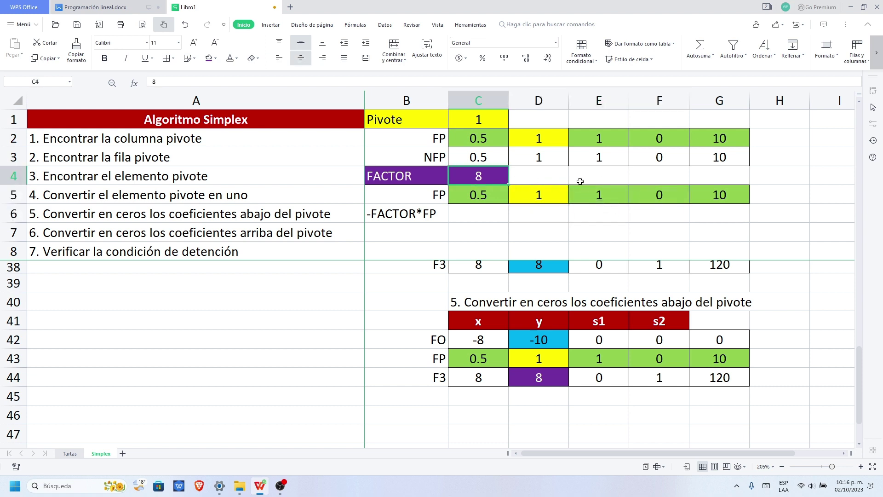
click(713, 196)
click(723, 211)
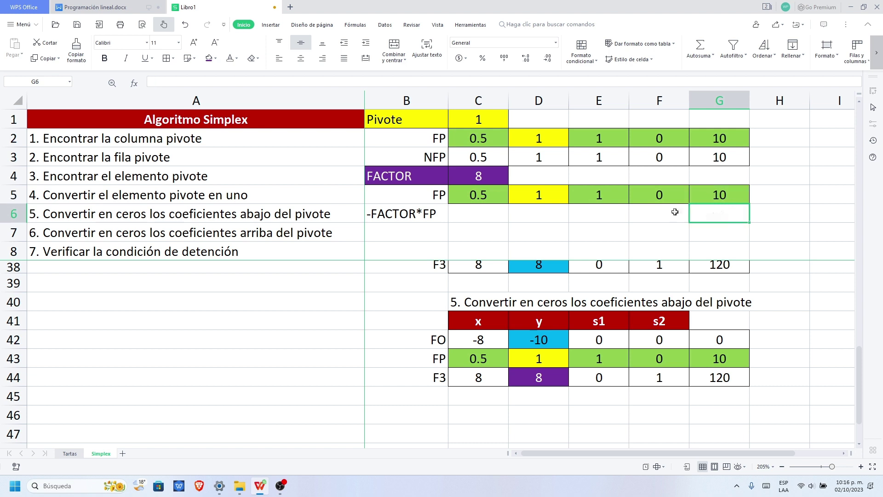
click(492, 181)
click(718, 199)
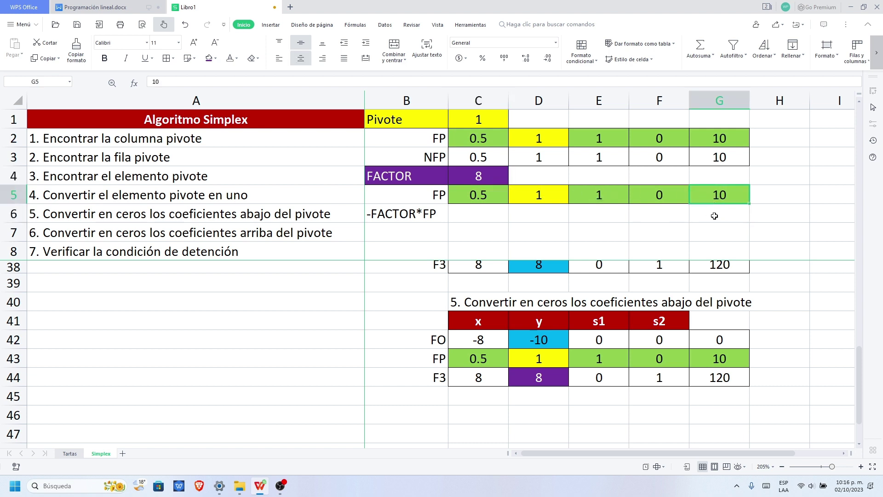
click(715, 217)
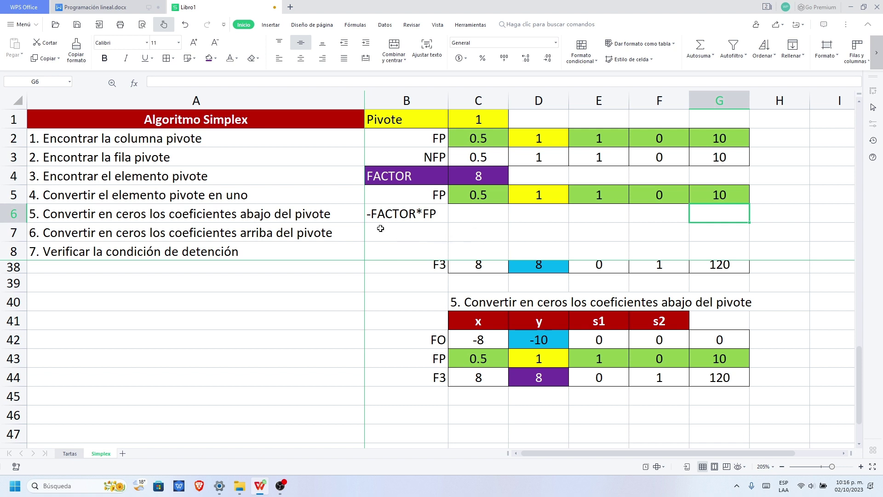
Enter the formula =-$C$4*C5 in C6, keeping the factor cell as an absolute reference.
drag(420, 181, 481, 175)
click(475, 210)
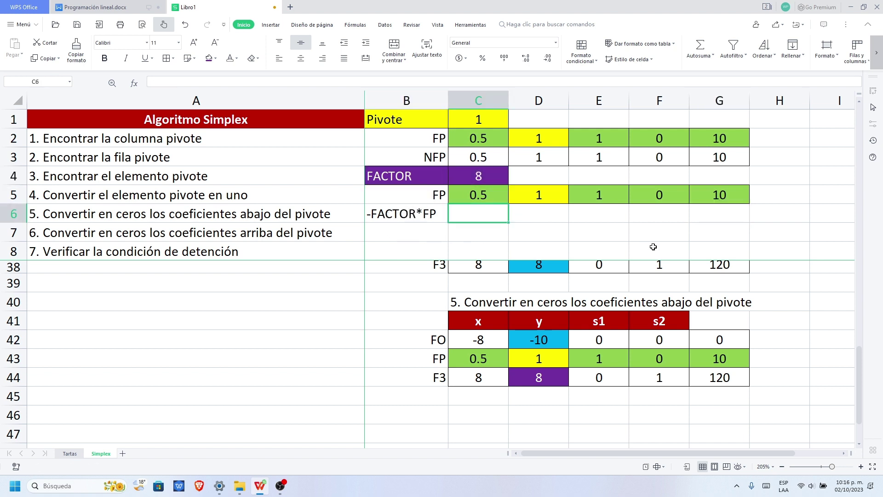
text(=-)
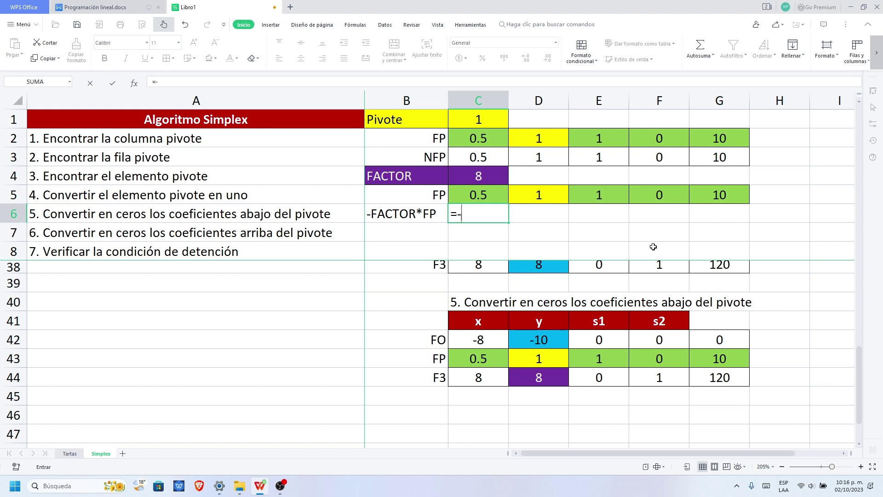
double_click(461, 216)
click(468, 216)
click(482, 181)
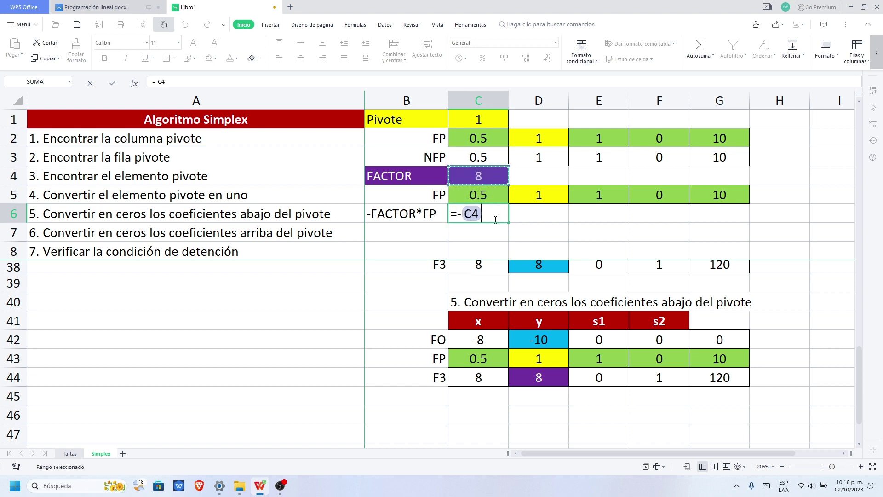
text(*)
click(479, 195)
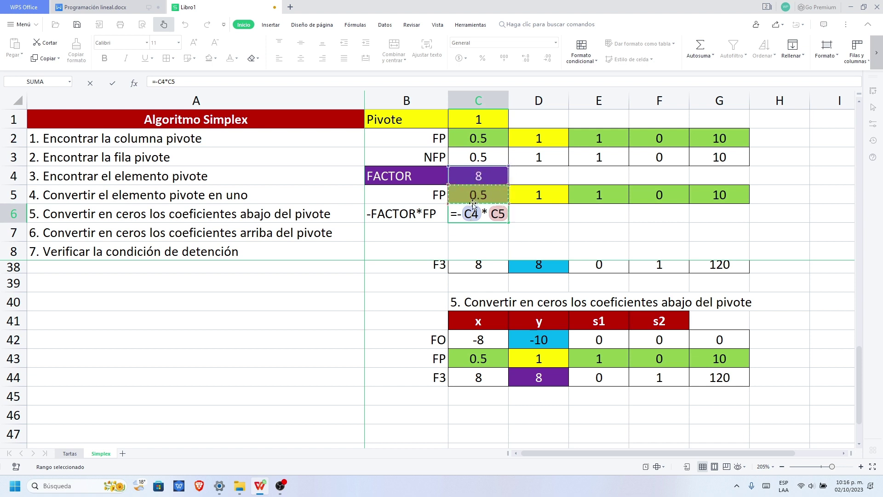
click(501, 221)
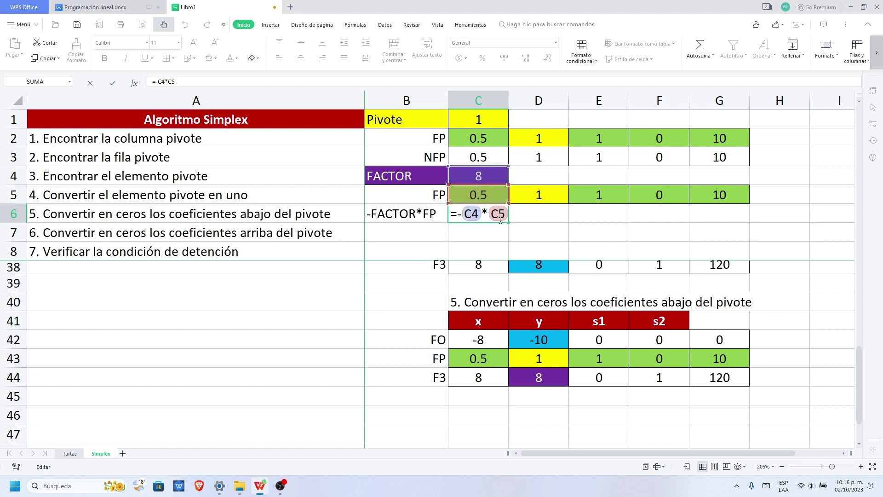
text($C)
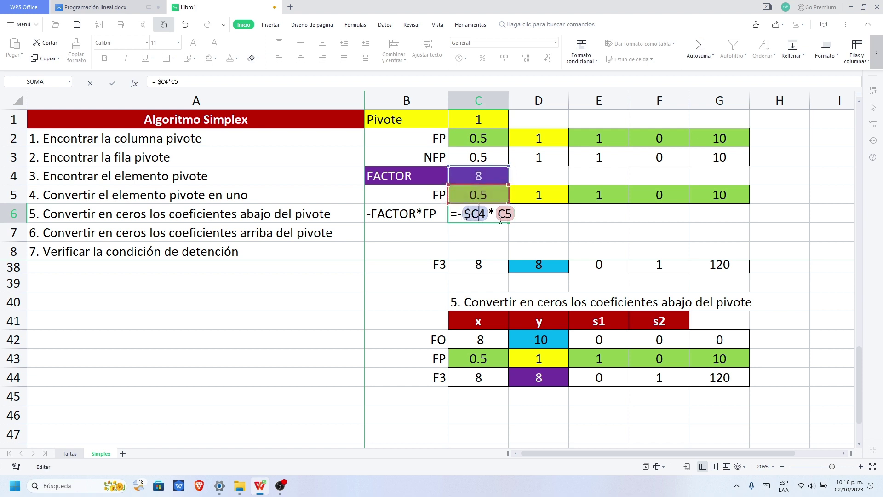
text($)
key(Return)
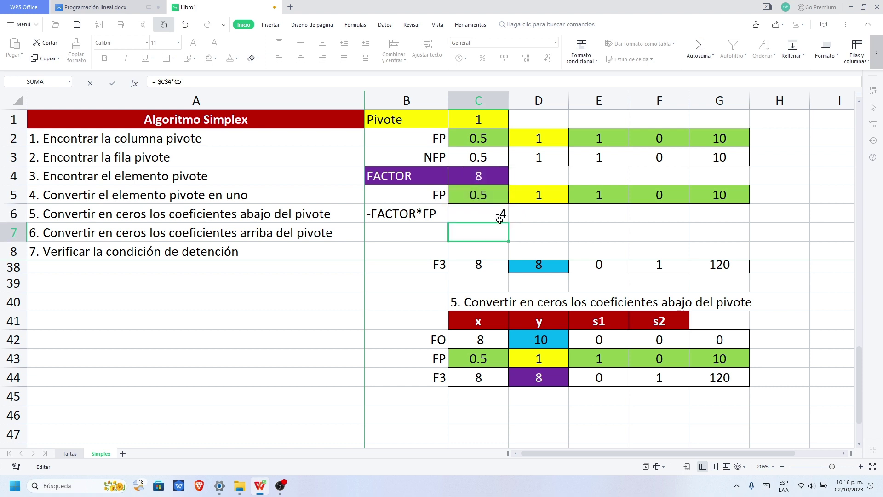
Fill the C6 formula across to G6 and center the row's values horizontally.
click(491, 179)
click(484, 194)
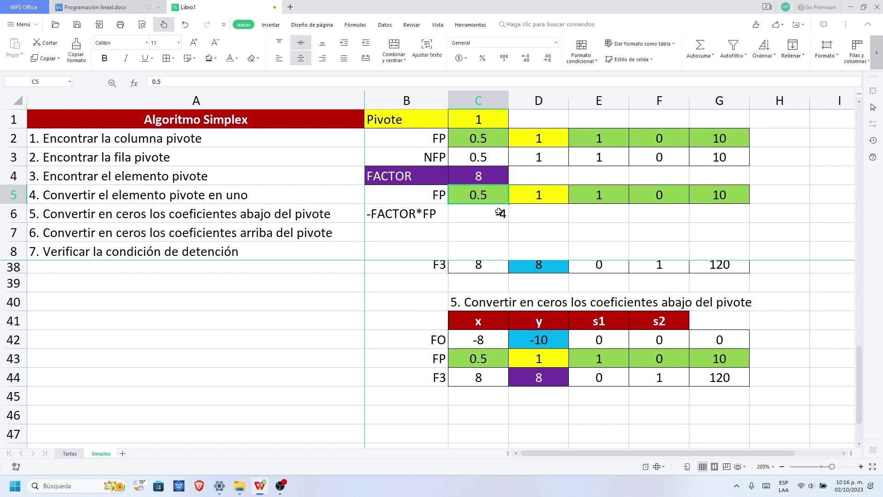
click(502, 212)
click(482, 175)
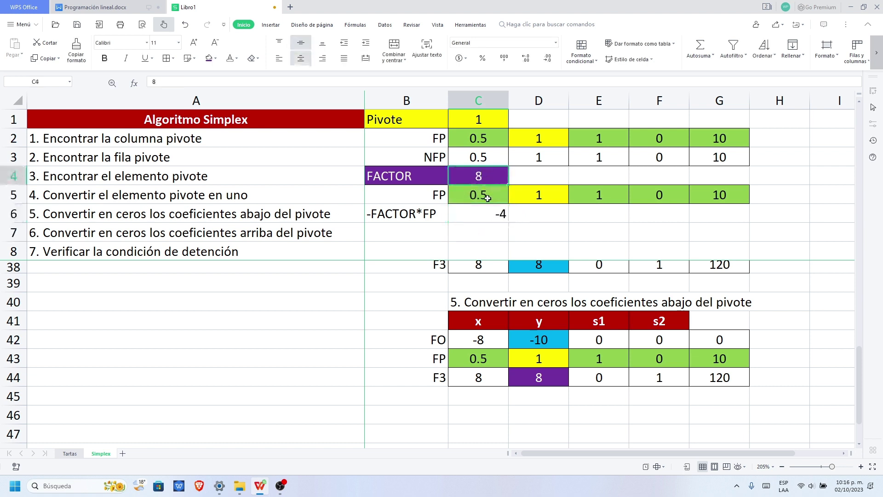
click(484, 196)
click(492, 214)
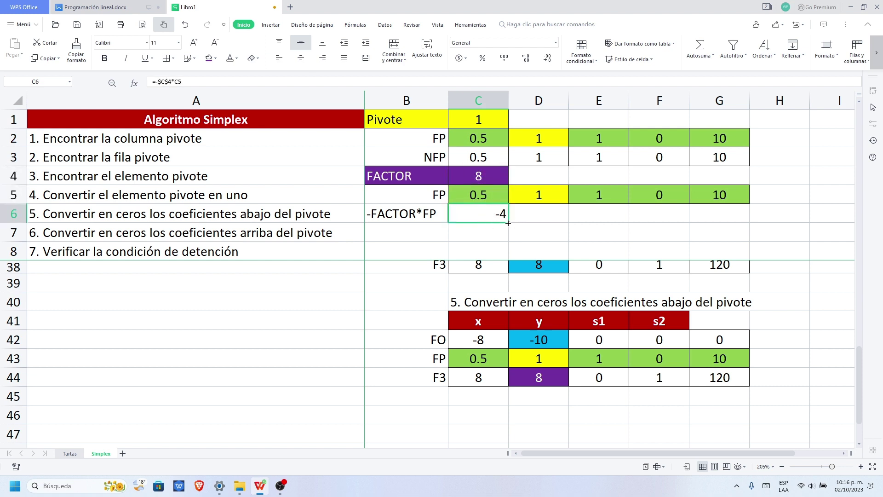
drag(508, 223, 731, 220)
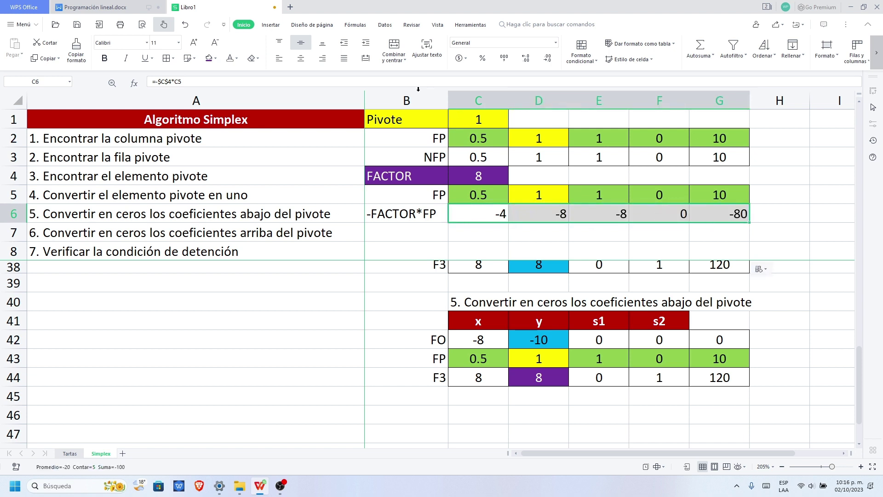
click(300, 58)
click(728, 210)
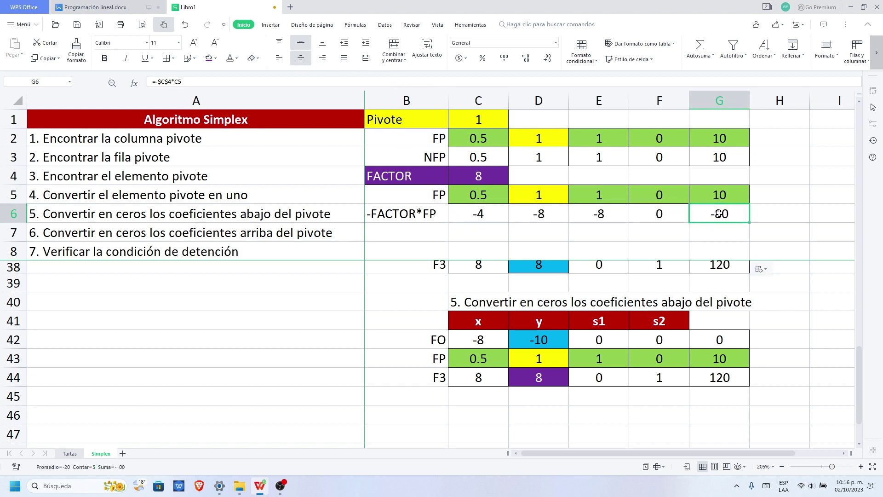
click(484, 177)
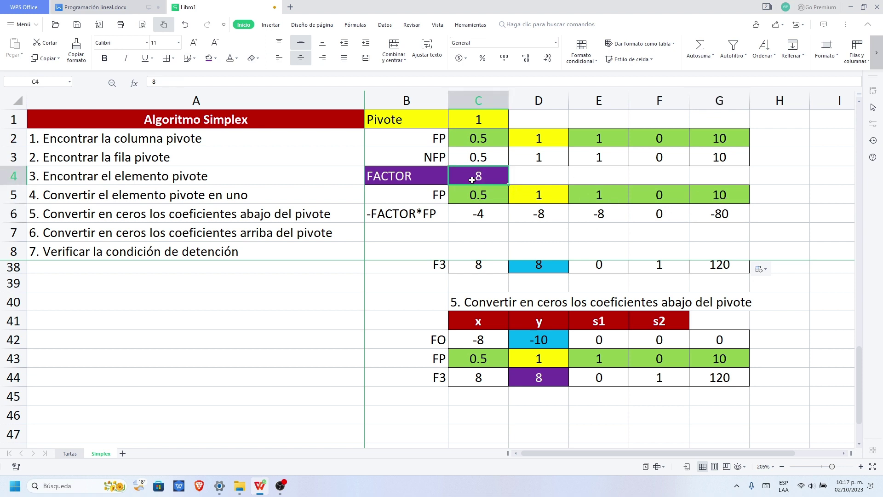
Label cell B7 as FILA FACTOR, directly below the -FACTOR*FP label.
click(721, 222)
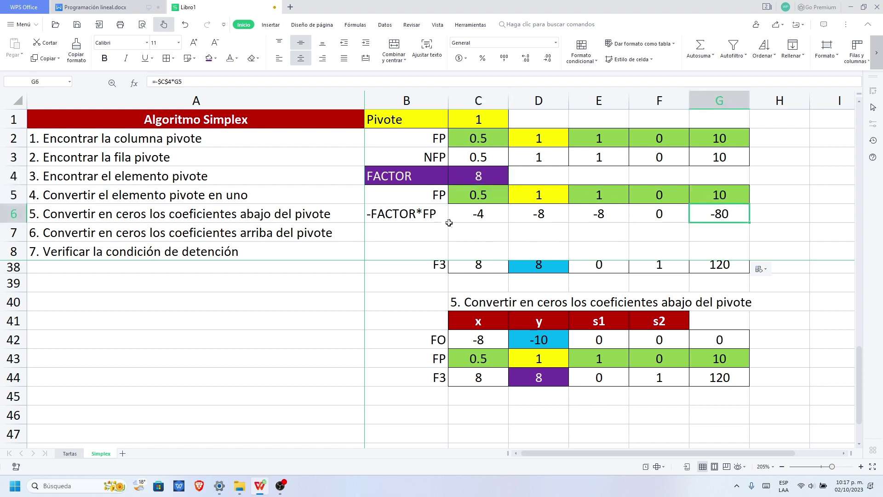
drag(449, 223, 720, 215)
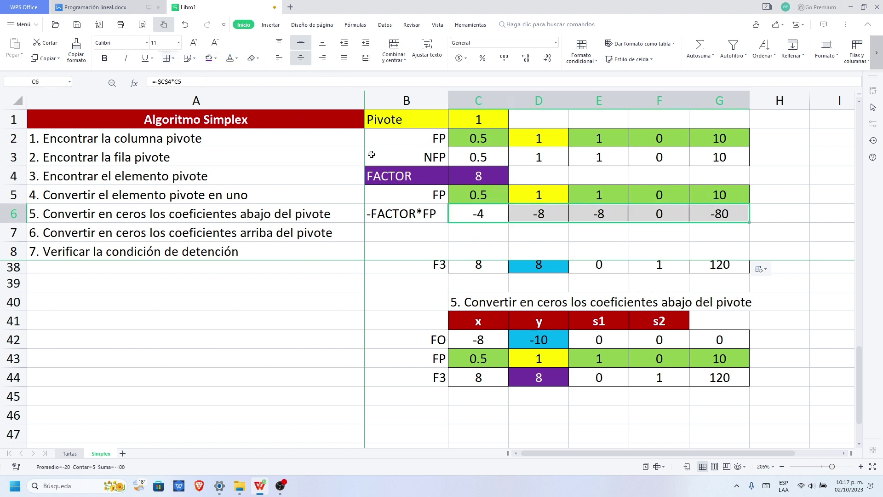
click(435, 235)
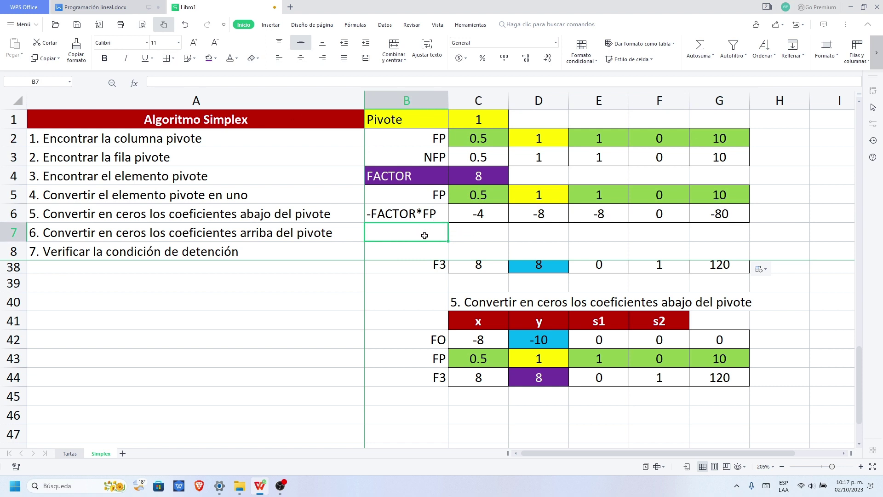
text(FILA )
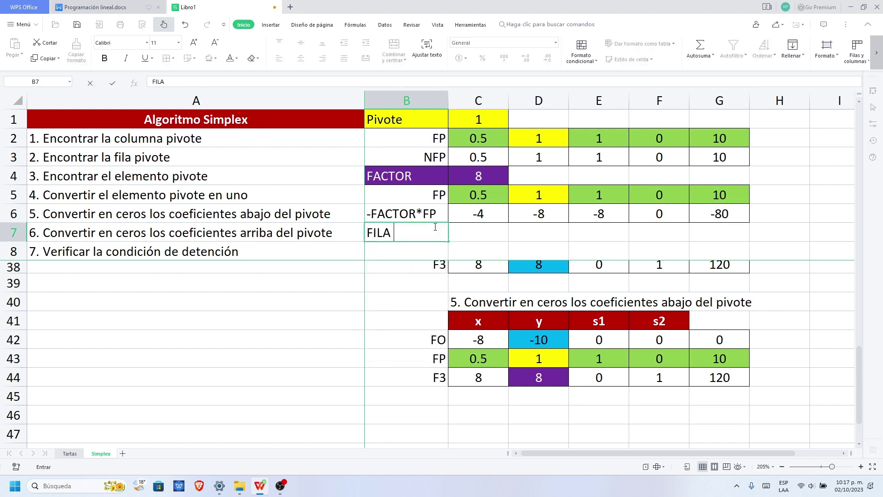
text(FACTOR)
key(Return)
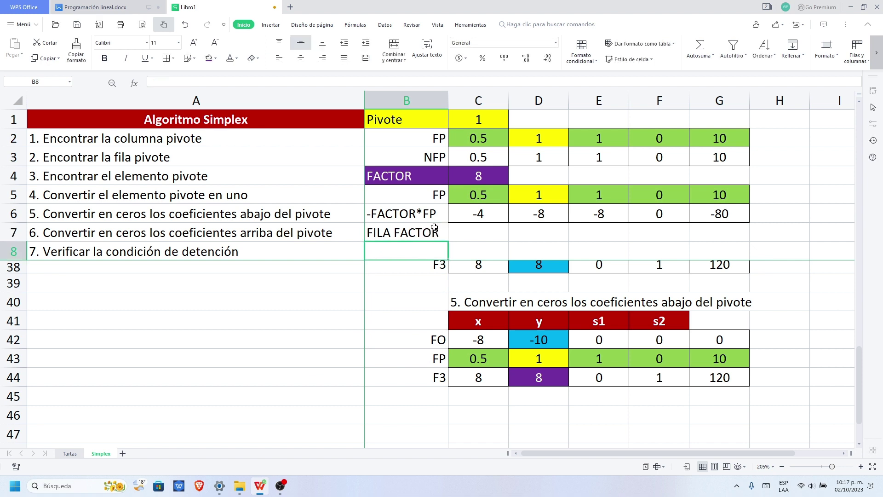
Copy the F3 row C44:G44 of the step 5 table into C7:G7 beside the FILA FACTOR label, and clear the copy selection.
click(483, 169)
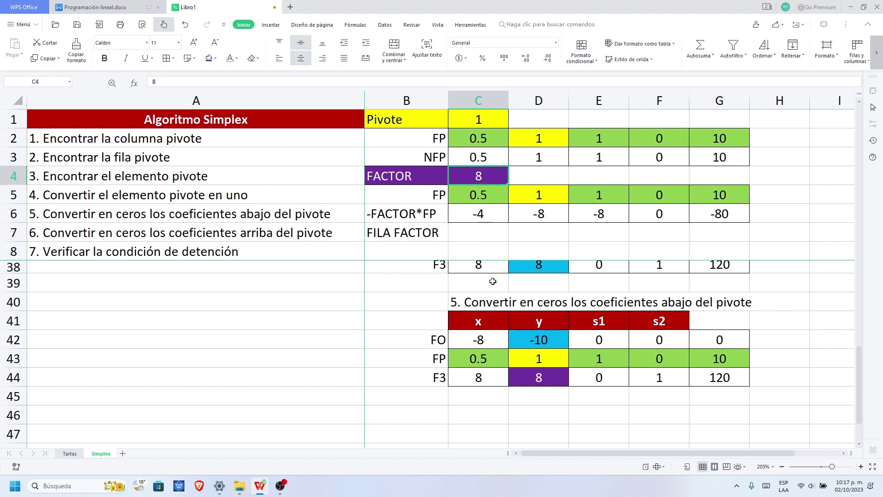
drag(467, 381, 708, 376)
key(ctrl+c)
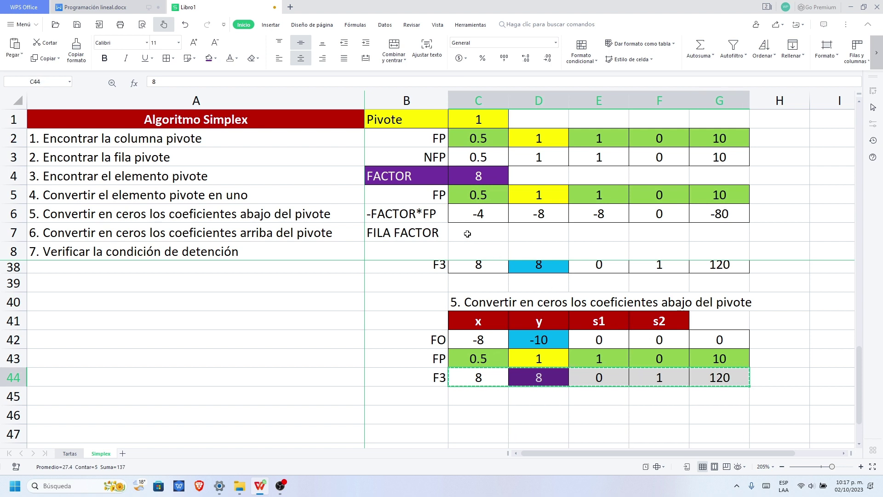
click(468, 233)
key(ctrl+v)
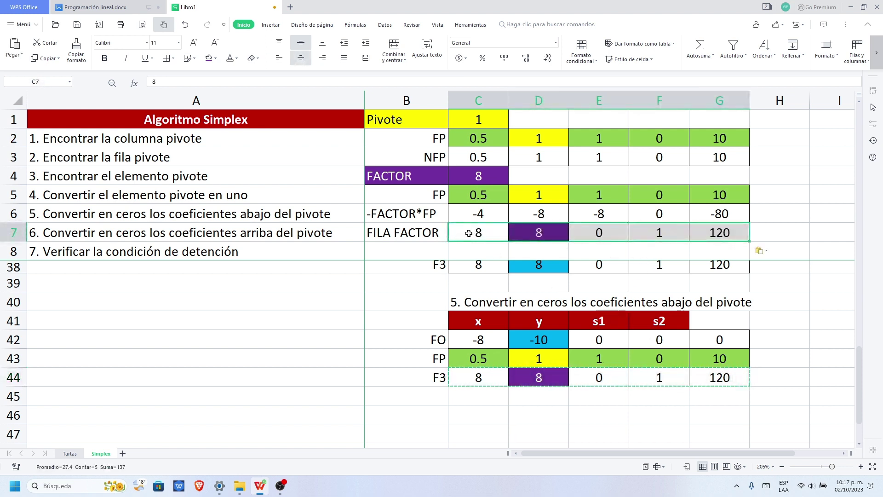
scroll(518, 284, down, 1)
scroll(617, 283, up, 1)
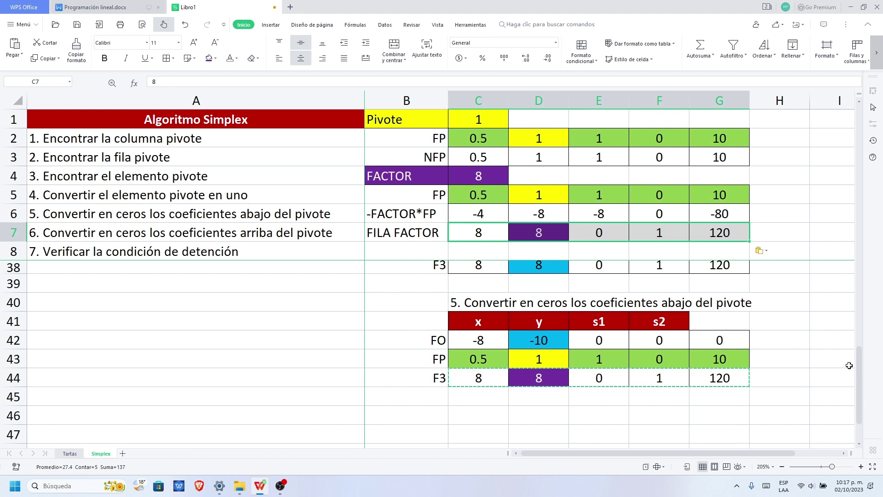
click(859, 444)
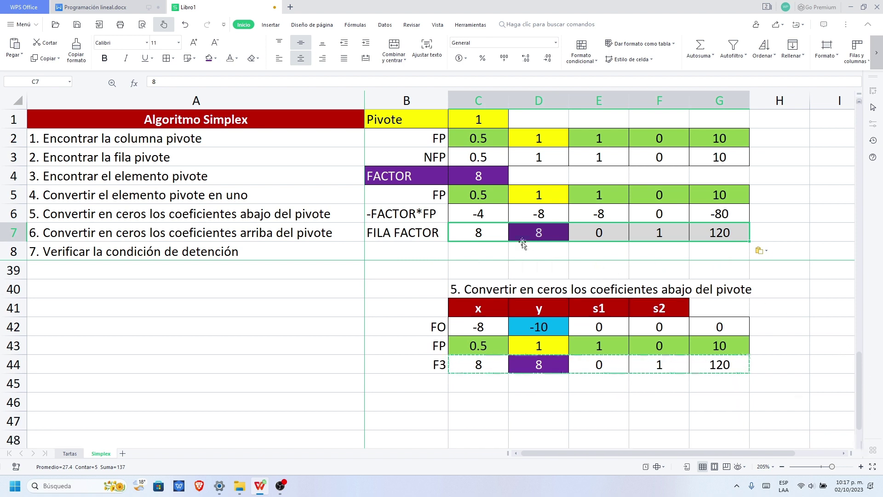
click(421, 254)
click(489, 402)
click(480, 364)
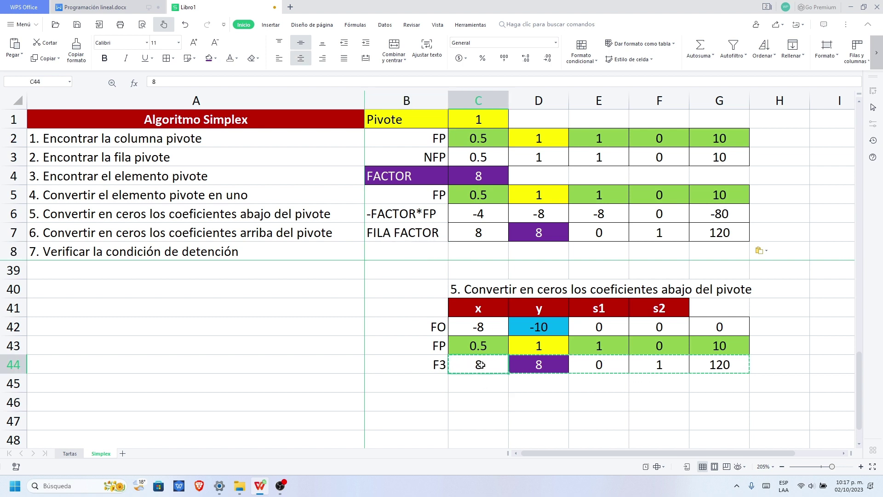
drag(480, 364, 718, 364)
click(487, 418)
key(Escape)
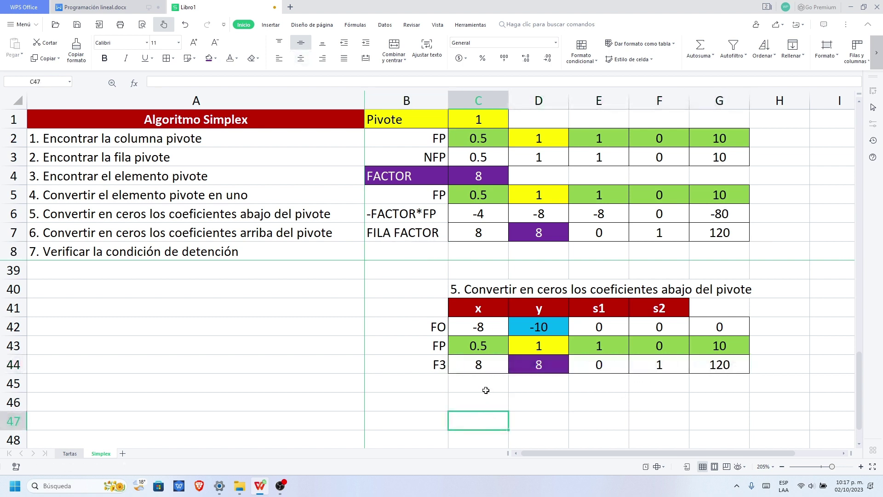
Label cell B8 as NUEVA FILA FACTOR.
click(408, 250)
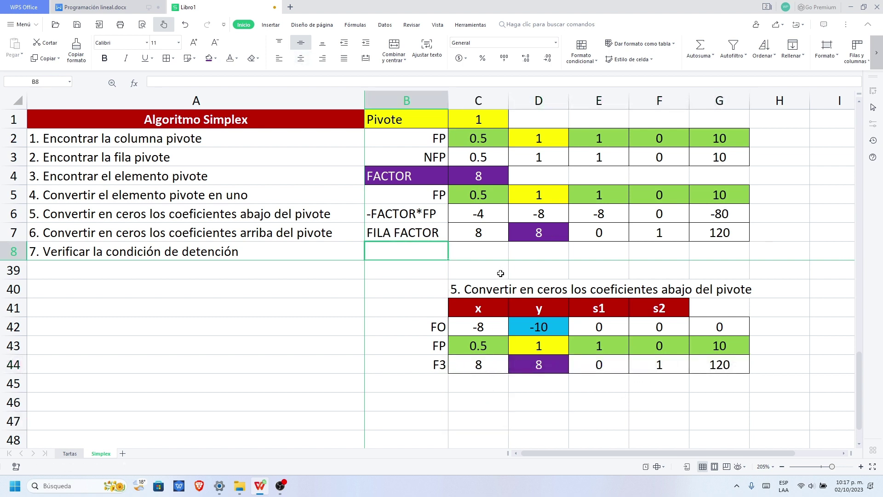
text(Nue)
key(BackSpace)
key(BackSpace)
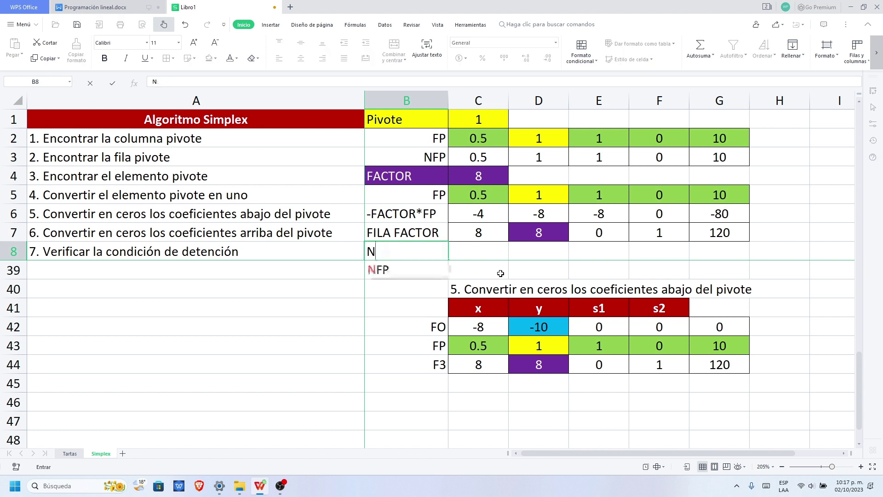
text(ue)
key(BackSpace)
key(BackSpace)
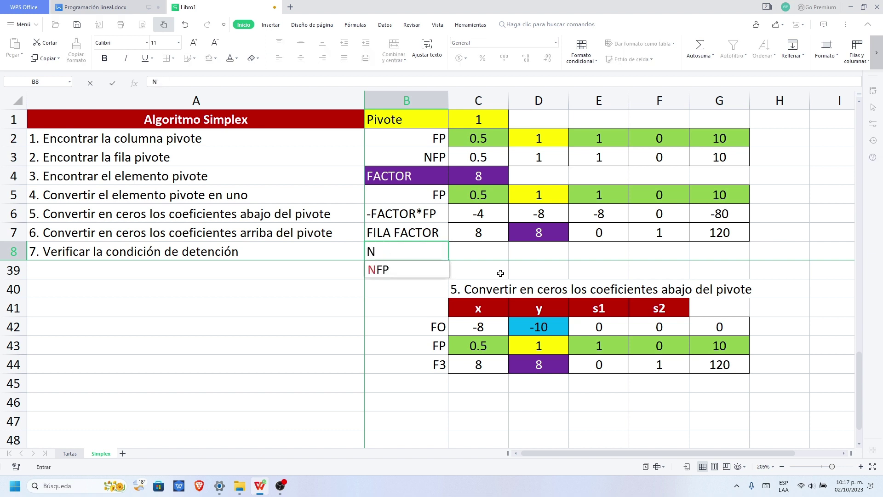
text(U)
key(BackSpace)
text(UE)
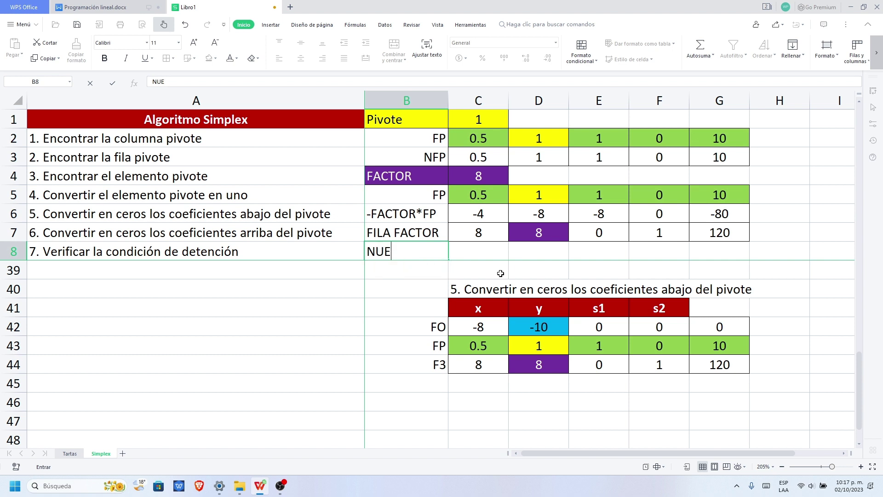
text(VA FILA FACTOR)
key(Return)
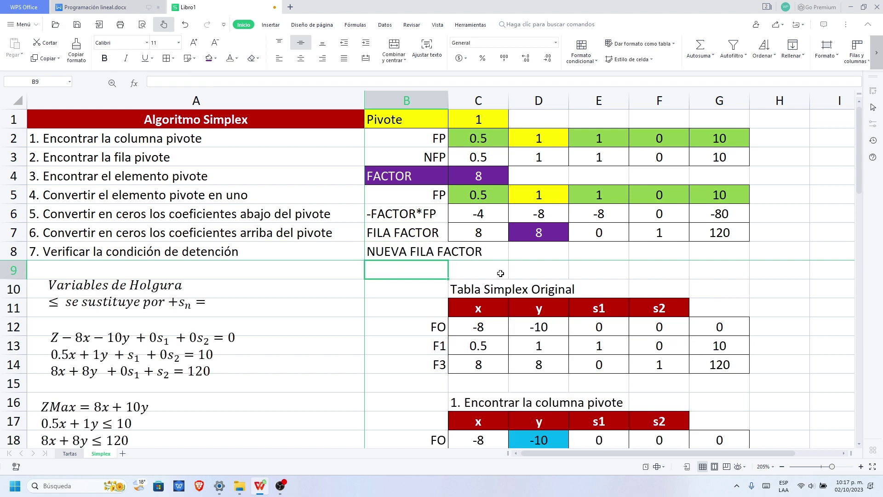
Shorten the label in B8 to N FILA FACTOR.
scroll(461, 264, down, 10)
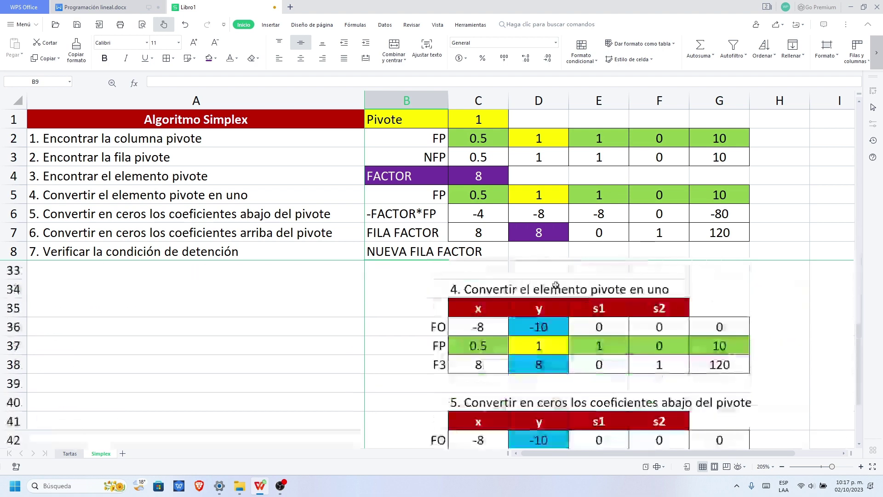
scroll(501, 265, down, 1)
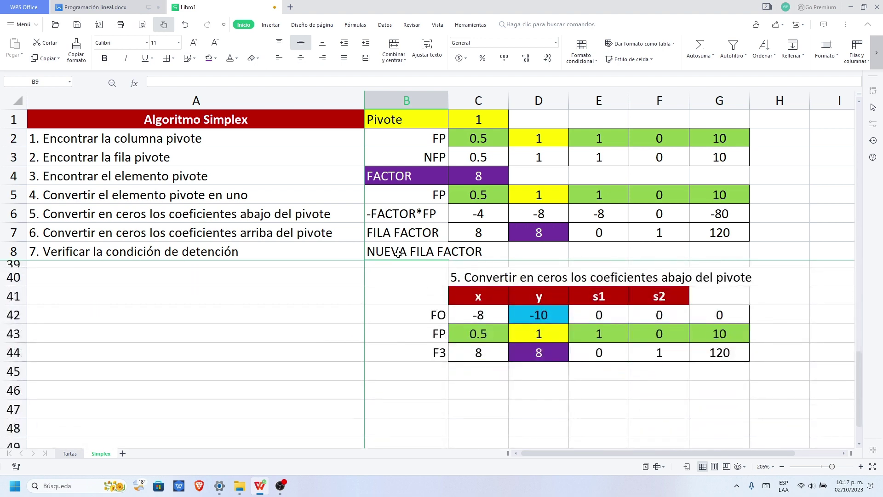
click(376, 256)
double_click(379, 251)
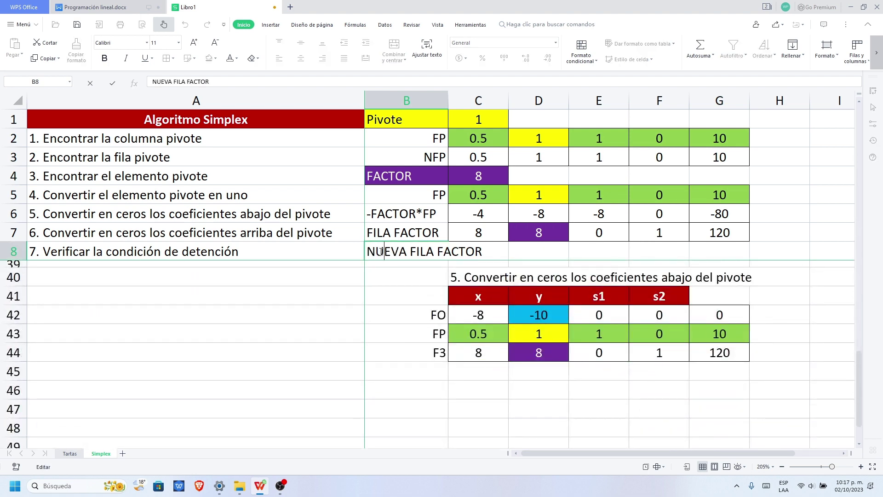
drag(376, 251, 411, 254)
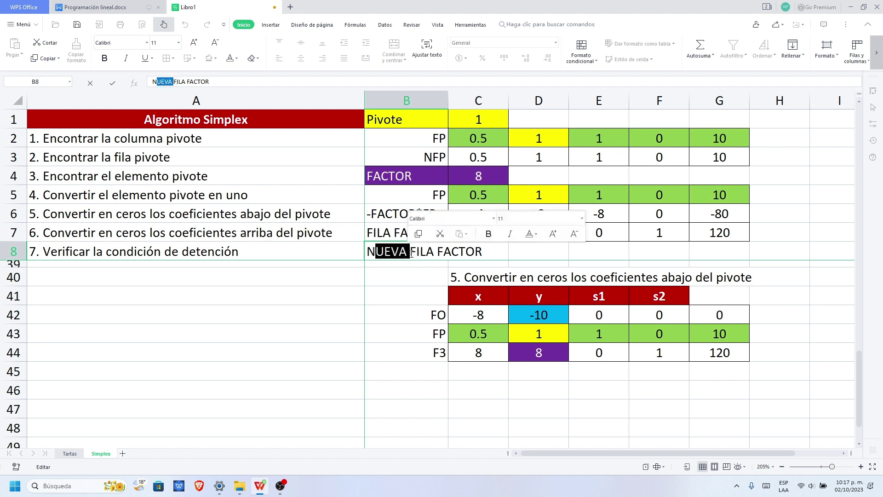
key(BackSpace)
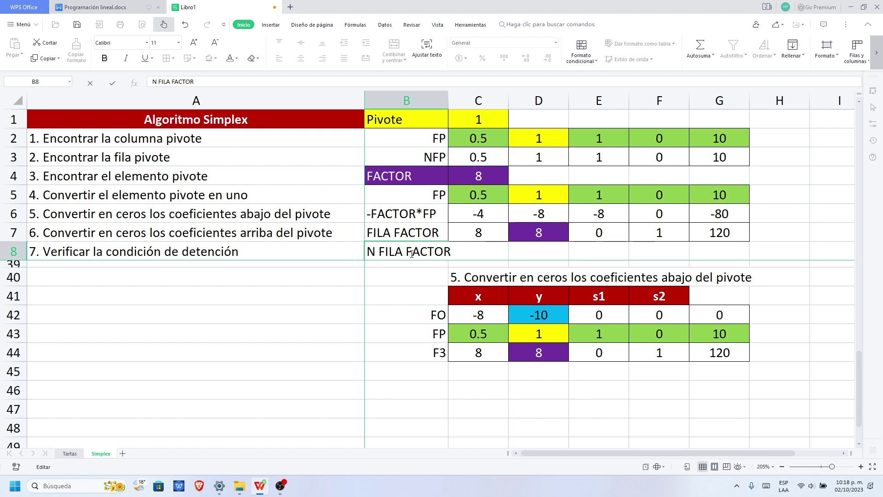
key(Return)
Auto-fit column B to its contents and add borders around cells C8:G8.
scroll(508, 311, down, 8)
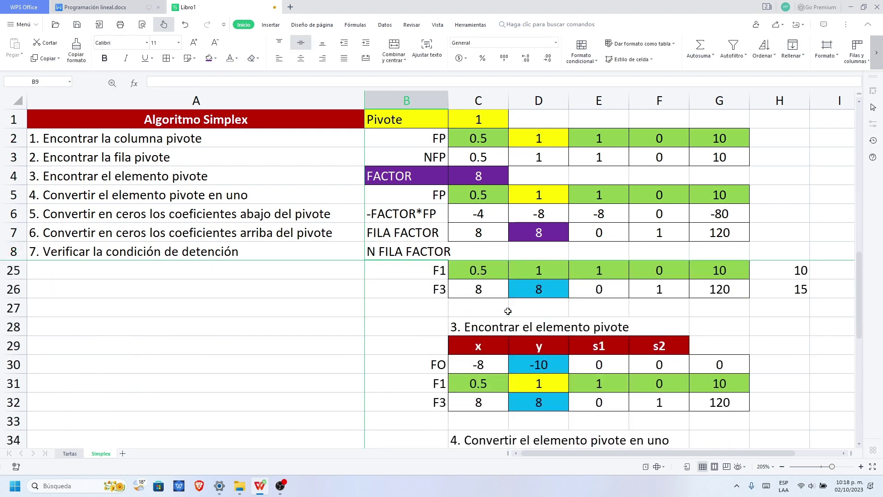
scroll(508, 311, down, 2)
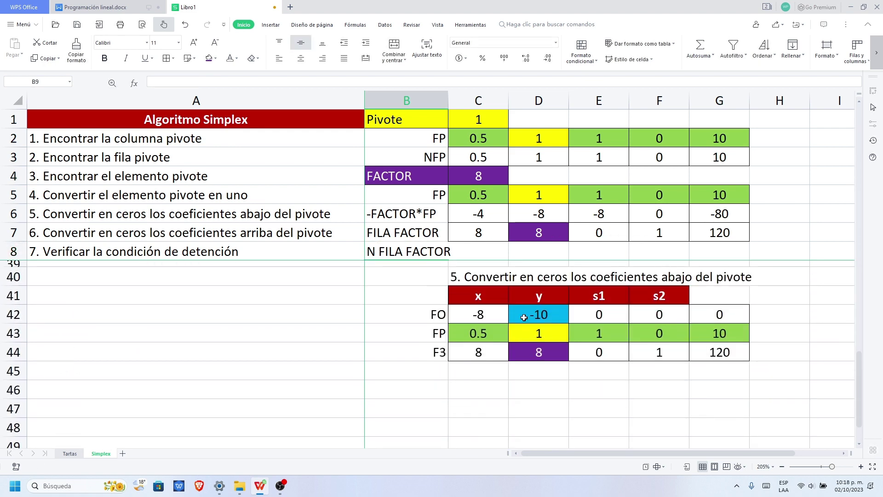
double_click(448, 100)
drag(481, 256, 753, 249)
click(166, 58)
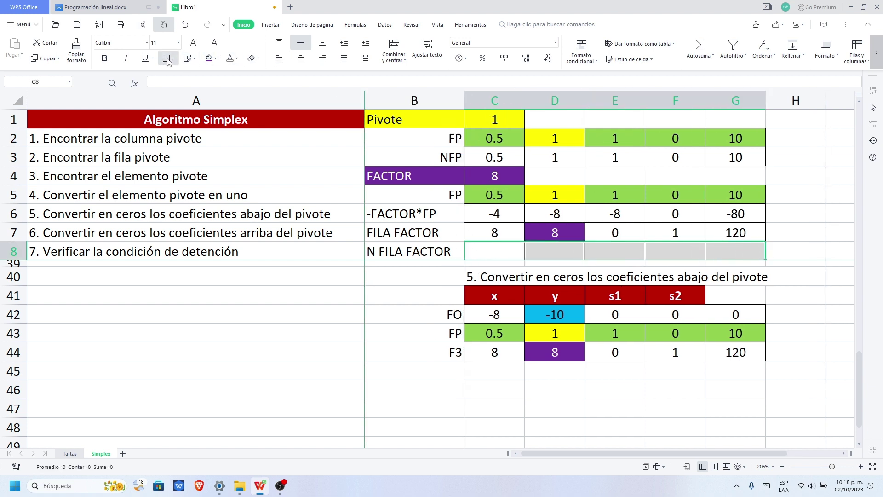
Enter the formula =C6+C7 in C8 to add the -FACTOR*FP and FILA FACTOR values.
click(493, 217)
mouse_move(494, 216)
mouse_down()
mouse_move(496, 233)
mouse_move(491, 219)
mouse_move(719, 213)
mouse_up()
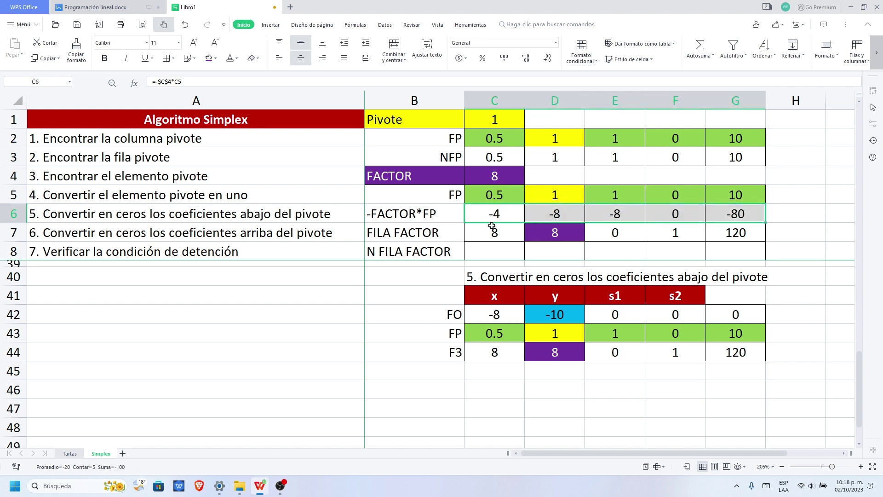
drag(478, 234, 726, 232)
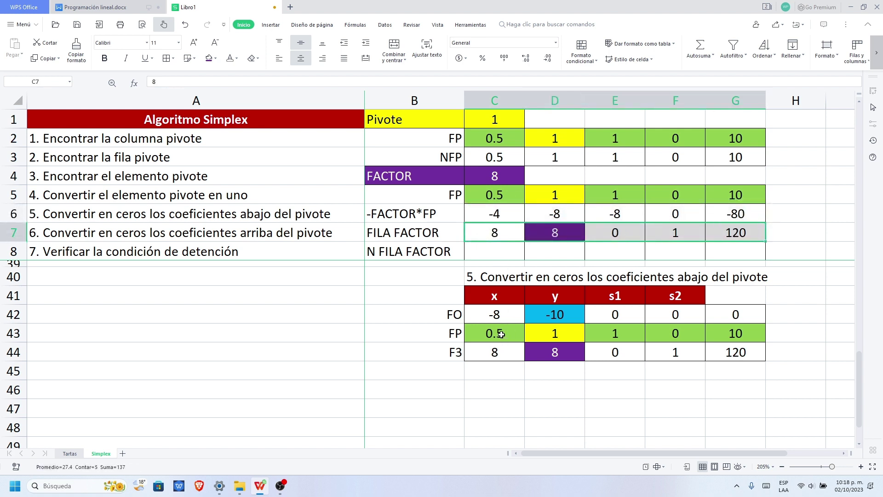
click(495, 253)
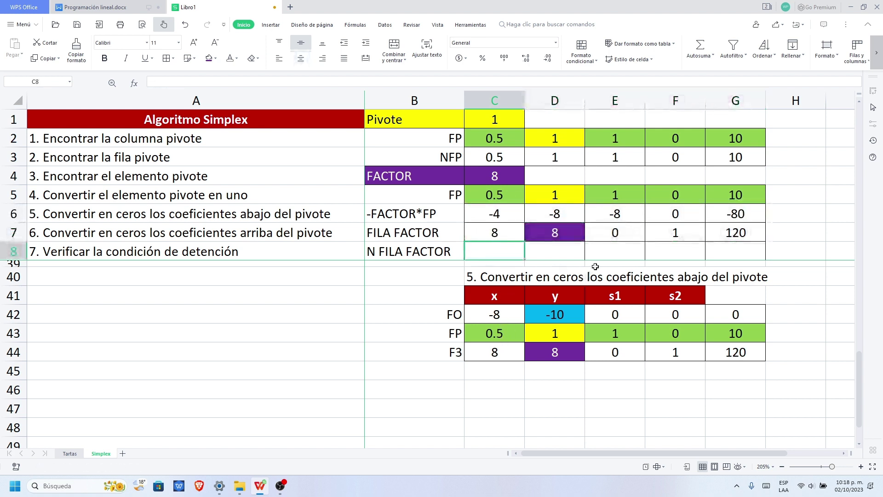
text(=)
click(511, 221)
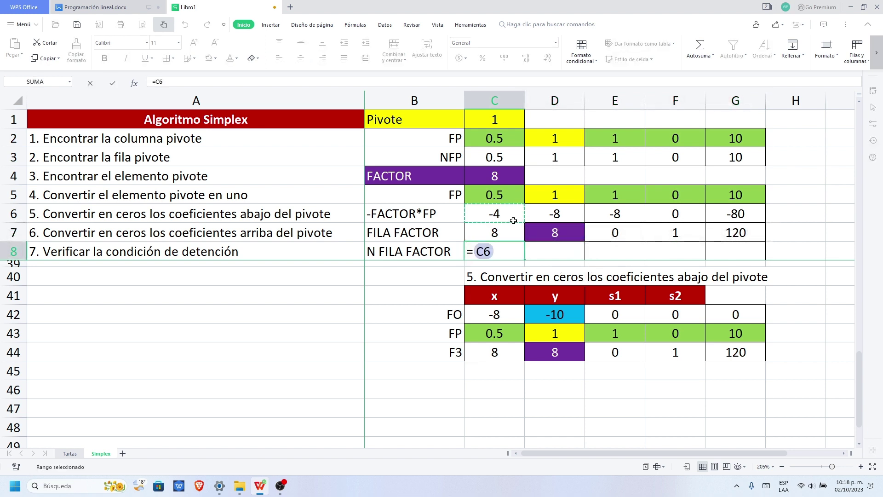
text(+)
click(503, 233)
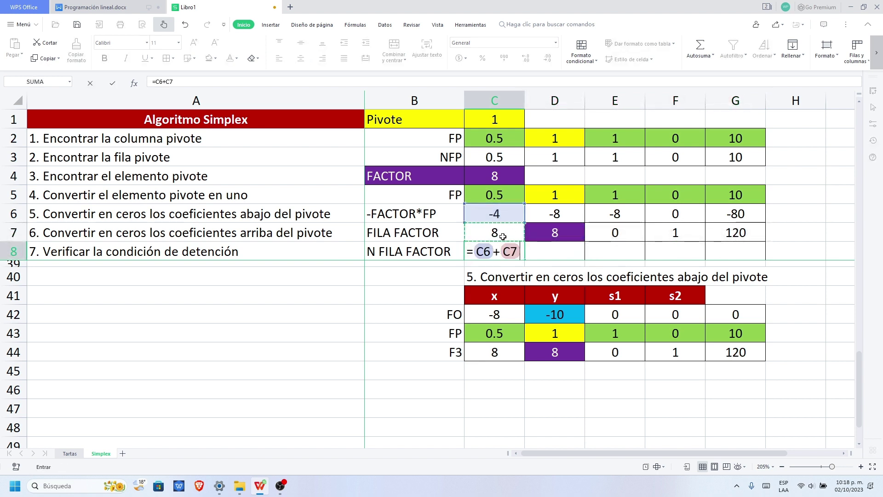
key(Return)
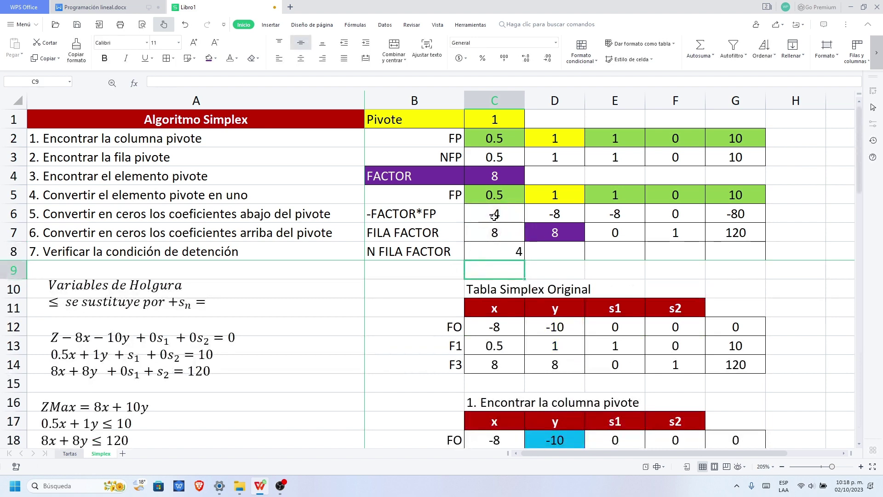
Examine the D6 and D7 entries that combine in the y column, along with the sum formula in C8.
scroll(521, 235, down, 8)
scroll(521, 235, down, 2)
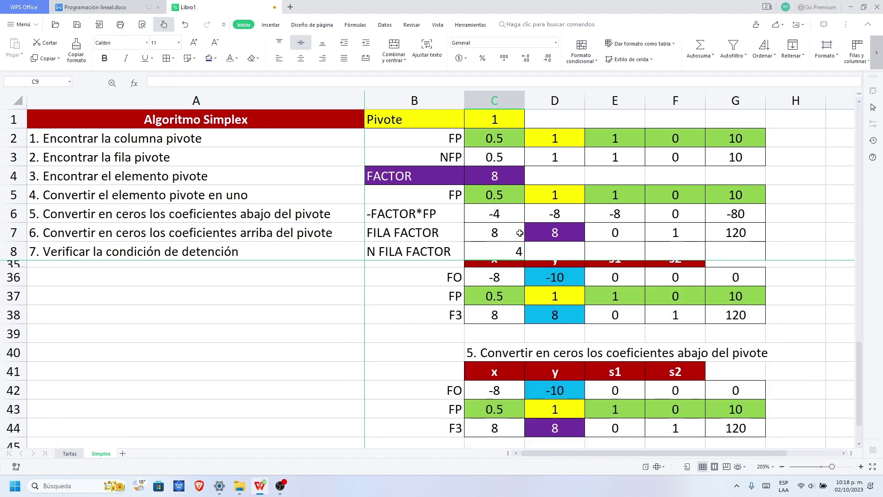
scroll(511, 251, down, 2)
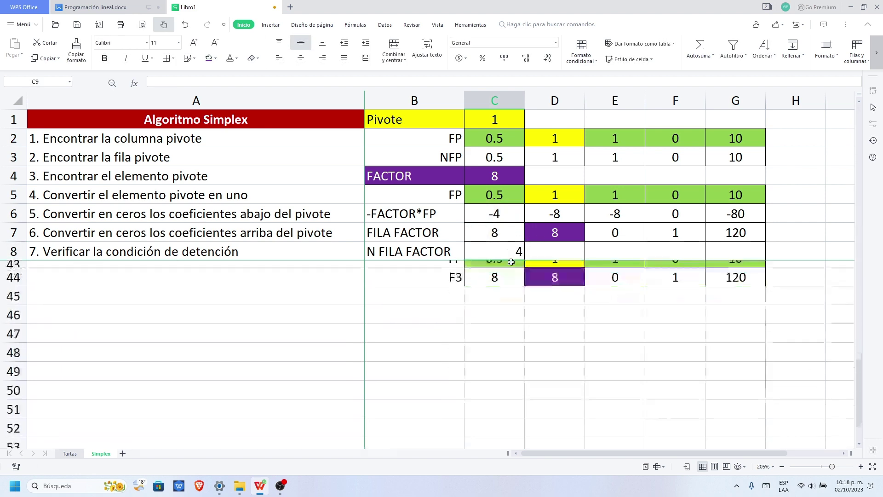
scroll(522, 246, up, 2)
click(547, 215)
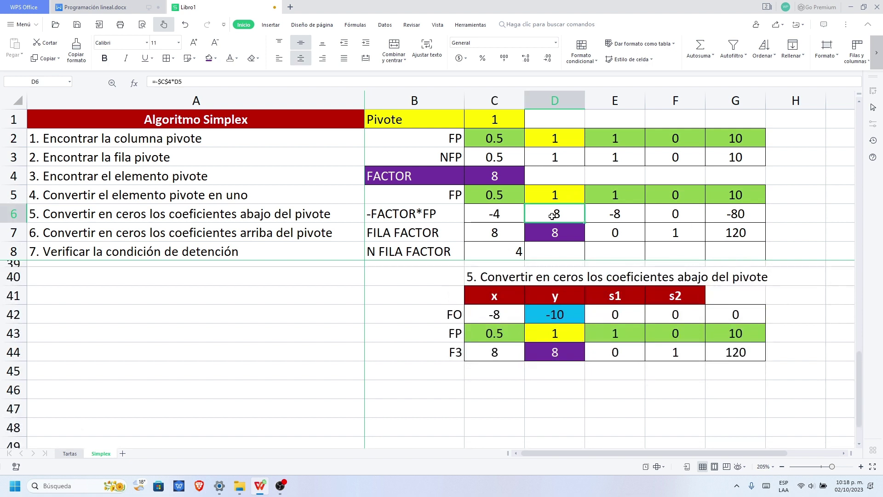
click(555, 233)
click(481, 252)
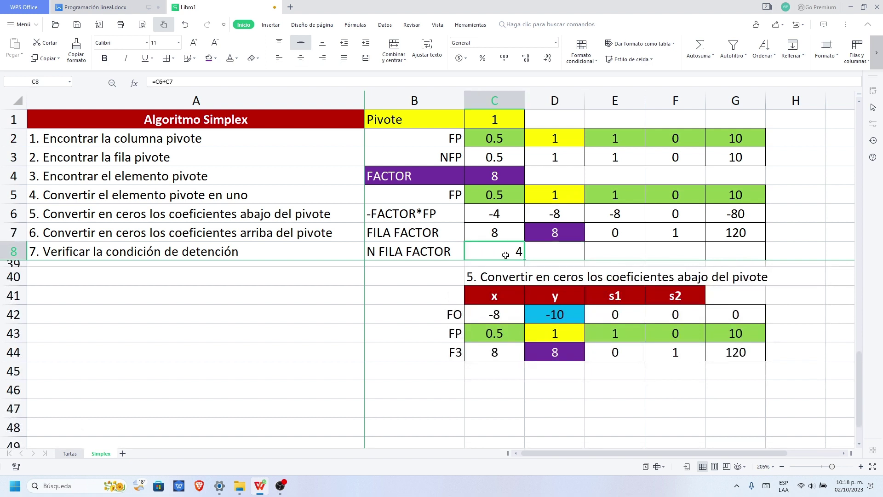
Center the contents of cells C8:G8 horizontally.
key(shift+Right)
key(shift+Right)
key(shift+Right)
key(shift+Right)
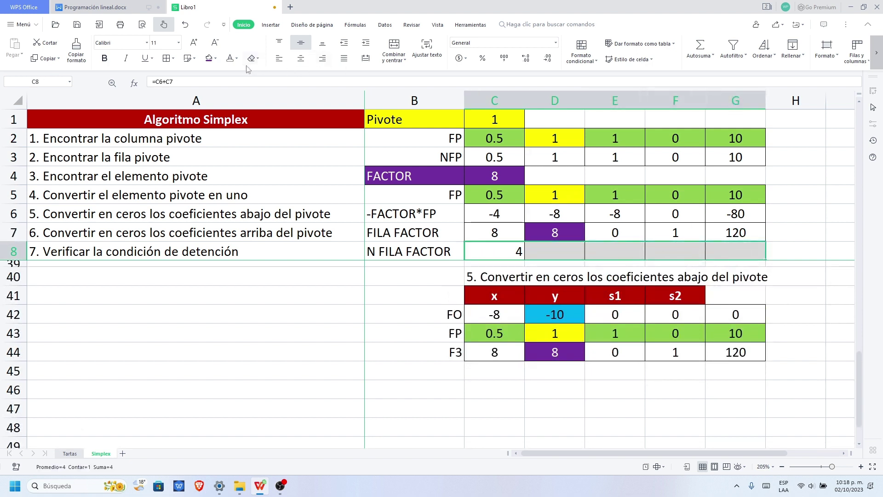
click(303, 60)
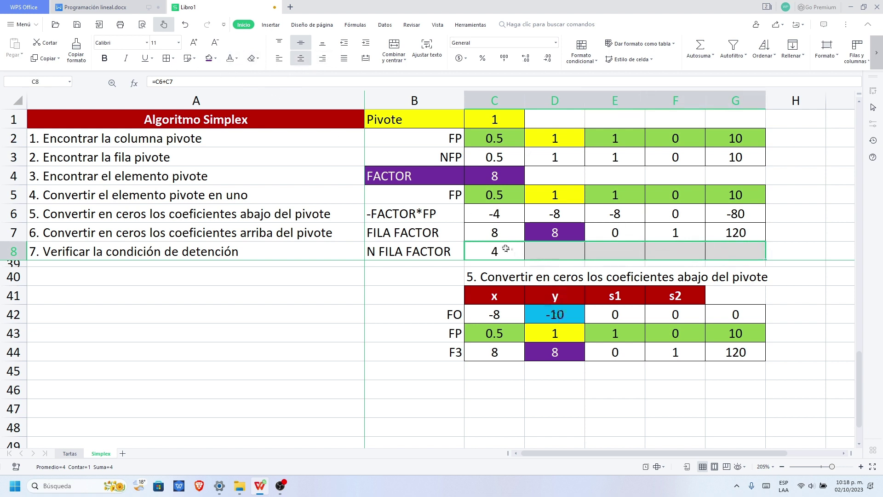
Fill the sum formula from C8 across the N FILA FACTOR row through G8.
click(501, 217)
click(500, 233)
click(501, 247)
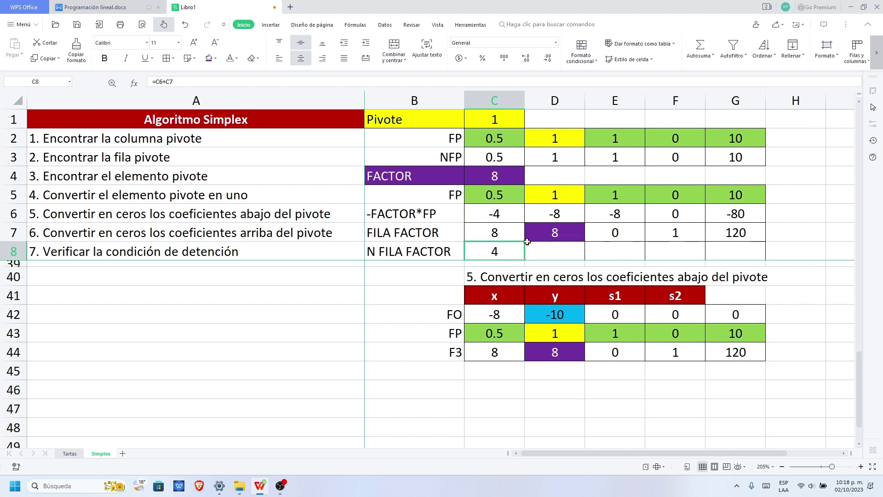
click(550, 220)
click(555, 232)
click(558, 251)
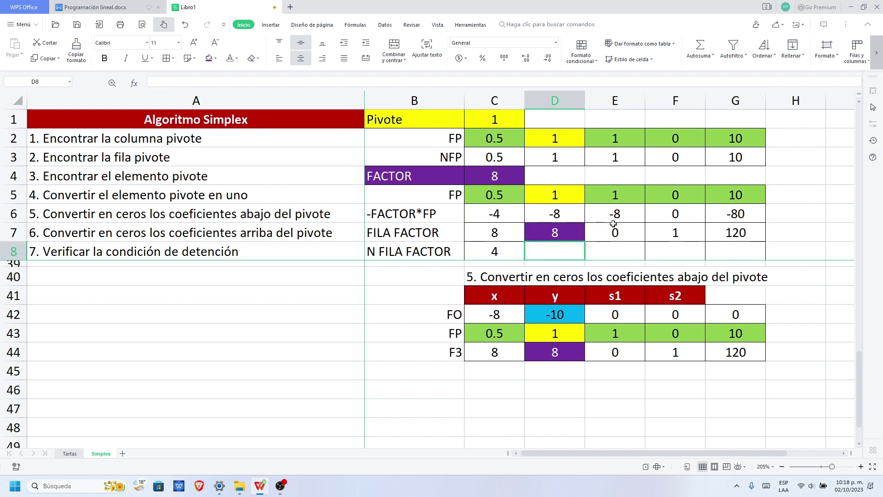
click(597, 229)
click(550, 257)
click(523, 259)
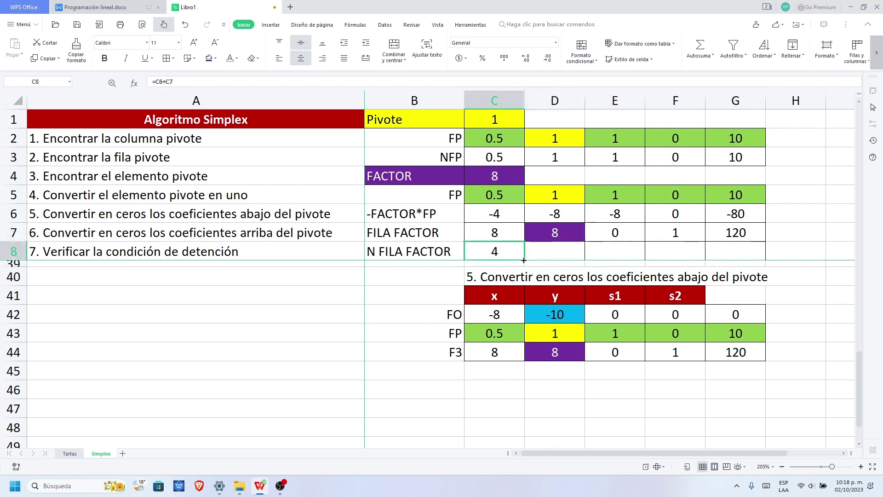
drag(563, 261, 751, 258)
Examine how rows 6 and 7 add up to the N FILA FACTOR row in each column from C to G.
click(502, 220)
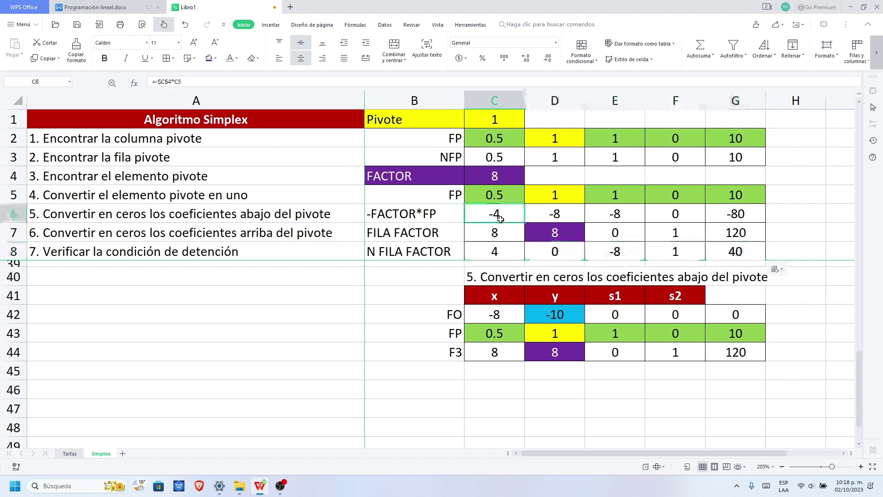
click(499, 230)
click(505, 254)
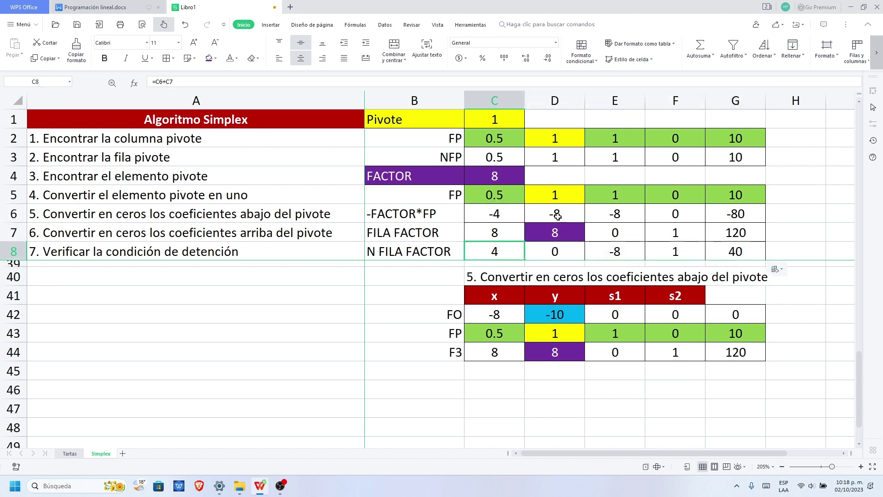
click(562, 212)
click(563, 230)
click(565, 251)
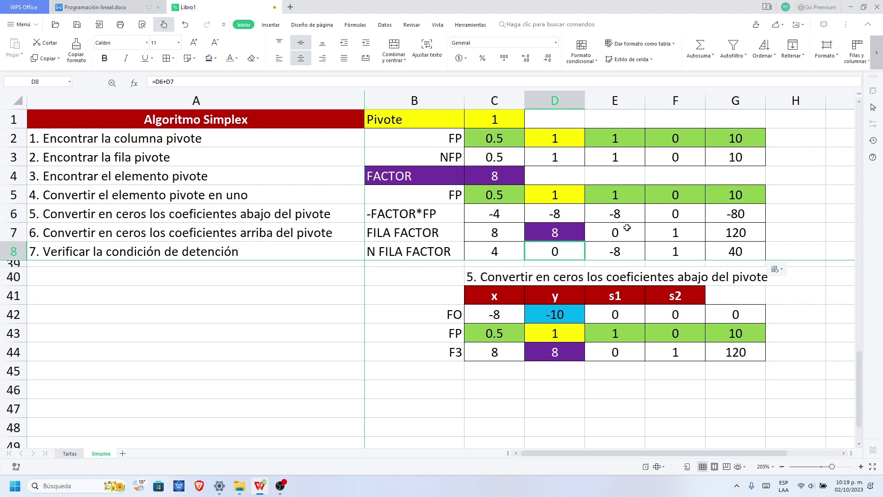
click(620, 216)
click(626, 230)
click(629, 248)
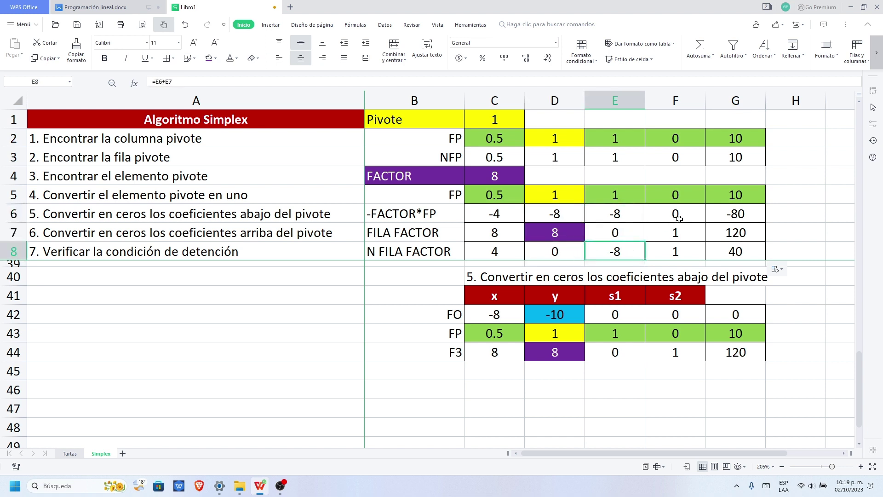
click(678, 218)
click(677, 230)
click(675, 251)
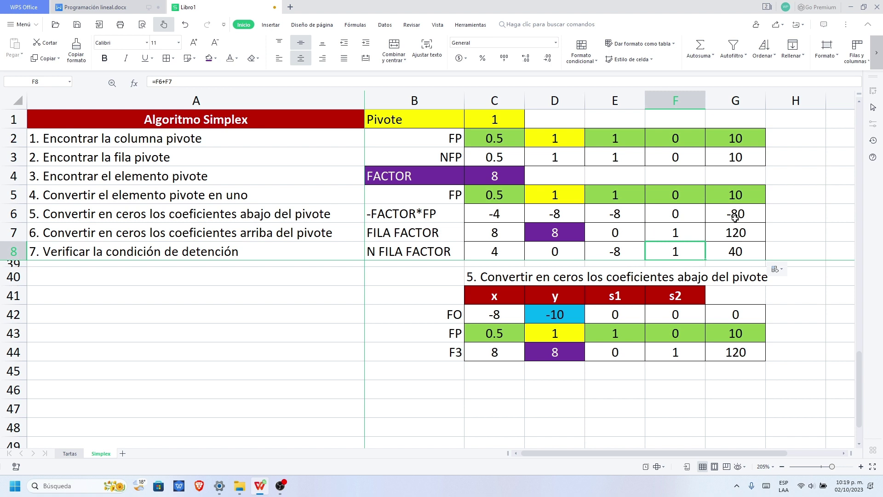
click(737, 216)
click(737, 232)
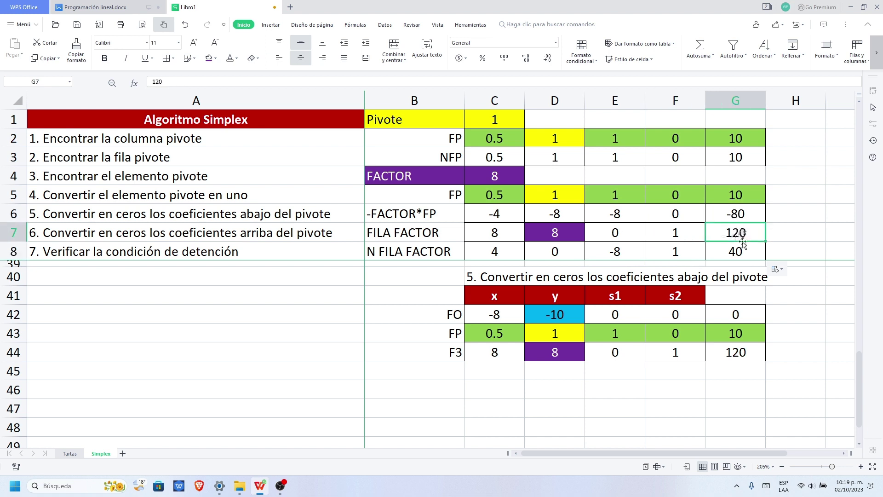
click(743, 217)
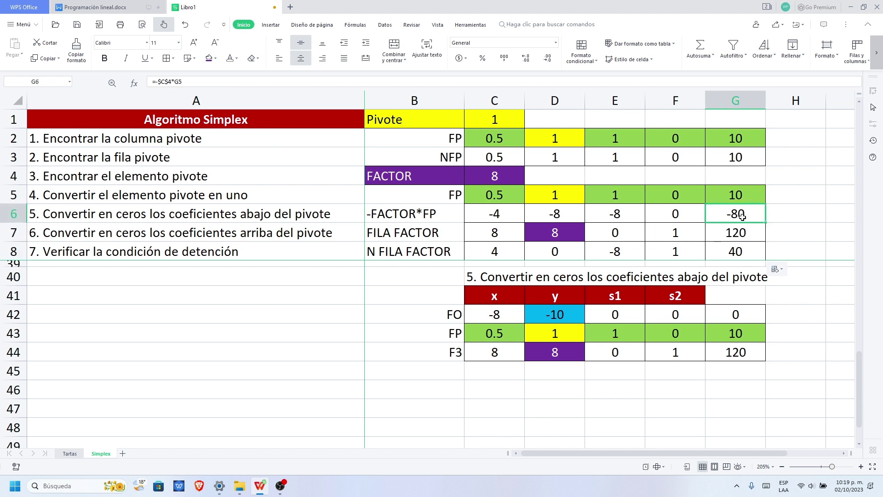
click(740, 246)
click(618, 405)
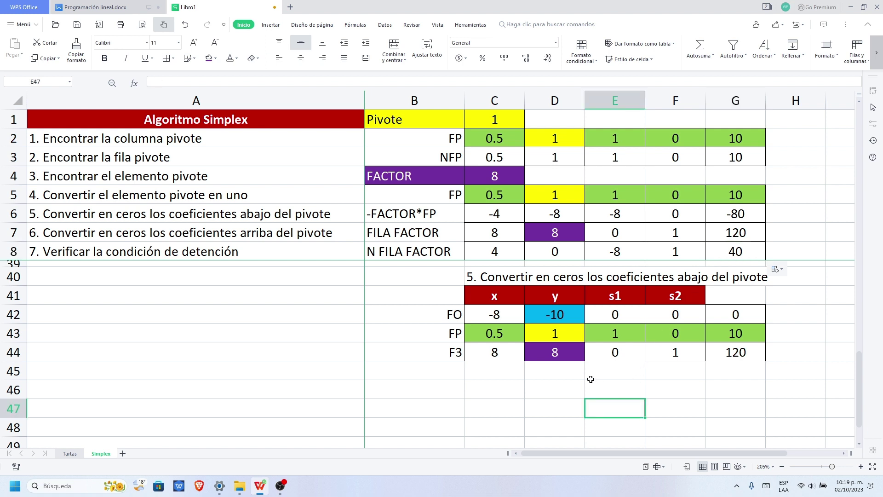
Copy the step 5 table in B40:G44 and paste it below, starting at B46.
scroll(568, 366, up, 3)
scroll(568, 365, down, 3)
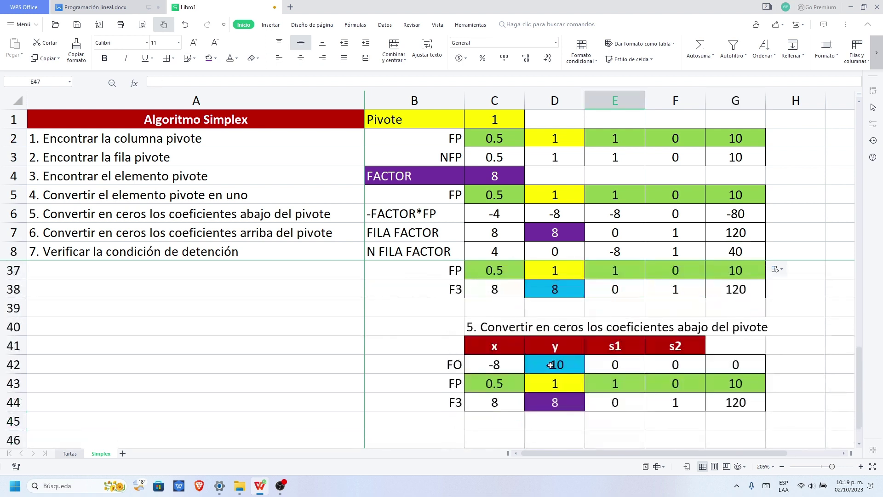
scroll(460, 322, up, 1)
click(446, 303)
drag(446, 303, 734, 384)
key(ctrl+c)
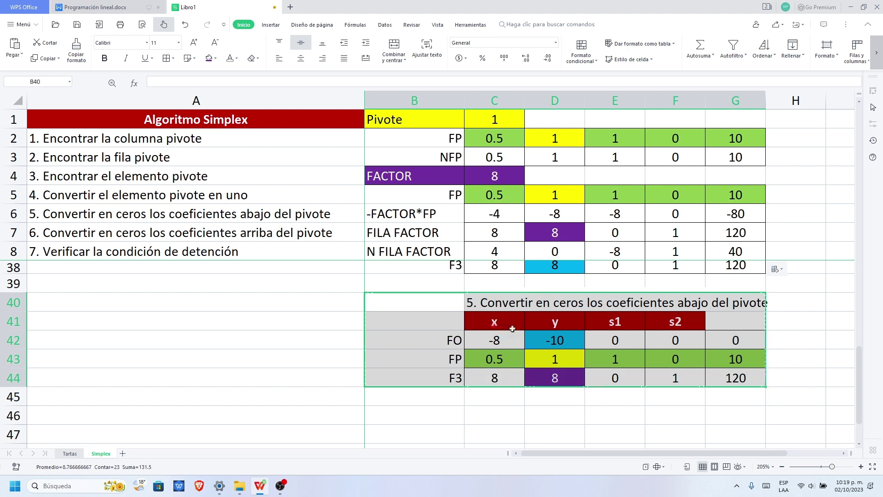
scroll(486, 319, down, 1)
scroll(487, 319, down, 2)
scroll(463, 308, up, 1)
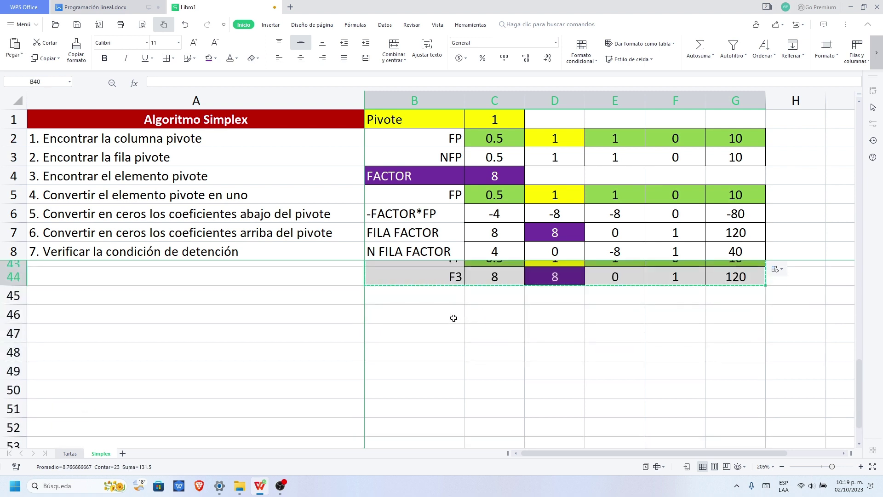
click(438, 318)
key(ctrl+v)
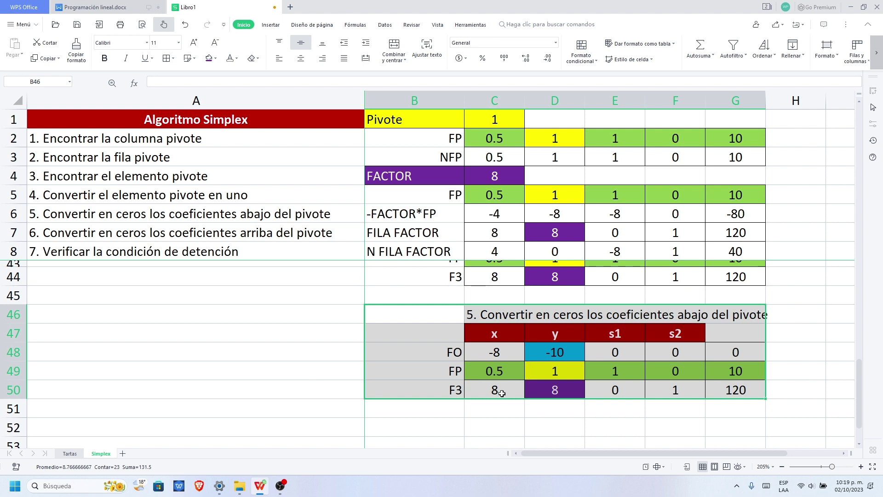
Clear the F3 row values in C50:G50 of the copied table.
click(498, 414)
drag(489, 395, 714, 389)
key(Delete)
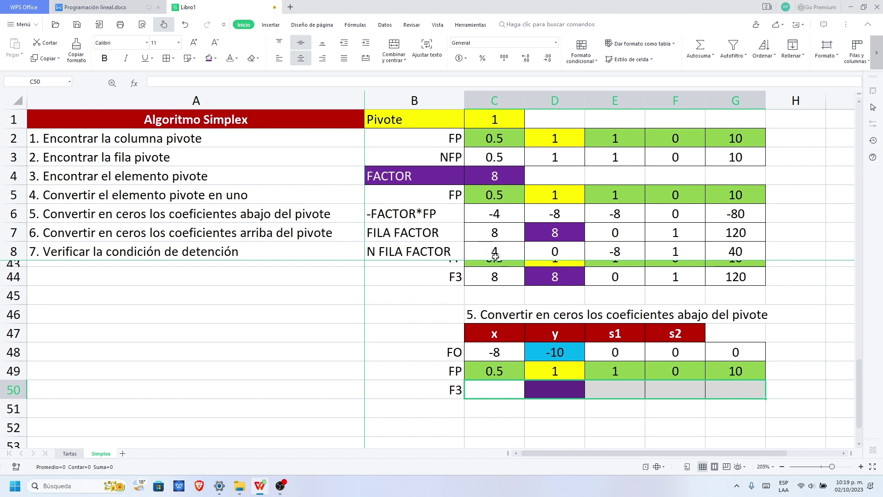
Copy the N FILA FACTOR row C8:G8 into the F3 row at C50 as values only.
scroll(495, 256, down, 1)
drag(495, 253, 736, 251)
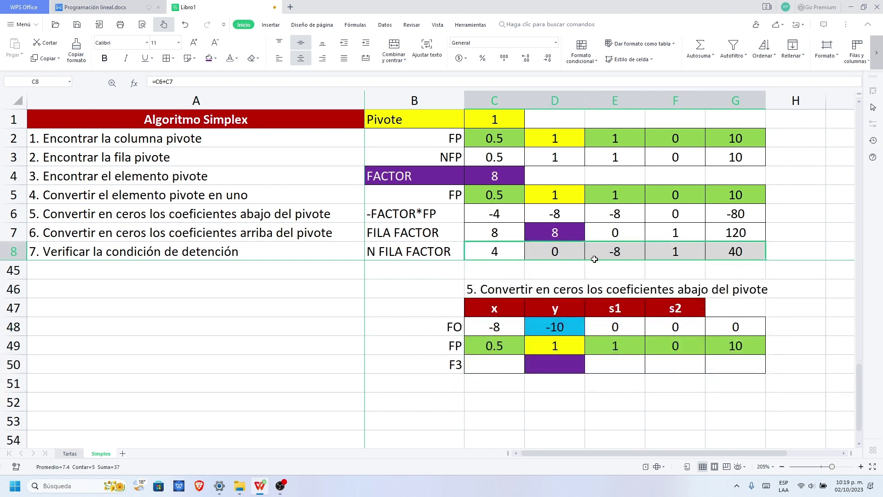
key(ctrl+c)
right_click(511, 370)
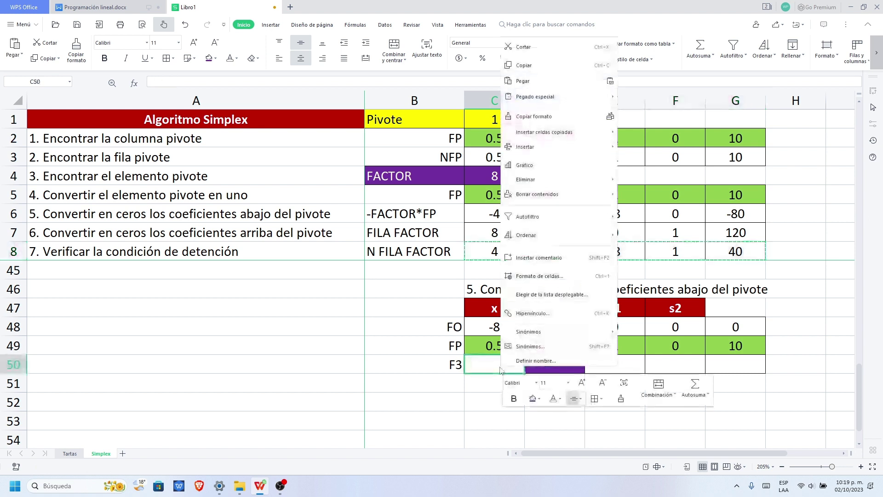
mouse_move(573, 97)
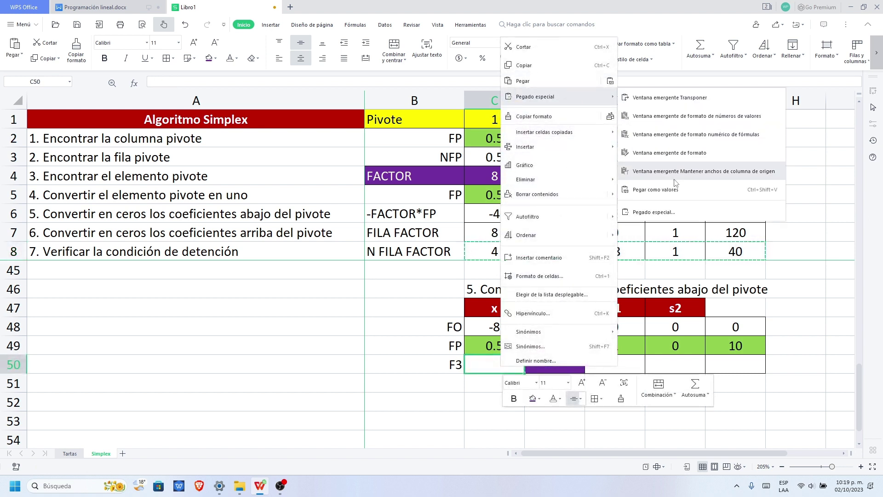
click(690, 171)
click(692, 396)
scroll(577, 348, up, 3)
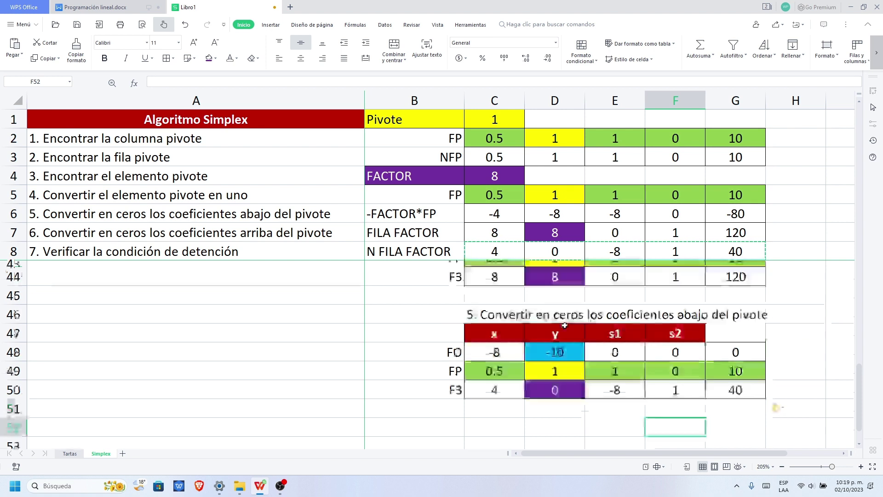
click(558, 351)
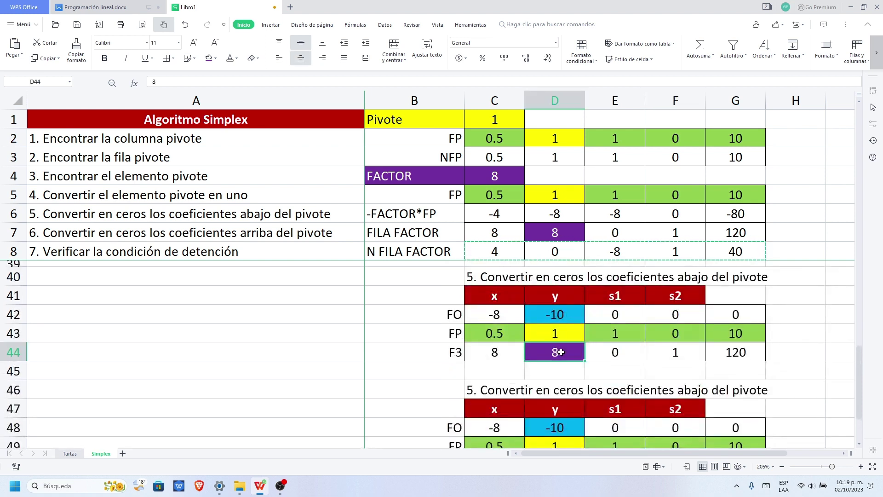
scroll(560, 345, down, 1)
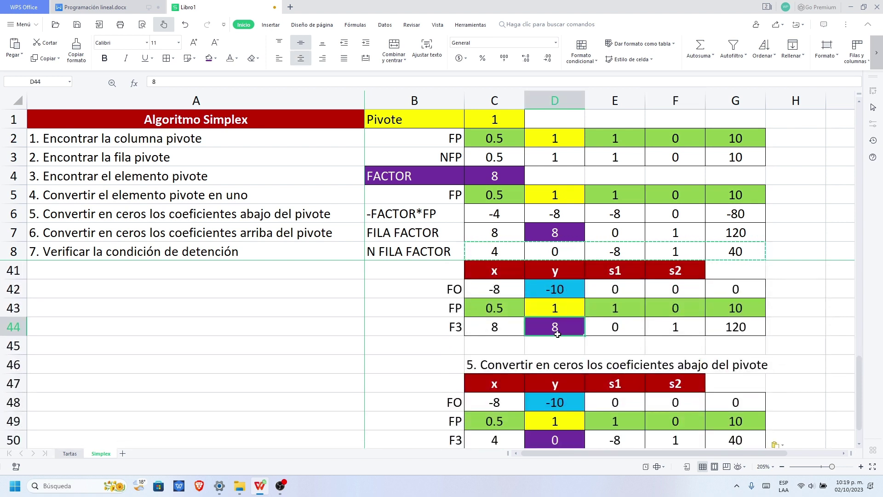
click(562, 439)
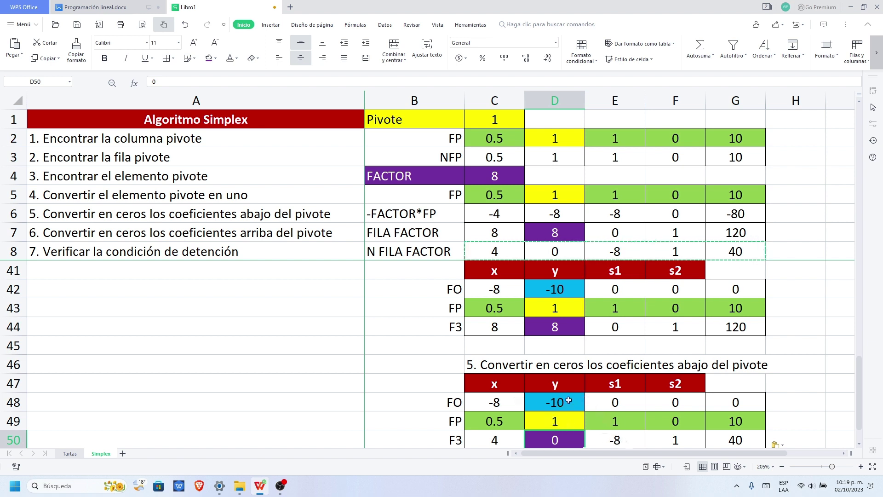
Replace the heading in C46 with the text copied from A7, "6. Convertir en ceros los coeficientes arriba del pivote".
click(473, 365)
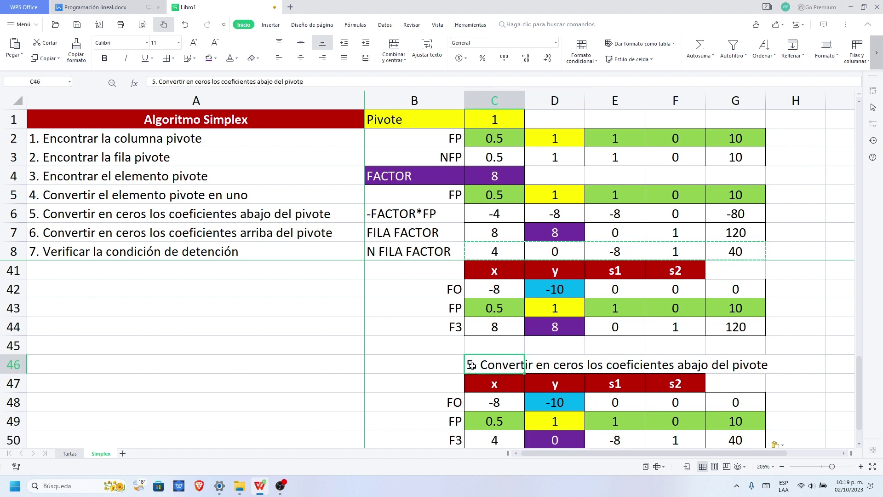
click(98, 226)
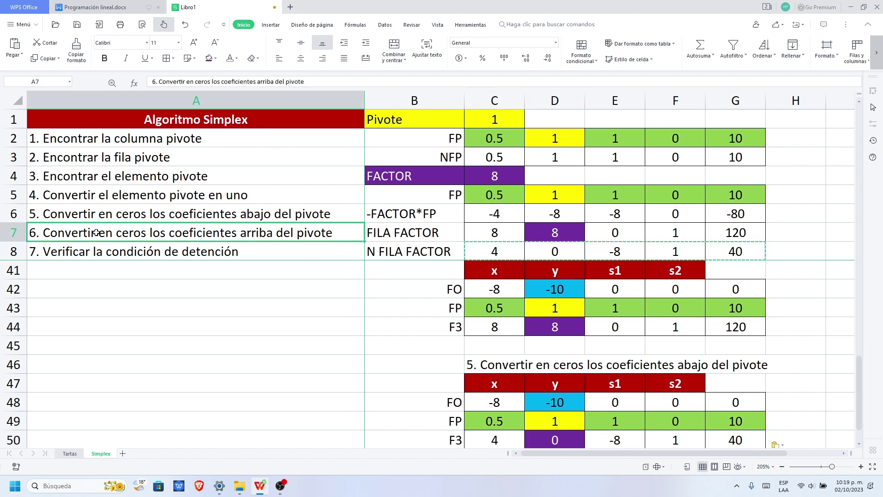
key(ctrl+c)
scroll(370, 311, down, 1)
scroll(370, 310, down, 1)
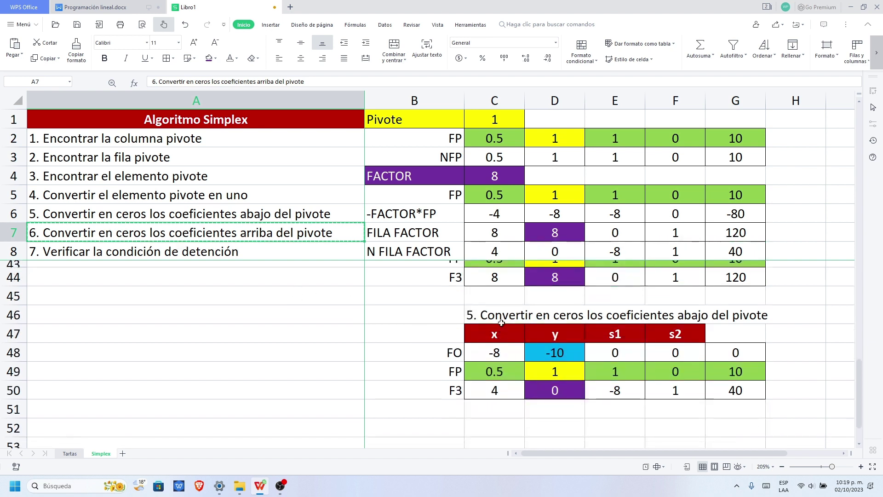
click(481, 315)
key(ctrl+v)
key(Escape)
click(563, 420)
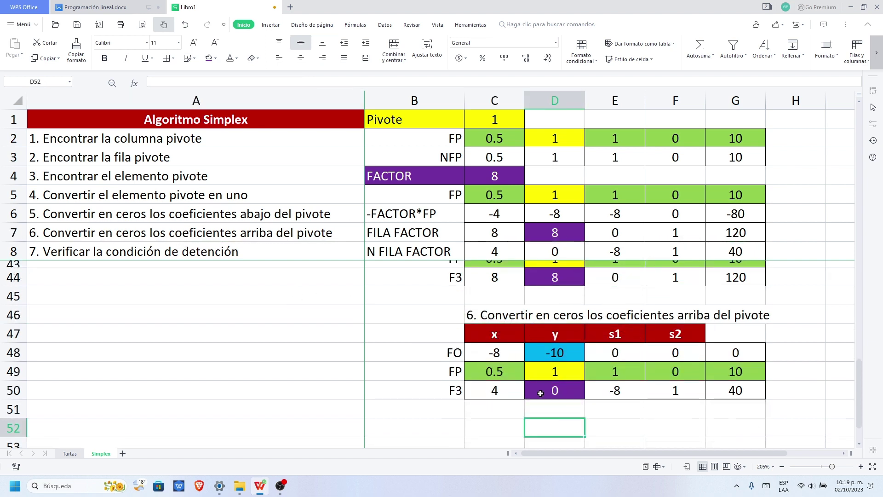
Compare the F3 row of the step 5 table with that of the step 6 table, especially the y coefficients in D44 and D50.
scroll(538, 385, down, 1)
scroll(533, 359, up, 5)
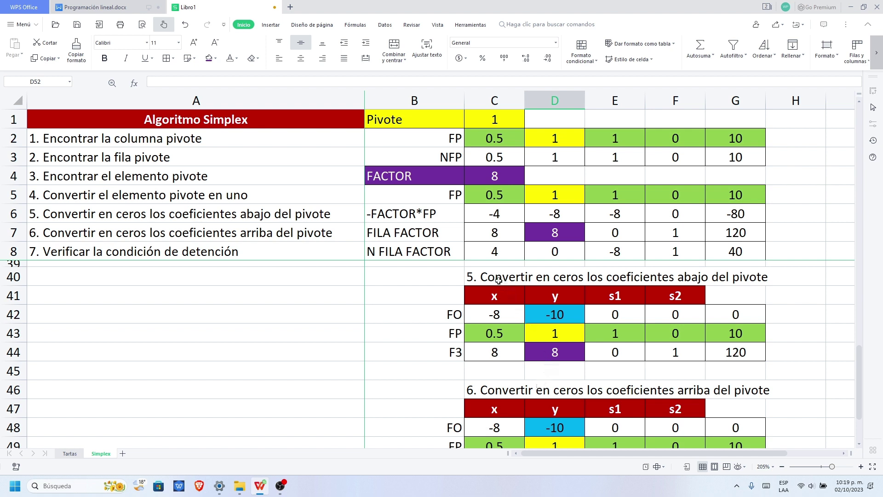
drag(496, 279, 671, 297)
click(557, 357)
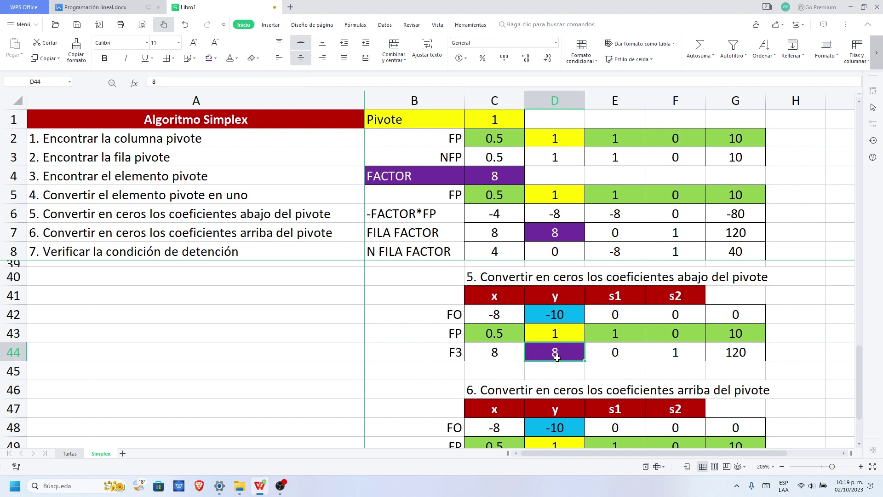
scroll(554, 353, down, 1)
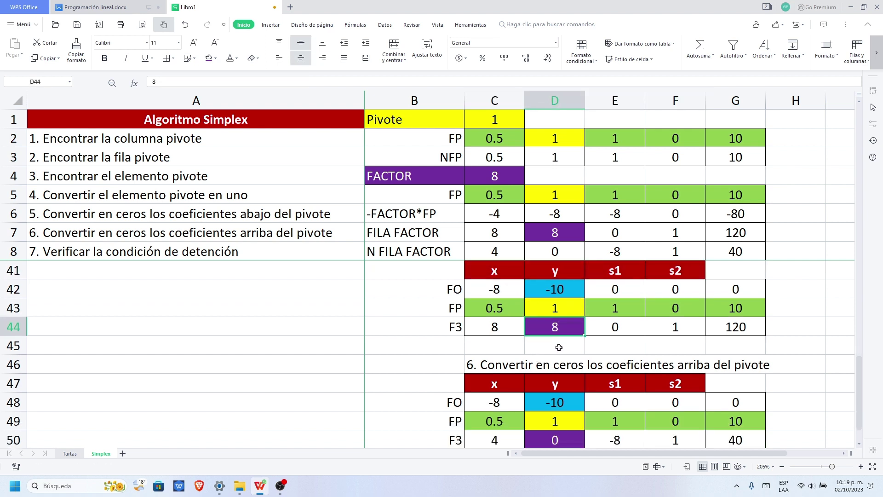
scroll(566, 377, down, 1)
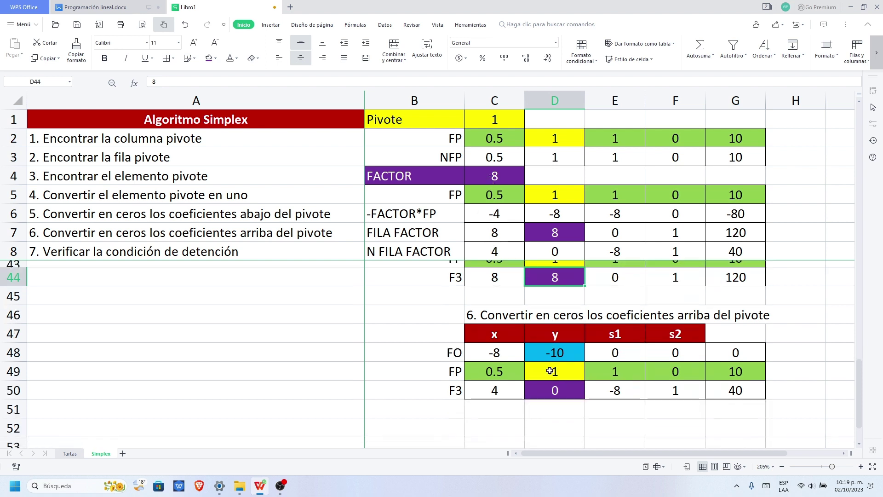
scroll(555, 340, up, 1)
drag(509, 305, 733, 304)
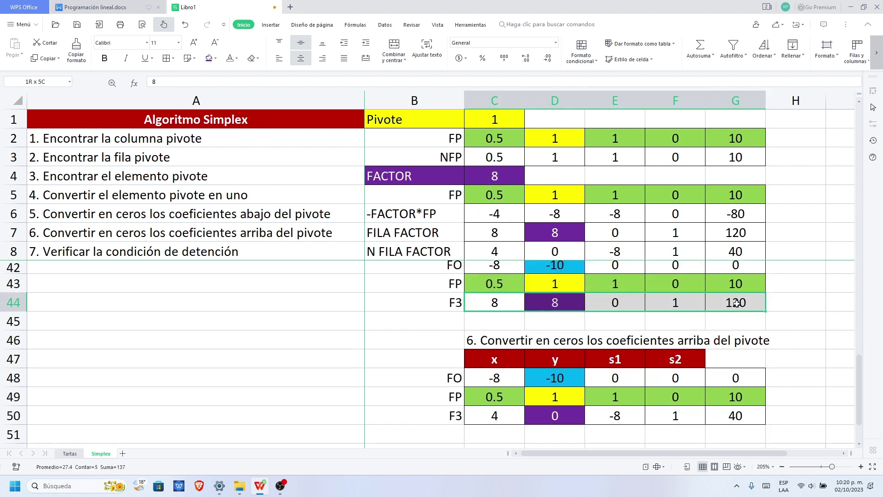
click(565, 308)
click(538, 416)
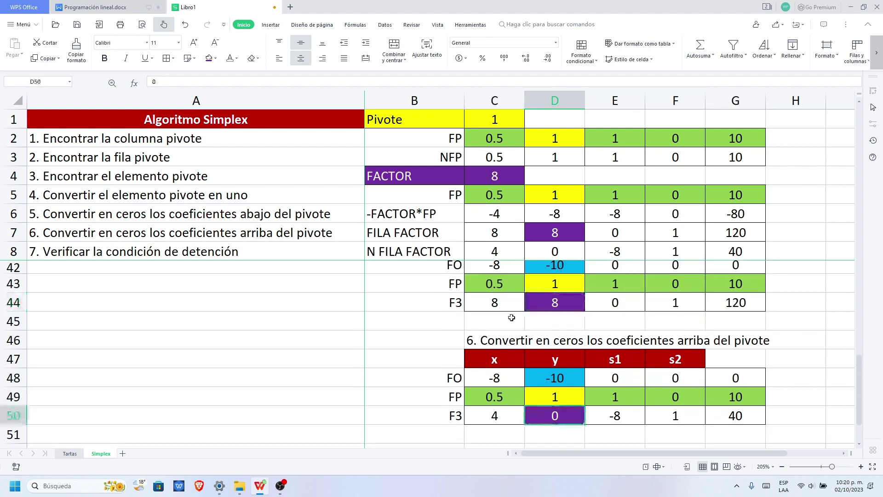
Format the FO row's y coefficient in D48 as the factor, with a purple fill and white font.
drag(499, 420, 745, 416)
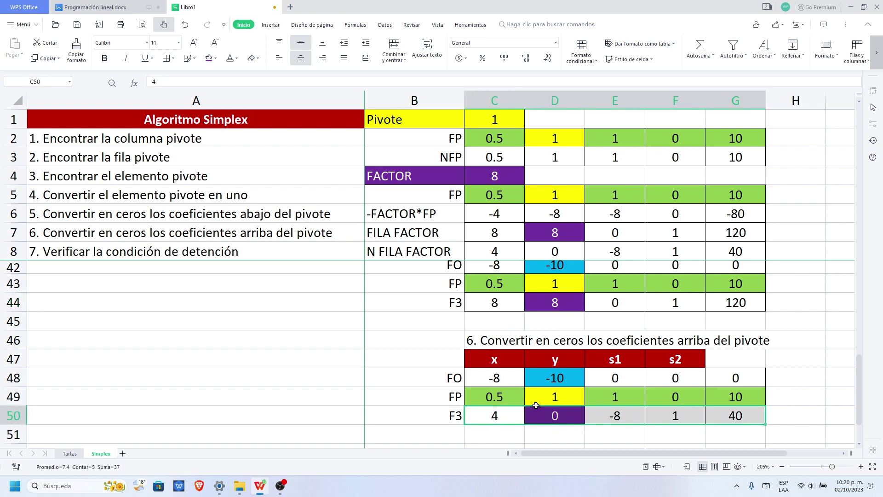
scroll(536, 404, down, 1)
click(557, 394)
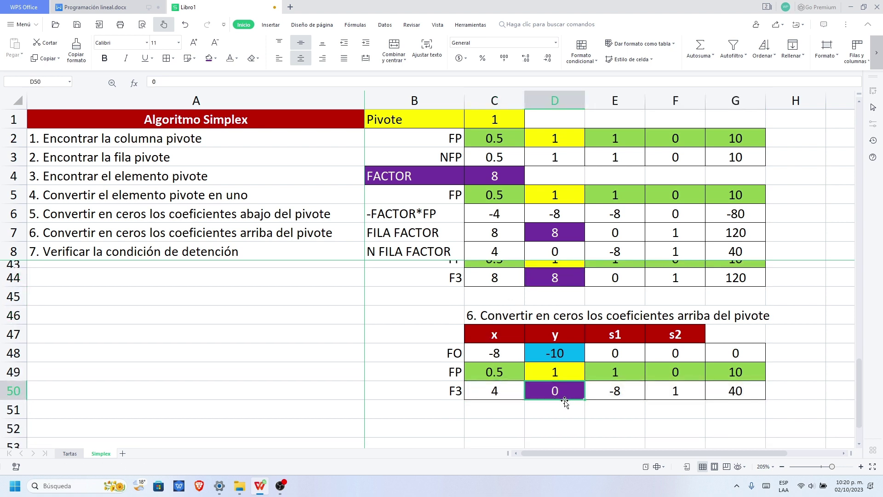
scroll(564, 401, up, 1)
click(546, 374)
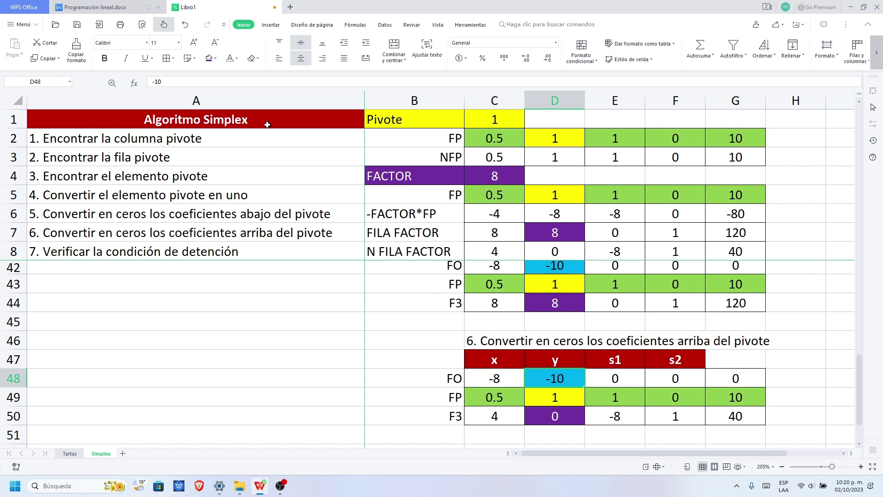
click(230, 59)
Reset the F3 row's y coefficient in D50 to a black font with no fill.
click(558, 411)
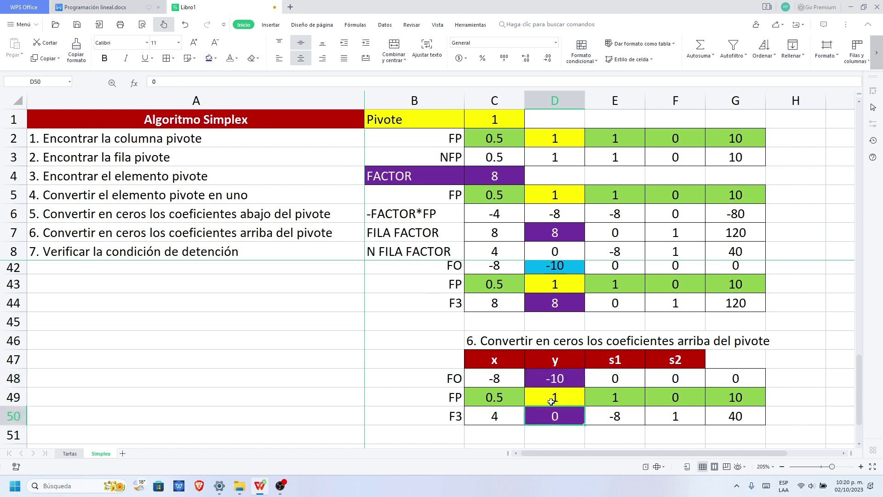
click(237, 58)
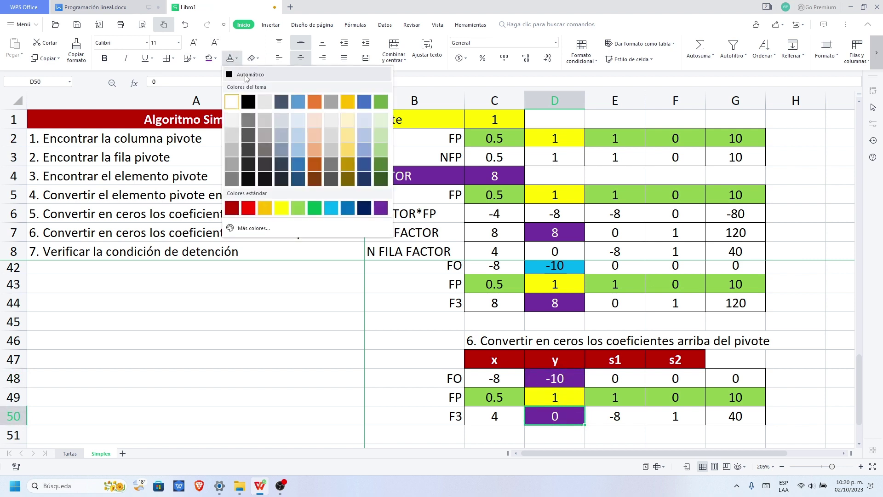
click(230, 102)
click(216, 59)
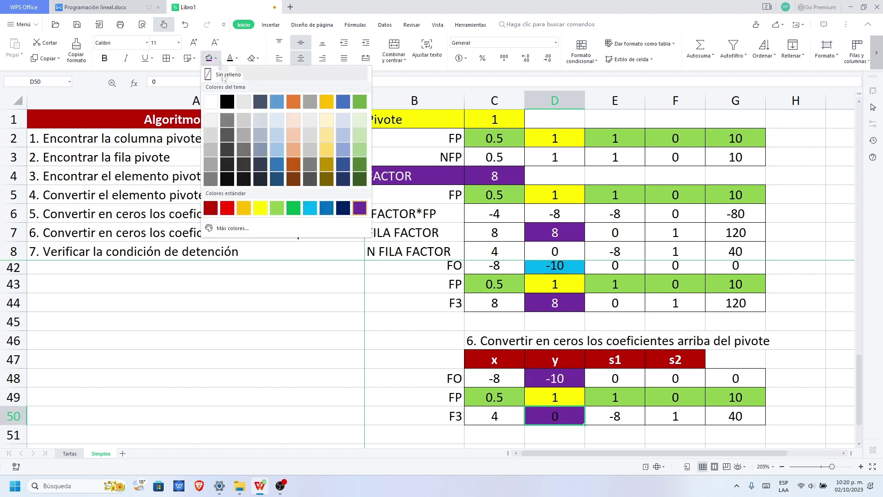
click(226, 75)
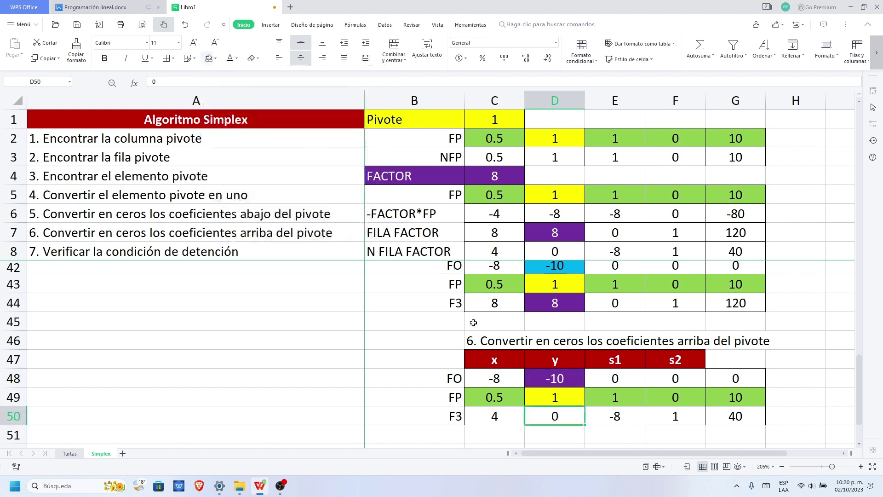
Set the FACTOR value in C4 to -10, the FO row's y coefficient from D48.
click(559, 378)
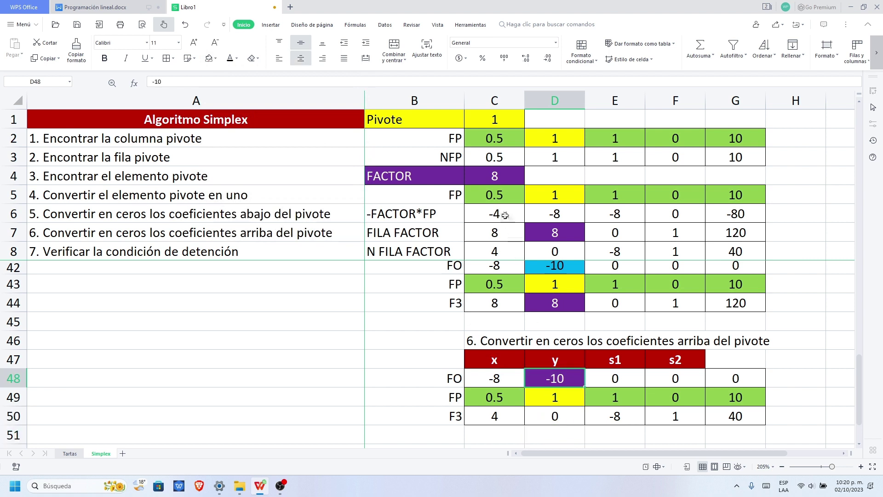
click(493, 173)
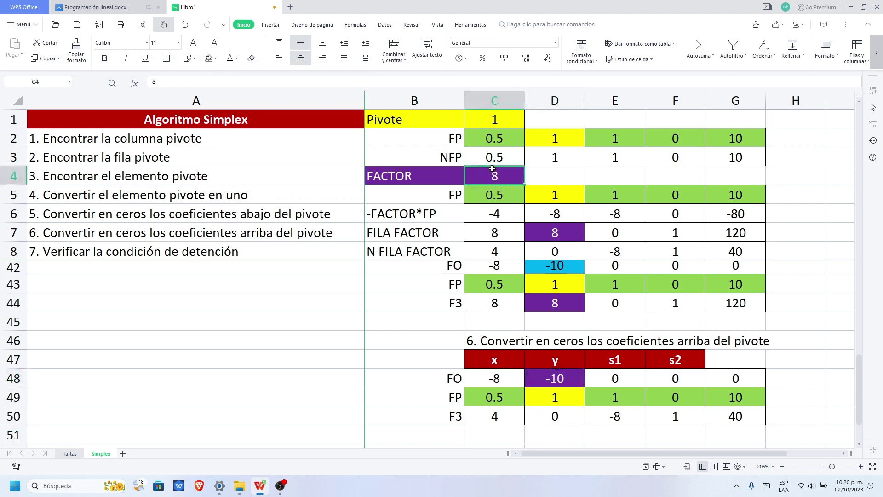
text(-10)
key(Return)
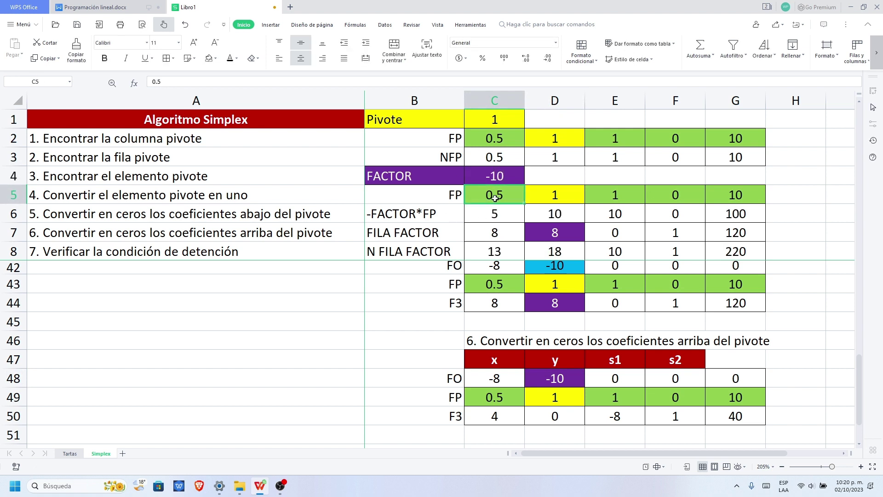
Copy the step 6 table's FP row C49:G49 into the FP row at C5.
drag(494, 396, 749, 395)
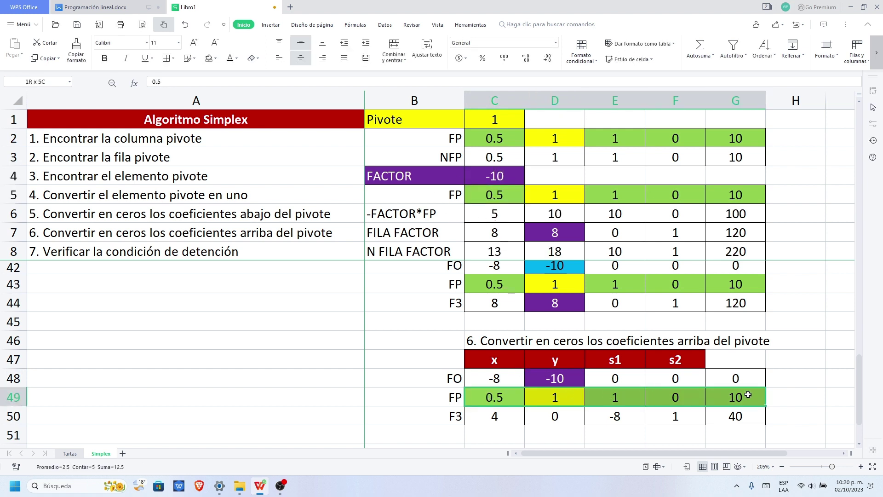
key(ctrl+c)
click(495, 197)
key(ctrl+v)
key(Escape)
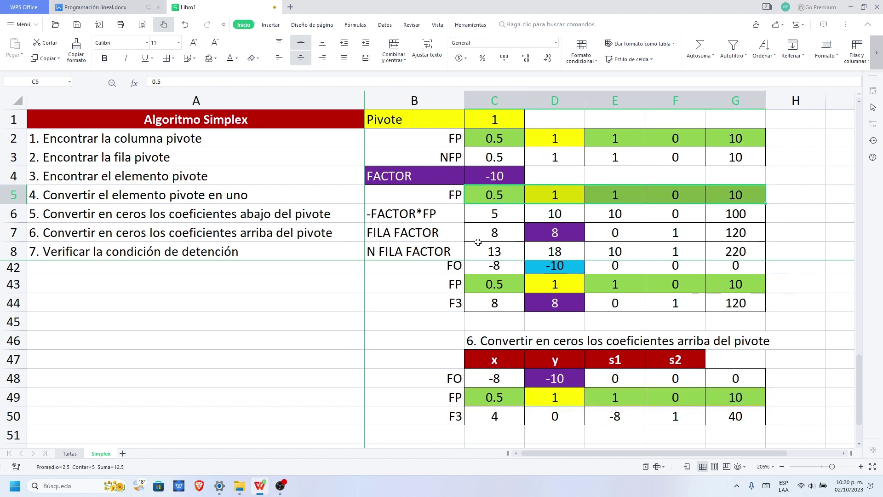
Examine the -FACTOR*FP row C6:G6 and how it derives from the FACTOR in C4 and the FP row.
click(479, 244)
click(493, 220)
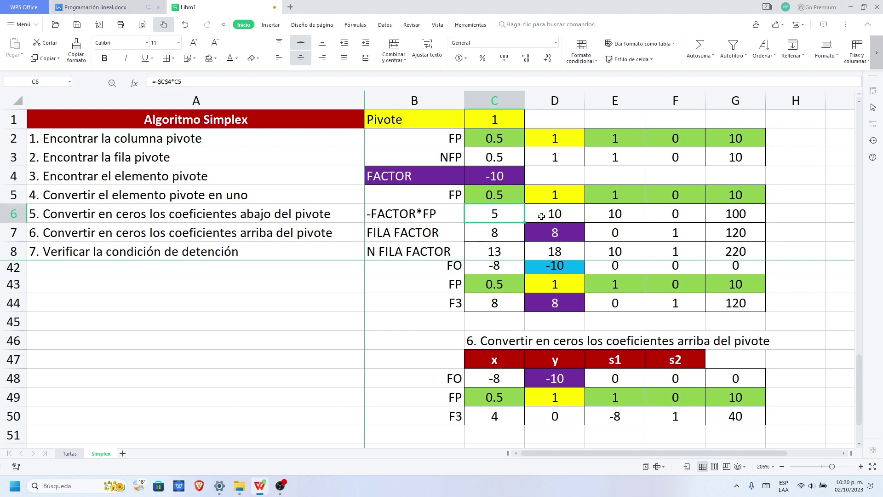
key(shift+Right)
key(shift+Right)
key(shift+Right)
key(shift+Right)
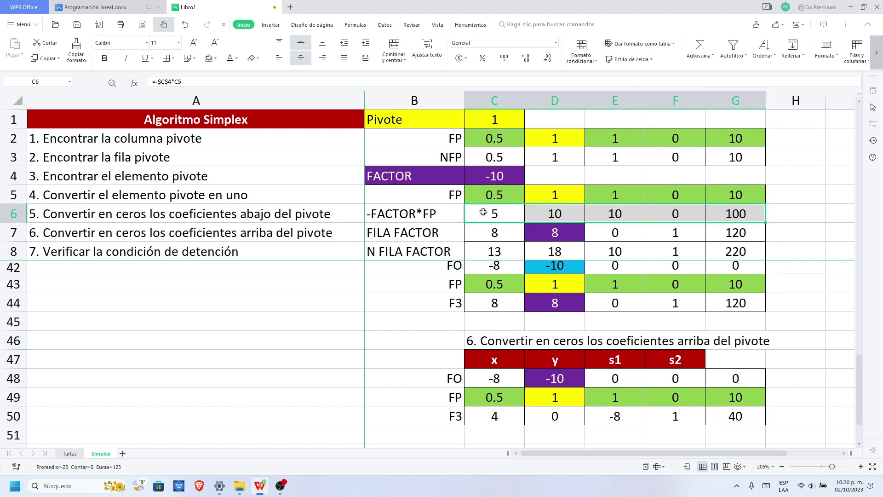
click(492, 179)
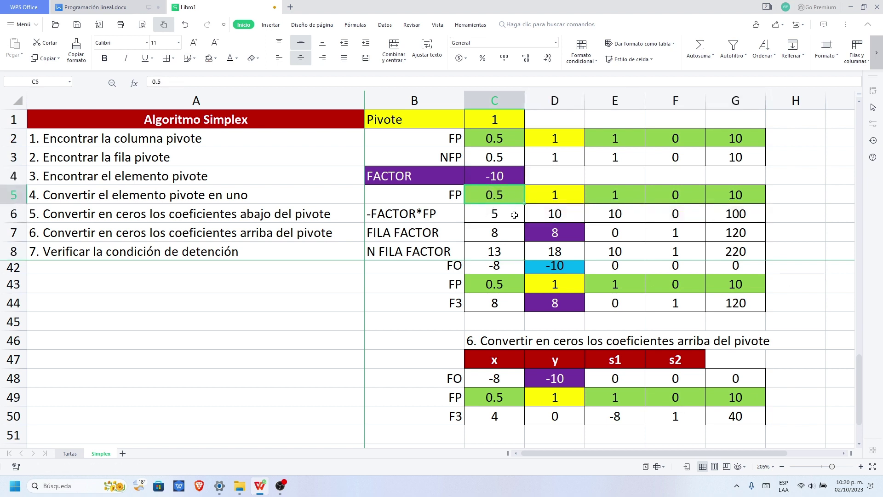
click(487, 214)
key(shift+Right)
key(shift+Right)
key(shift+Right)
key(shift+Right)
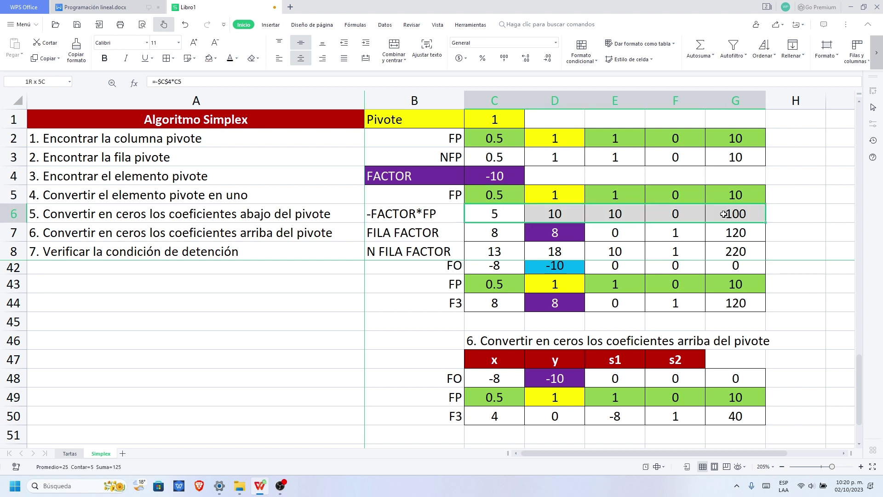
Copy the FO row C48:G48 into the FILA FACTOR row at C7 and check the y column in D6:D8.
click(476, 235)
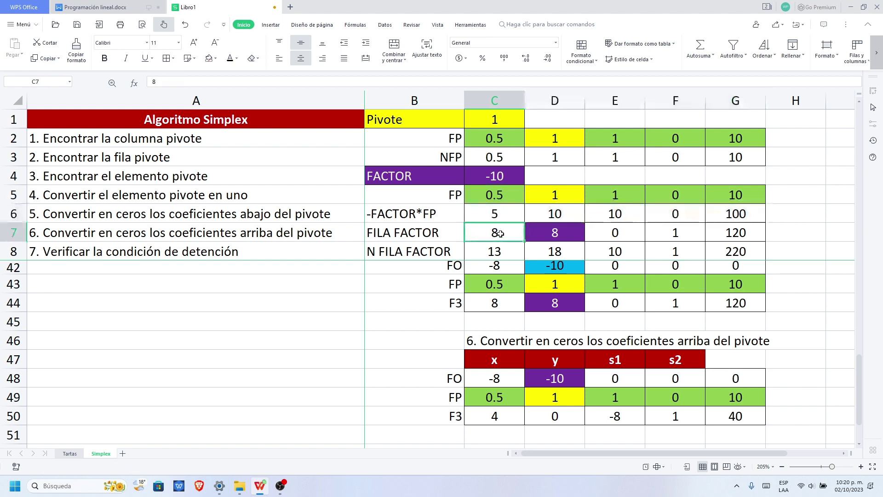
key(shift+Right)
key(shift+Right)
key(shift+Right)
key(shift+Right)
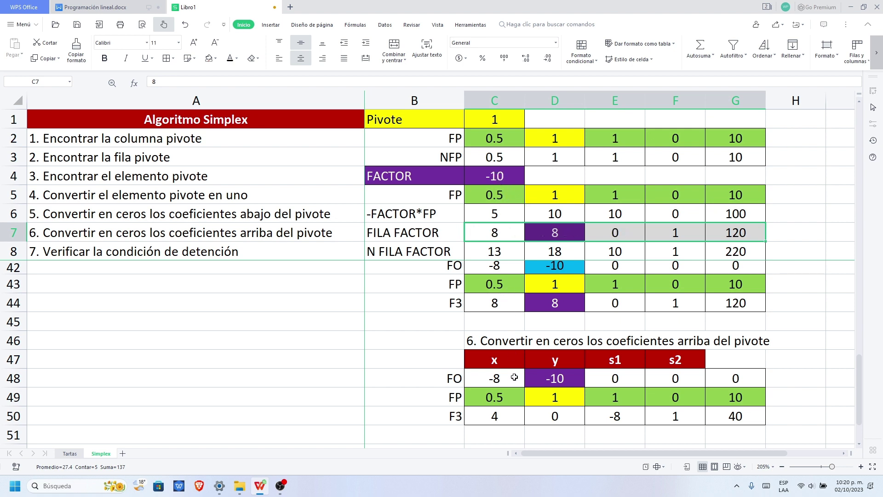
drag(494, 378, 718, 374)
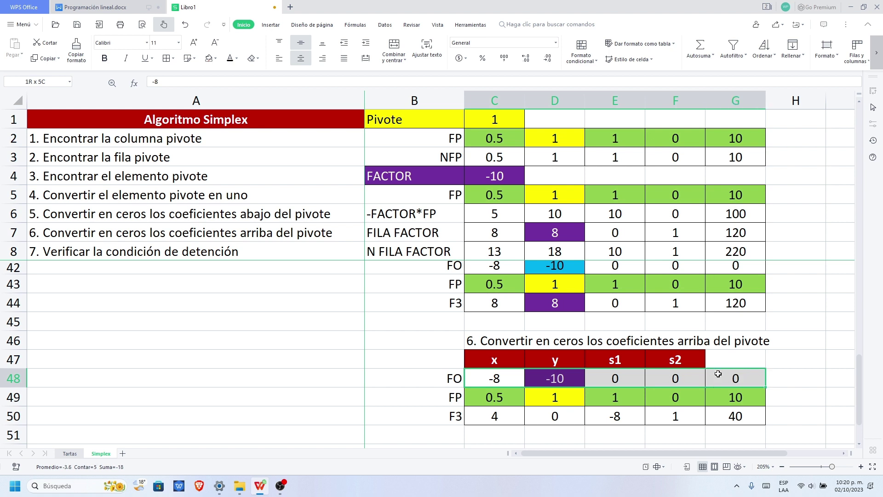
key(ctrl+c)
click(496, 234)
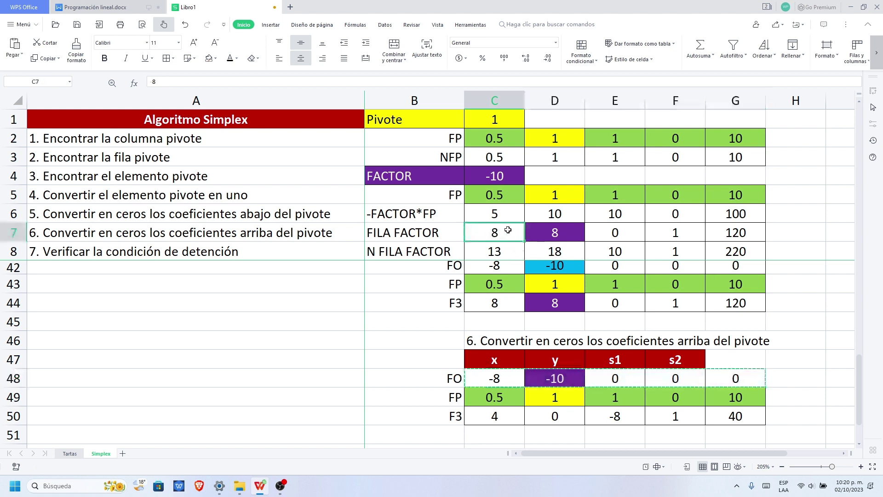
key(ctrl+v)
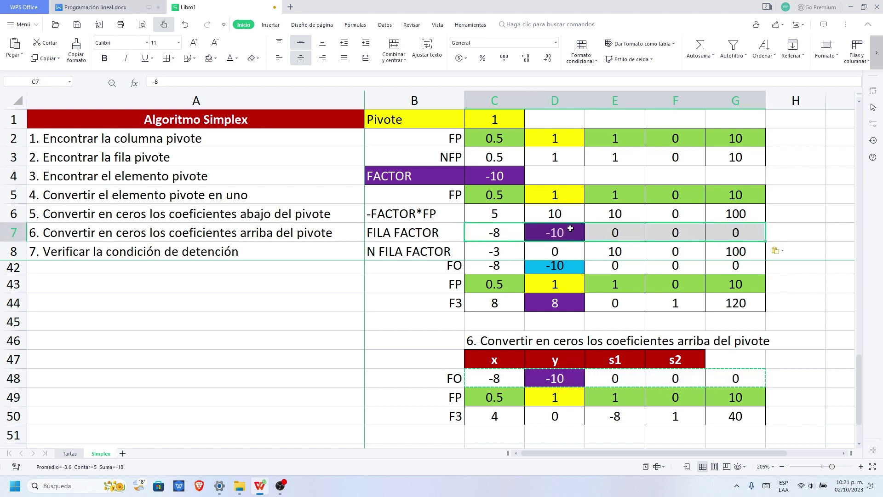
scroll(511, 282, down, 3)
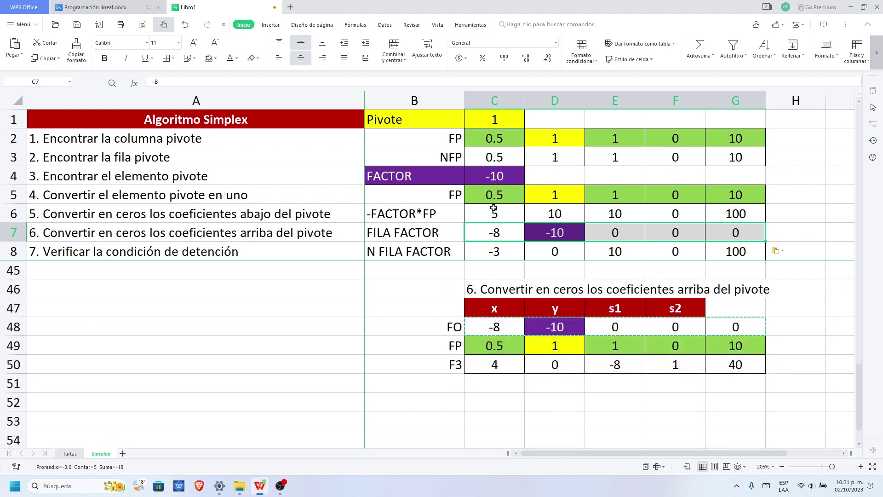
click(543, 219)
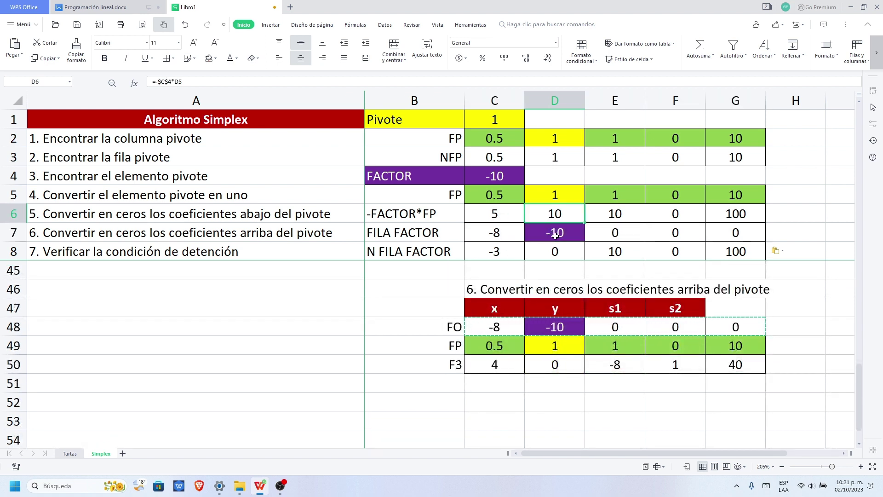
click(559, 236)
click(562, 249)
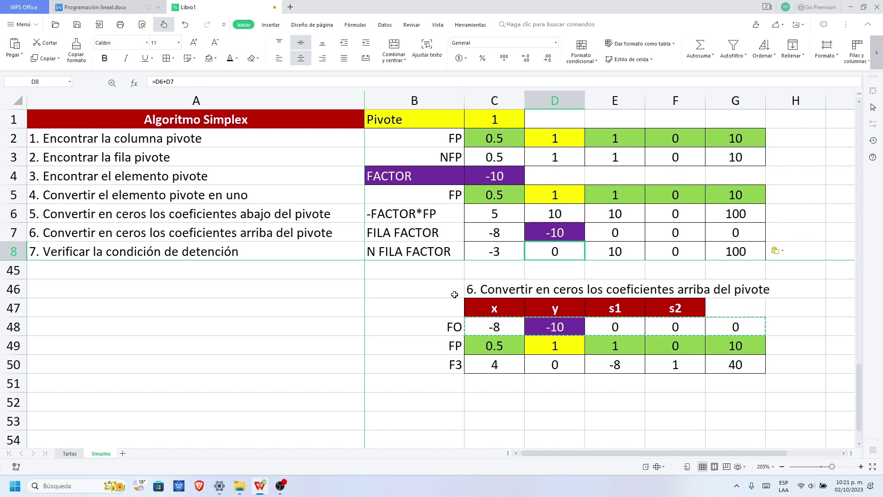
Duplicate the step 6 heading and table in B46:G50 to B52.
drag(458, 289, 733, 357)
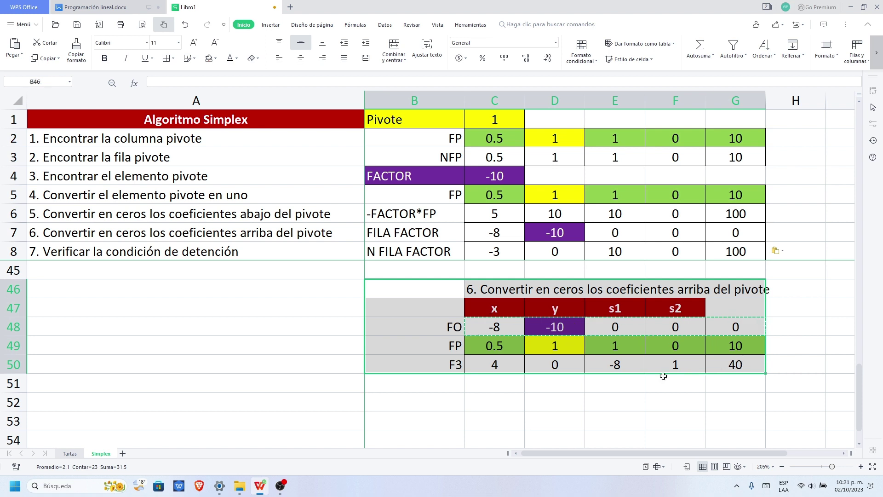
key(ctrl+c)
click(457, 408)
key(ctrl+v)
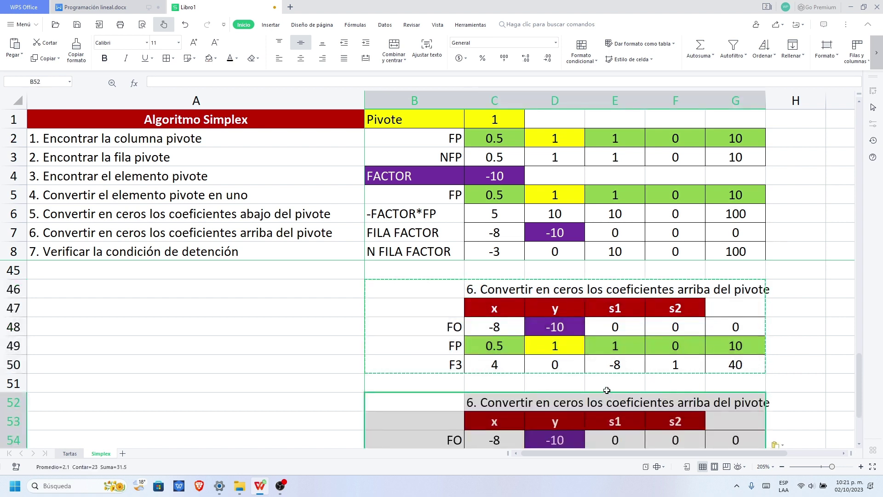
Clear the FO row values in C54:G54 of the duplicated table.
scroll(607, 390, down, 2)
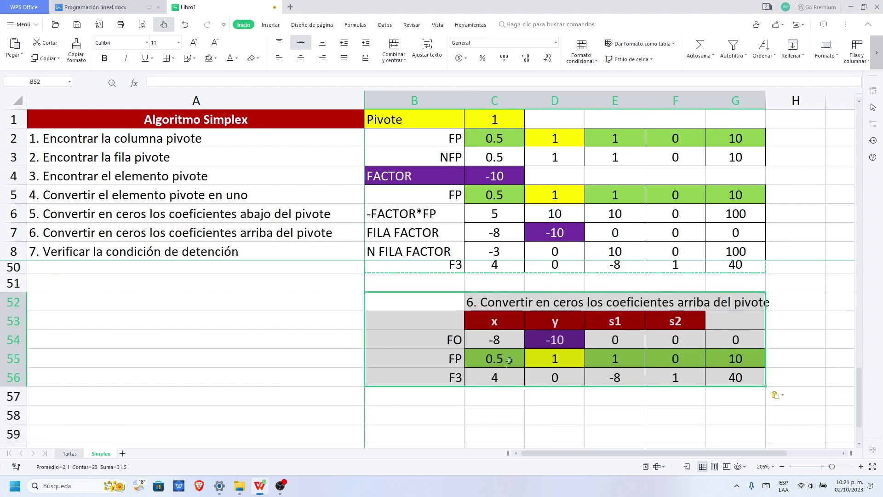
drag(483, 340, 709, 336)
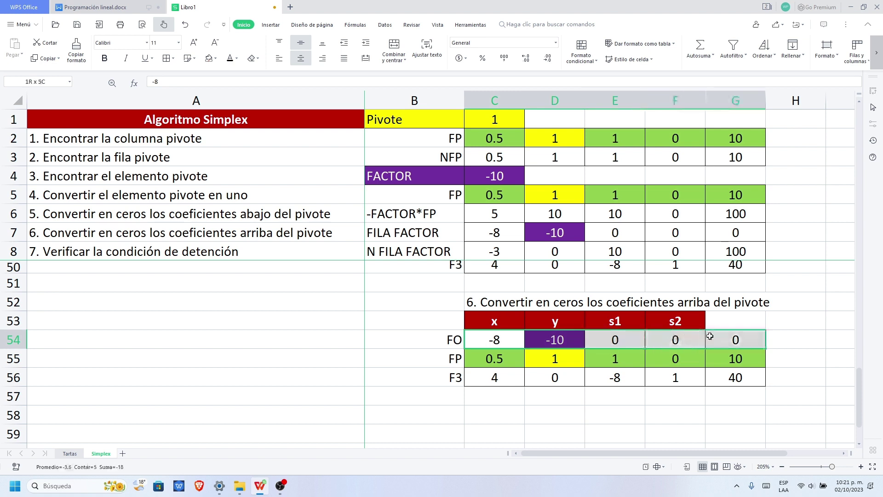
key(Delete)
Copy the N FILA FACTOR row C8:G8 into the FO row at C54 as values only.
scroll(521, 254, down, 1)
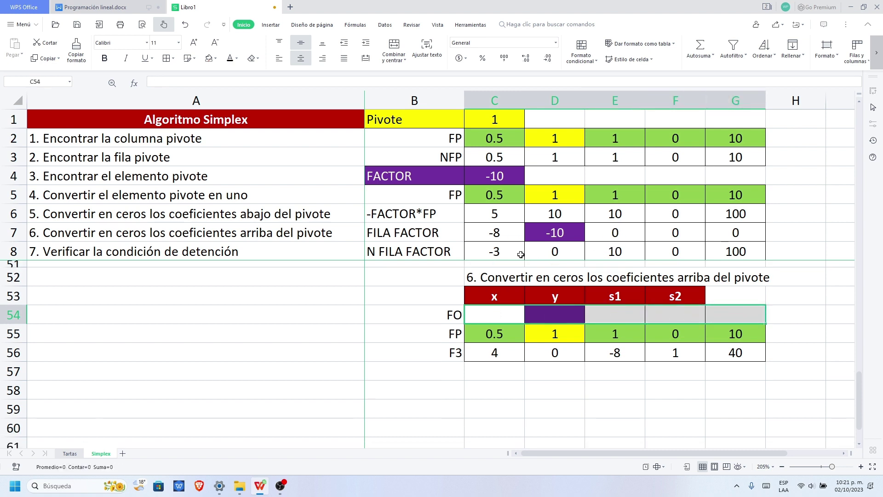
drag(483, 253, 736, 251)
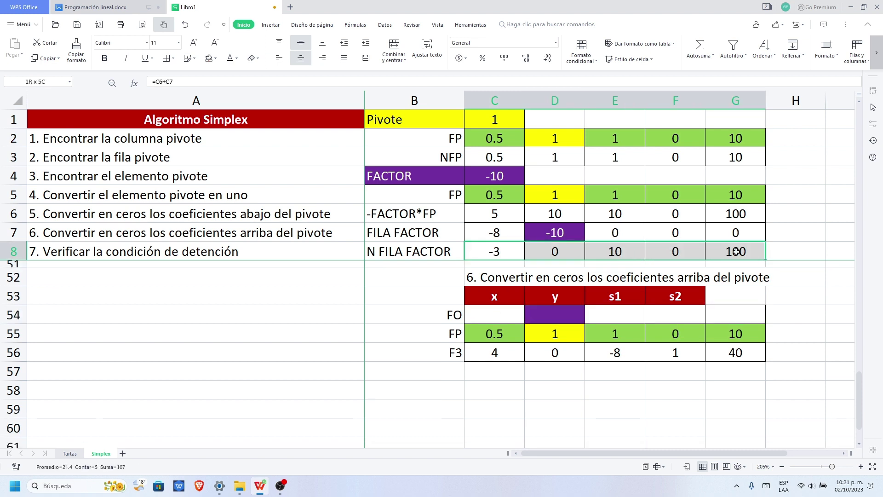
key(ctrl+c)
right_click(493, 313)
mouse_move(569, 63)
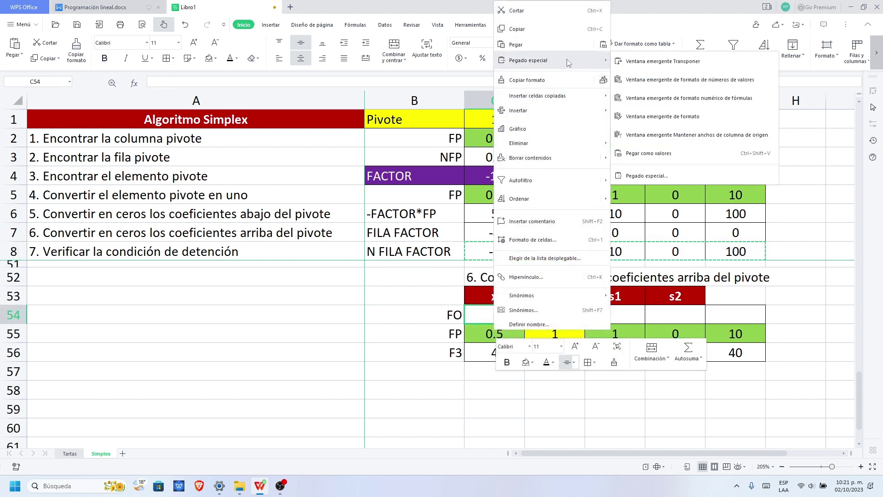
click(668, 154)
click(614, 368)
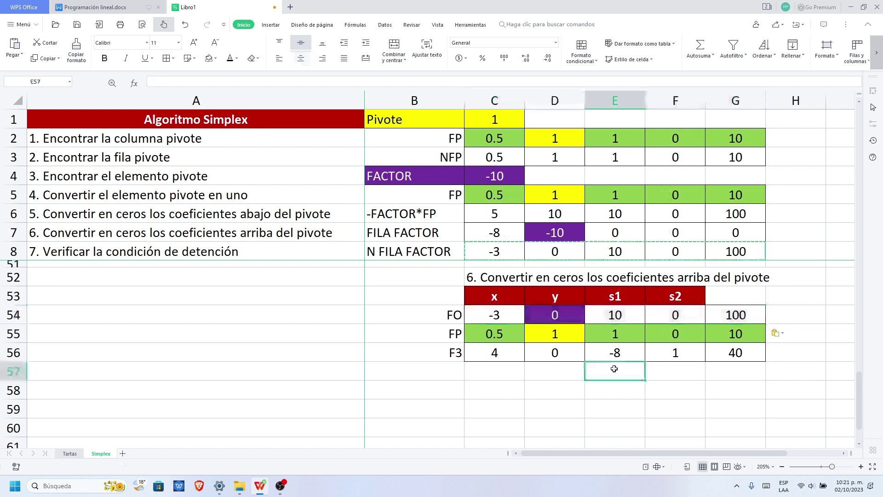
Compare the FO row's y coefficients in D48 and D54 across the two step 6 tables.
scroll(554, 354, up, 2)
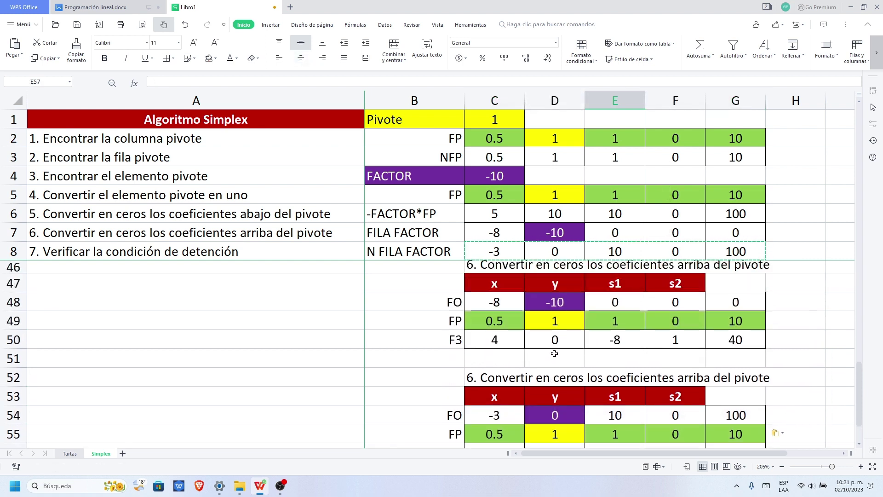
click(571, 296)
scroll(581, 365, down, 1)
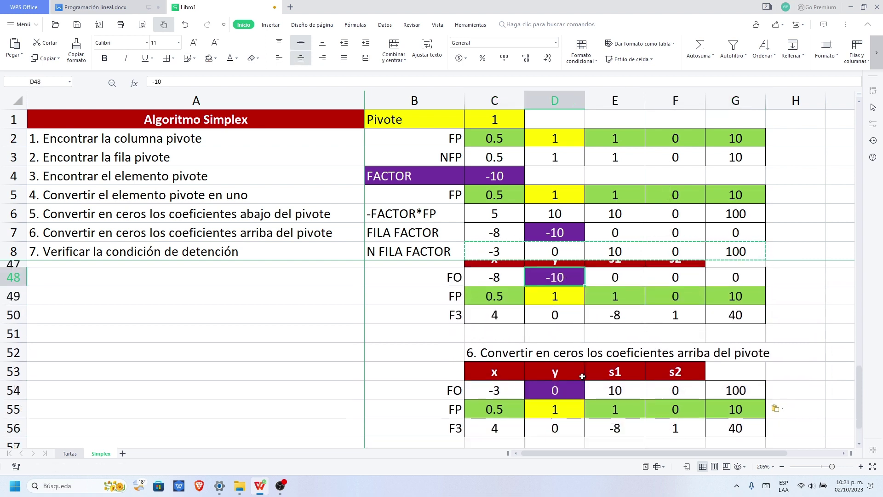
click(560, 389)
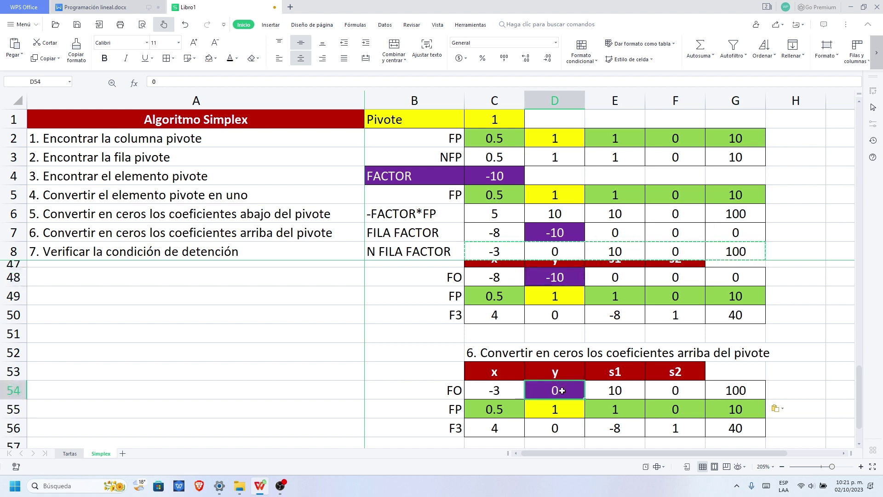
Replace the heading in C52 with "7. Verificar la condición de detención" copied from A8.
scroll(766, 338, down, 1)
click(571, 434)
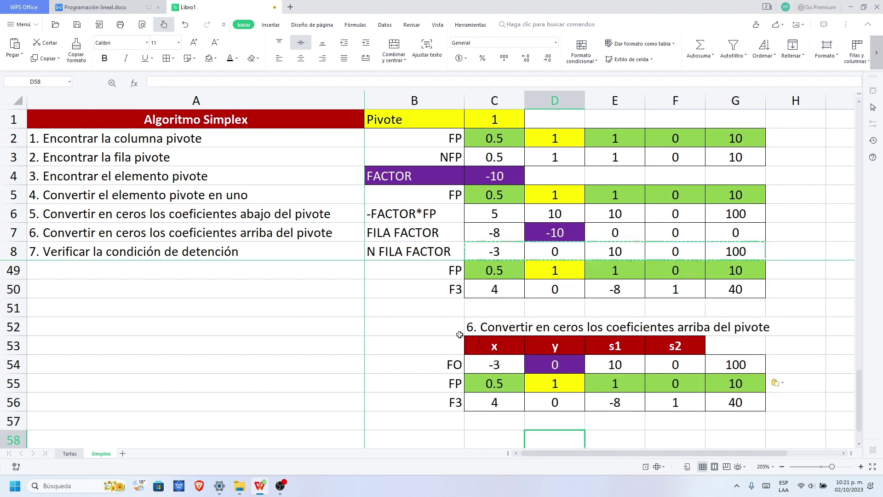
scroll(460, 334, up, 1)
scroll(564, 352, down, 1)
click(489, 327)
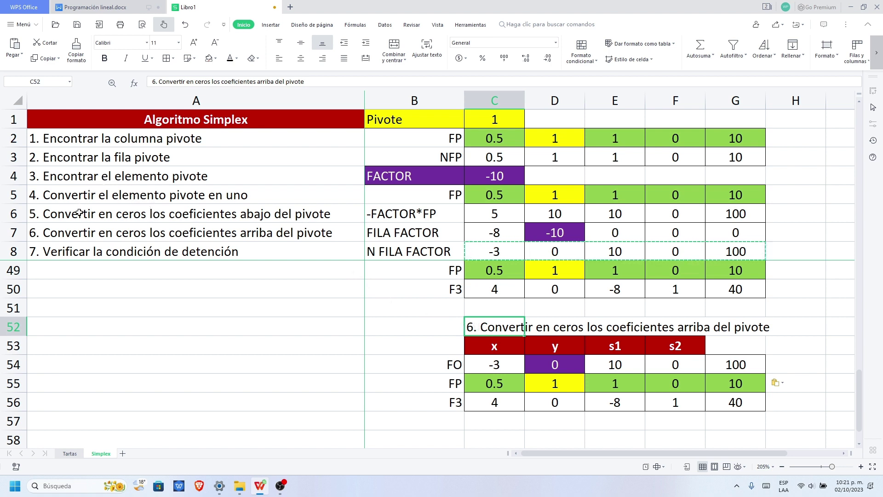
click(106, 251)
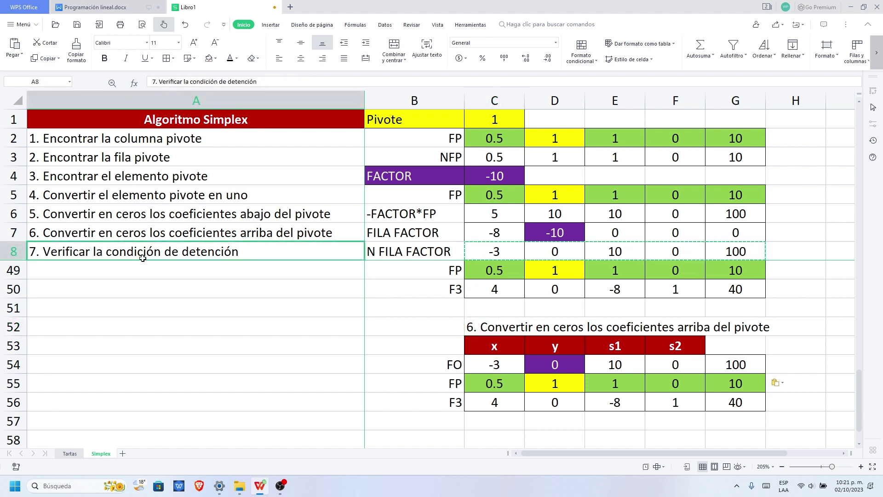
key(ctrl+c)
click(491, 327)
key(ctrl+v)
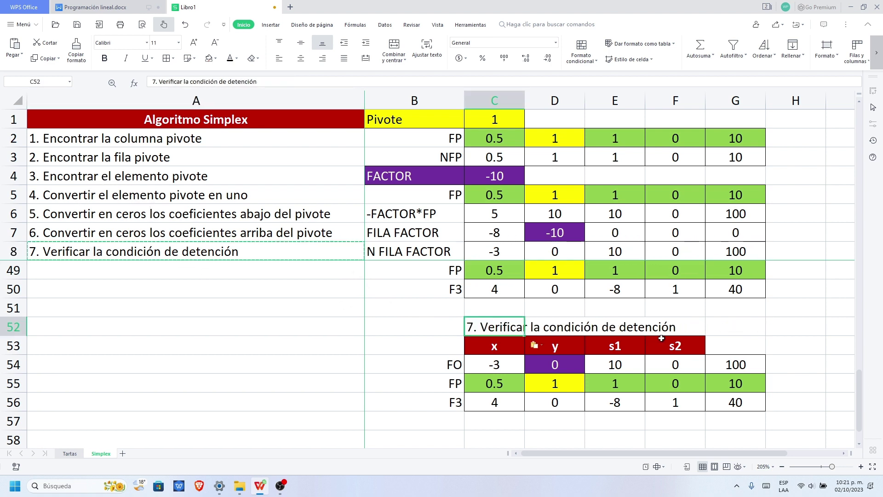
Remove the fill colours from the table values in C54:G56.
click(790, 350)
drag(485, 368, 736, 400)
click(209, 58)
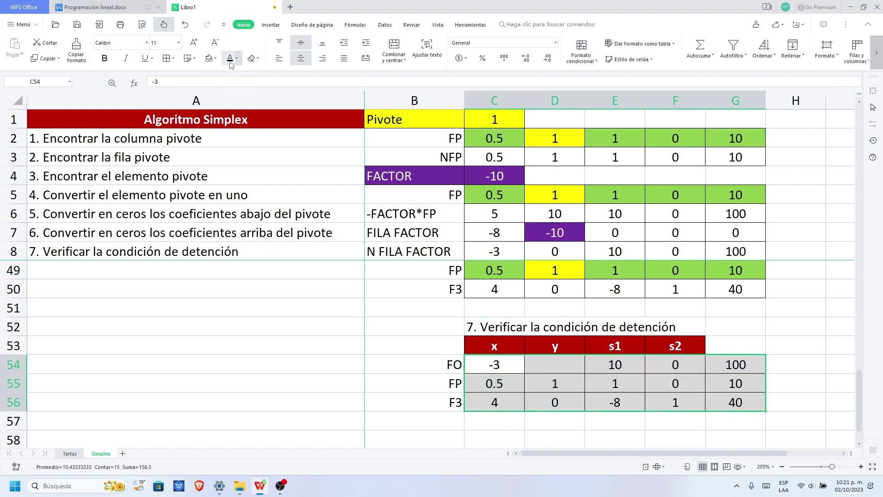
scroll(803, 342, down, 2)
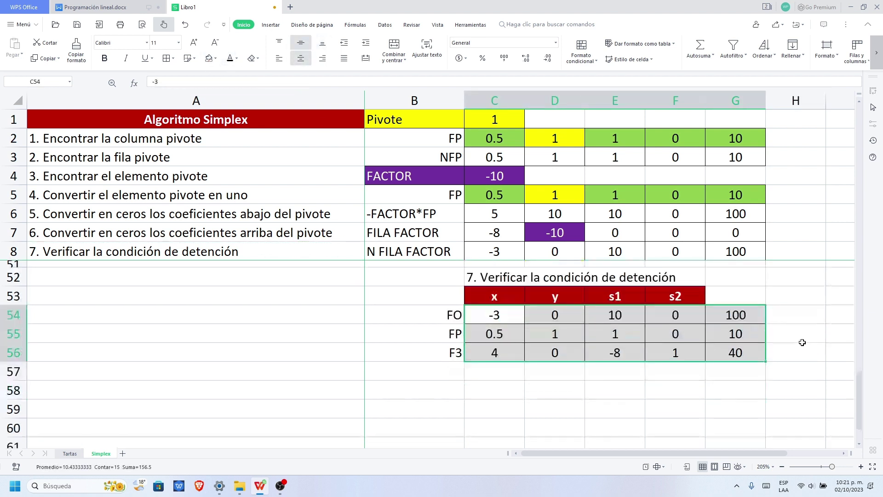
click(643, 388)
Check the FO row in C54:G54 for negative coefficients and fill the x coefficient in C54 with red.
scroll(558, 355, up, 1)
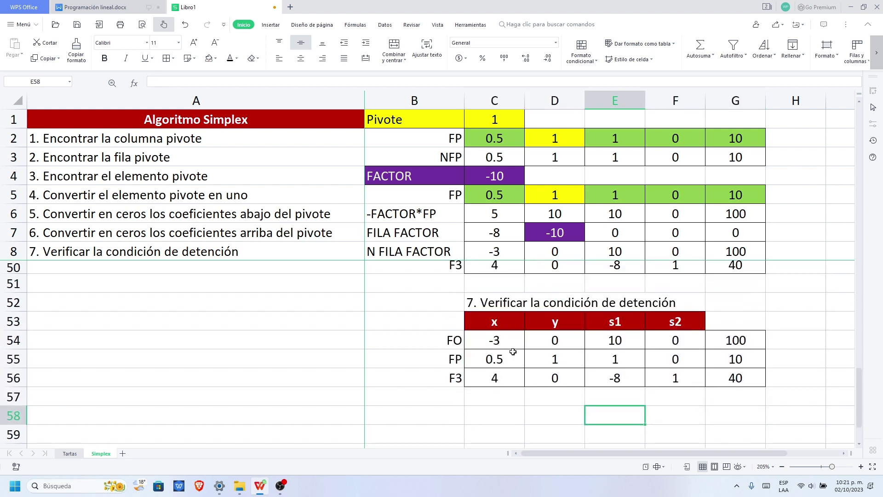
drag(474, 340, 719, 337)
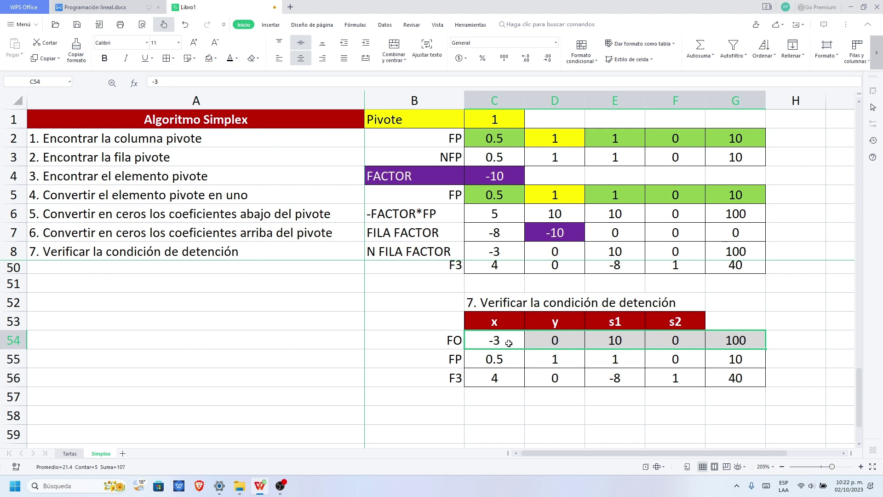
click(508, 343)
click(215, 58)
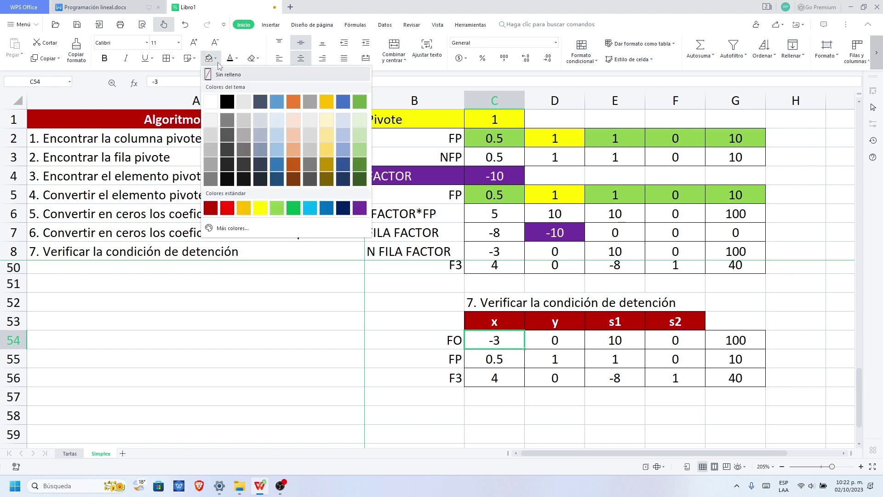
click(228, 206)
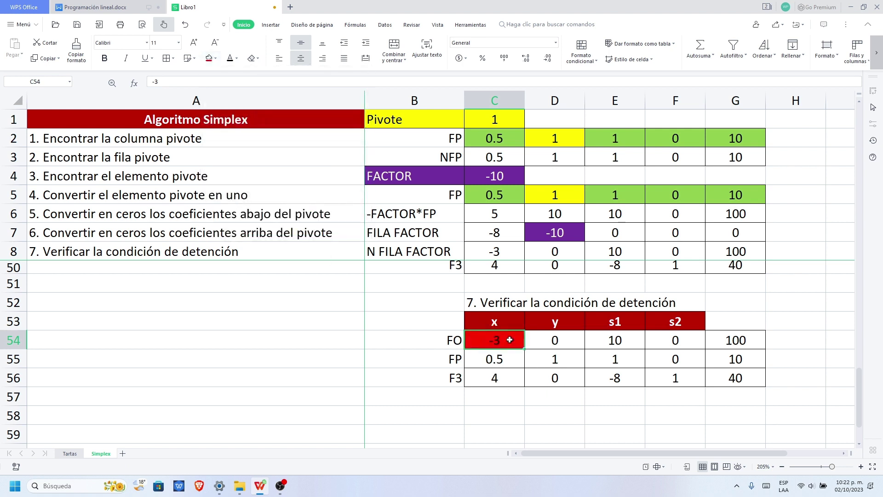
drag(546, 339, 731, 340)
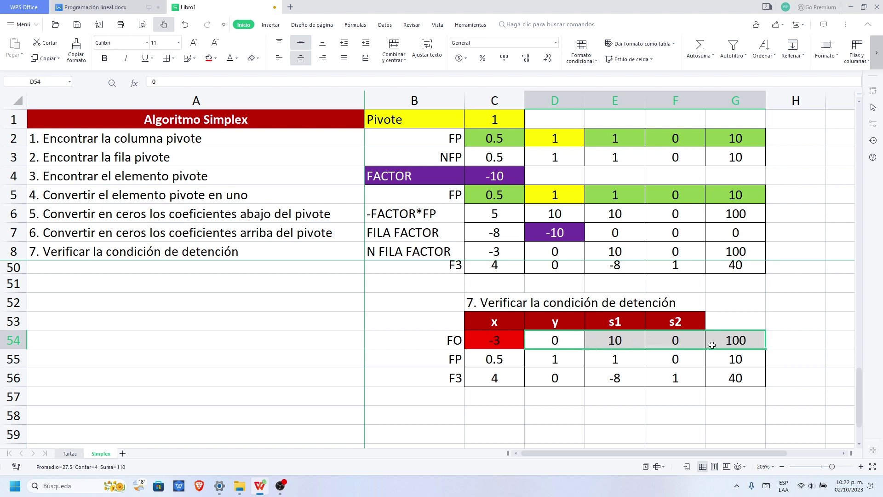
click(503, 339)
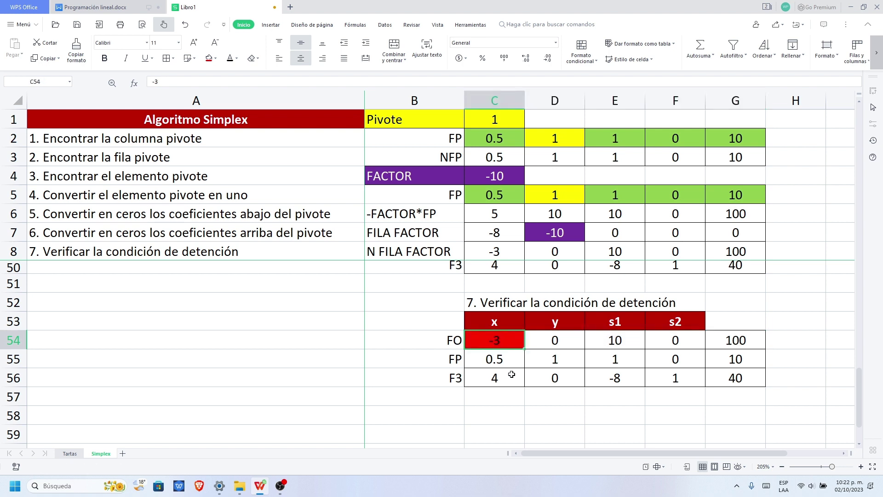
scroll(512, 375, down, 1)
drag(424, 275, 722, 355)
key(ctrl+c)
scroll(506, 373, down, 1)
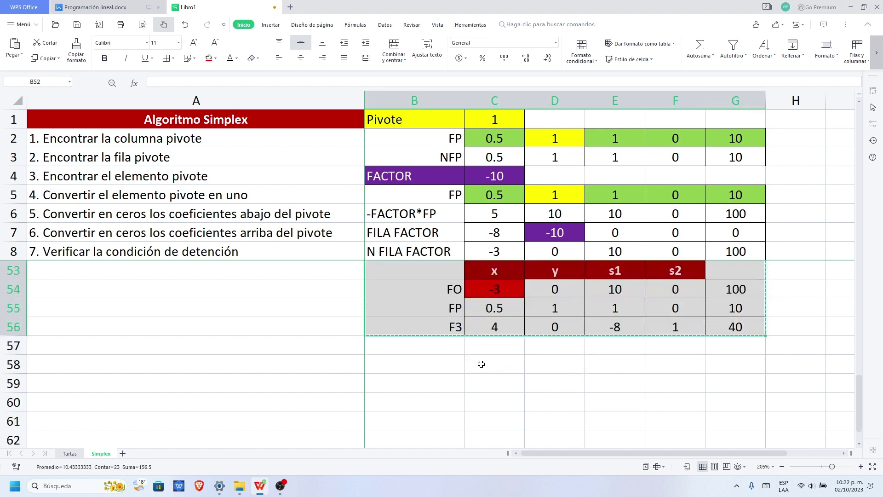
Enter the note "Fin de la primera iteración" in C57, below the step 7 table.
click(484, 347)
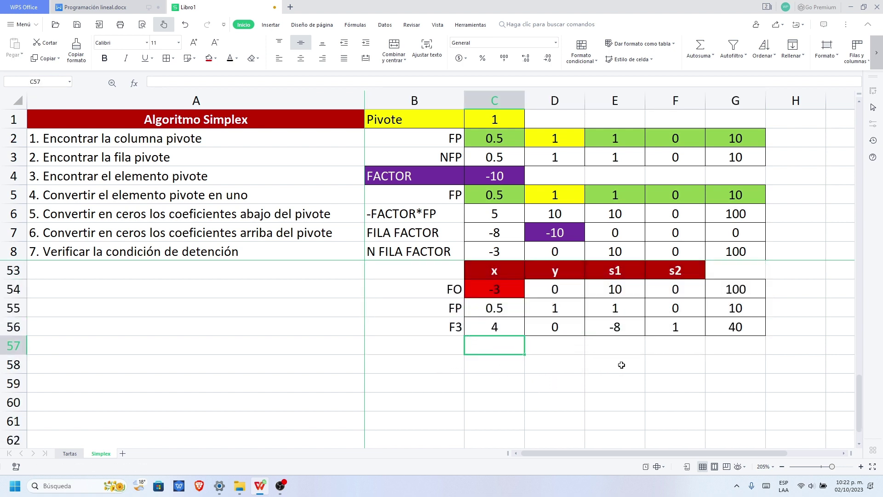
text(FIN)
key(BackSpace)
key(BackSpace)
key(BackSpace)
text(F)
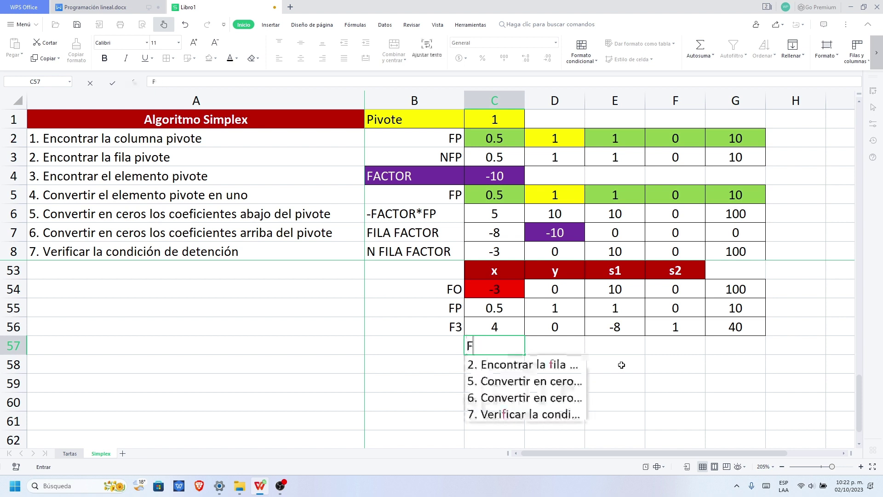
text(in de la primer)
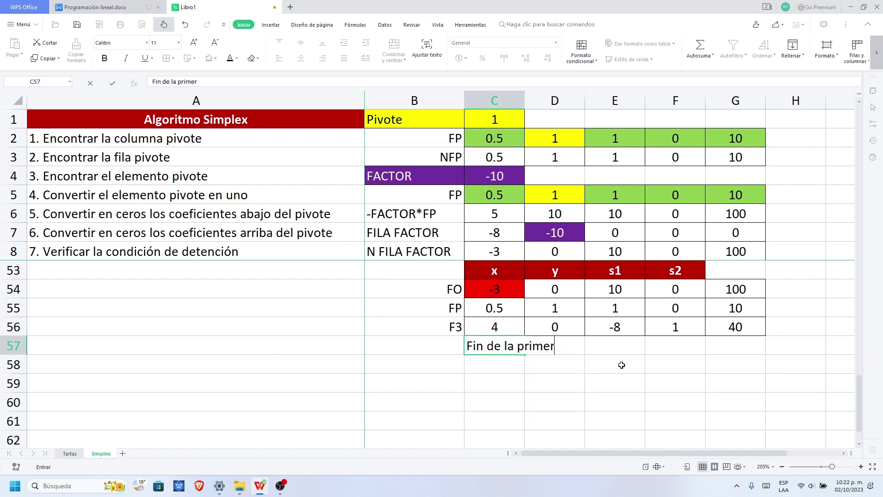
text(a iteración)
key(Return)
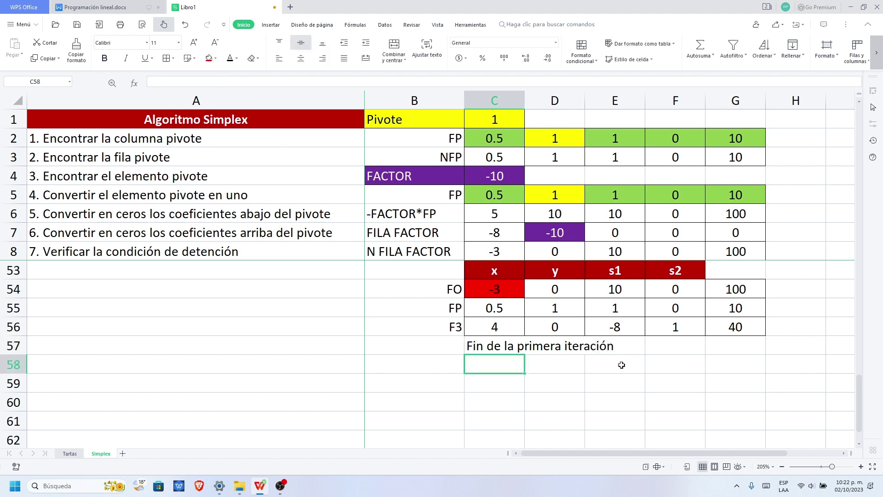
Duplicate the step 7 heading and table in B52:G56 to B59.
scroll(404, 296, up, 1)
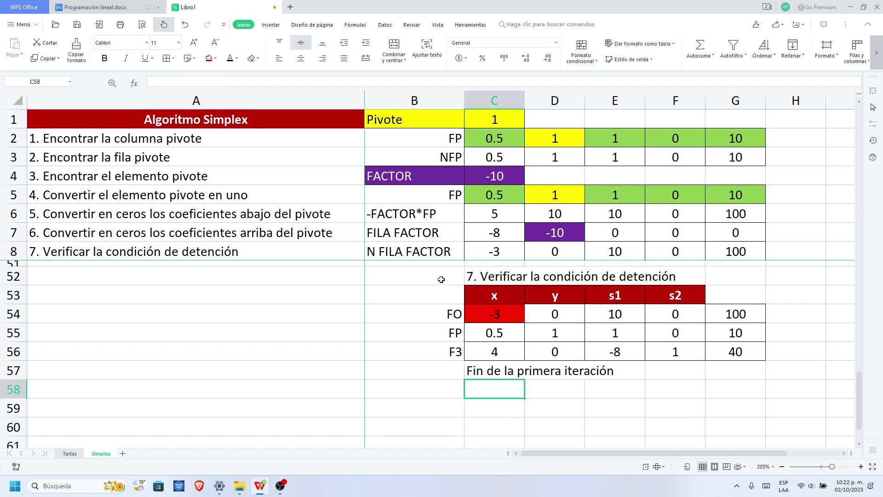
drag(441, 279, 732, 355)
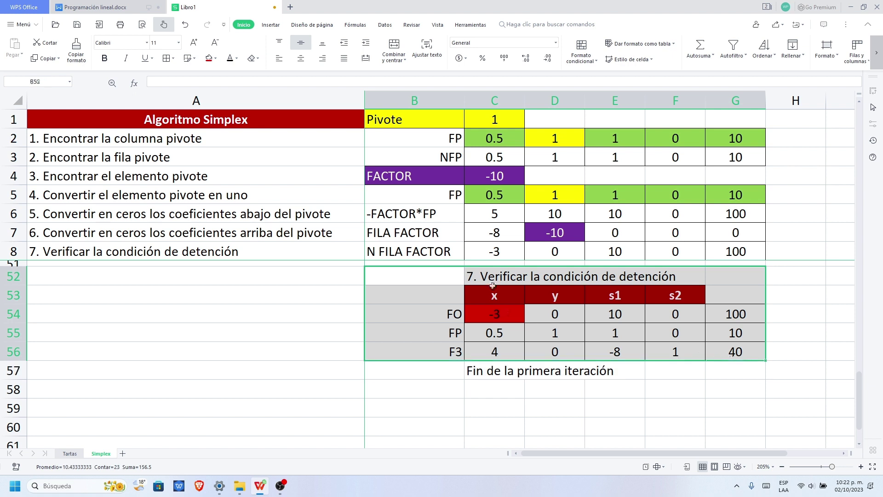
key(ctrl+c)
scroll(464, 296, down, 1)
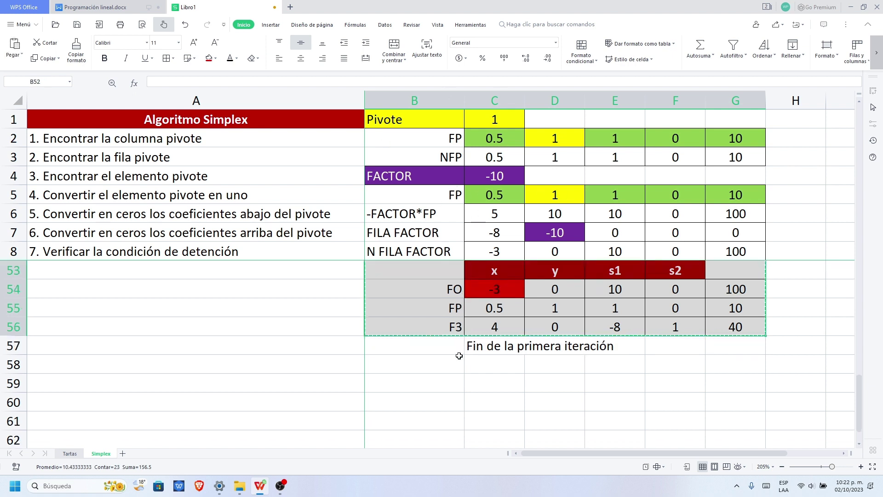
click(451, 381)
key(ctrl+v)
key(Escape)
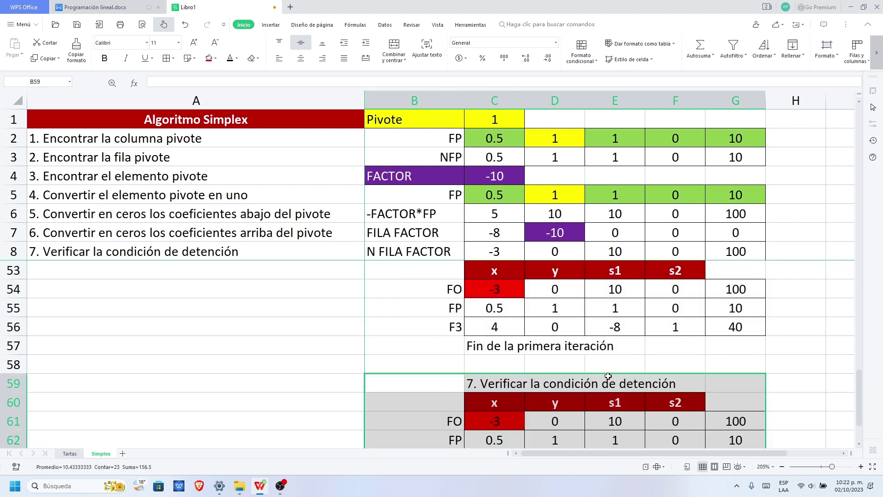
scroll(594, 370, down, 3)
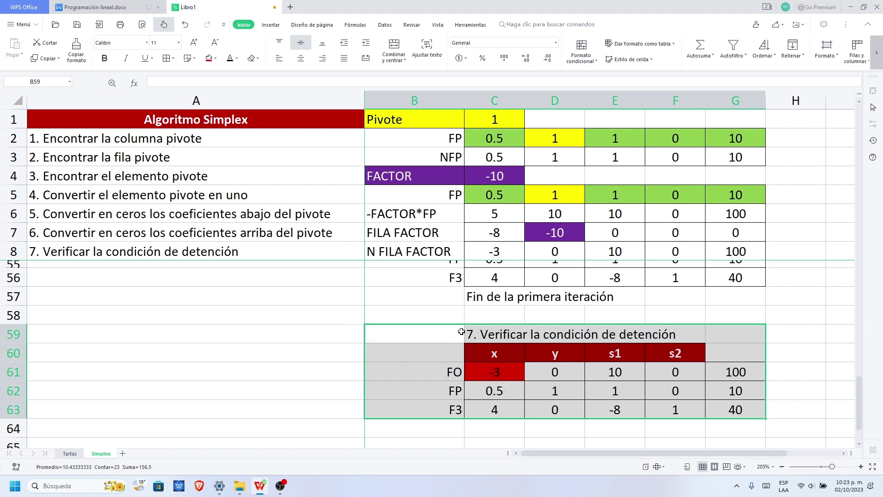
Replace the heading in C59 with "1. Encontrar la columna pivote" copied from A2.
click(494, 434)
click(486, 335)
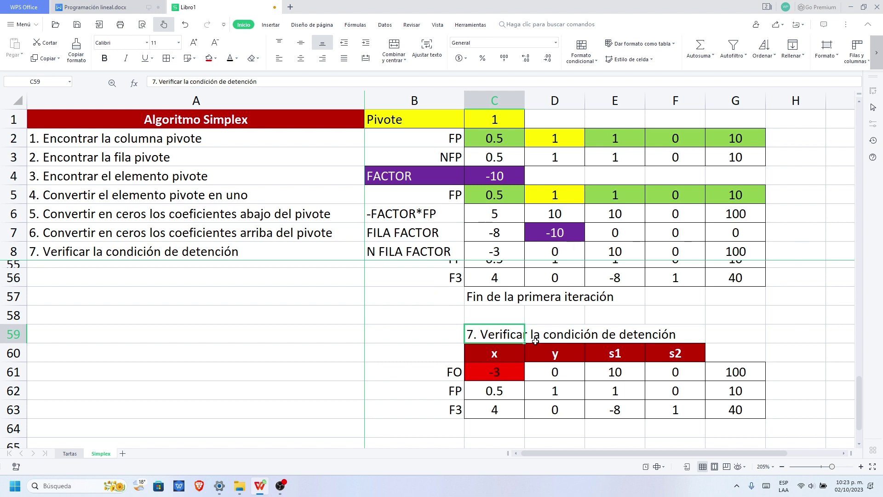
click(117, 140)
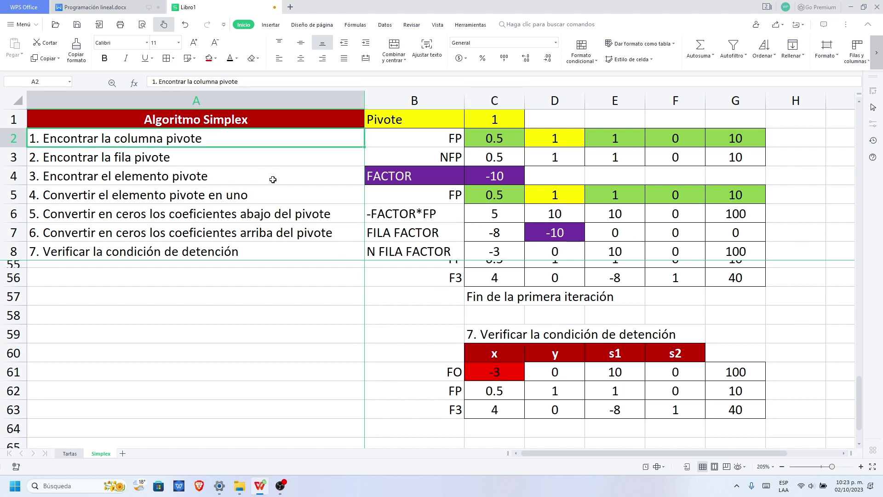
key(ctrl+c)
click(485, 334)
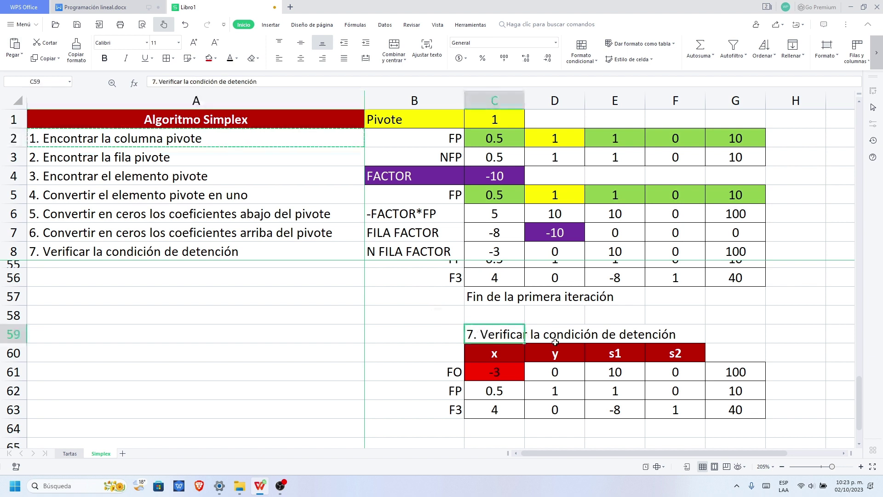
key(ctrl+v)
Remove the fill colour from the coefficients in C61:F63 of the new table.
scroll(527, 362, down, 1)
drag(490, 342, 654, 382)
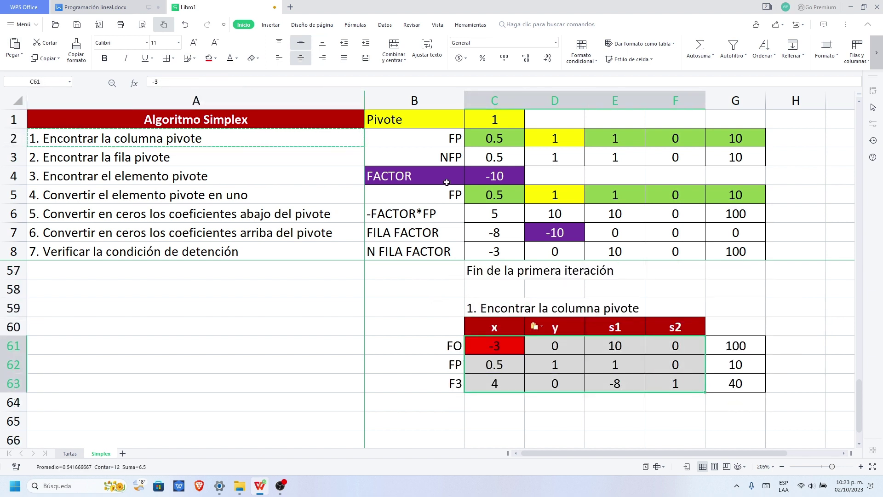
click(217, 59)
click(228, 69)
click(598, 403)
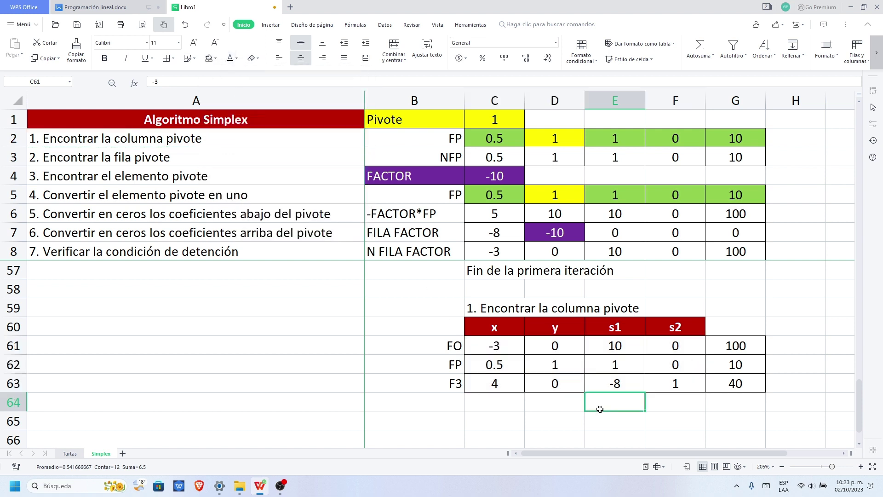
Examine the FO row values in C61:G61 to identify the pivot column.
scroll(600, 409, down, 1)
scroll(551, 367, down, 1)
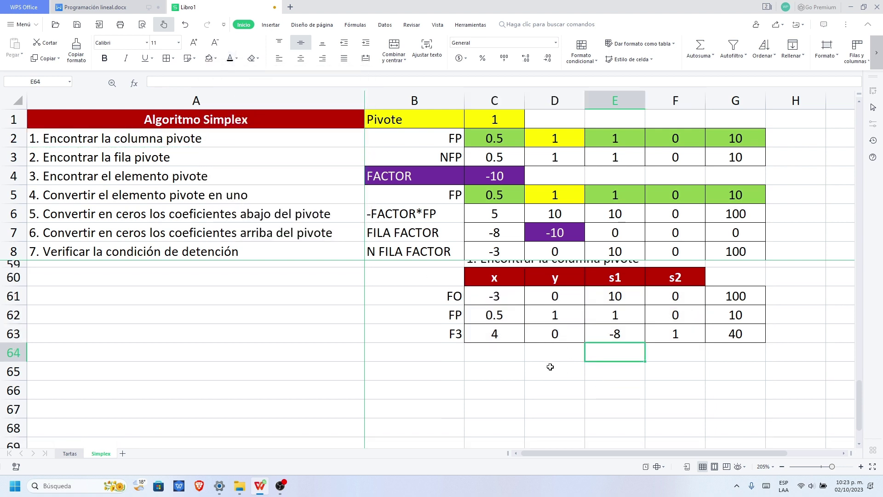
scroll(552, 367, up, 1)
click(551, 405)
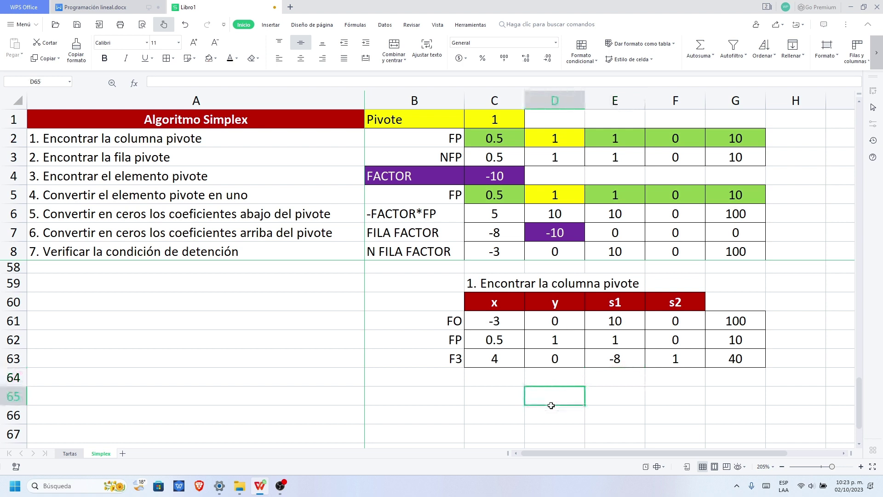
drag(484, 324, 707, 336)
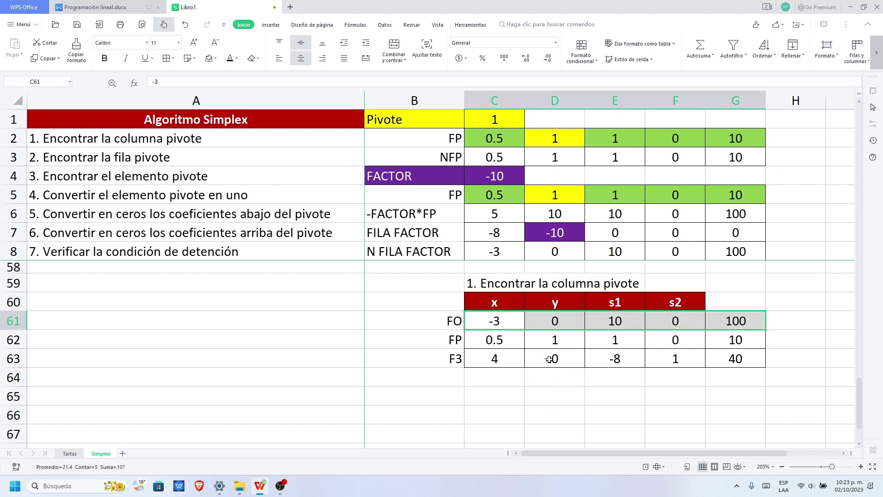
click(722, 324)
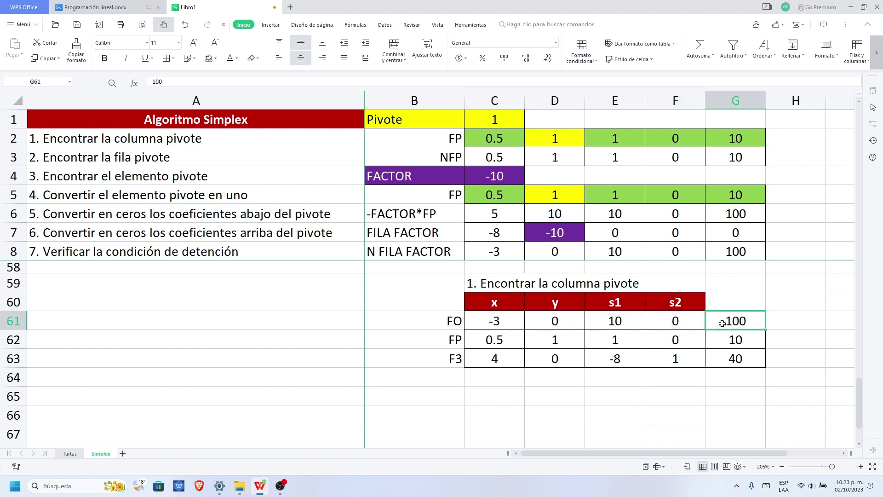
click(677, 324)
click(621, 324)
click(562, 321)
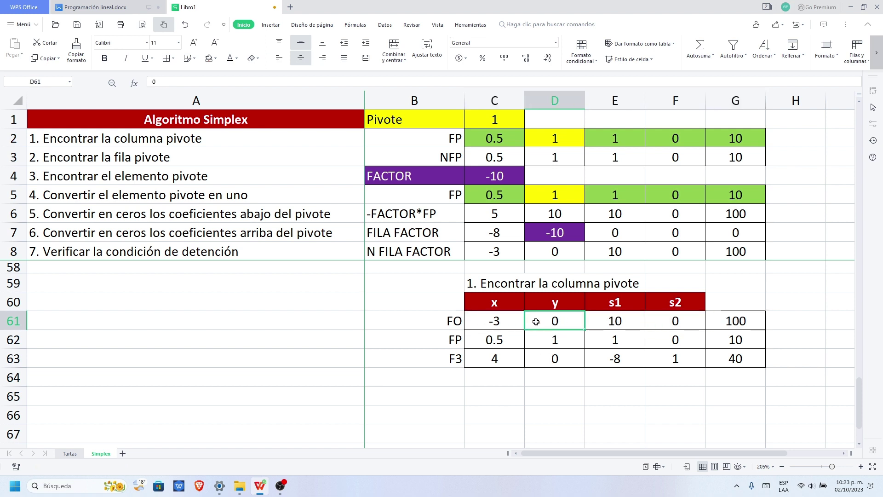
click(495, 321)
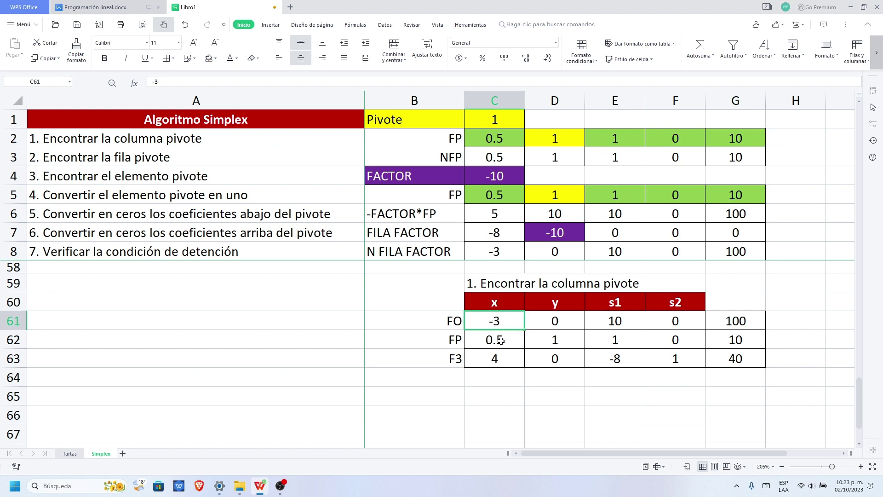
Fill the x column coefficients in C61:C63 with light blue to mark the pivot column.
click(497, 375)
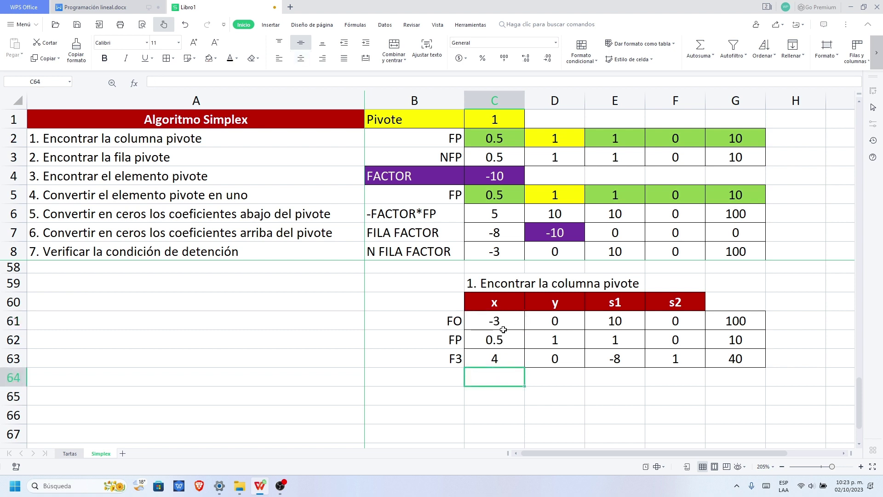
drag(499, 327, 509, 353)
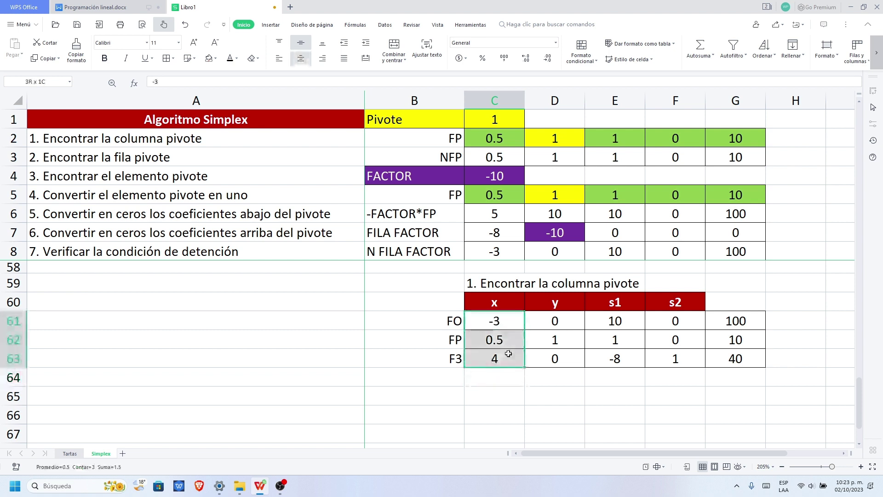
click(214, 58)
click(310, 209)
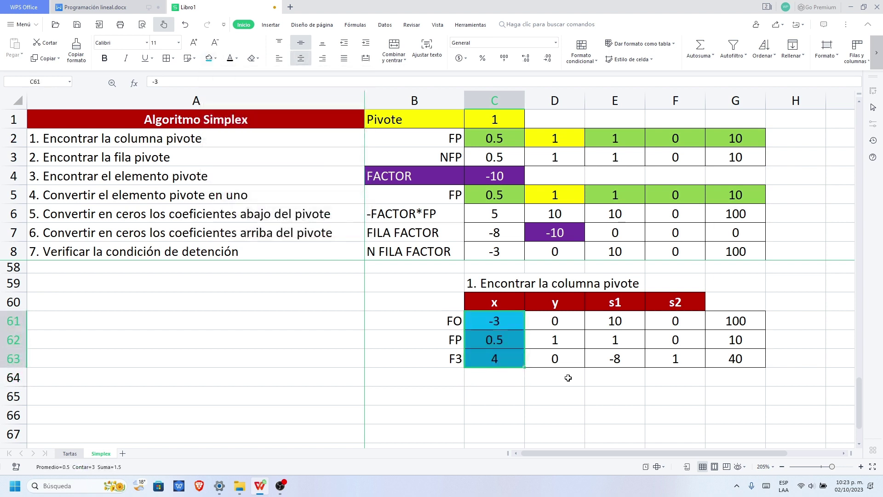
click(579, 396)
Duplicate the step 1 heading and table in B59:G63 to B65.
drag(448, 284, 725, 356)
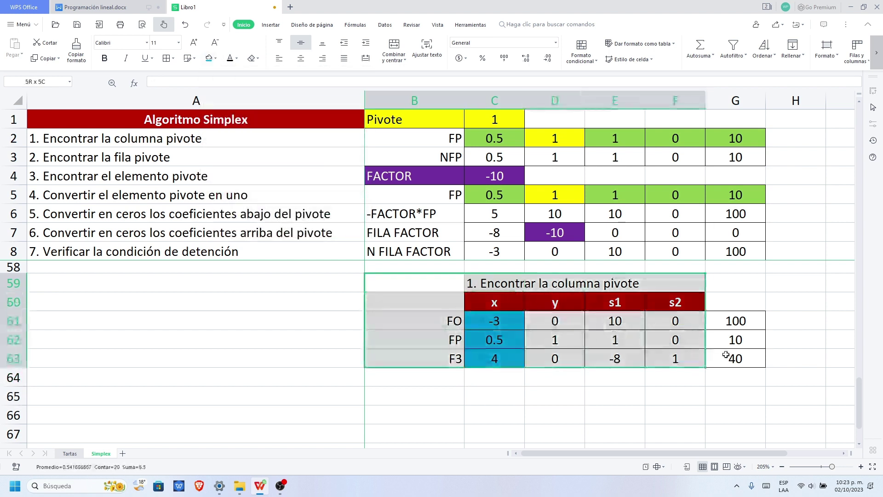
key(ctrl+c)
scroll(500, 358, down, 1)
click(458, 347)
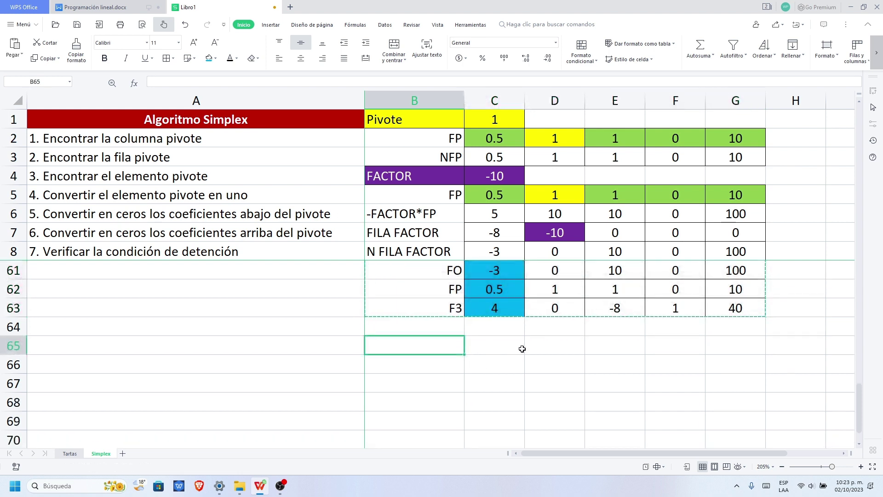
key(ctrl+v)
scroll(510, 331, down, 1)
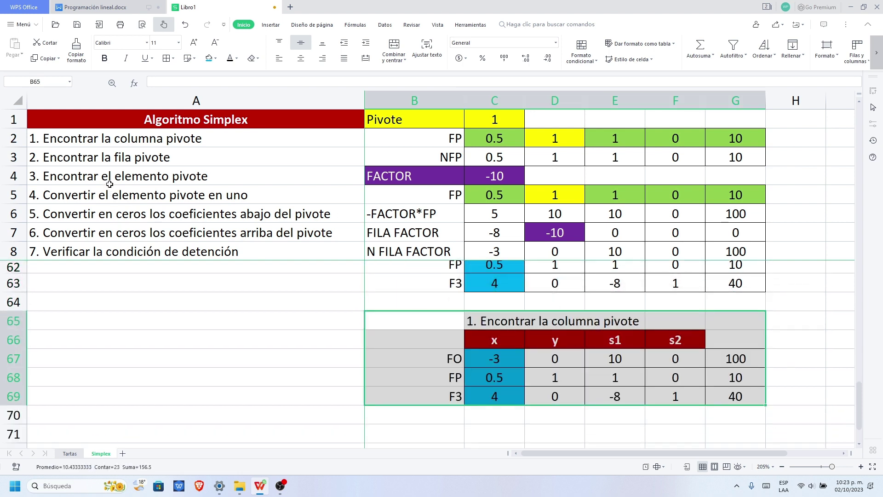
Replace the heading in C65 with "2. Encontrar la fila pivote" copied from A3.
click(108, 158)
key(ctrl+c)
click(495, 321)
key(ctrl+v)
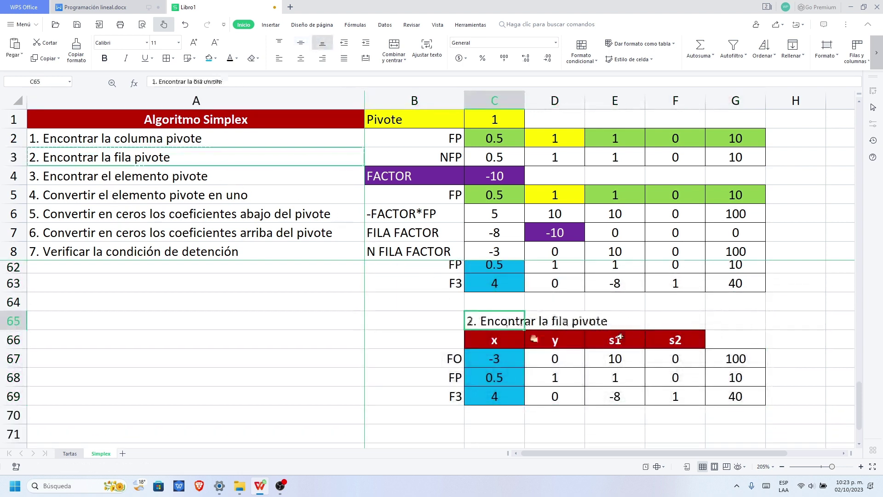
key(Escape)
Enter the ratio formula =G68/C68 in H68 and extend it down to H69.
click(794, 373)
scroll(793, 373, down, 1)
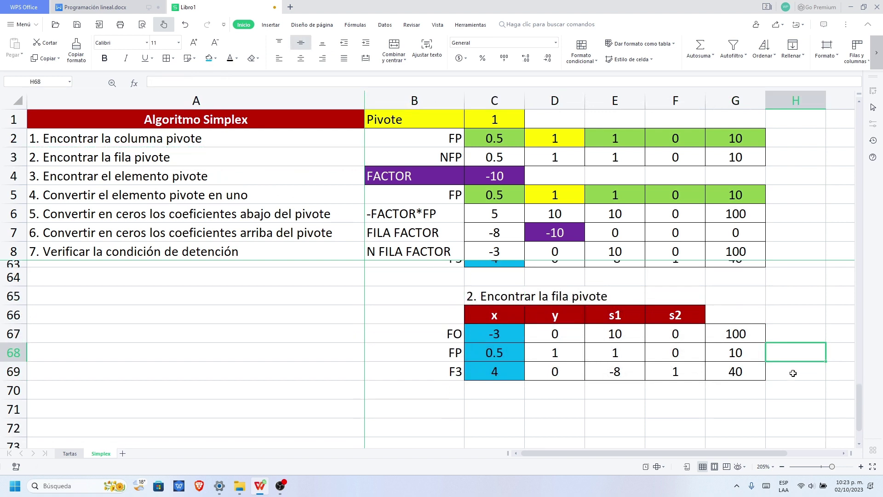
scroll(793, 373, down, 1)
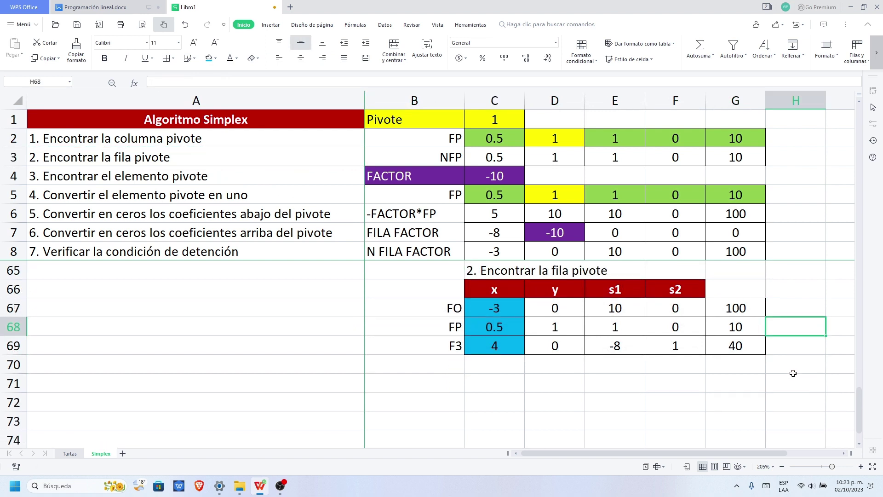
text(=)
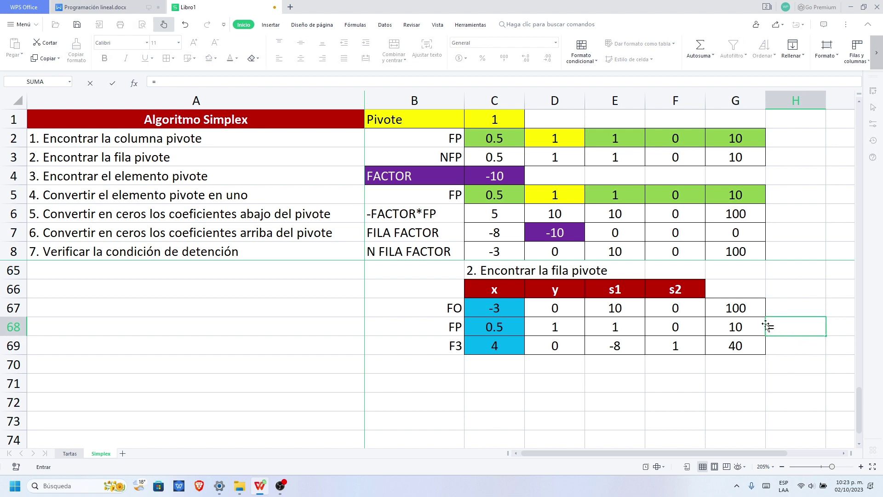
click(745, 329)
text(/)
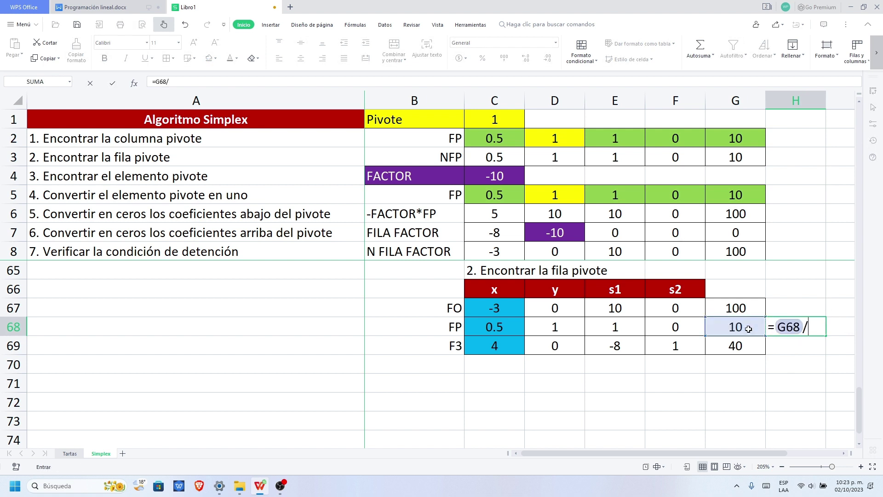
click(502, 327)
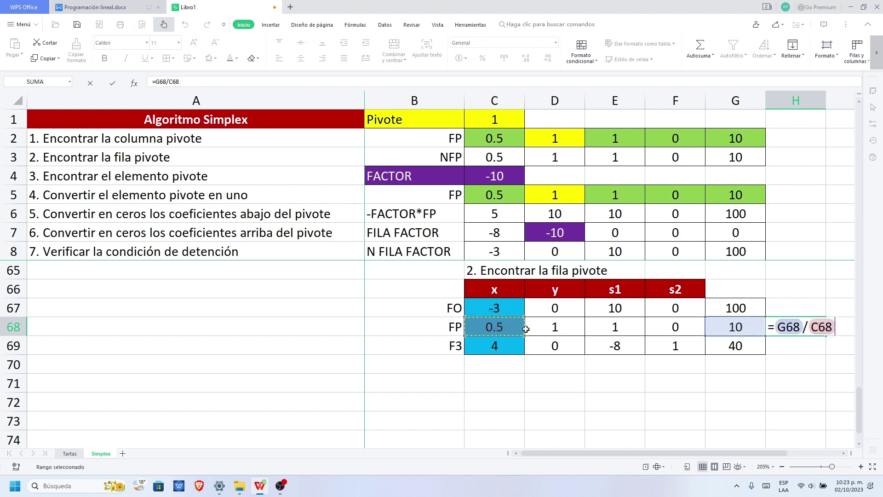
key(Return)
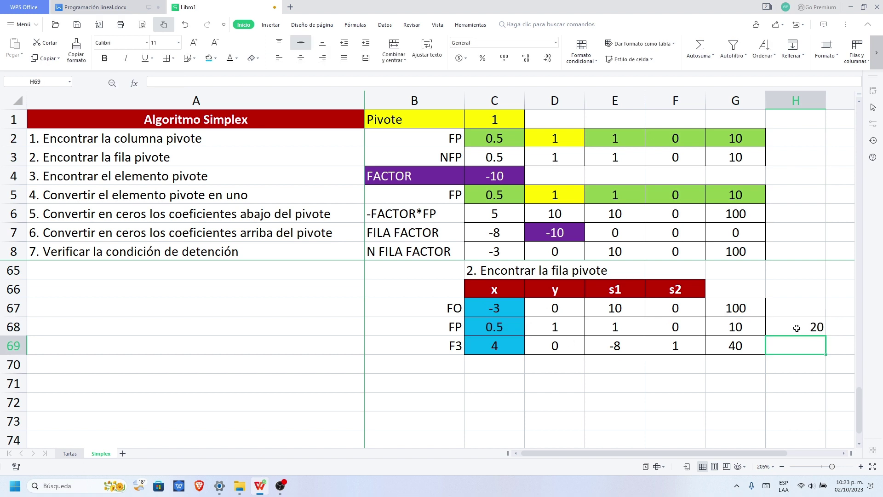
click(797, 328)
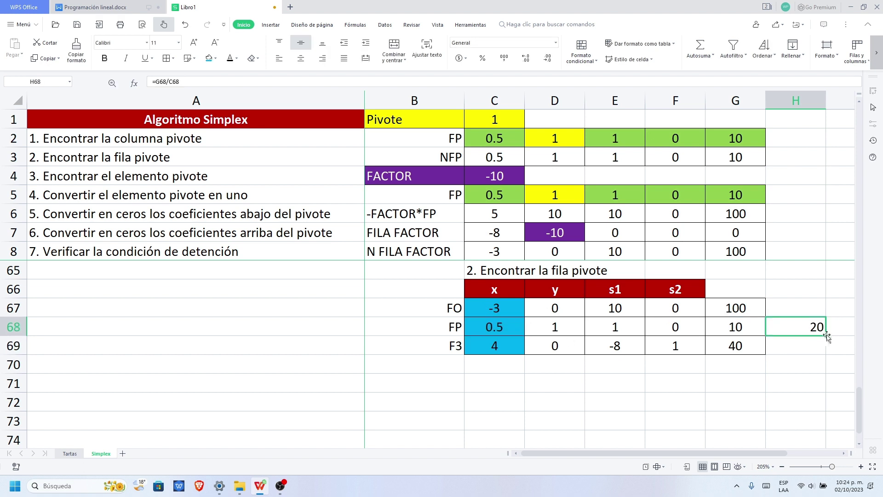
drag(826, 335, 824, 349)
Examine the ratios in H68:H69 against their dividends in column G and divisors in column C to identify the pivot row.
click(744, 328)
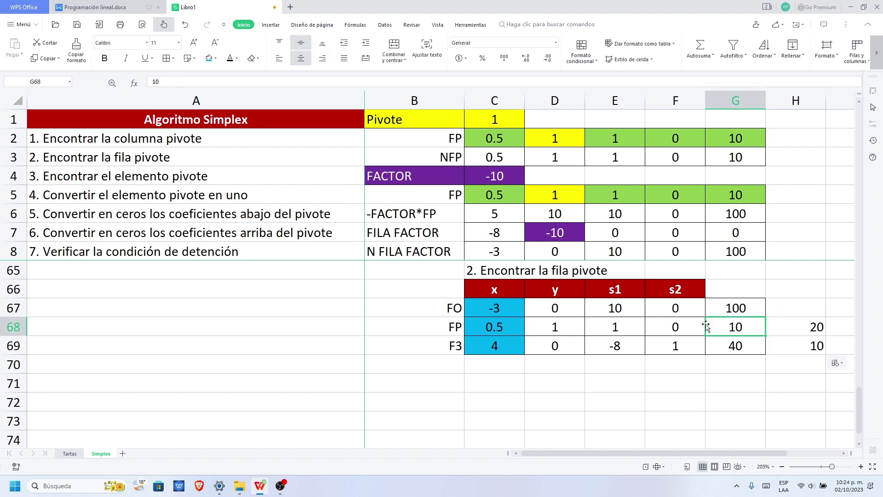
click(502, 324)
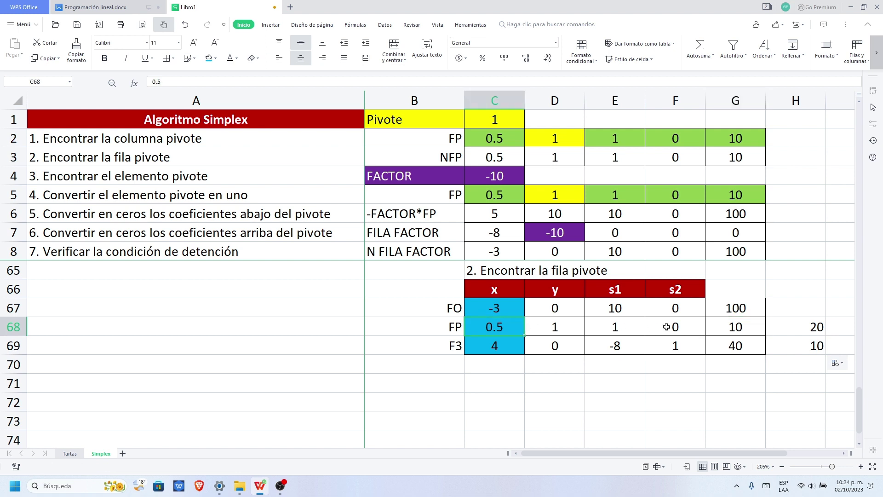
click(708, 329)
click(504, 327)
click(812, 327)
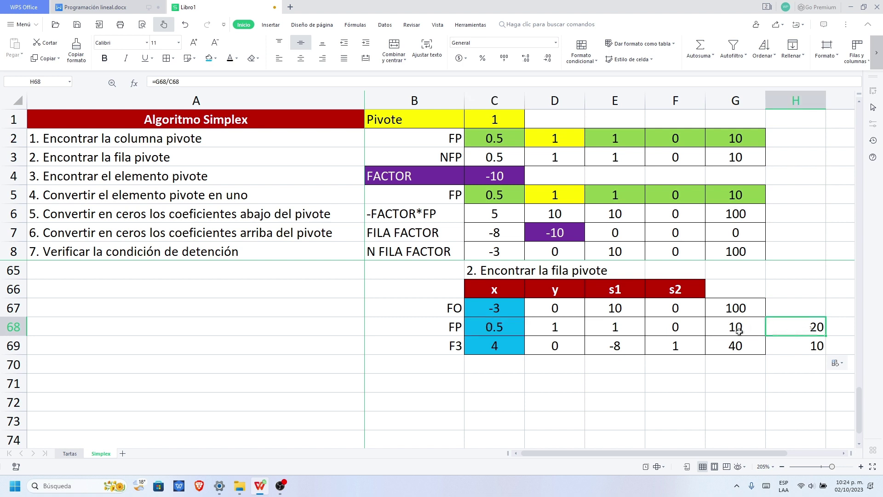
click(734, 347)
click(513, 345)
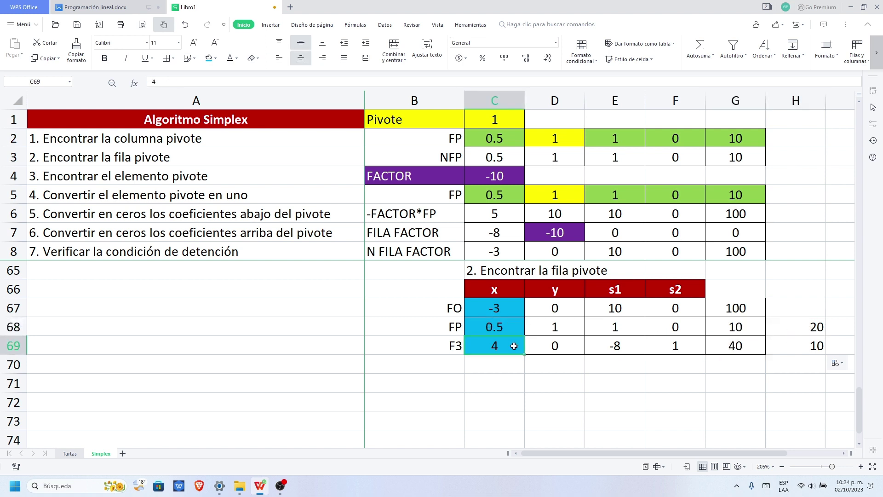
click(796, 348)
click(724, 398)
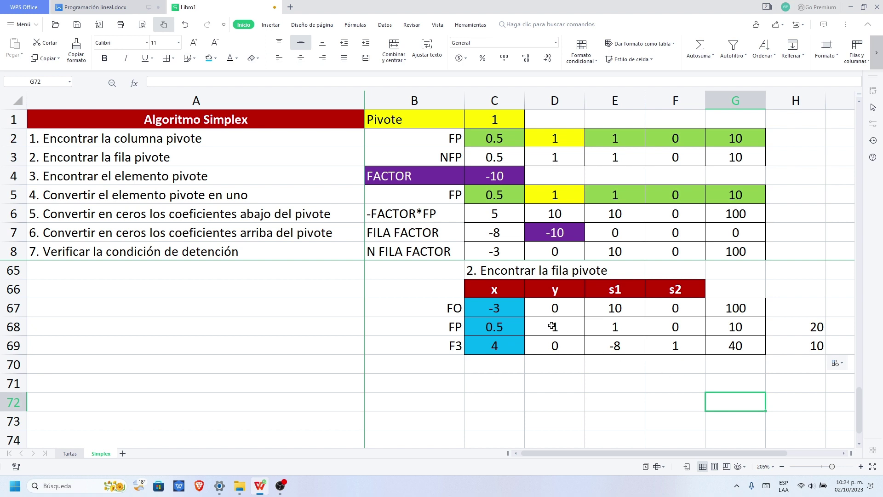
drag(815, 330, 795, 350)
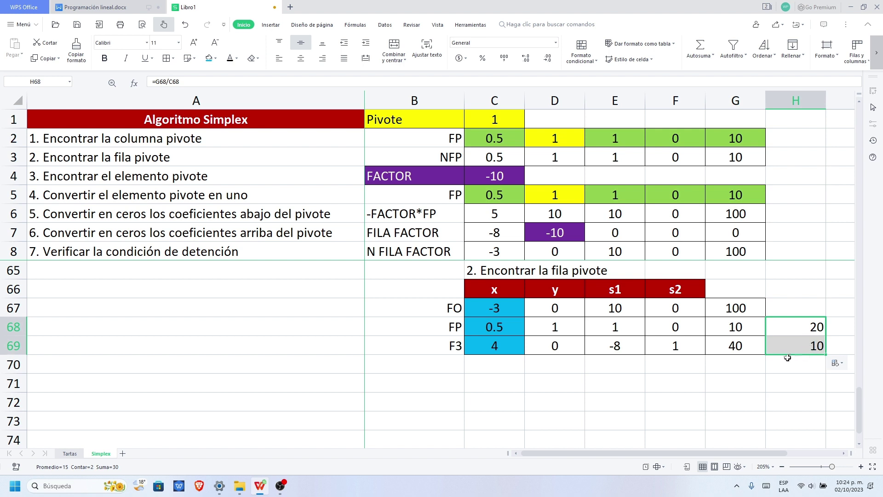
click(777, 350)
Fill the F3 row cells C69:G69 with light green to mark the pivot row.
drag(754, 346, 517, 345)
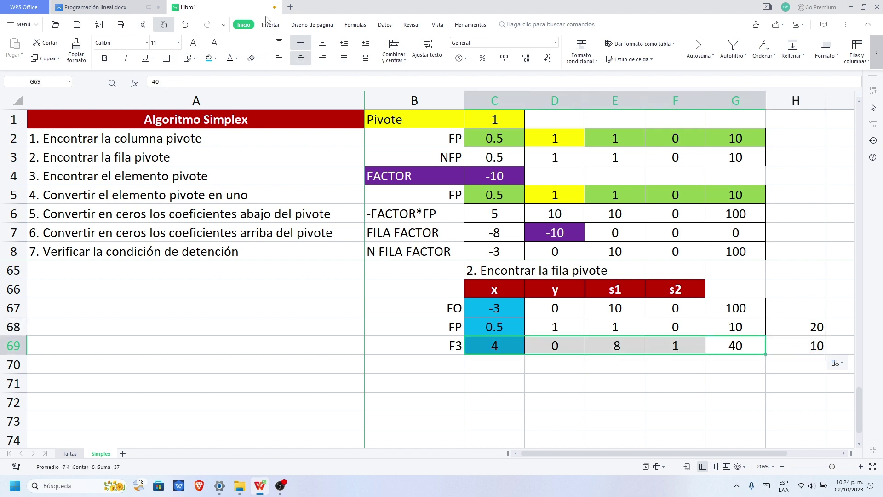
click(216, 58)
click(277, 208)
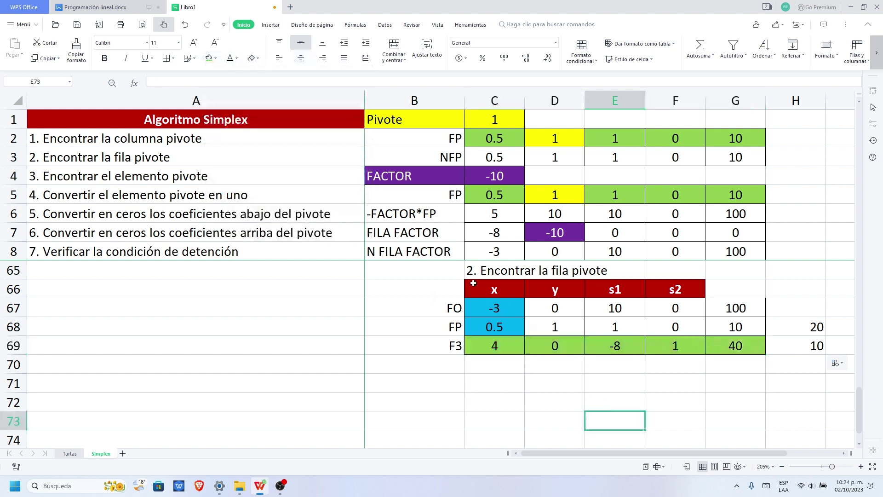
Duplicate the step 2 heading and table in B65:G69 to B71.
drag(458, 276, 728, 348)
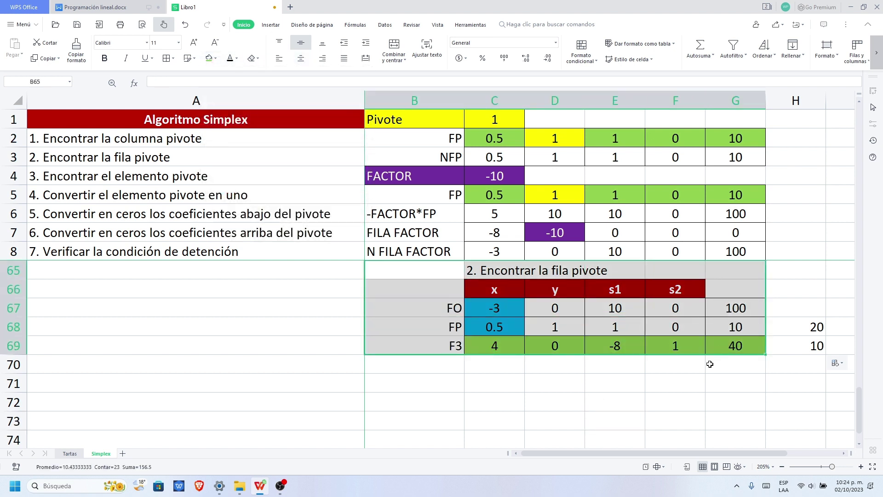
key(ctrl+c)
click(451, 377)
key(ctrl+v)
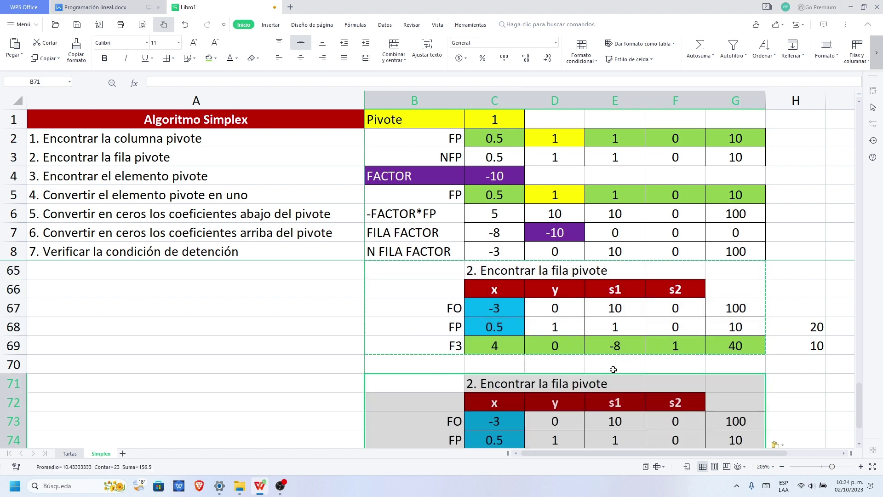
scroll(596, 359, down, 2)
scroll(546, 327, down, 1)
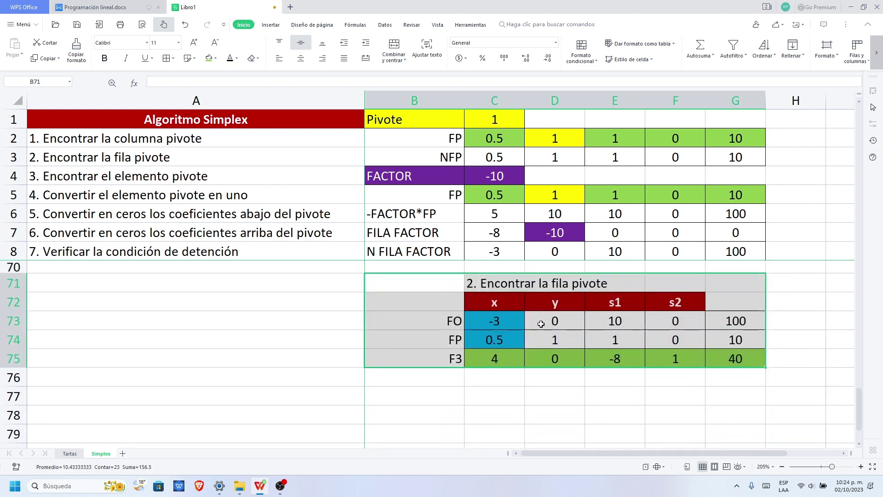
Replace the heading in C71 with "3. Encontrar el elemento pivote" copied from A4.
click(90, 180)
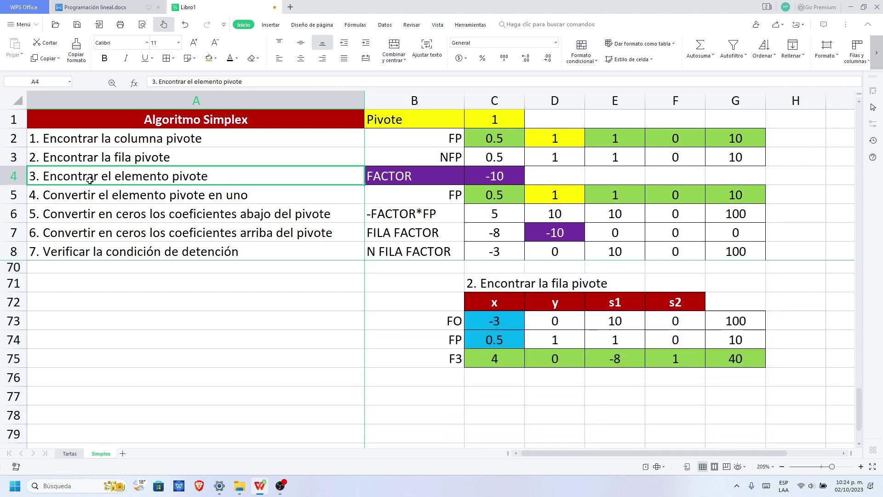
key(ctrl+c)
click(483, 288)
key(ctrl+v)
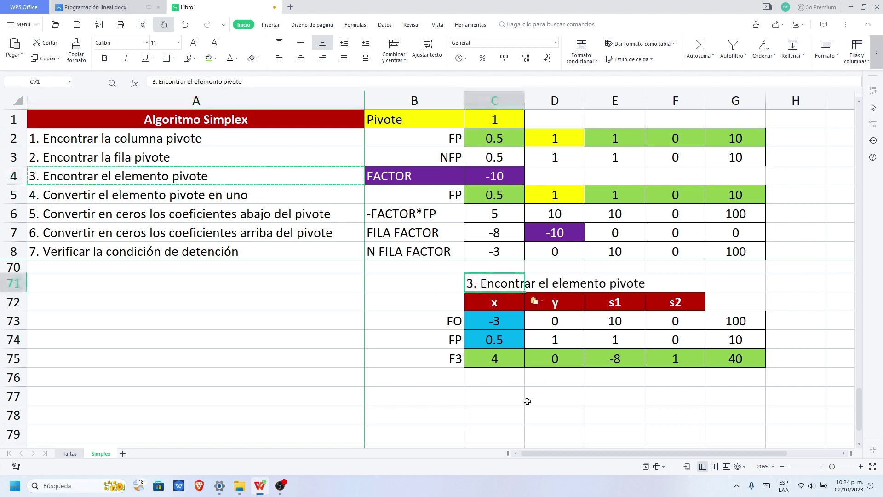
key(Escape)
Fill cell C75 with yellow to mark the pivot element.
click(497, 357)
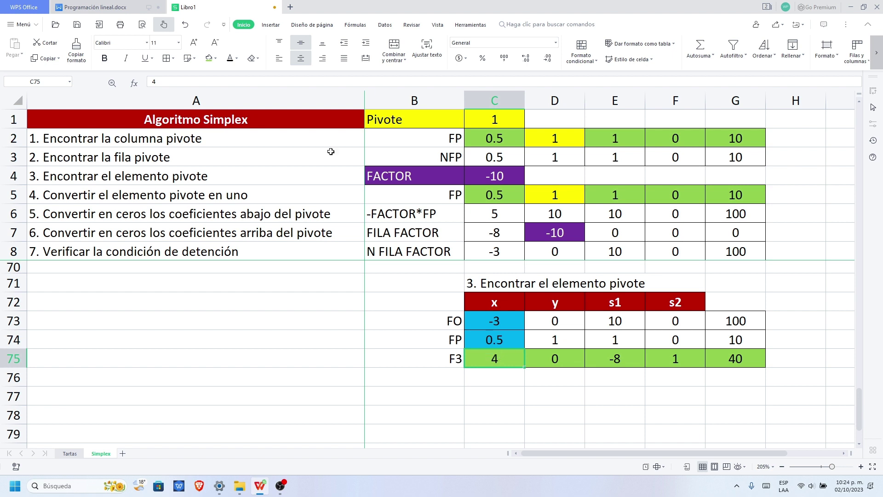
click(216, 59)
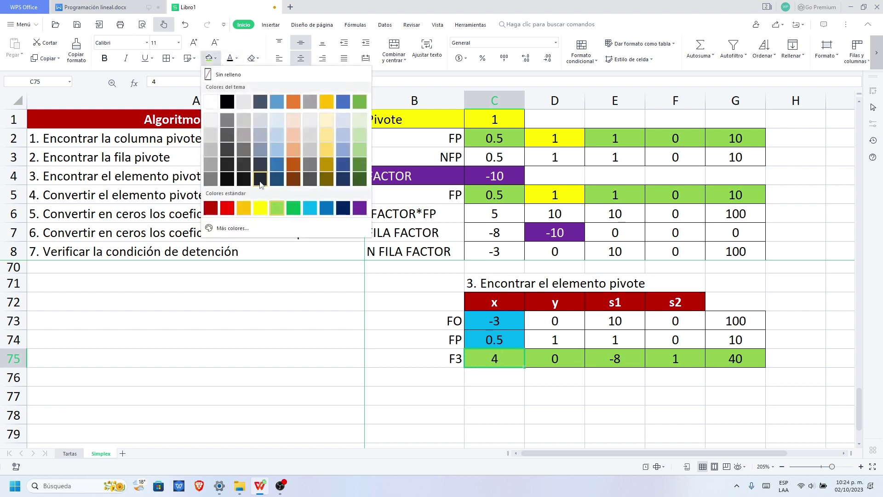
click(260, 208)
click(531, 396)
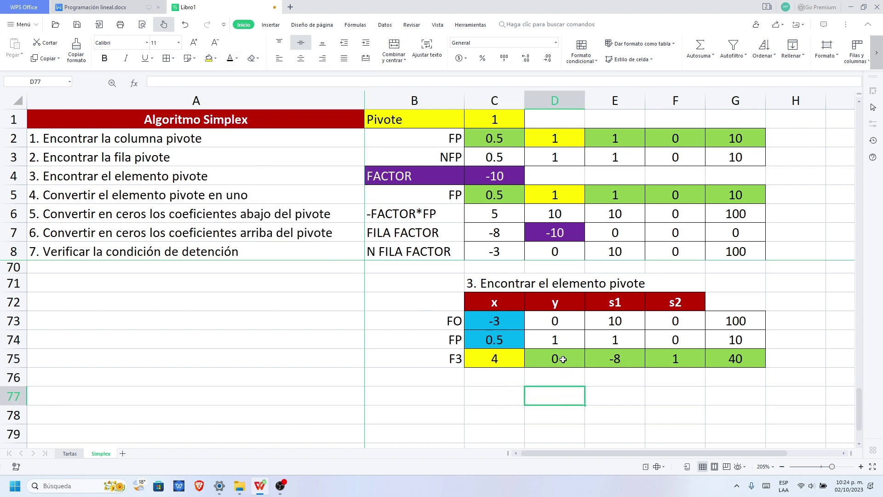
Duplicate the step 3 heading and table in B71:G75 to B77.
drag(408, 281, 735, 361)
key(ctrl+c)
click(443, 389)
key(ctrl+v)
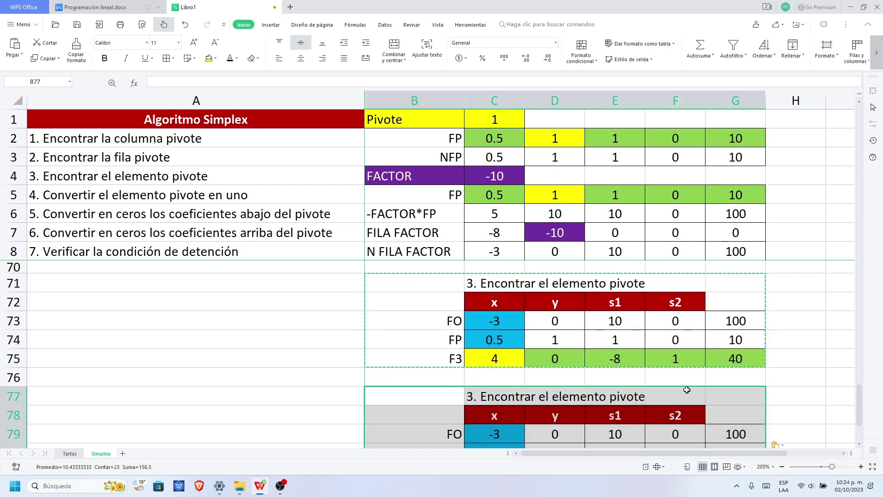
scroll(657, 367, down, 2)
Replace the heading in C77 with "4. Convertir el elemento pivote en uno" copied from A5.
click(509, 325)
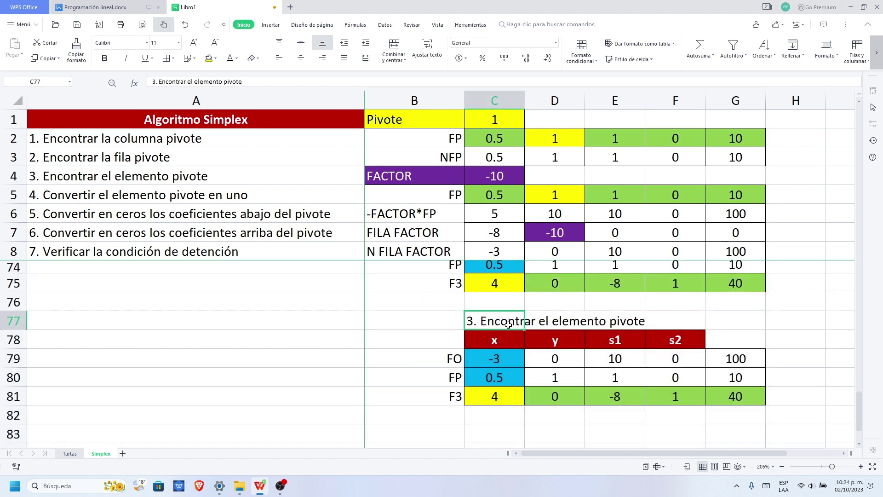
scroll(501, 341, down, 1)
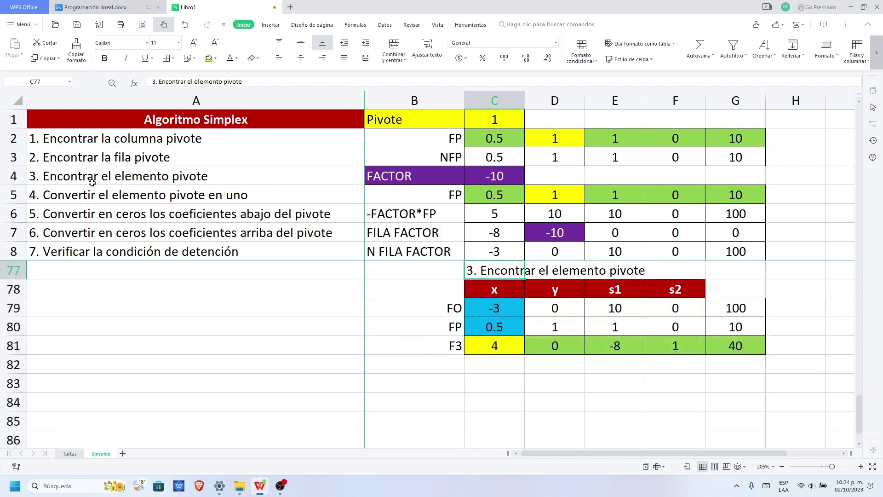
click(83, 197)
key(ctrl+c)
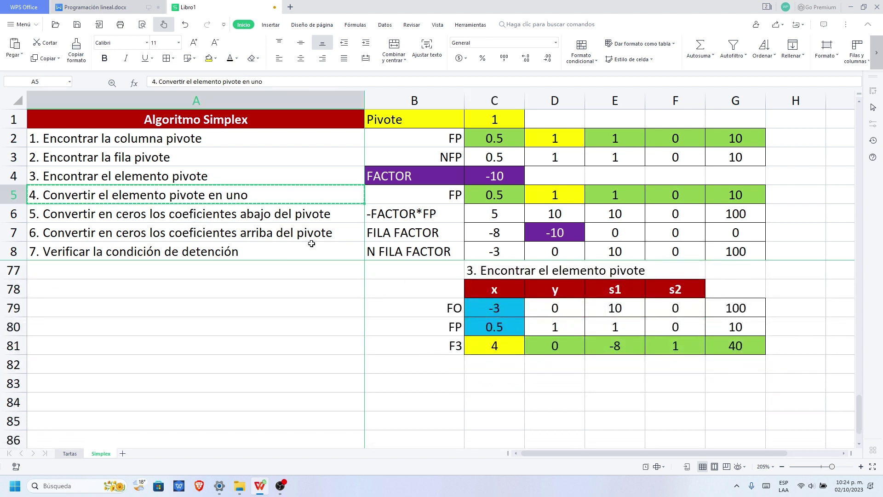
click(473, 277)
key(ctrl+v)
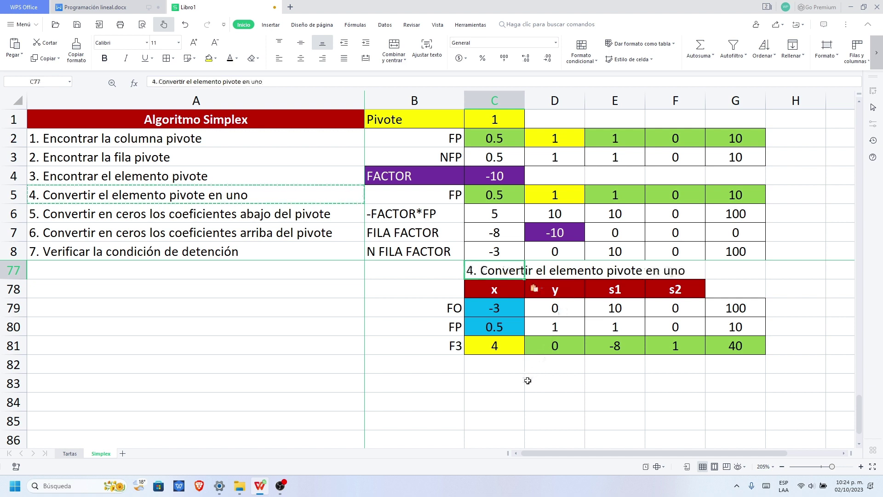
Set the pivot value in C1 to 4, matching the pivot element in C81.
click(529, 380)
click(504, 345)
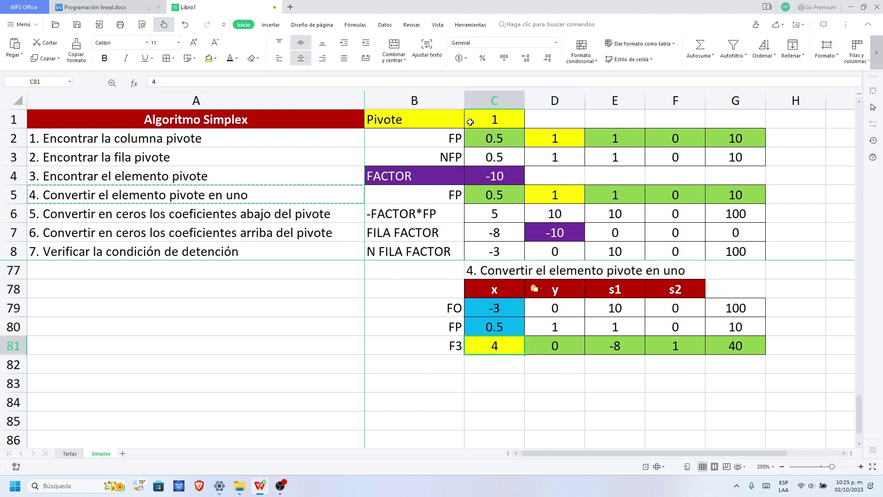
click(498, 124)
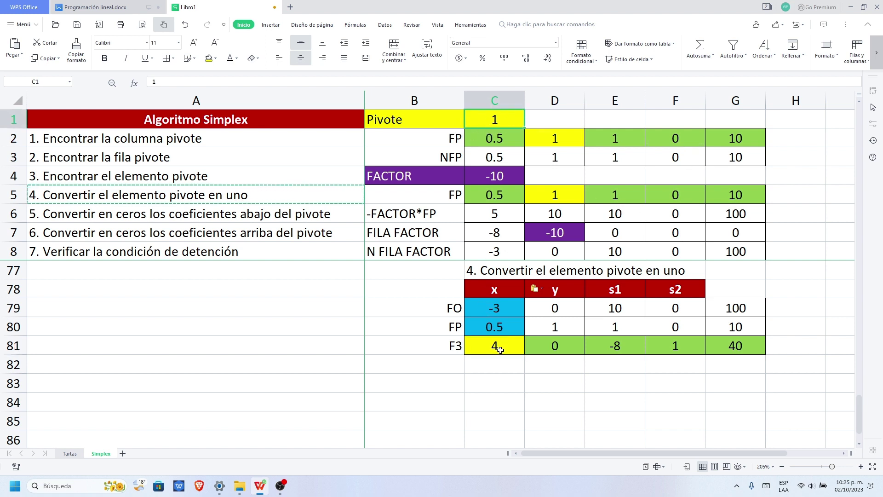
text(4)
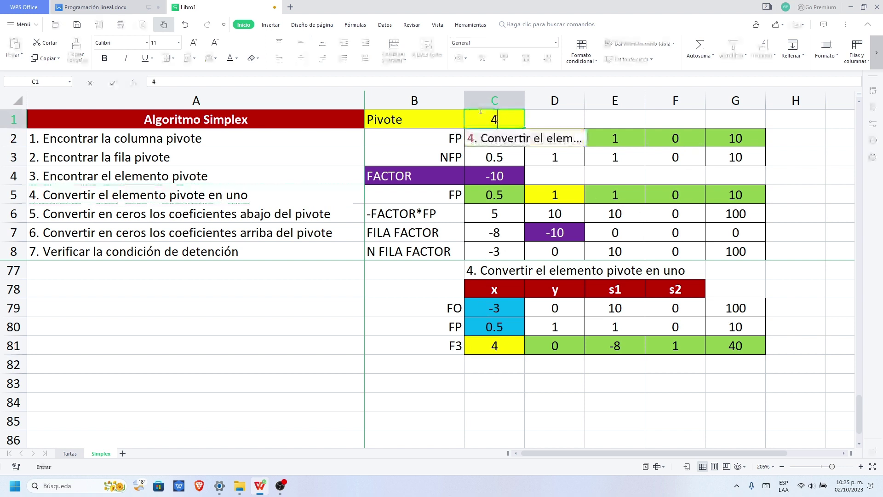
key(Return)
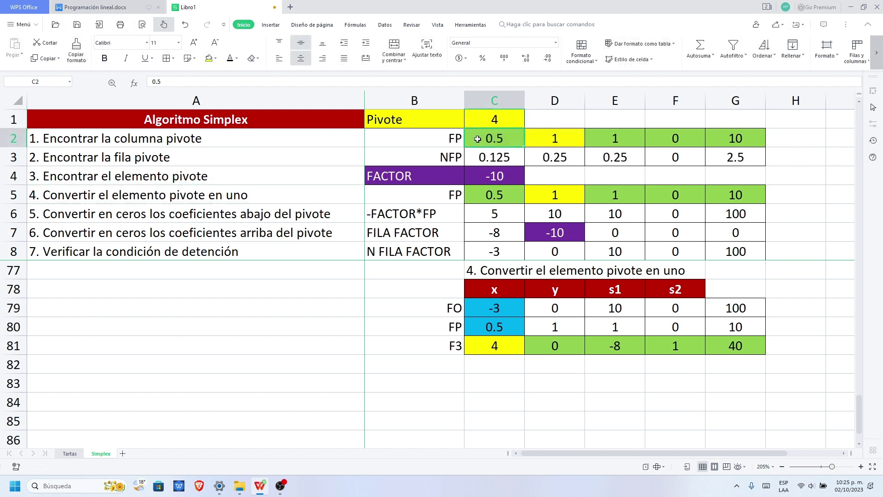
Copy the F3 pivot row C81:G81 into the FP row at C2:G2.
drag(517, 138, 729, 144)
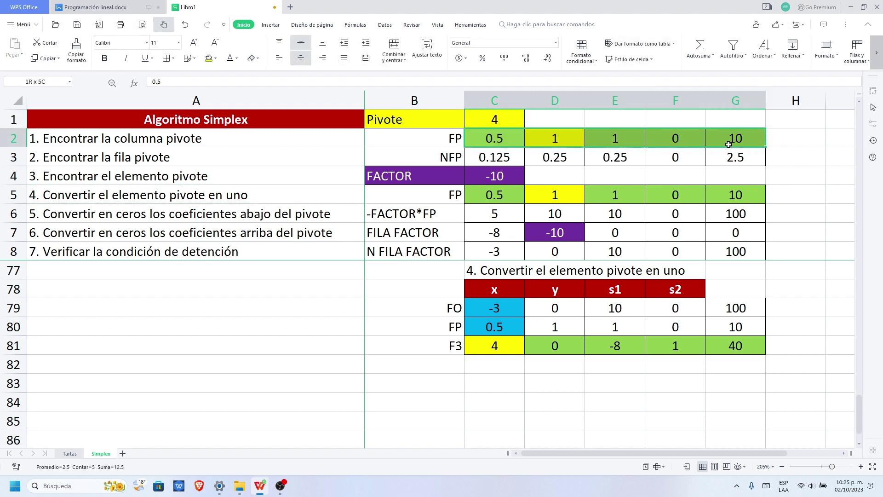
drag(484, 348, 748, 348)
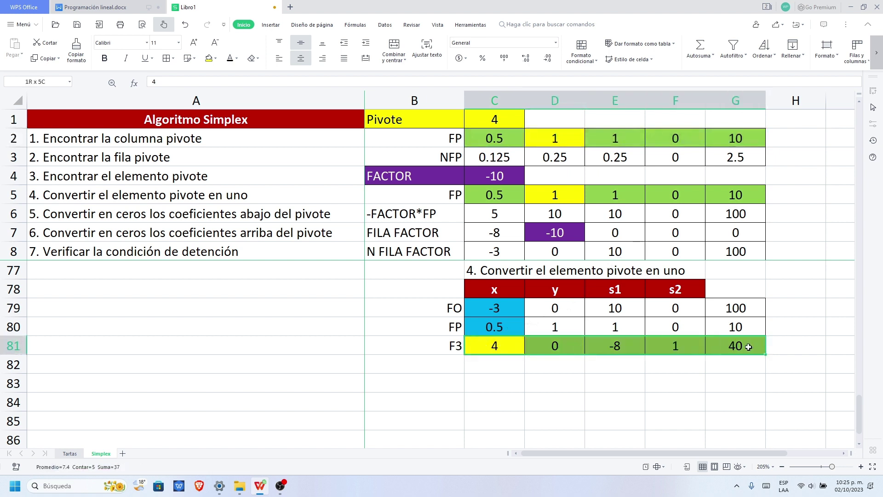
key(ctrl+c)
click(499, 143)
key(ctrl+v)
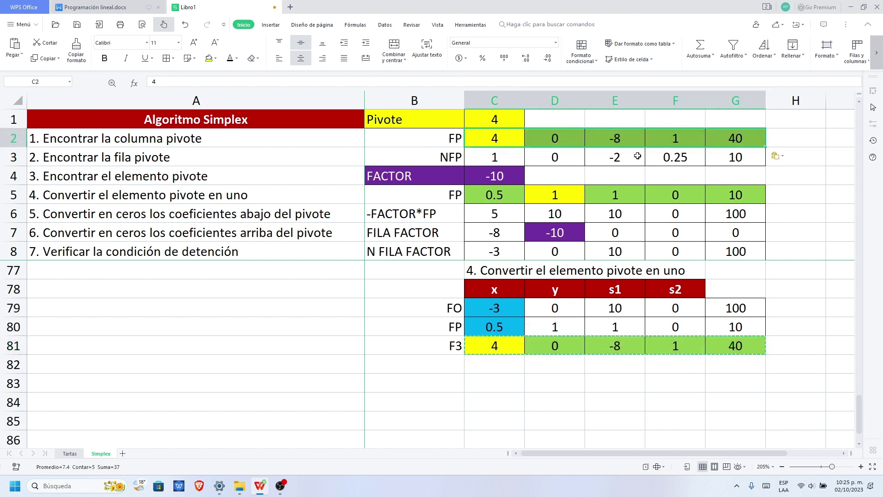
click(829, 242)
key(Escape)
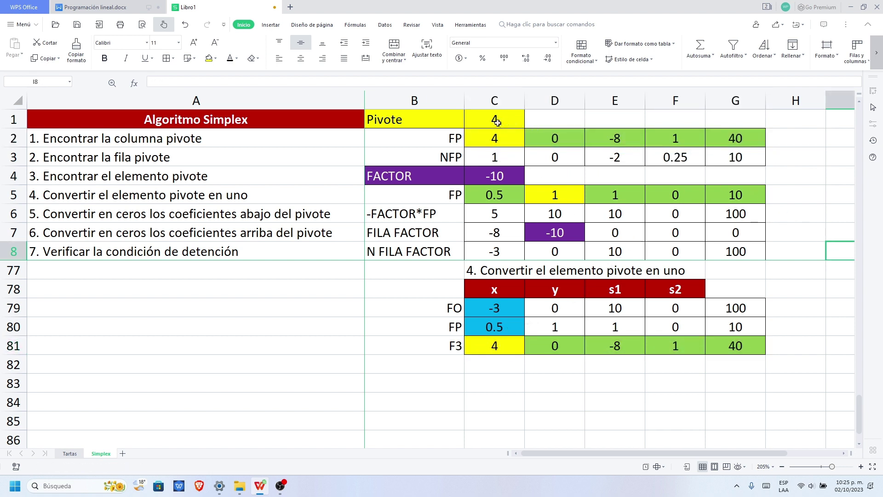
Check how each FP value in row 2 is divided by the pivot in C1 to give the NFP row.
click(500, 142)
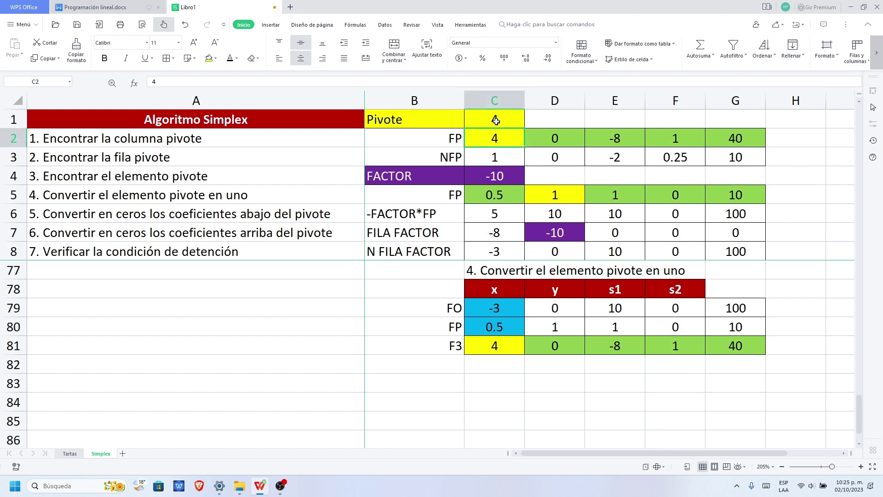
click(497, 121)
click(497, 157)
click(545, 139)
click(504, 118)
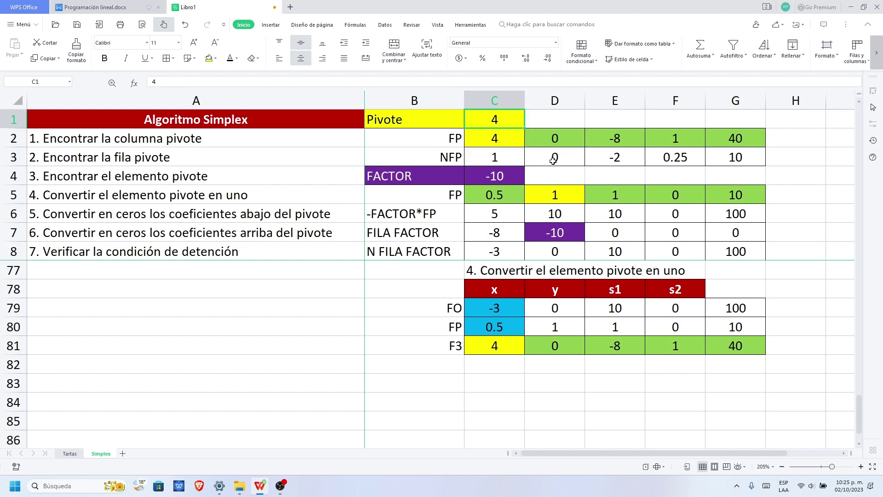
click(554, 161)
click(610, 139)
click(488, 114)
click(603, 156)
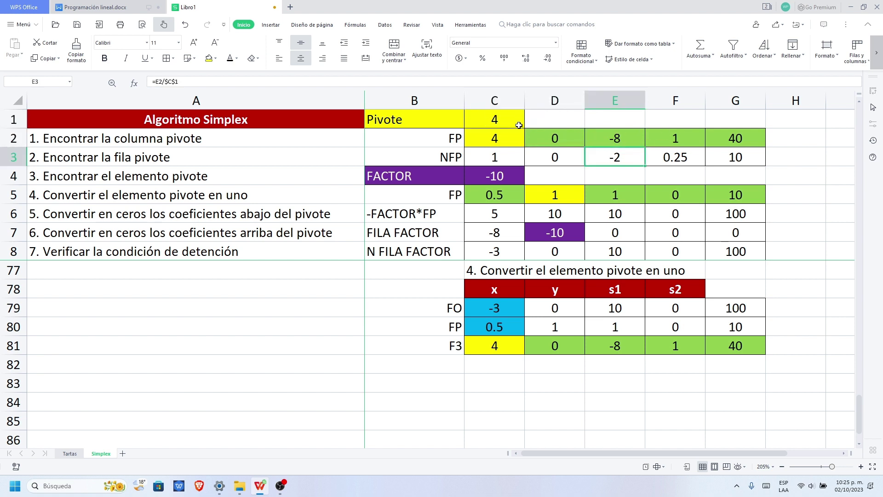
click(740, 141)
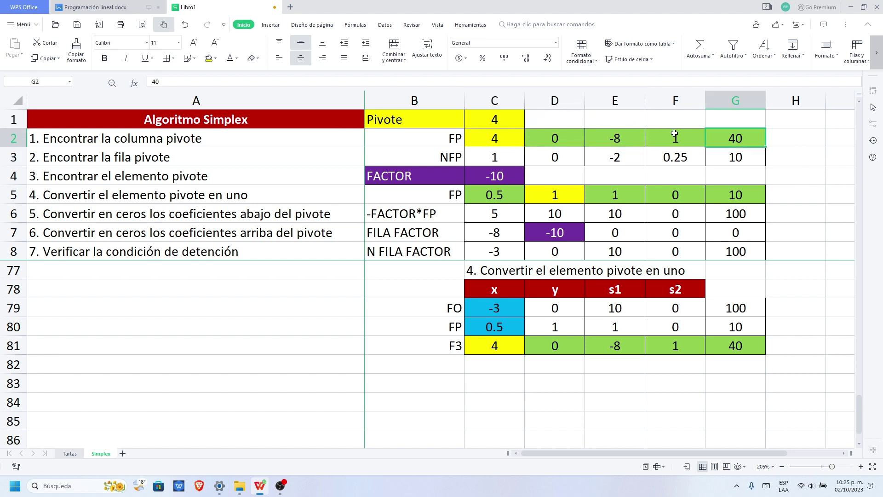
click(507, 119)
click(735, 160)
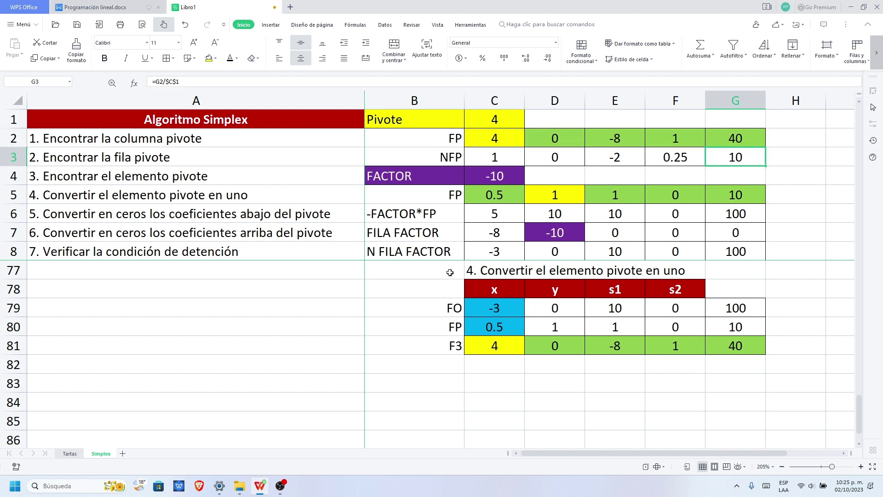
Duplicate the step 4 heading and table in B77:G81 to B83.
drag(450, 272, 736, 346)
key(ctrl+c)
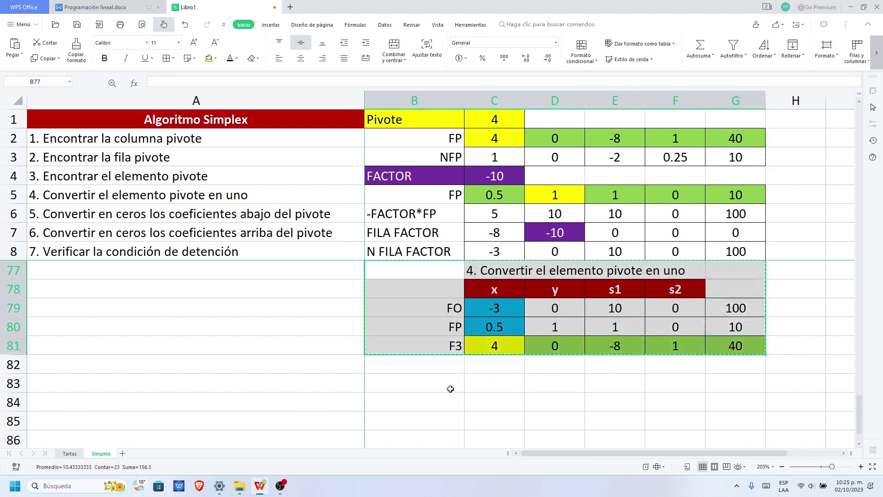
click(450, 389)
key(ctrl+v)
scroll(506, 334, down, 1)
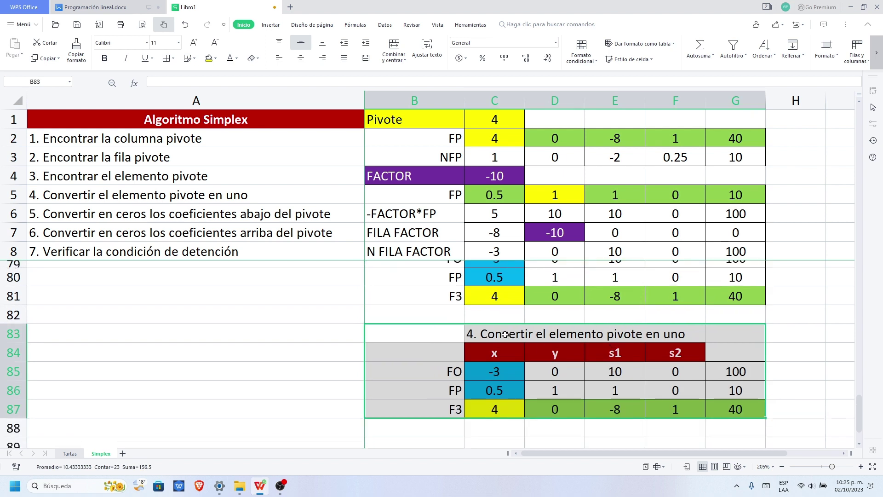
Clear the F3 row values in C87:G87 of the duplicated table.
drag(488, 407, 719, 413)
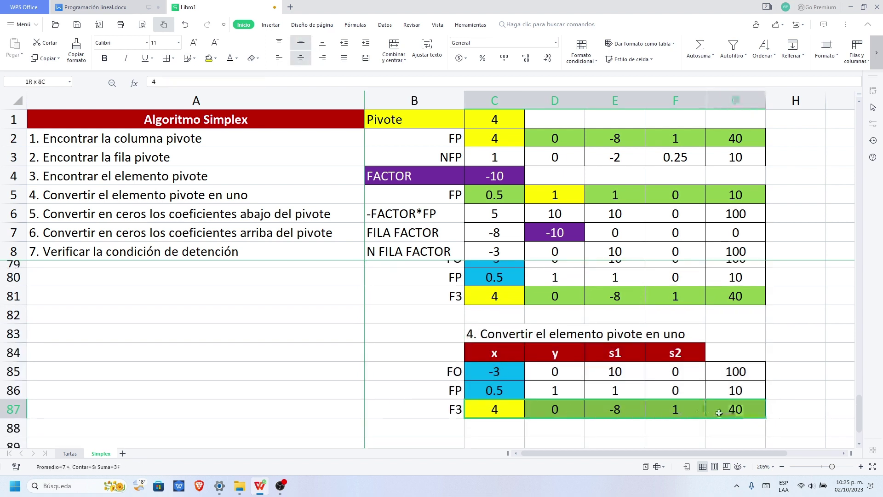
key(Delete)
drag(492, 296, 745, 300)
click(492, 296)
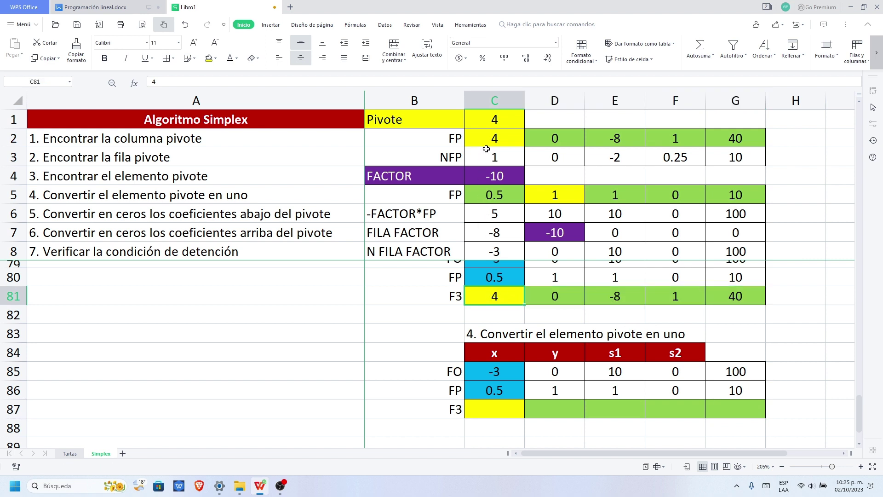
Copy the NFP row C3:G3 into the emptied F3 row at C87:G87 as values only.
drag(486, 149, 748, 159)
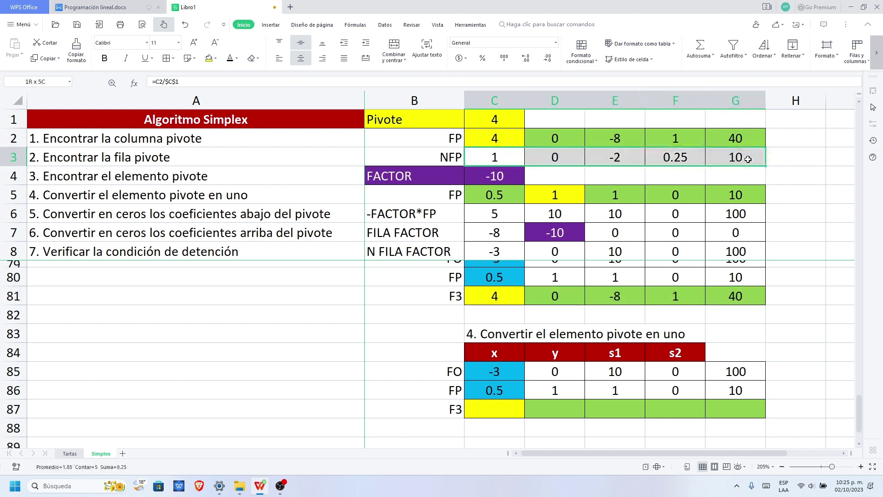
key(ctrl+c)
right_click(491, 415)
mouse_move(550, 145)
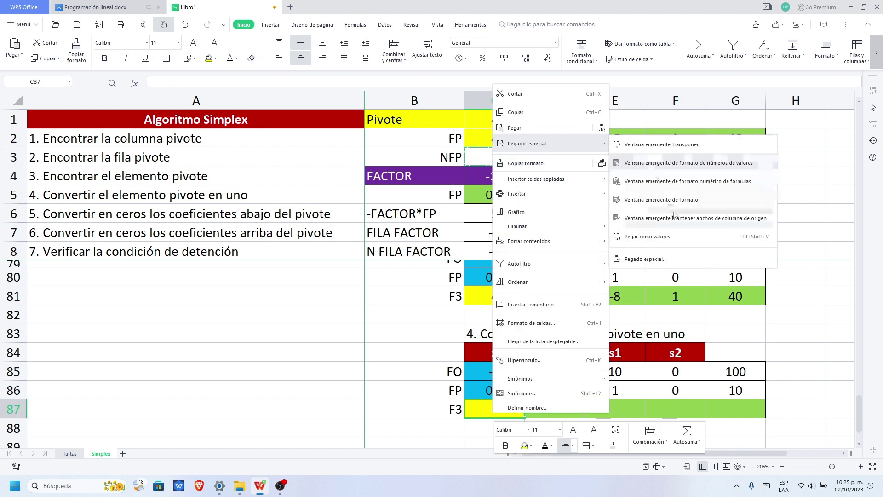
click(674, 235)
scroll(819, 357, down, 1)
scroll(788, 357, up, 2)
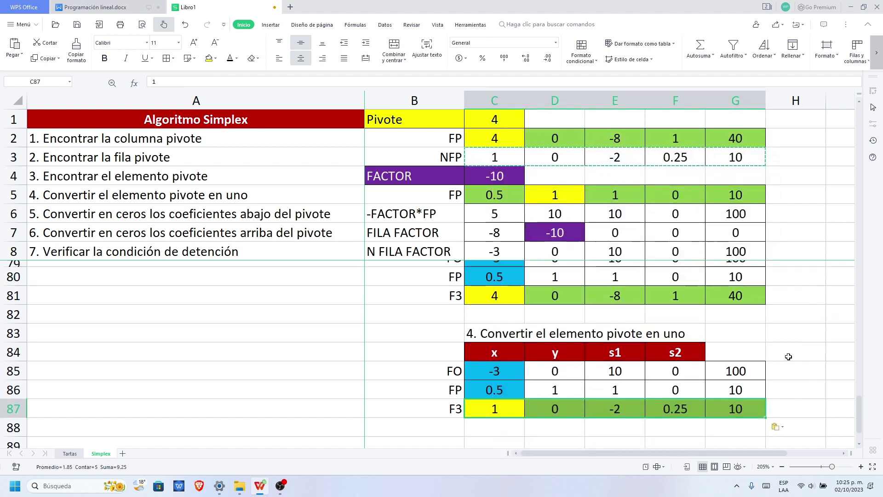
scroll(579, 341, up, 1)
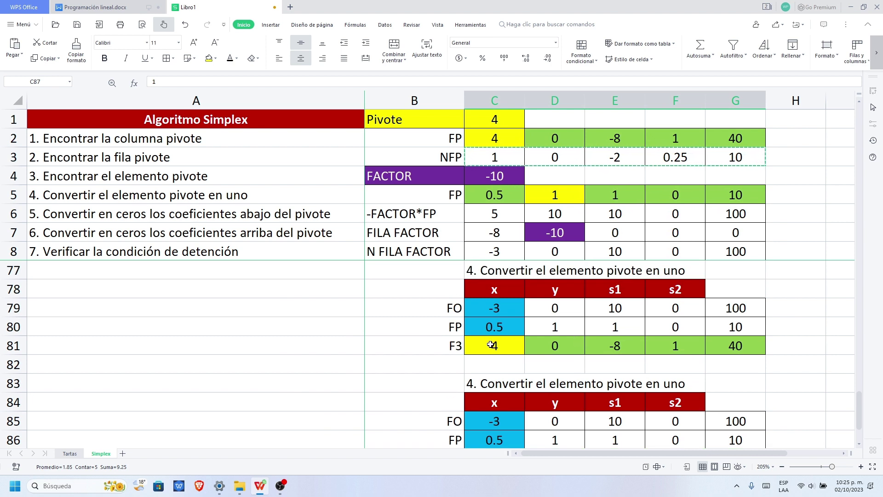
click(491, 345)
scroll(504, 364, down, 3)
click(503, 411)
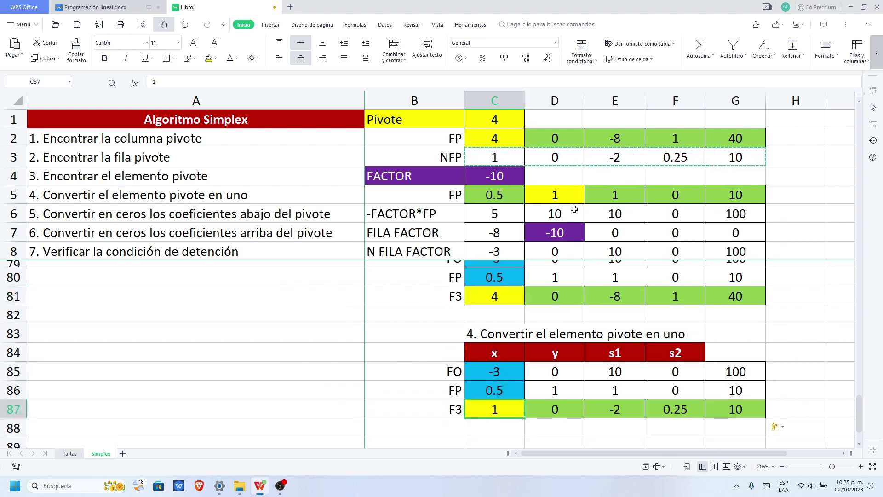
key(Escape)
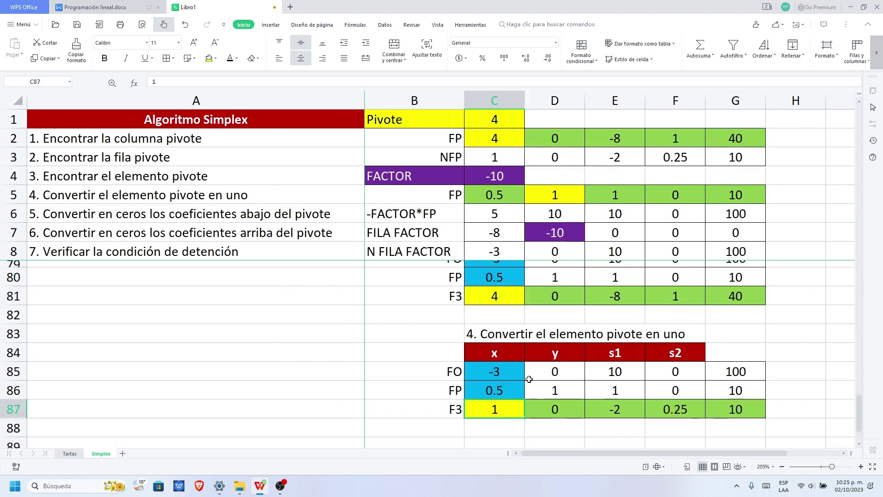
Replace the heading in C83 with "5. Convertir en ceros los coeficientes abajo del pivote" copied from A6.
click(528, 440)
scroll(537, 408, down, 1)
scroll(504, 369, up, 5)
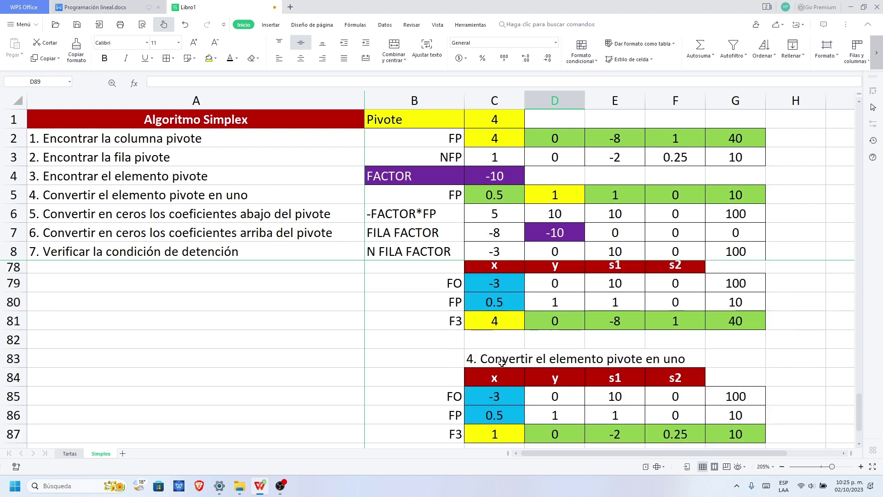
click(474, 408)
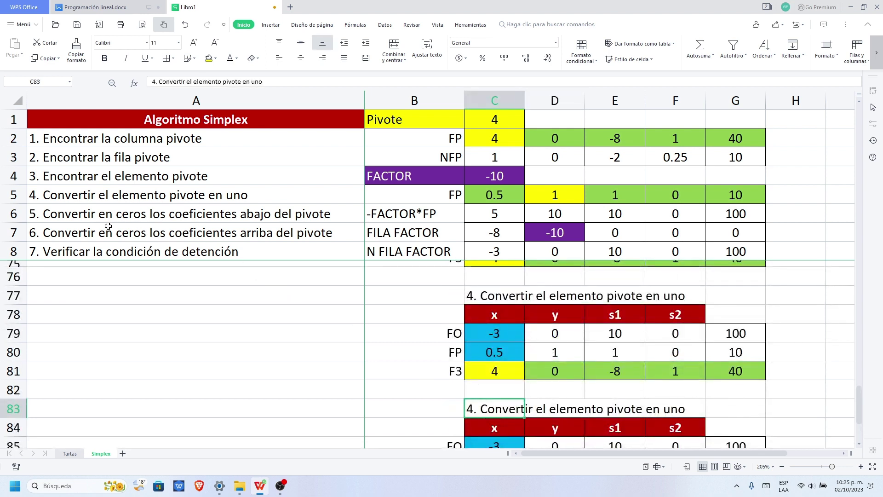
click(98, 217)
key(ctrl+c)
scroll(400, 320, down, 2)
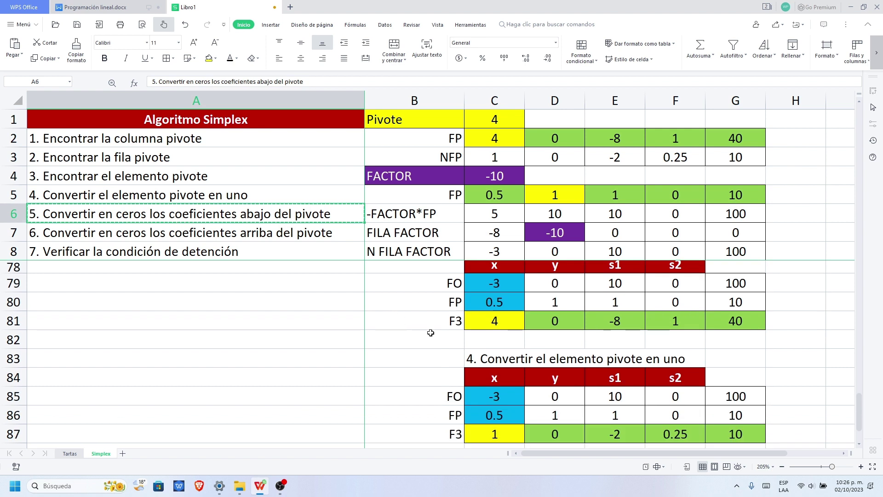
click(484, 356)
key(ctrl+v)
key(Escape)
click(775, 357)
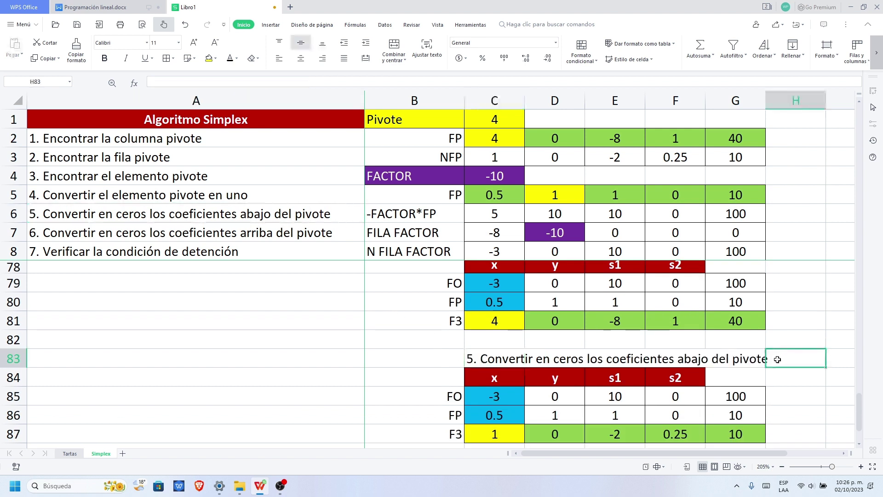
Check below the pivot in C87 for coefficients, and duplicate the step 5 heading and table in B83:G87 to B89.
scroll(676, 372, down, 1)
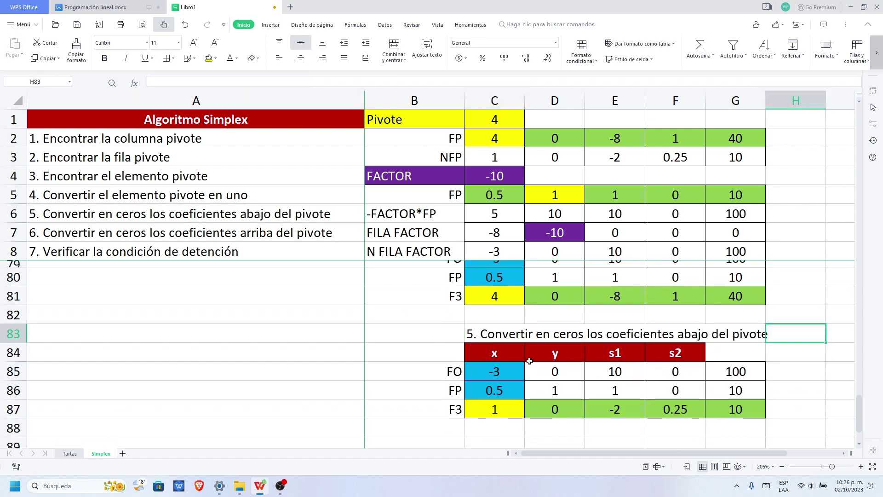
click(502, 405)
click(496, 430)
scroll(504, 405, down, 1)
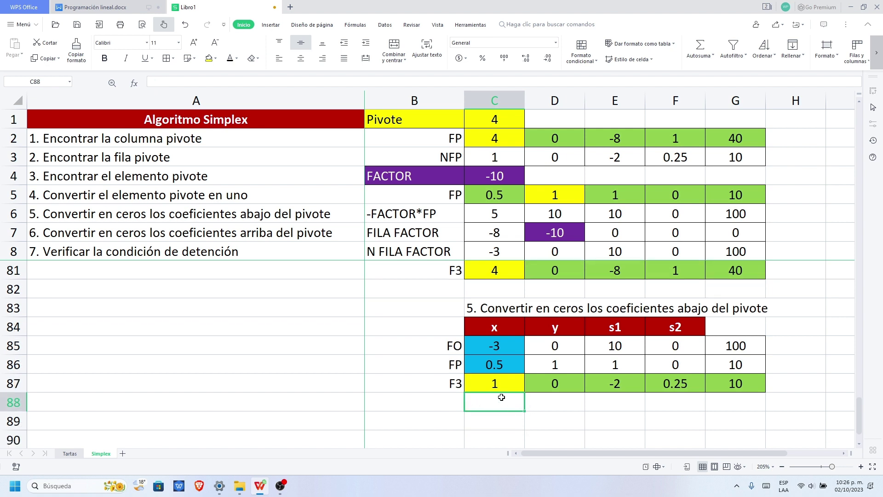
click(591, 424)
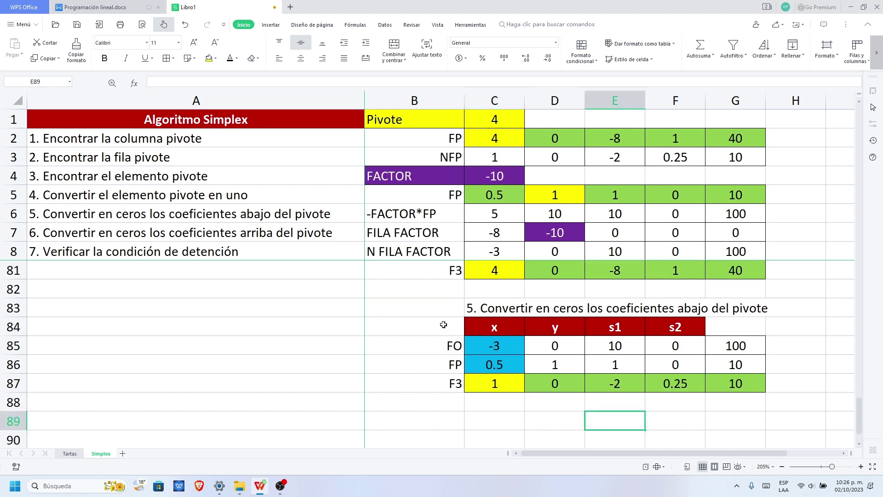
drag(438, 309, 732, 385)
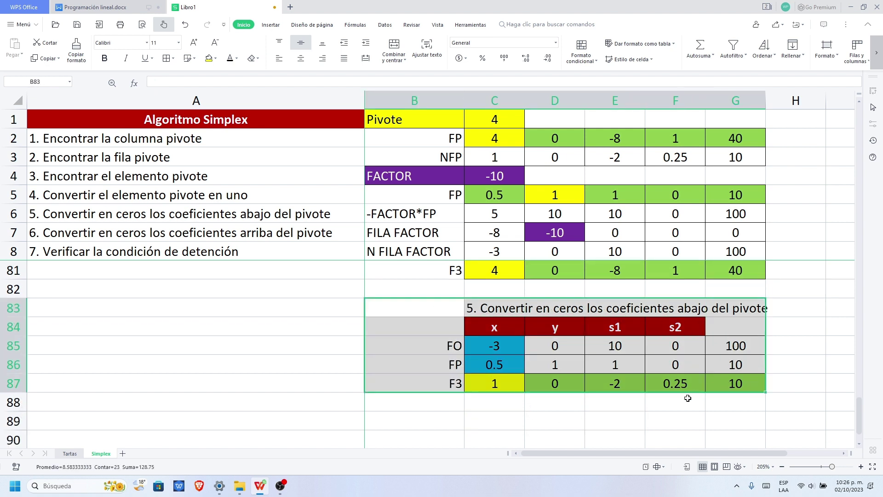
key(ctrl+c)
click(453, 421)
key(ctrl+v)
scroll(636, 399, down, 1)
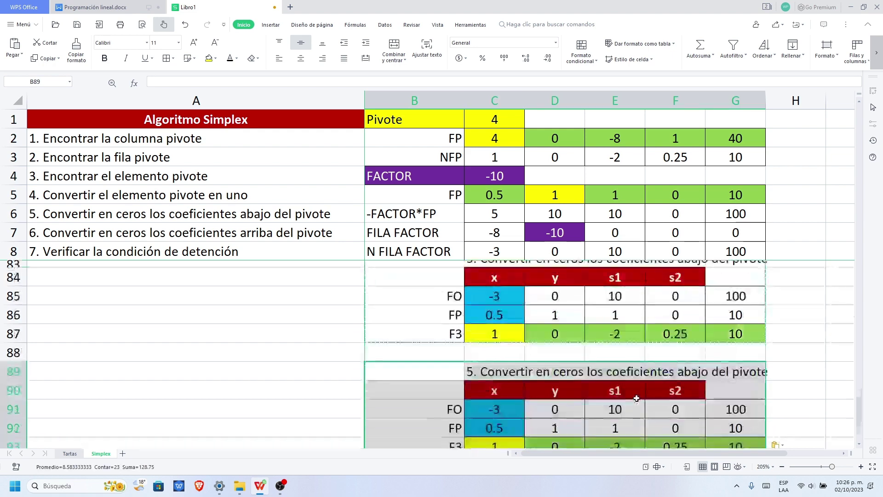
scroll(529, 368, down, 2)
Replace the heading in C89 with "6. Convertir en ceros los coeficientes arriba del pivote" copied from A7.
click(490, 328)
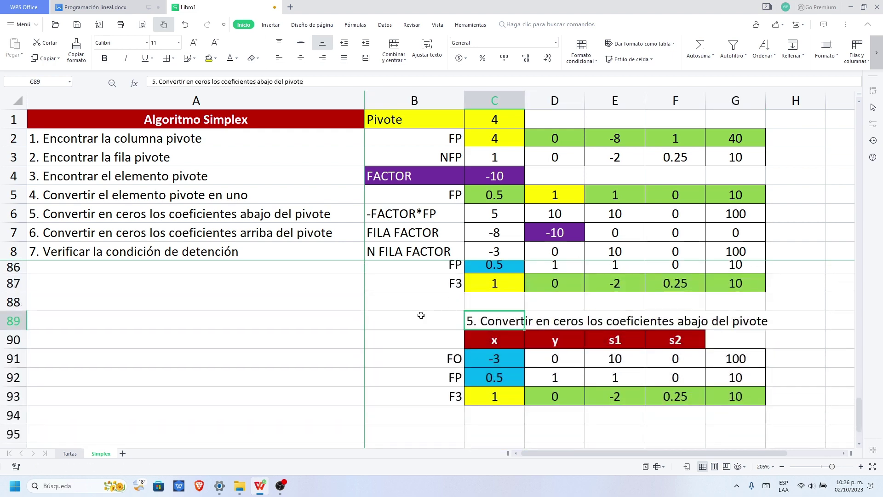
click(73, 216)
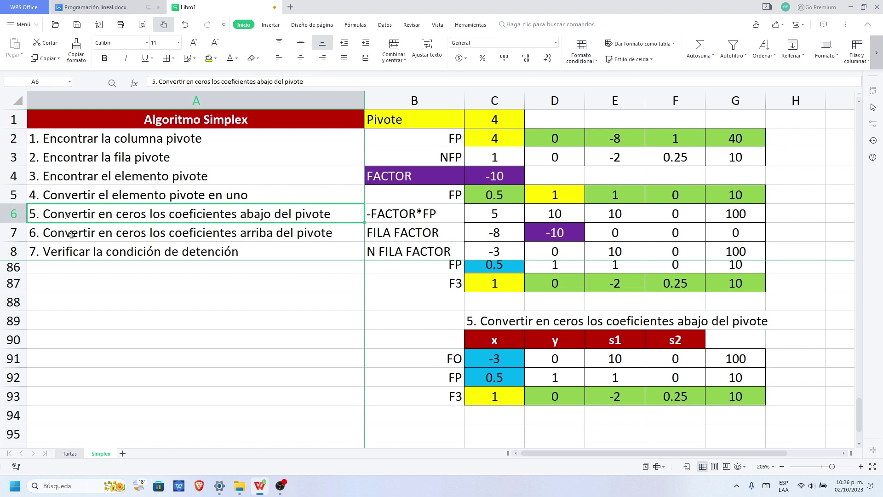
click(71, 234)
key(ctrl+c)
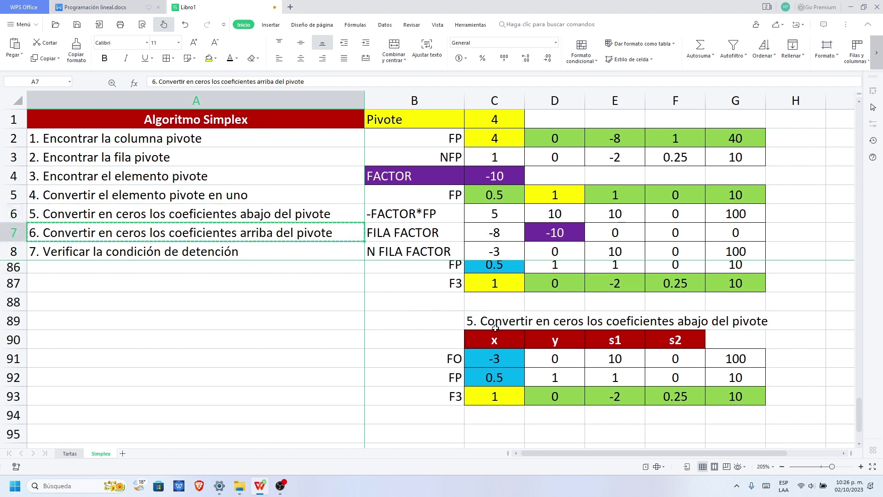
click(486, 322)
key(ctrl+v)
key(Escape)
click(554, 413)
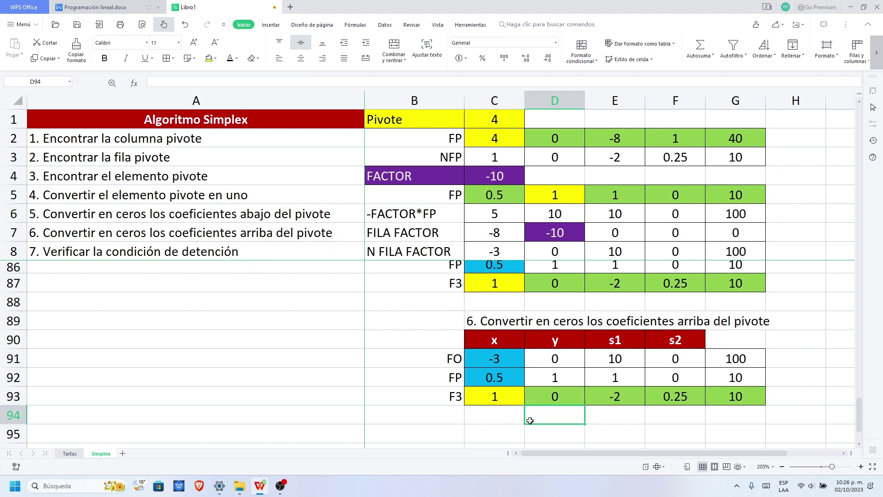
Mark the coefficient above the pivot in C92 as the factor with a white font and purple fill.
click(490, 374)
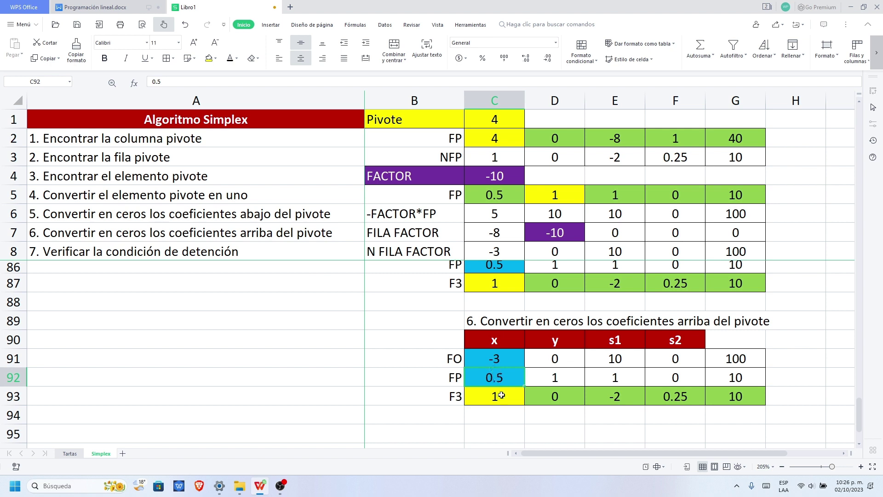
click(499, 364)
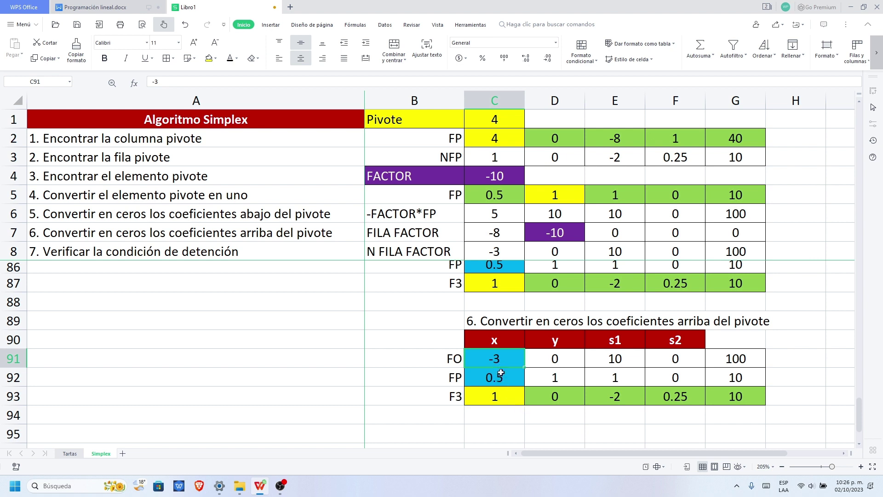
scroll(501, 372, down, 1)
click(490, 355)
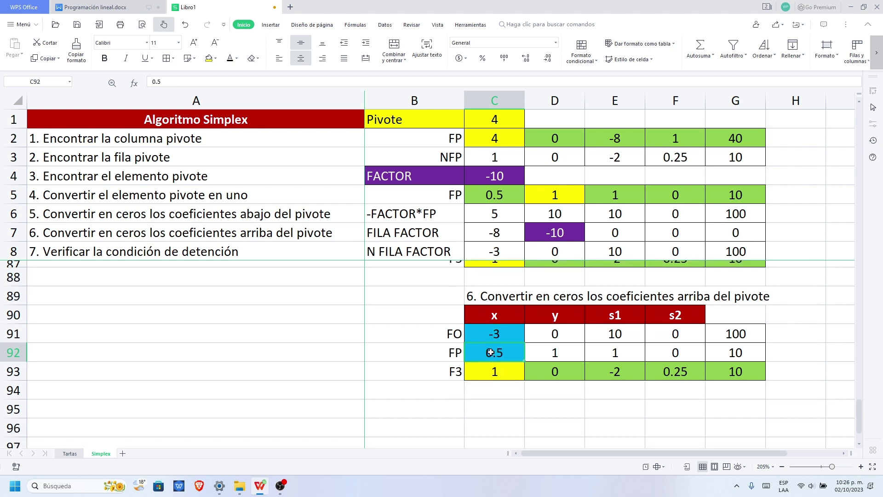
click(236, 58)
click(380, 208)
click(236, 60)
click(232, 101)
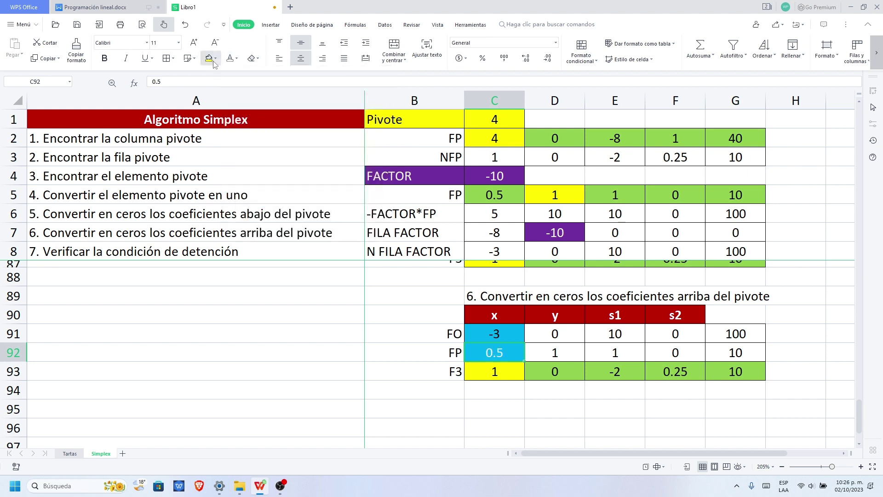
click(216, 60)
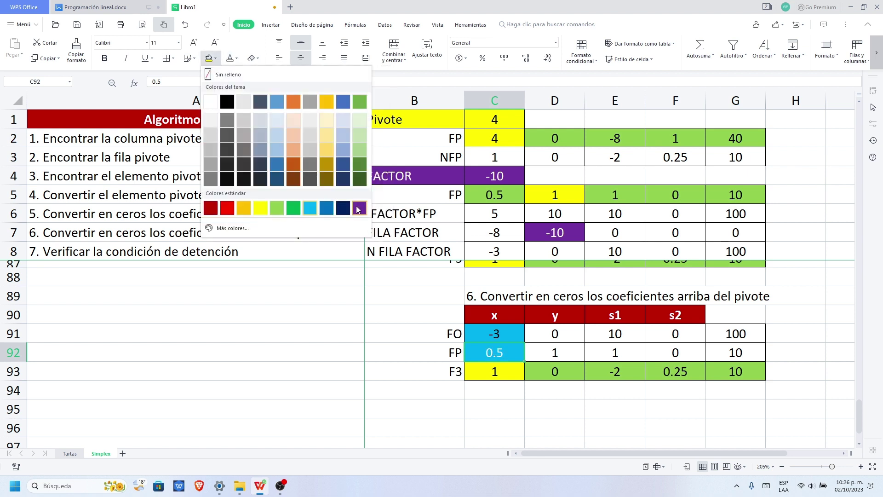
click(360, 208)
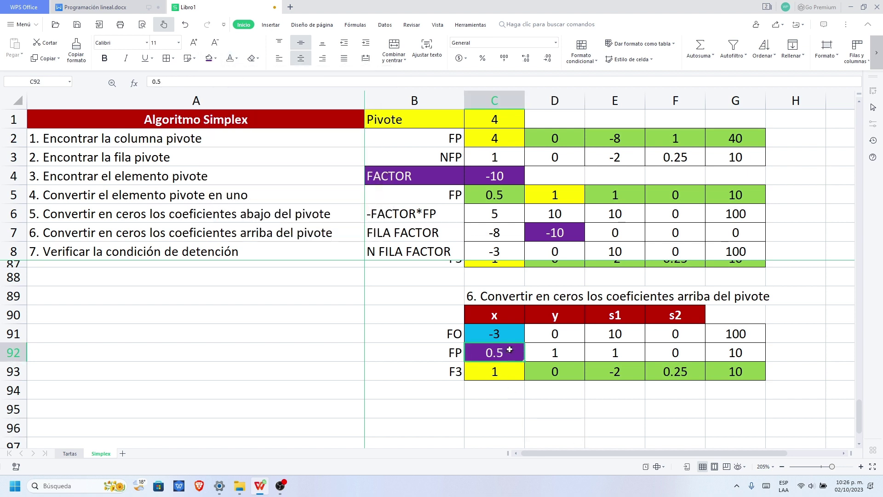
Set the FACTOR value in C4 to 0.5.
scroll(510, 350, down, 1)
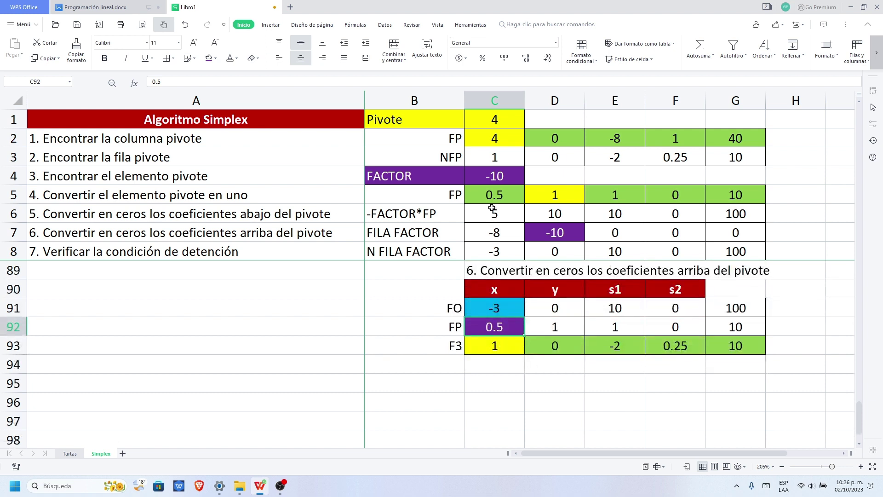
click(497, 181)
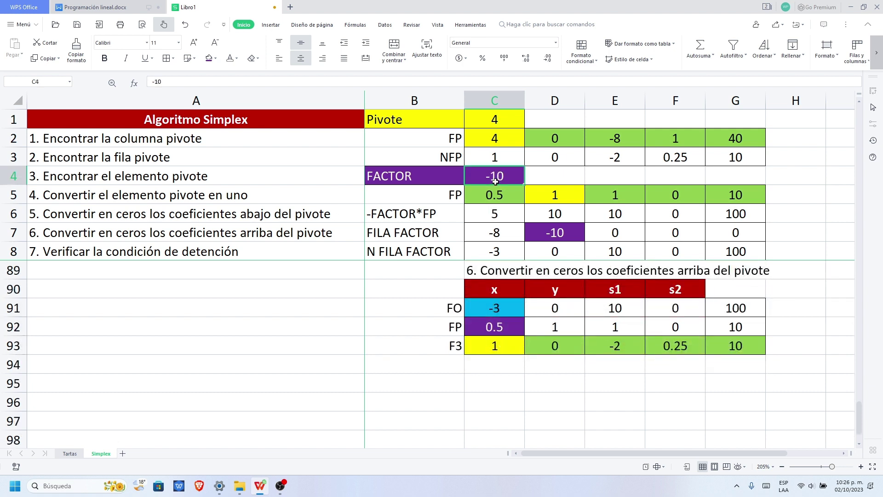
text(0.5)
key(Return)
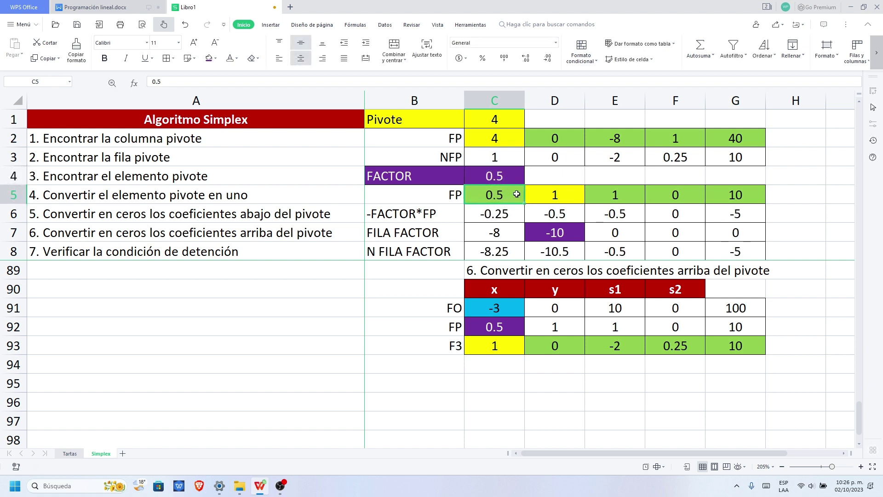
Copy the F3 pivot row C93:G93 into the FP row of the calculation area at C5:G5.
drag(517, 194, 711, 191)
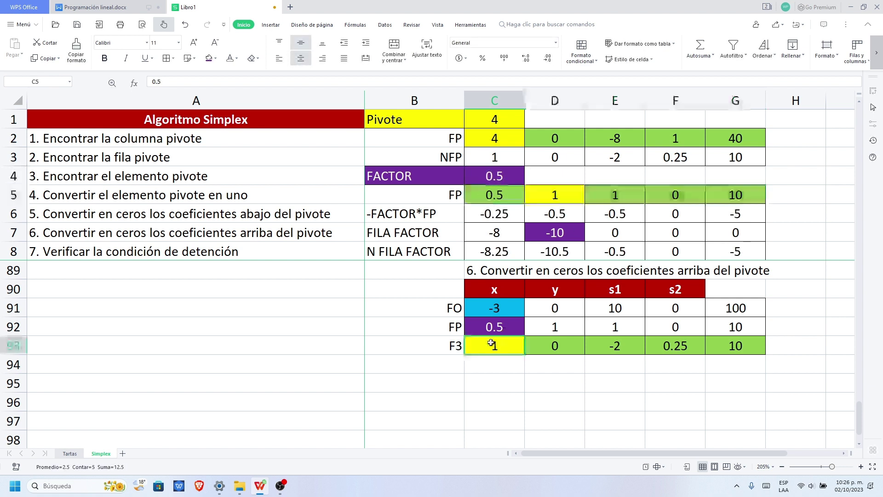
drag(491, 343, 736, 345)
key(ctrl+c)
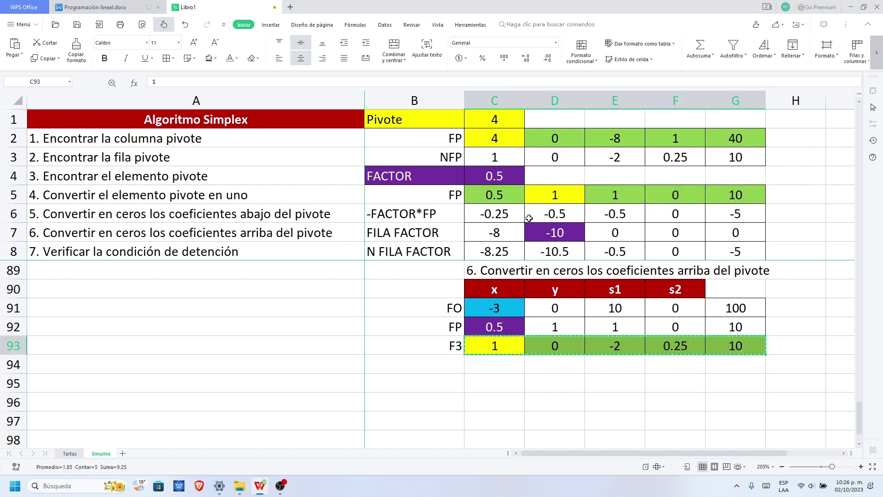
click(497, 199)
key(ctrl+v)
click(535, 395)
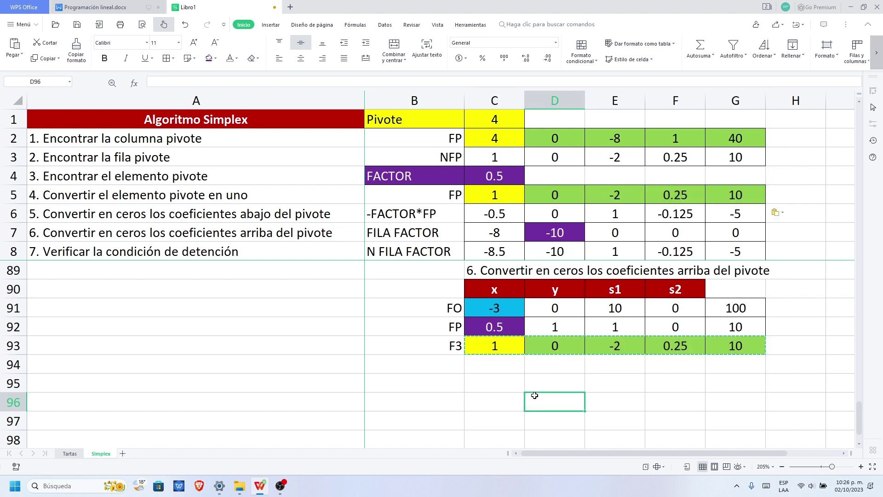
key(Escape)
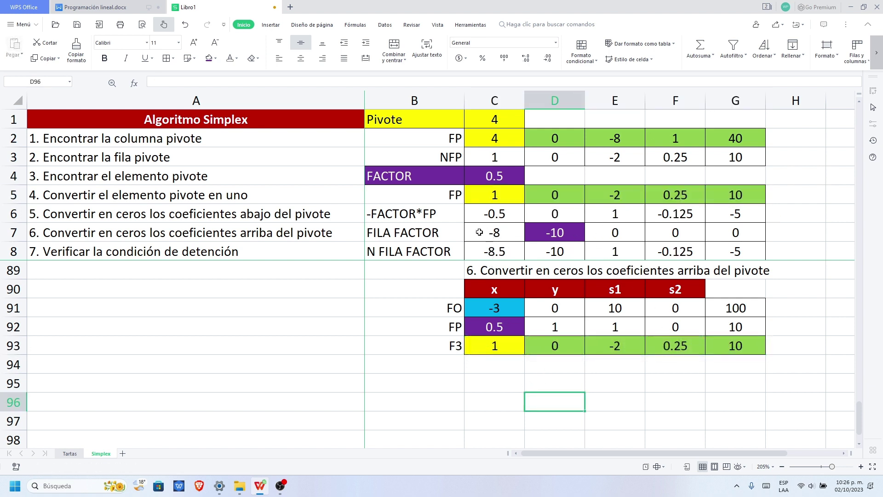
Copy row C92:G92 into the FILA FACTOR row at C7:G7 and check the N FILA FACTOR row in C8:G8.
drag(427, 233, 736, 233)
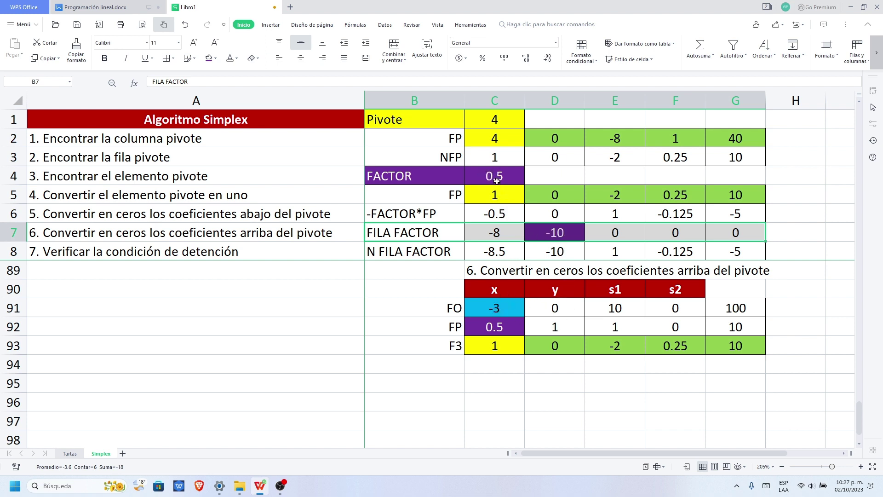
drag(485, 327, 716, 330)
key(ctrl+c)
click(516, 234)
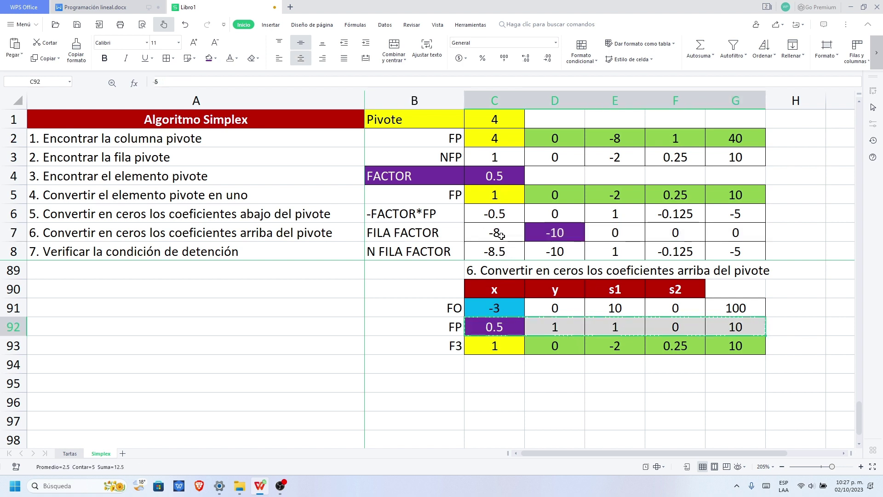
key(ctrl+v)
click(561, 401)
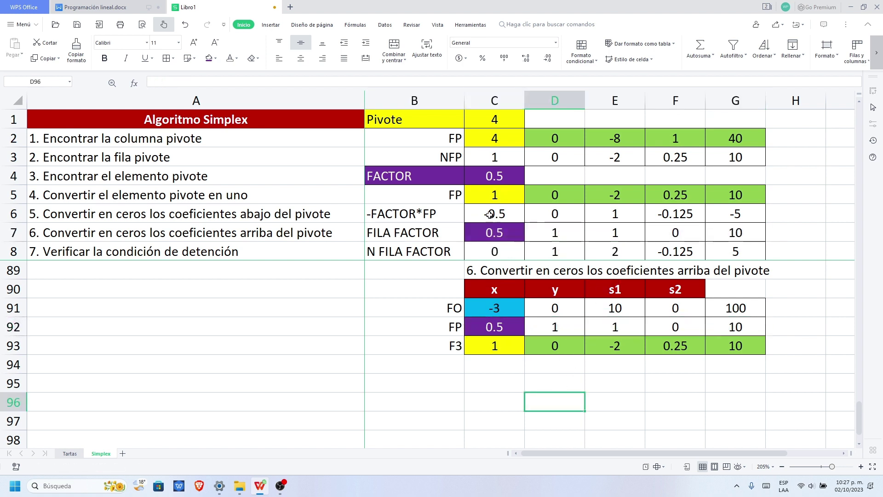
click(497, 245)
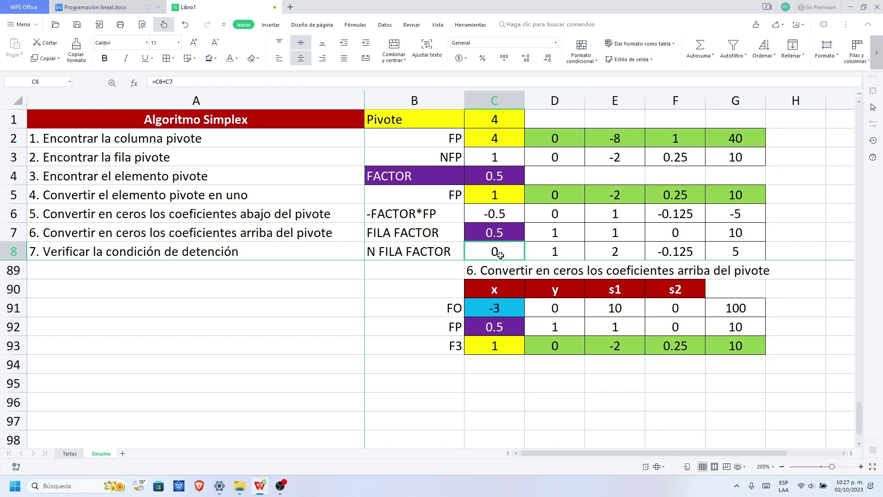
click(497, 227)
click(497, 251)
drag(532, 254, 716, 252)
Duplicate the step 6 heading and table in B89:G93 to B95.
drag(457, 271, 737, 344)
key(ctrl+c)
click(447, 389)
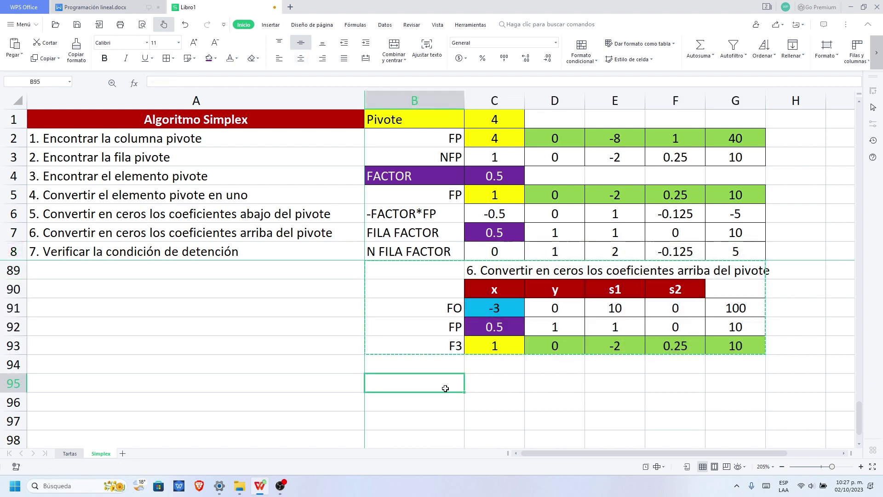
key(ctrl+v)
scroll(562, 389, down, 2)
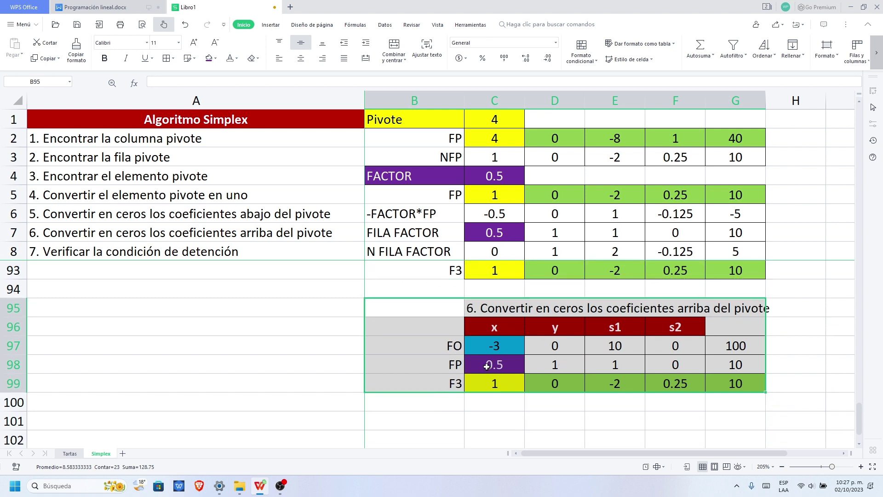
Replace the FP row contents in C98:G98 with the N FILA FACTOR row C8:G8, pasted as values only.
drag(496, 364, 736, 366)
key(Delete)
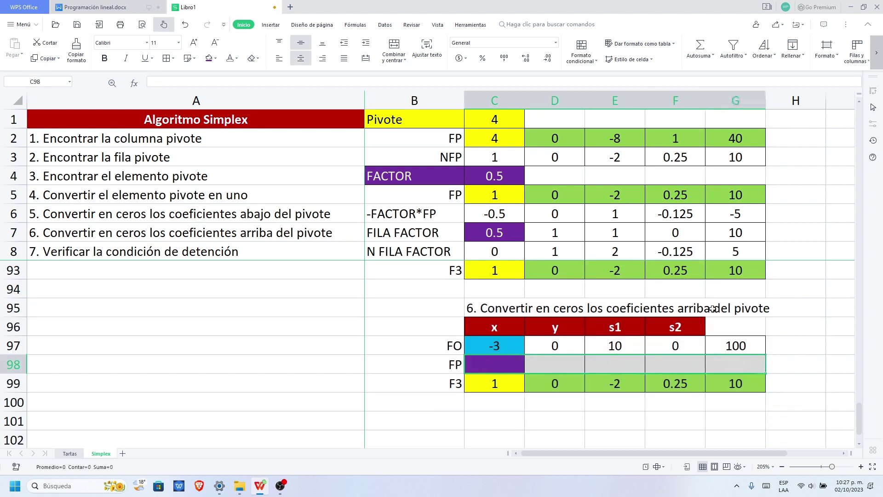
drag(486, 250, 731, 255)
key(ctrl+c)
scroll(720, 262, down, 1)
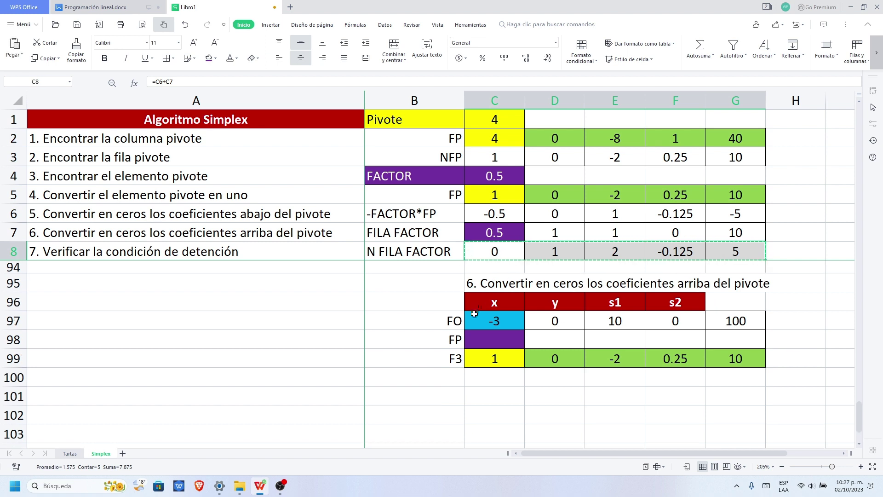
right_click(498, 337)
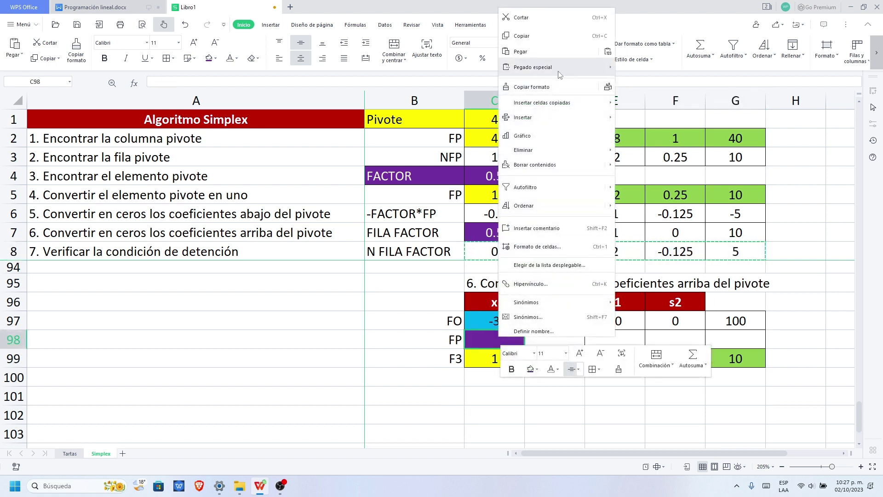
mouse_move(560, 71)
click(653, 160)
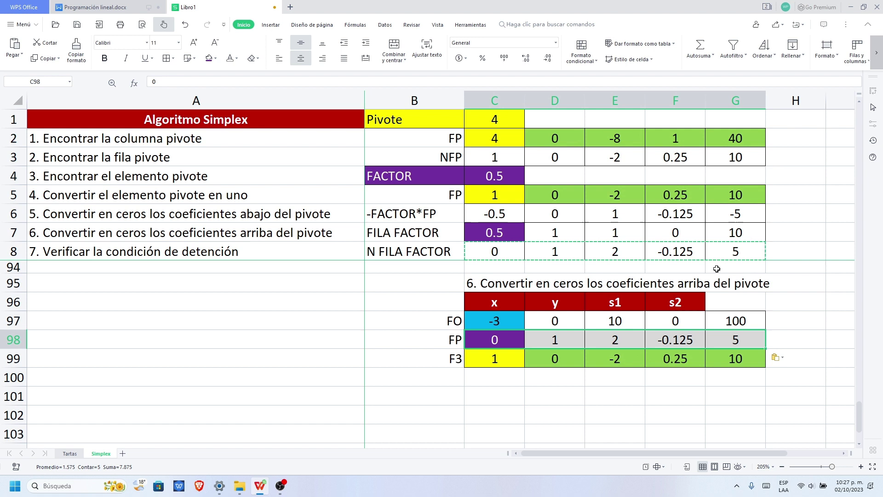
click(816, 334)
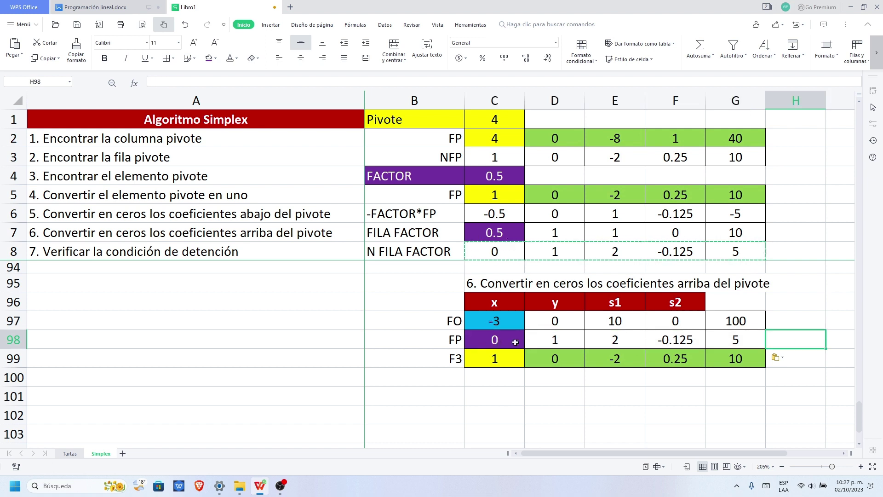
Compare the previous FP row in C92:G92 with the new FP row in C98:G98.
scroll(515, 341, up, 2)
click(504, 304)
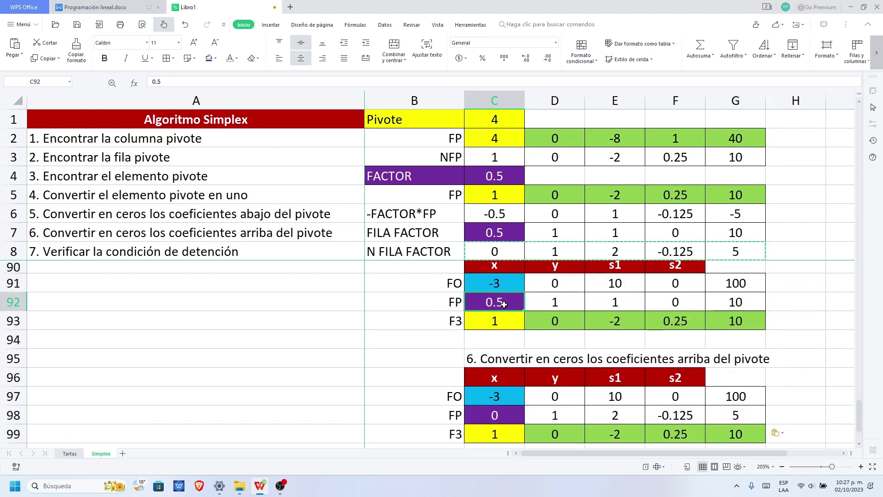
click(495, 419)
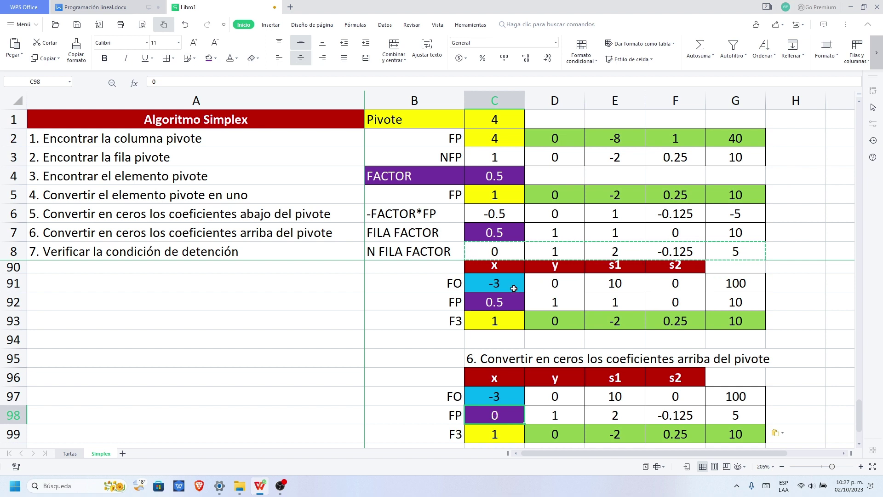
drag(505, 301, 732, 302)
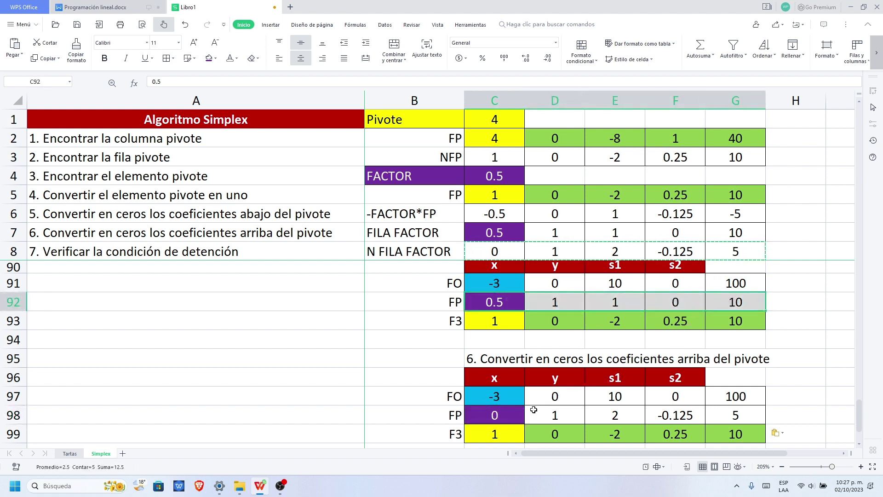
drag(534, 409, 736, 414)
click(782, 379)
Mark the FO coefficient in C97 as the next factor with a white font and purple fill.
scroll(783, 373, down, 1)
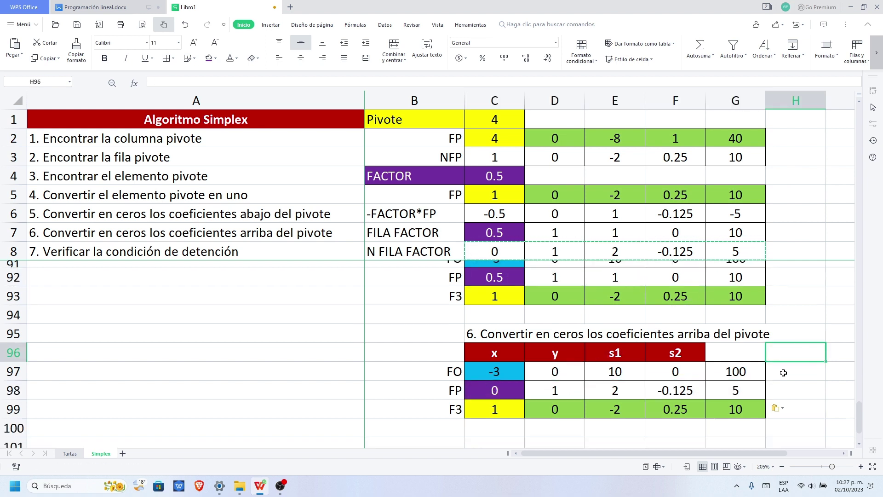
scroll(584, 387, down, 1)
click(507, 350)
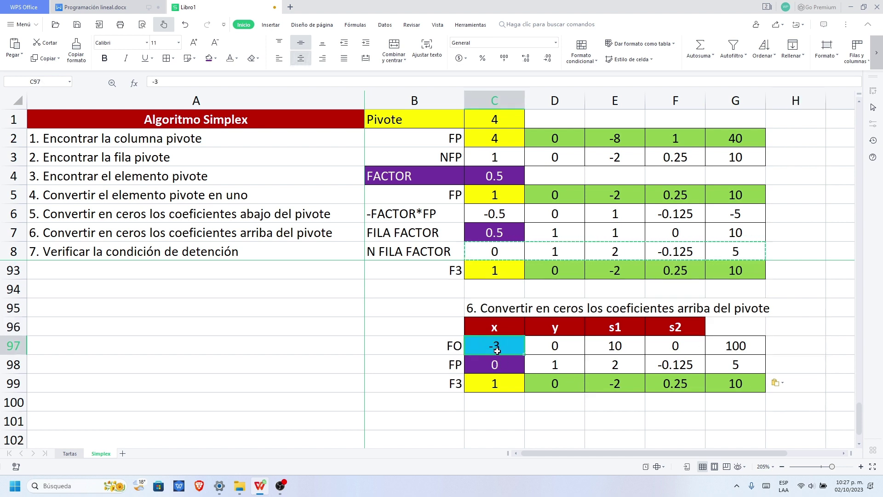
click(230, 59)
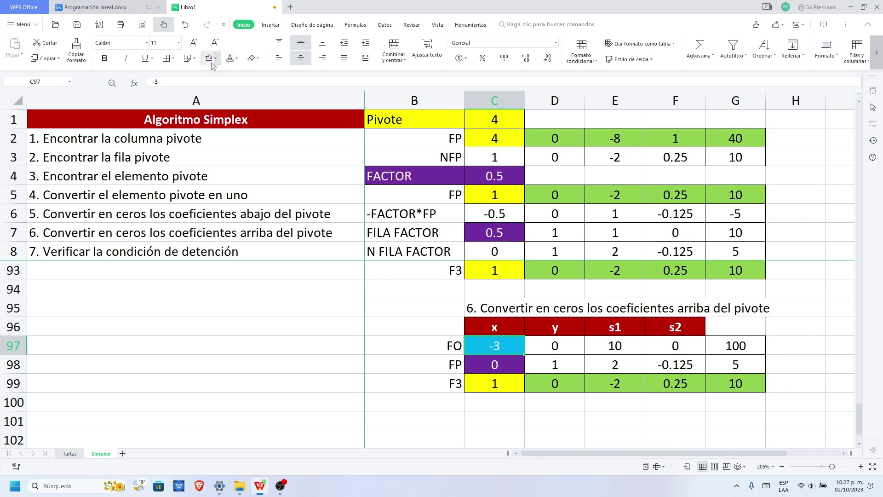
click(209, 58)
key(Return)
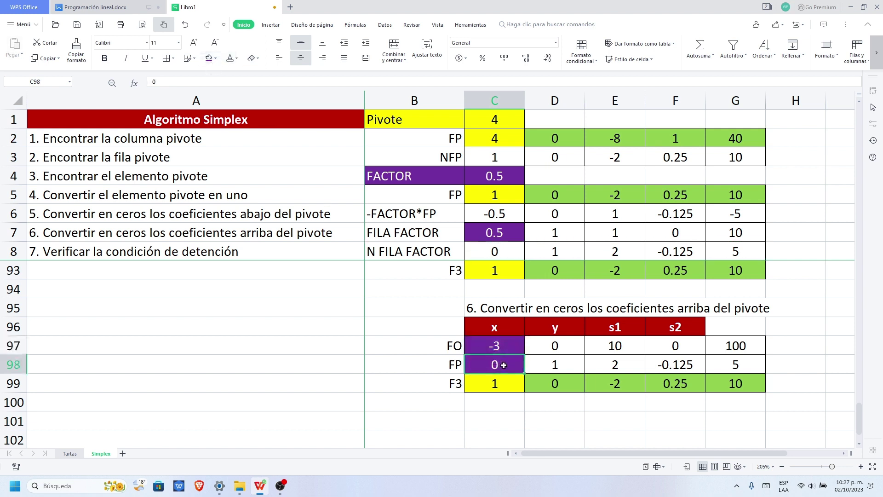
Restore C98 in the FP row to a black font with no fill.
click(238, 59)
click(240, 73)
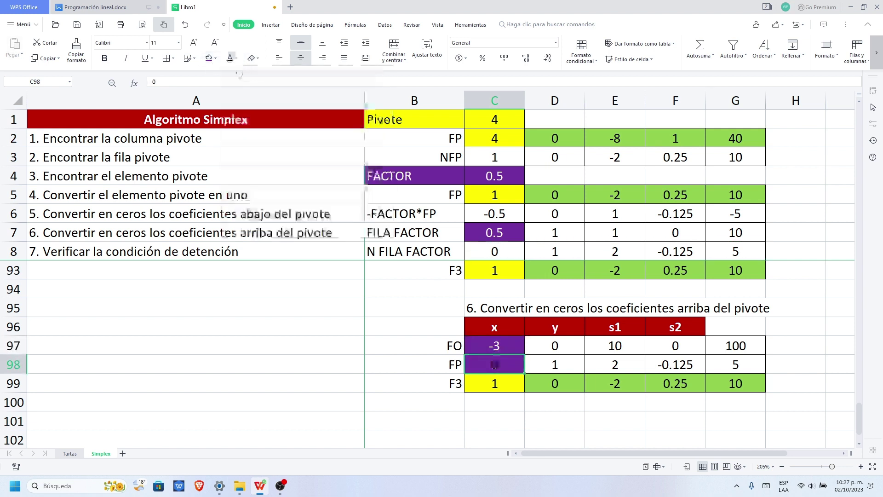
click(214, 59)
click(221, 73)
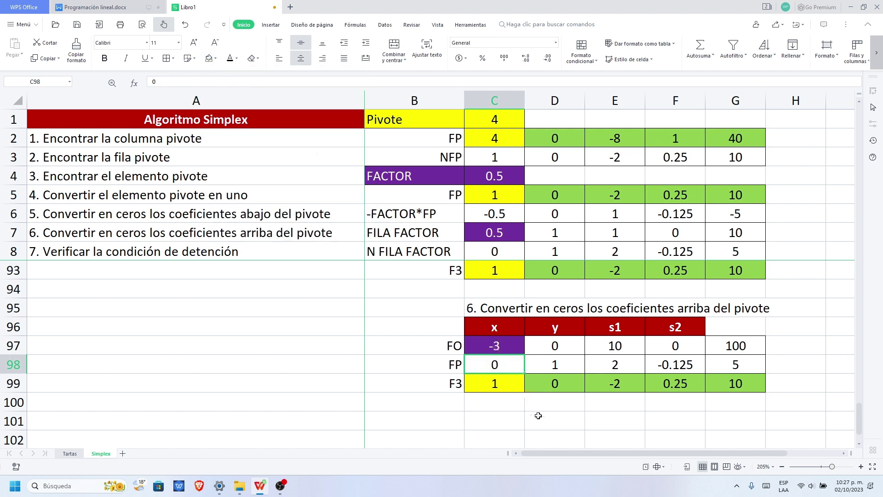
click(538, 416)
Set the FACTOR value in C4 to -3, matching the FO coefficient in C97.
click(482, 338)
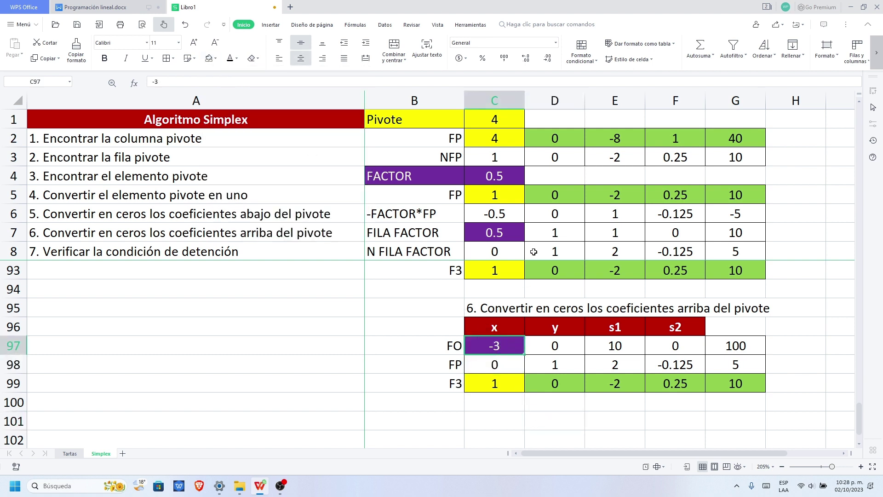
click(490, 181)
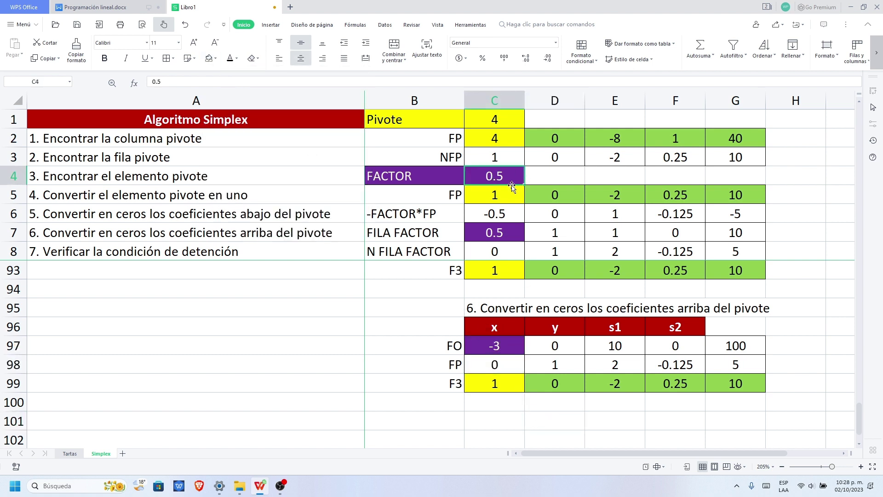
text(-3)
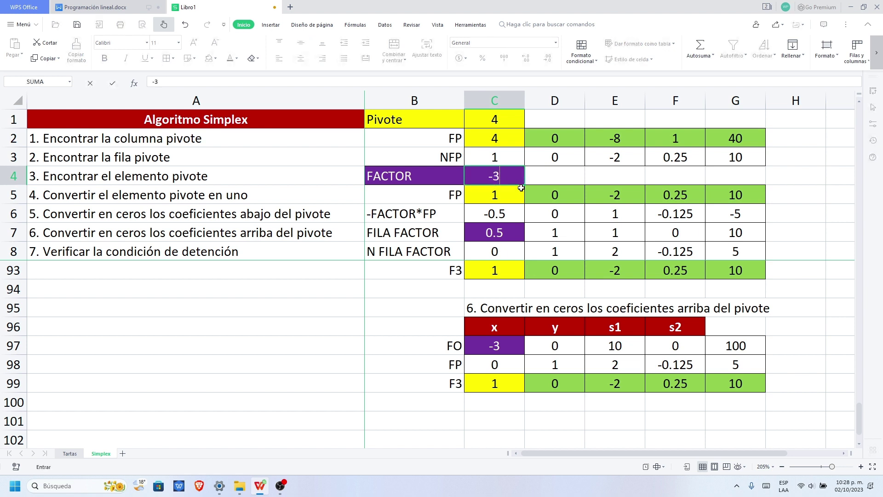
key(Return)
Copy the pivot row C99:G99 into the FP row C5:G5 of the calculation block.
drag(482, 384, 734, 382)
key(ctrl+c)
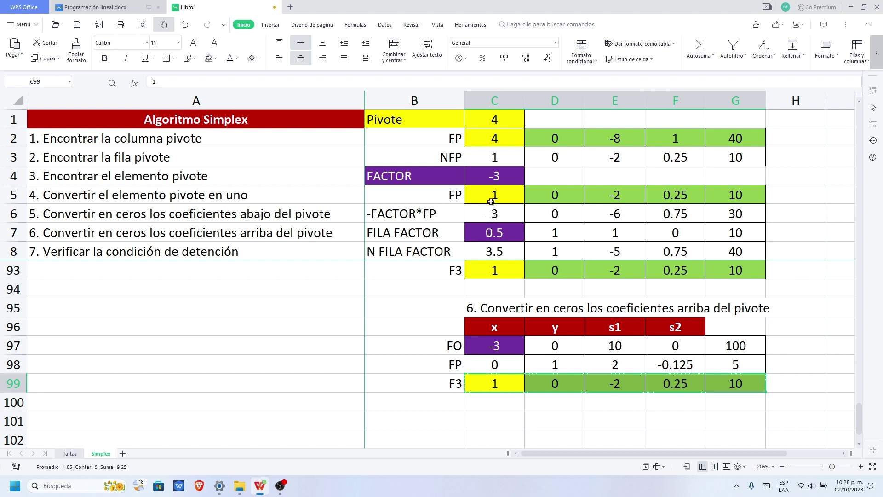
click(491, 202)
key(ctrl+v)
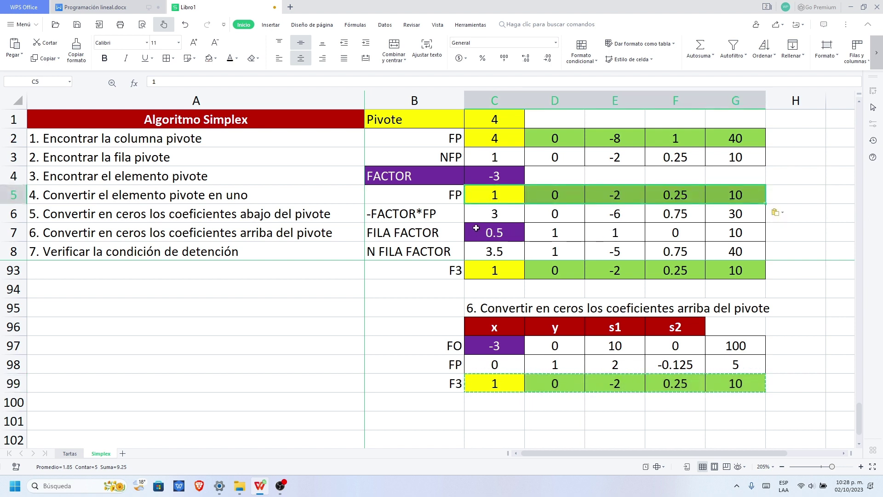
Copy the FO row C97:G97 into the FILA FACTOR row C7:G7.
click(511, 263)
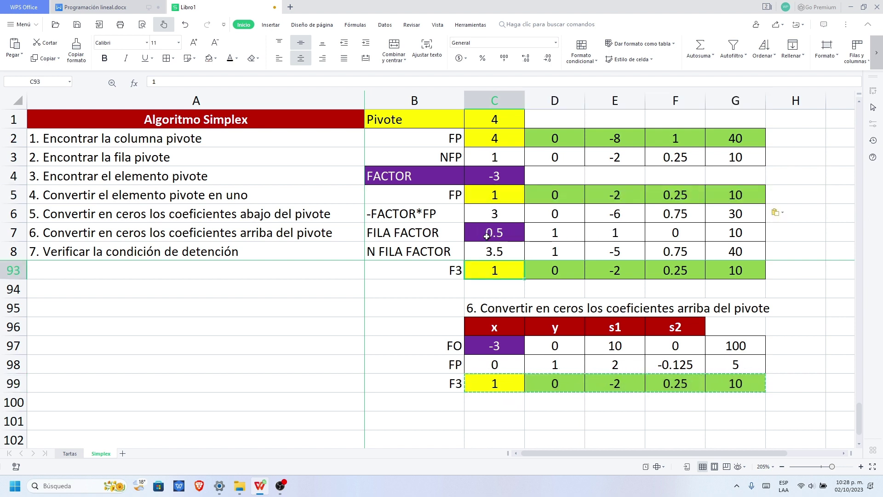
click(486, 237)
click(499, 178)
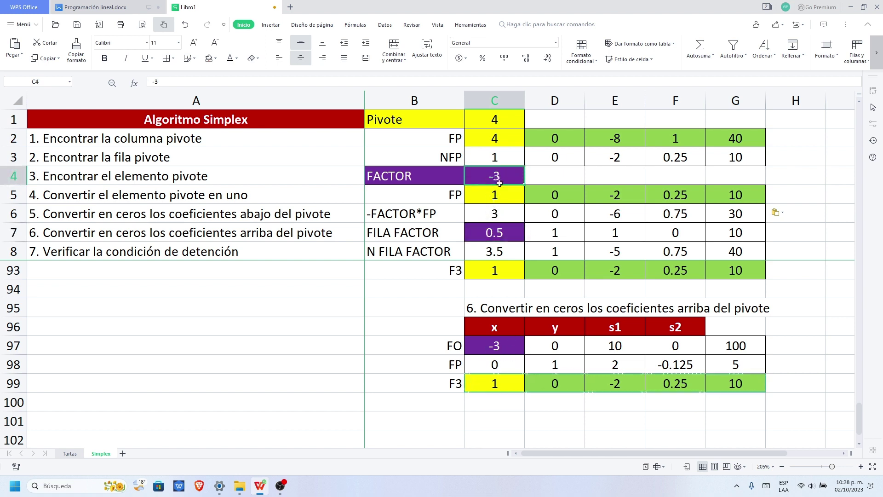
drag(486, 346, 720, 346)
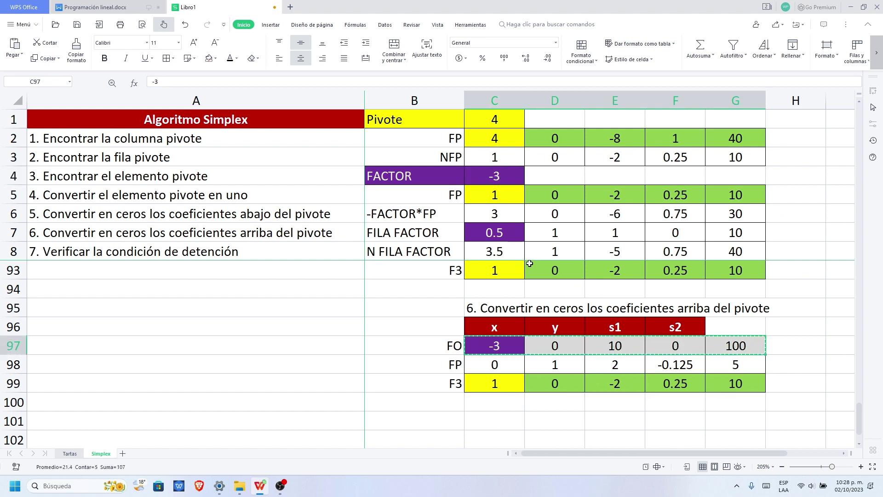
click(491, 236)
key(ctrl+v)
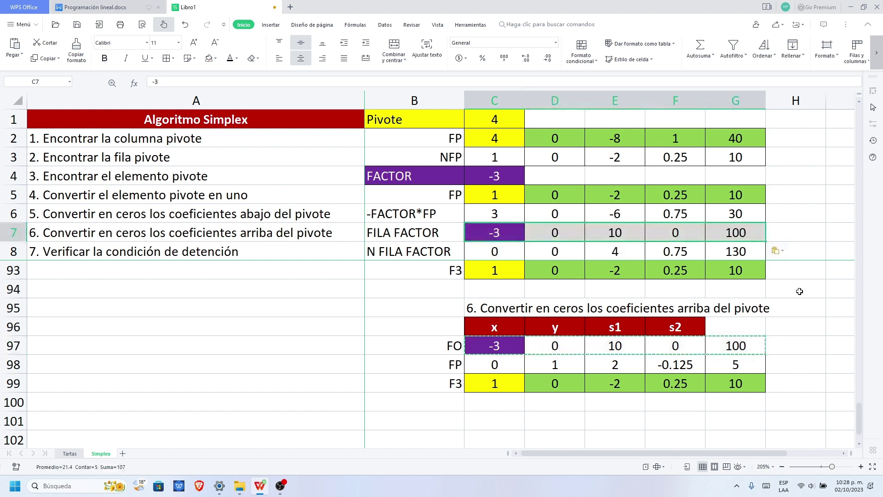
key(Return)
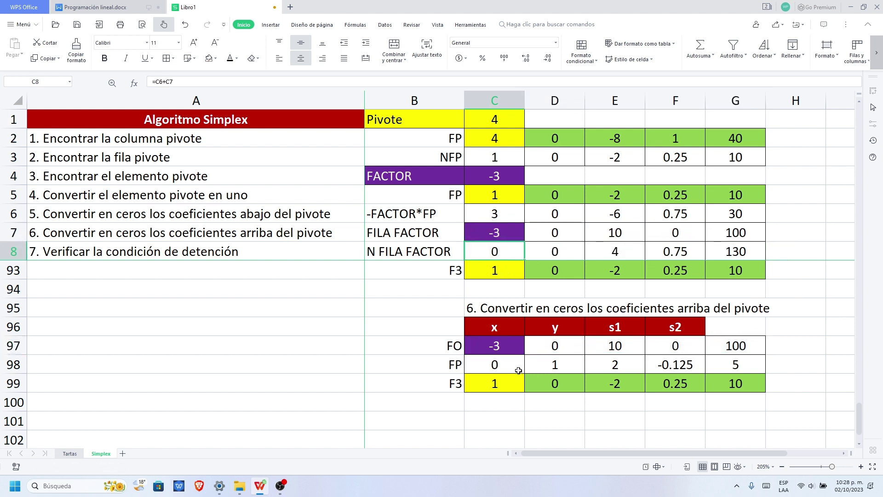
Duplicate the step 6 heading and table in B95:G99 to B101.
click(507, 420)
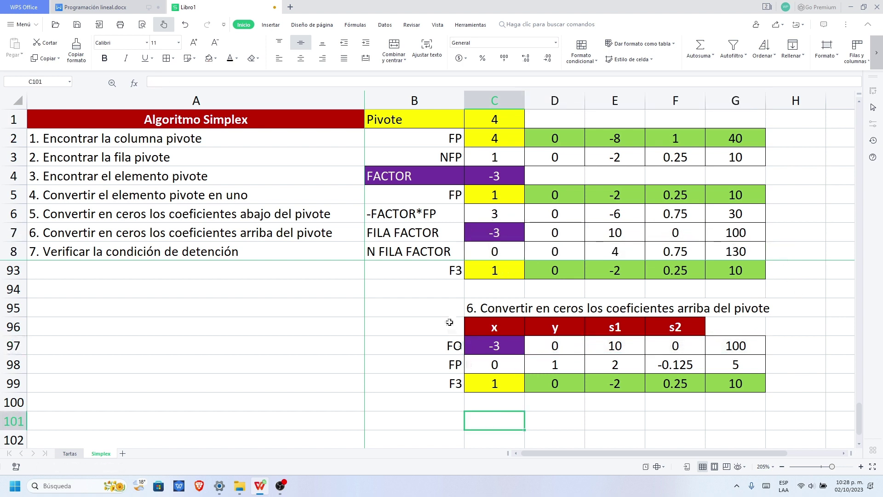
drag(443, 314, 736, 382)
key(ctrl+c)
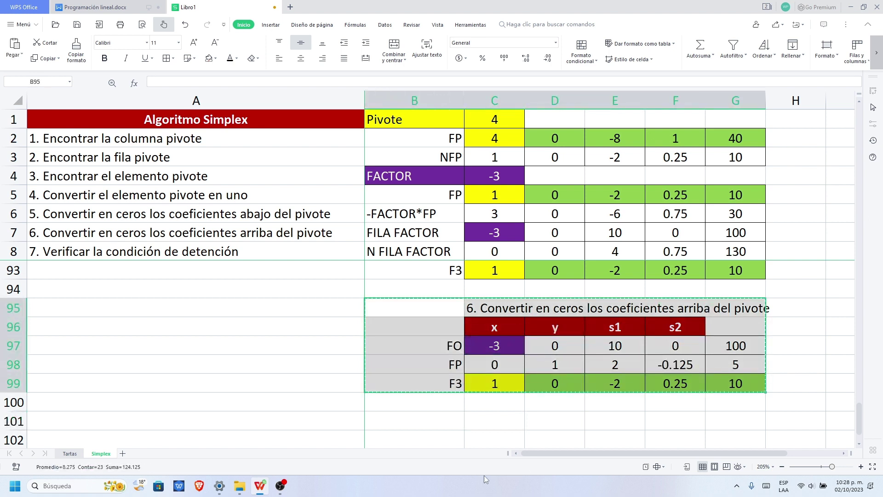
click(446, 421)
key(ctrl+v)
scroll(558, 430, down, 1)
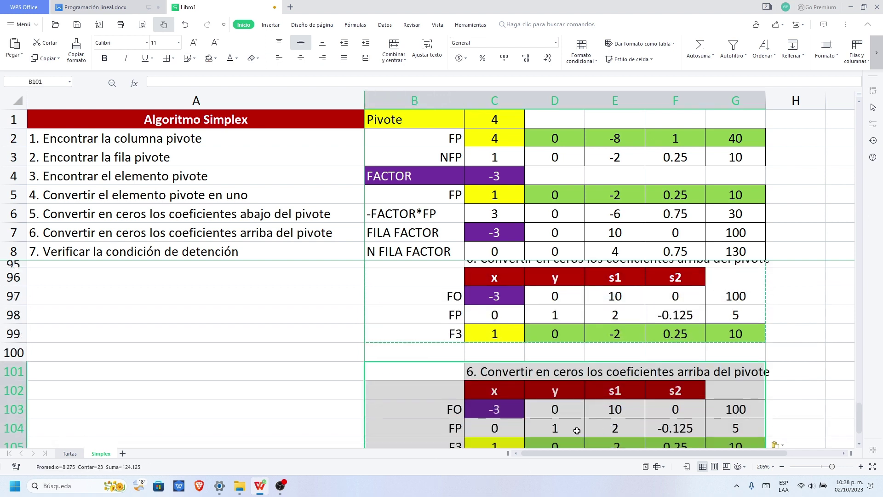
scroll(507, 395, down, 1)
Replace the FO row contents in C103:G103 with the N FILA FACTOR row C8:G8, pasted as values only.
click(507, 362)
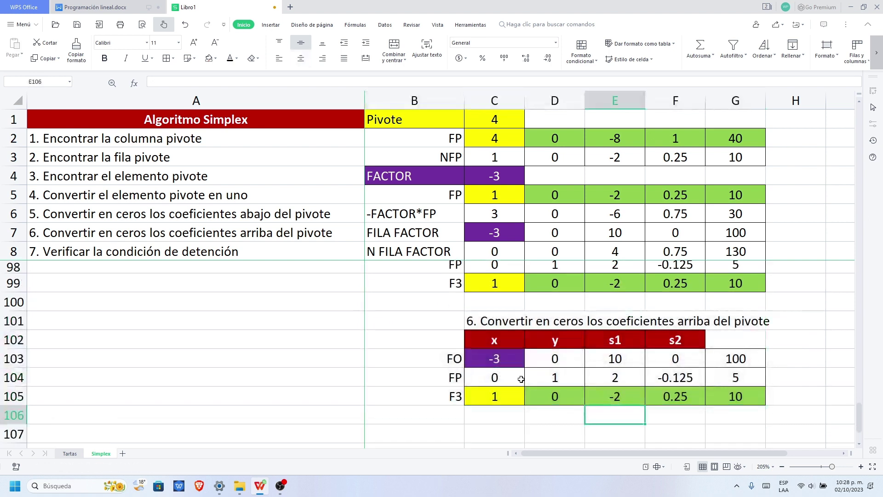
drag(507, 362, 720, 357)
key(Delete)
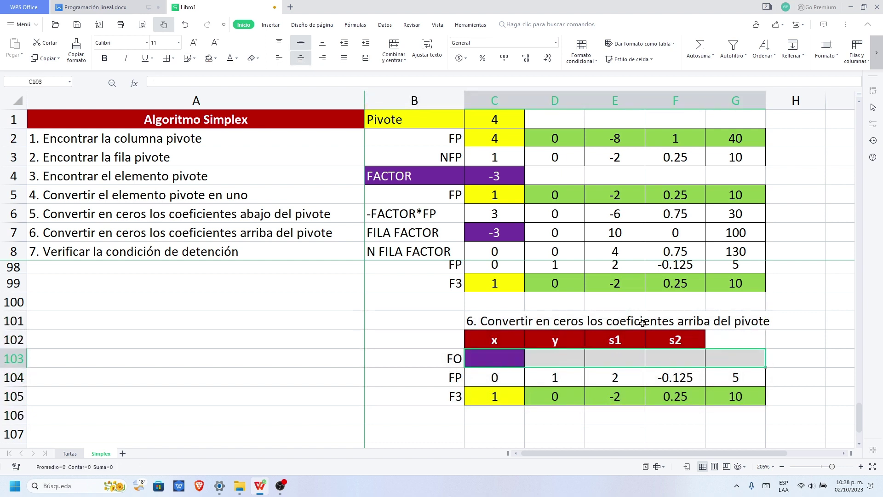
scroll(488, 280, down, 1)
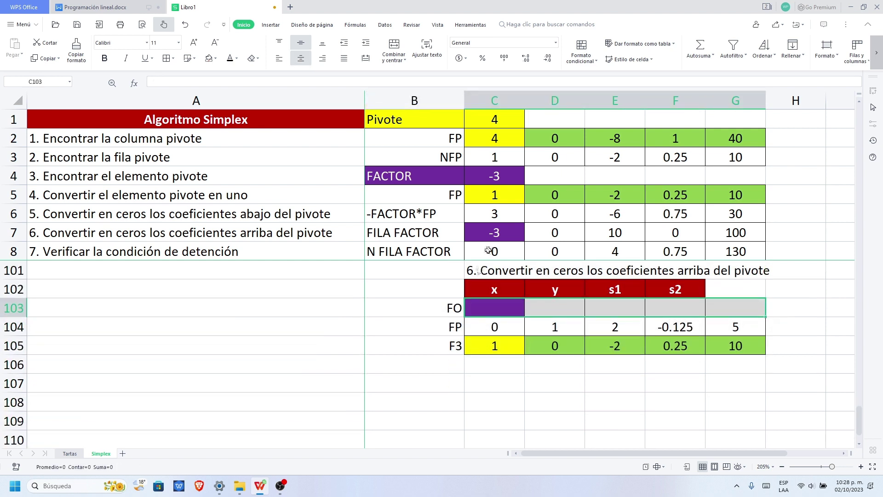
drag(489, 251, 720, 252)
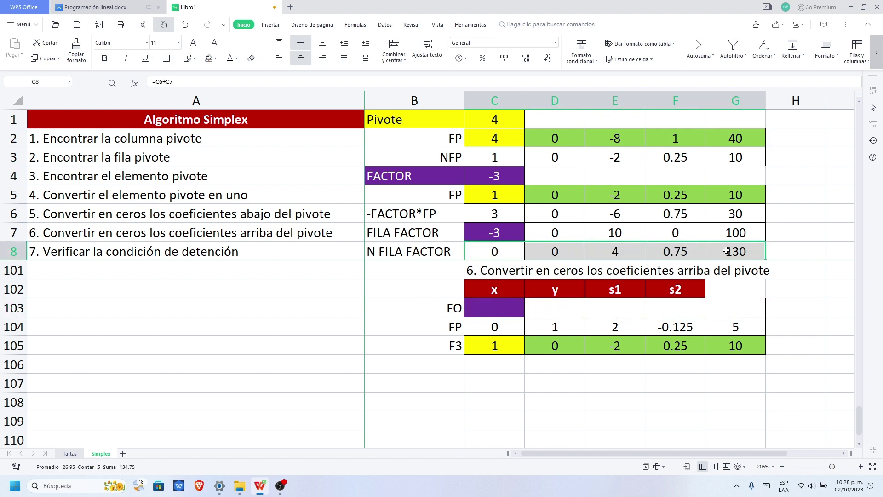
key(ctrl+c)
right_click(489, 306)
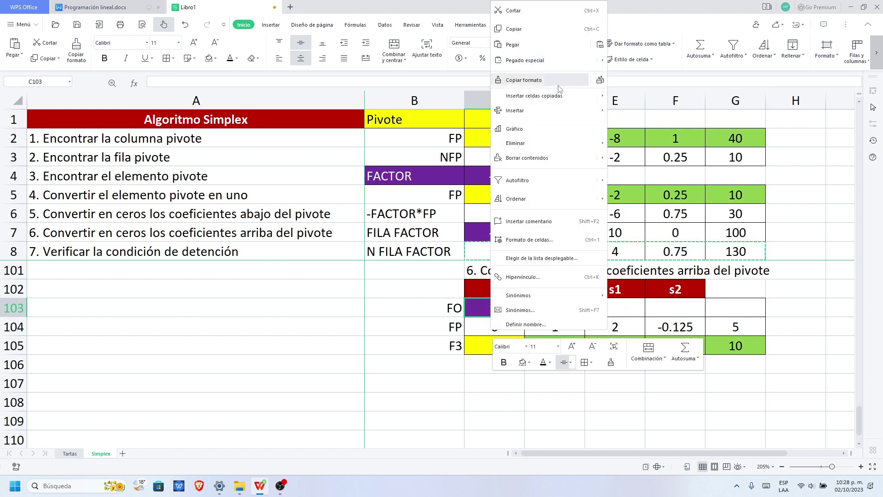
mouse_move(557, 70)
click(645, 153)
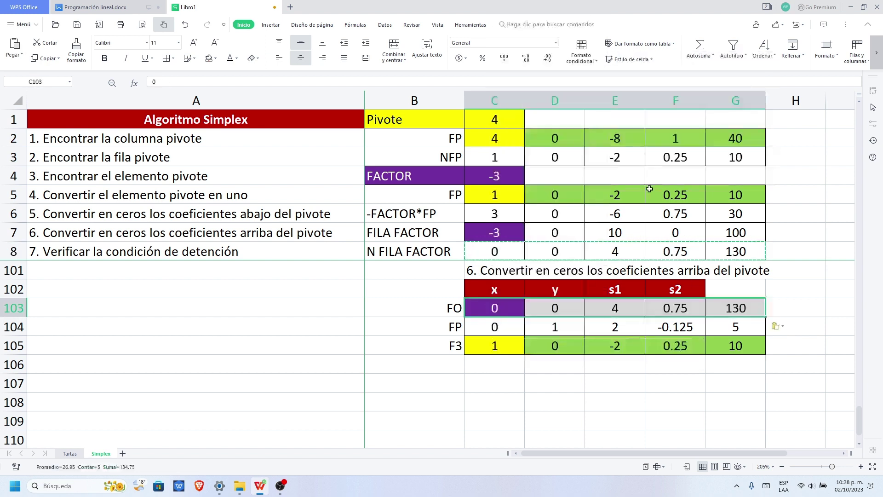
click(579, 400)
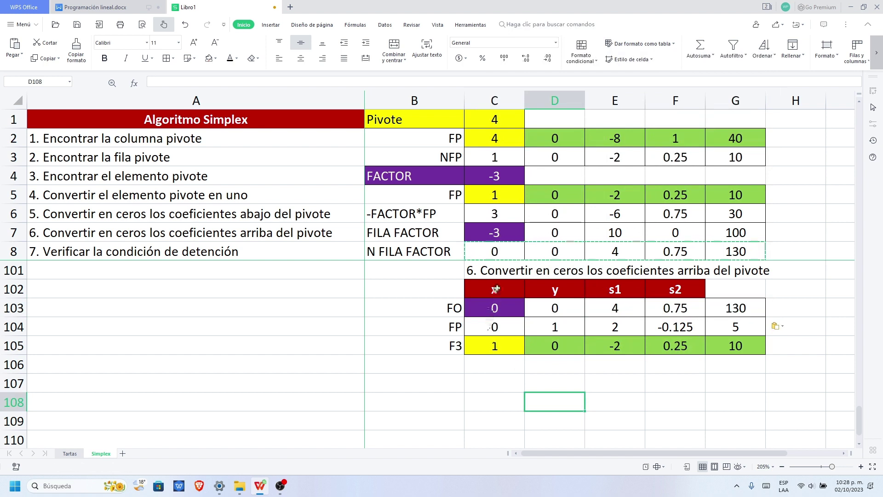
Replace the heading in C101 with the step text "7. Verificar la condición de detención" copied from A8.
click(78, 263)
click(76, 255)
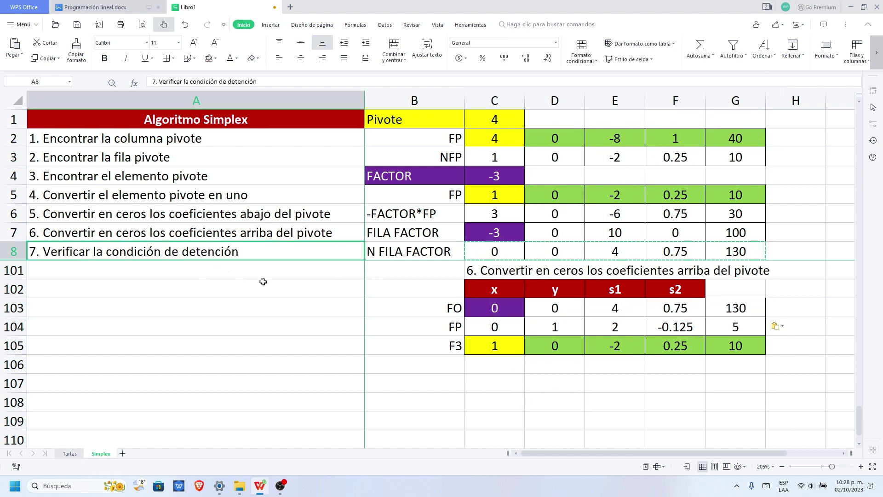
key(ctrl+c)
click(490, 270)
key(ctrl+v)
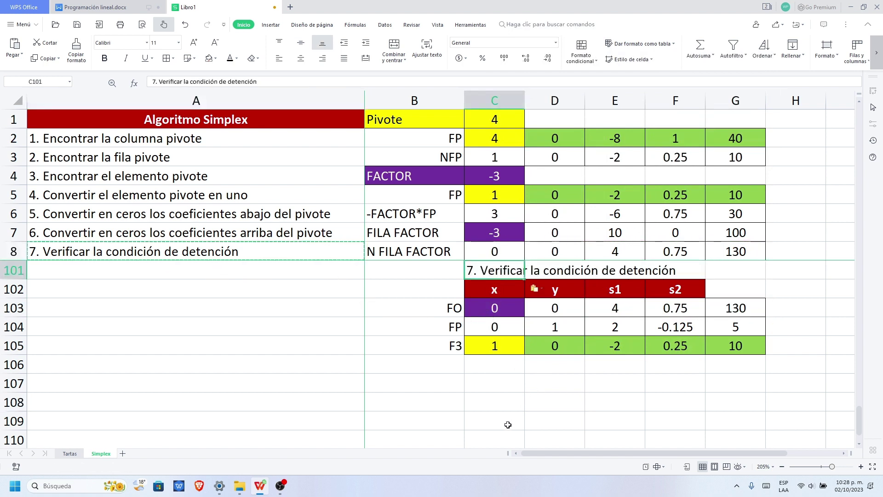
click(509, 422)
Remove the fill color from the table values in C103:G105.
drag(493, 308, 732, 347)
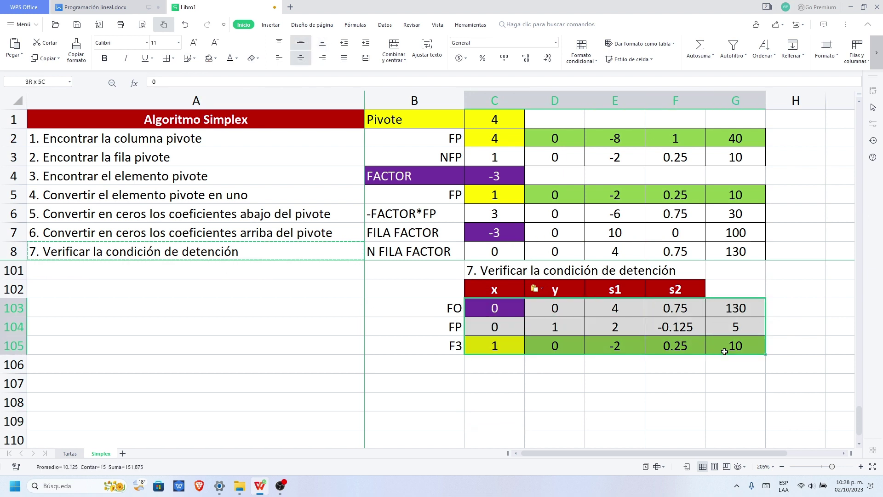
click(209, 58)
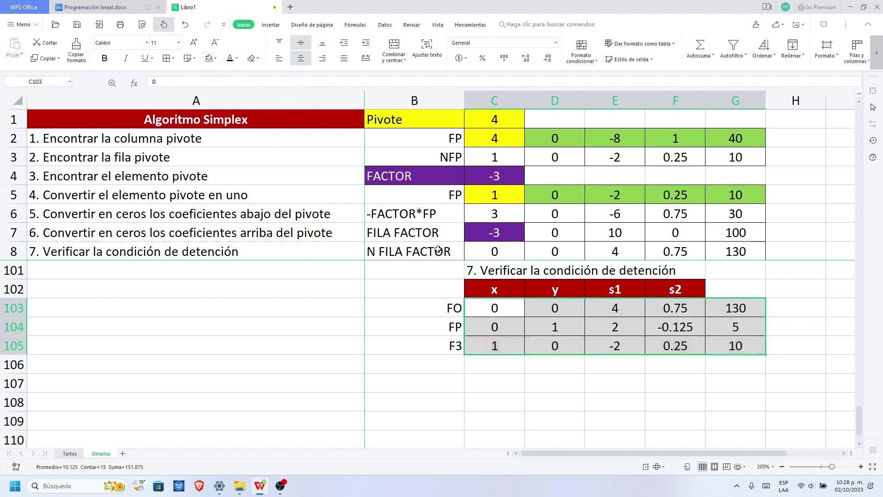
click(593, 389)
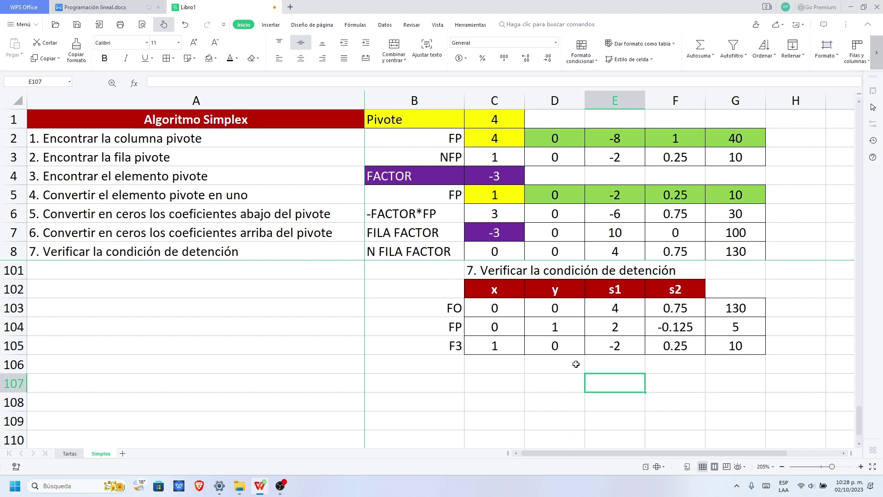
Check the FO row C103:G103 for the stopping condition and enter FIN in C106 below the table.
drag(471, 311, 726, 308)
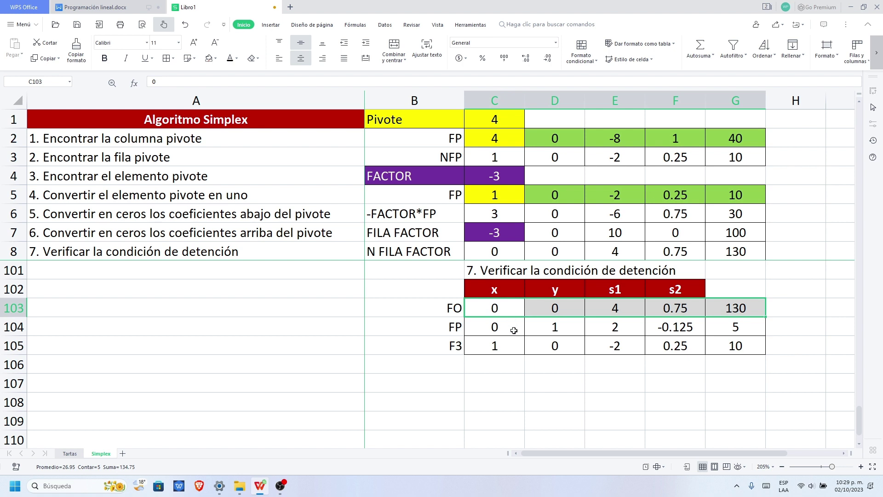
click(502, 367)
text(FIN)
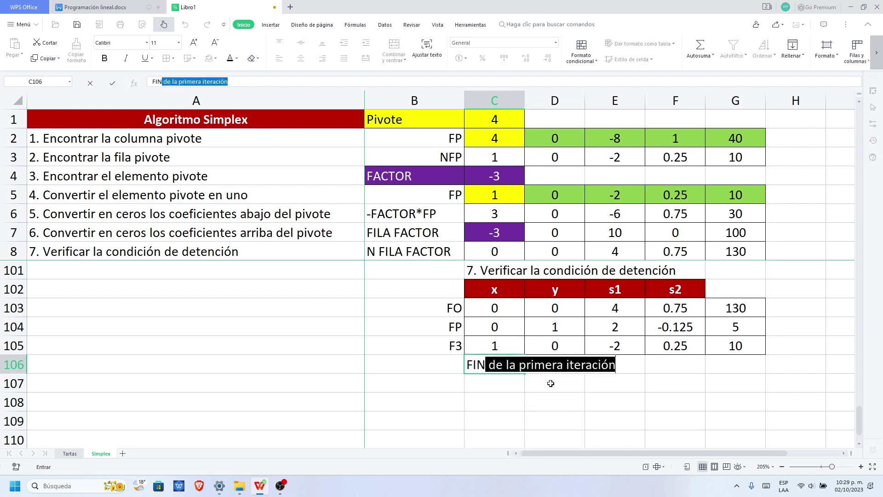
key(Delete)
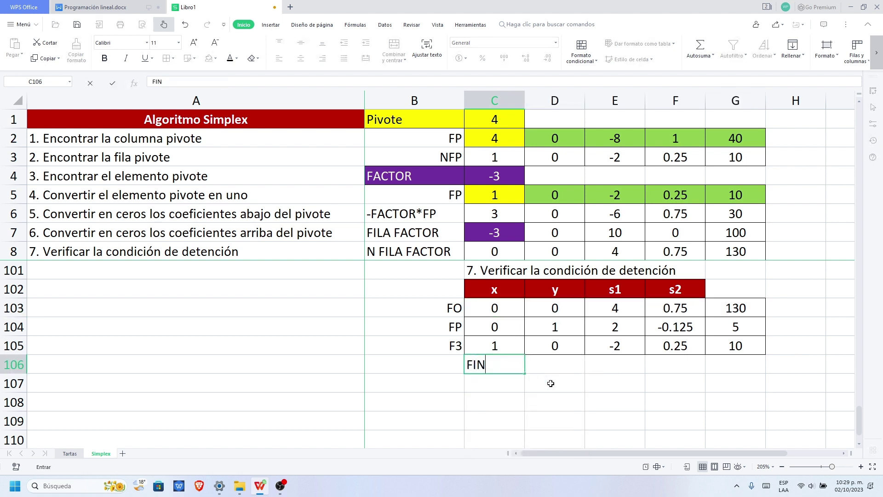
key(Return)
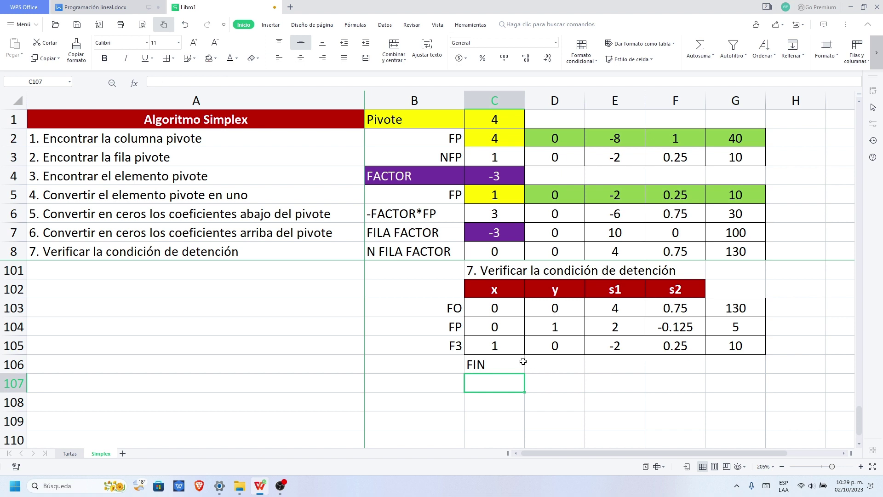
Review the x and y solution values in I2:J3 on the Tartas sheet against the final Simplex table.
scroll(568, 378, down, 1)
scroll(570, 379, up, 1)
click(75, 457)
scroll(467, 257, up, 3)
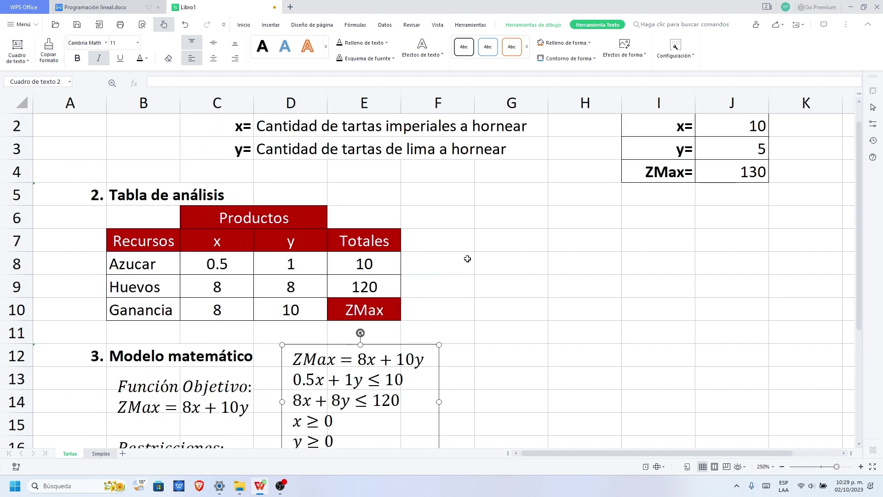
click(685, 149)
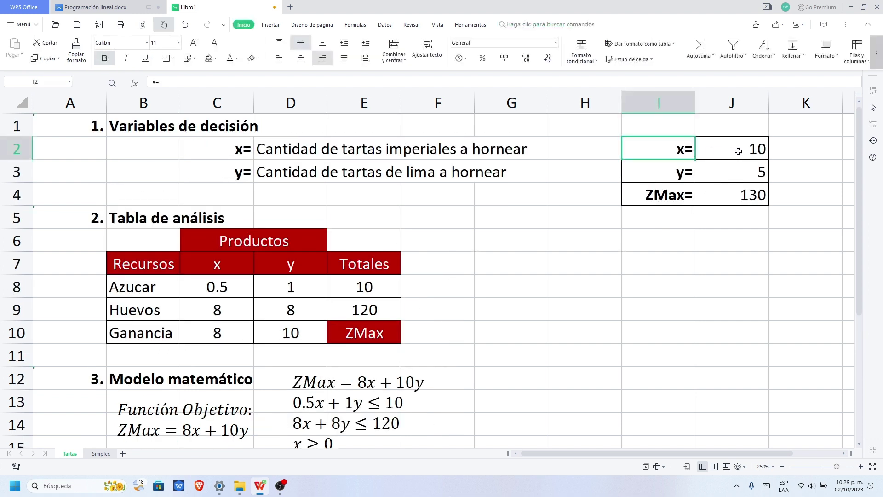
click(739, 152)
click(674, 176)
click(740, 170)
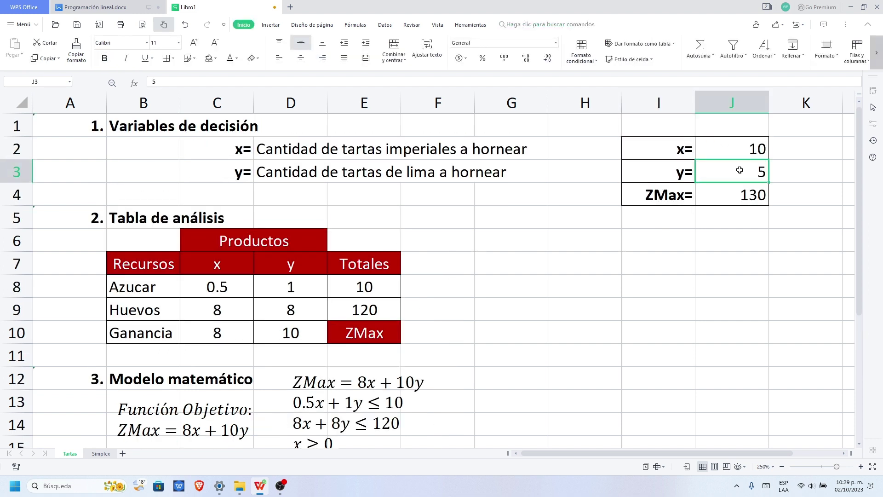
click(745, 151)
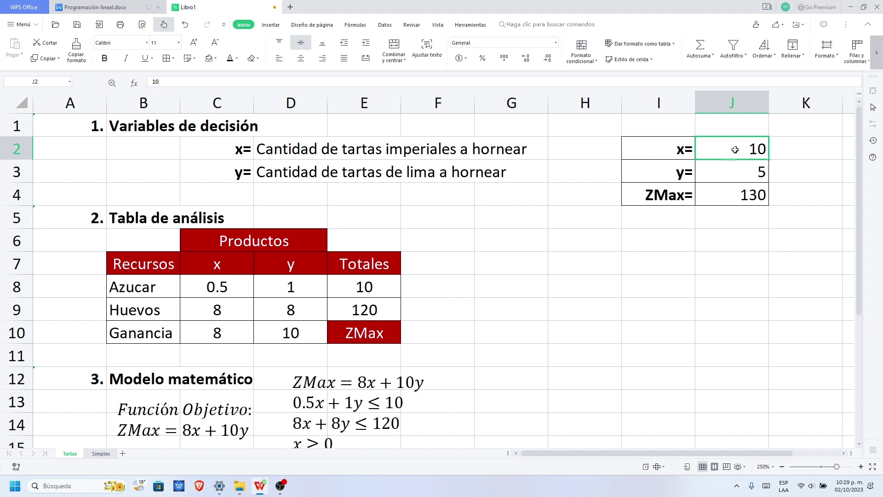
Compare the y and ZMax values in J3:J4 on the Tartas sheet with the results in G103:G105 on the Simplex sheet.
click(737, 164)
click(725, 201)
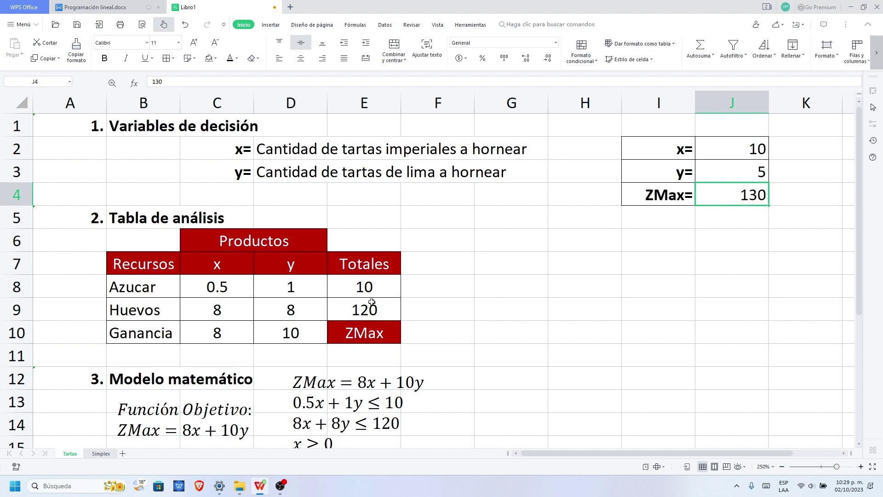
click(102, 453)
click(744, 306)
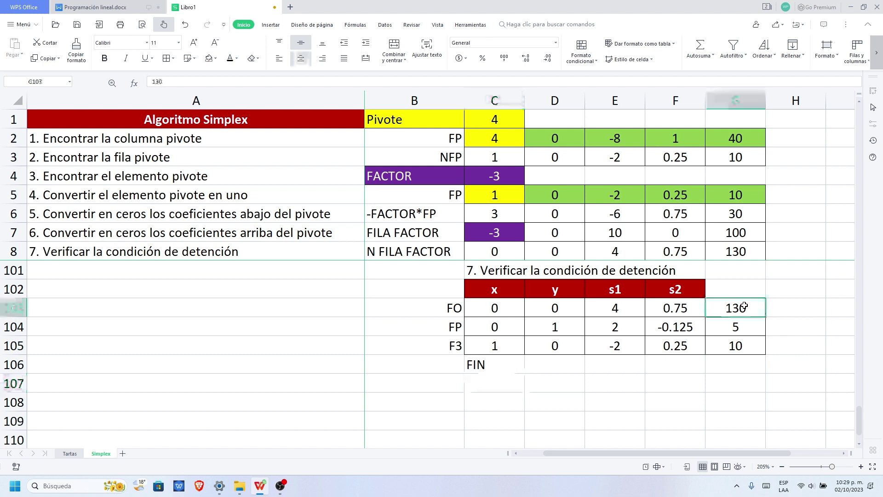
click(738, 327)
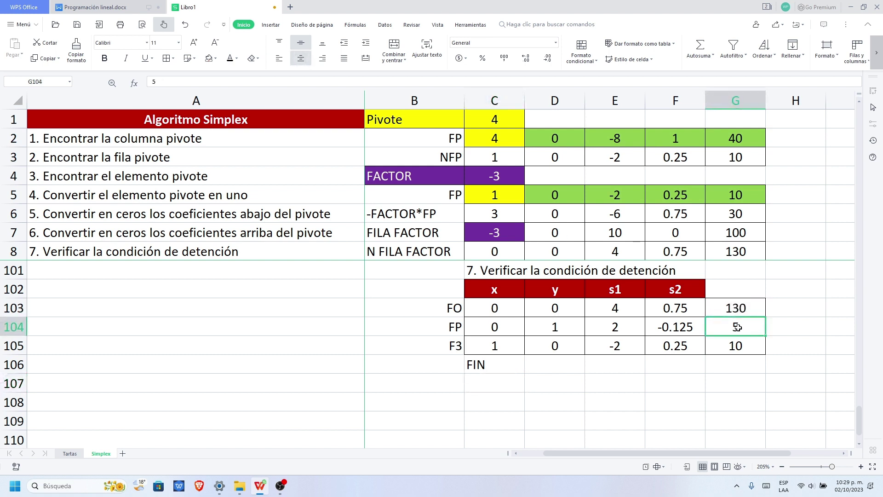
click(741, 347)
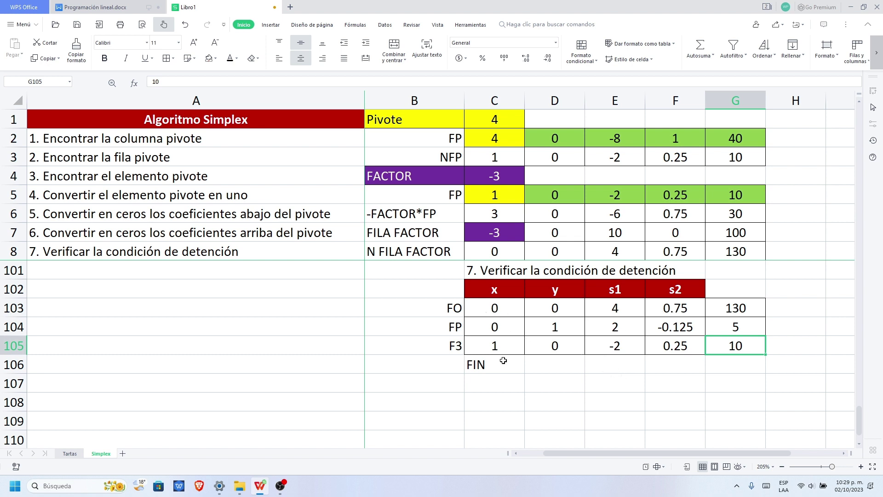
Read the x solution by tracing the 1 in C105 to G105, and record it as x= in C108 with 10 in D108.
drag(497, 291, 496, 343)
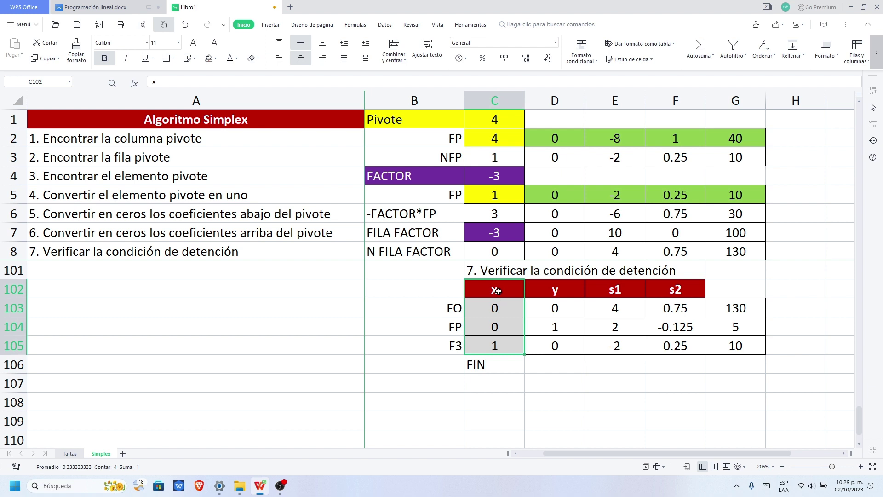
drag(502, 306, 505, 325)
click(502, 341)
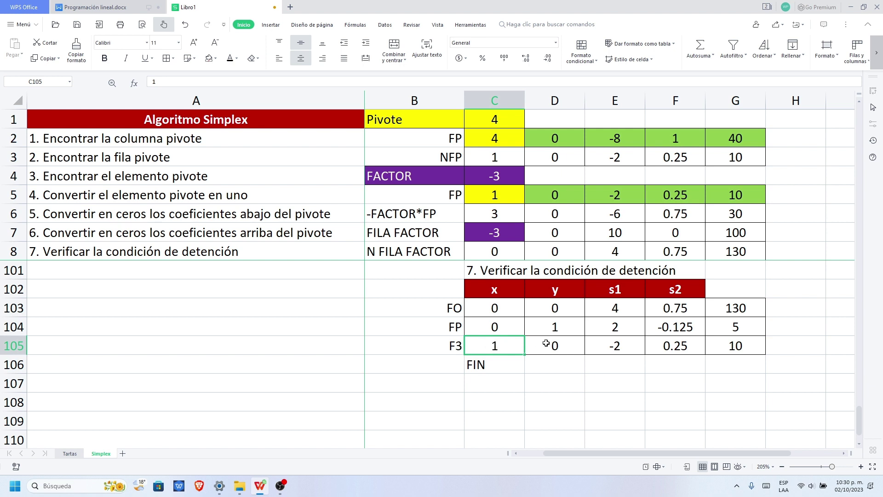
click(731, 345)
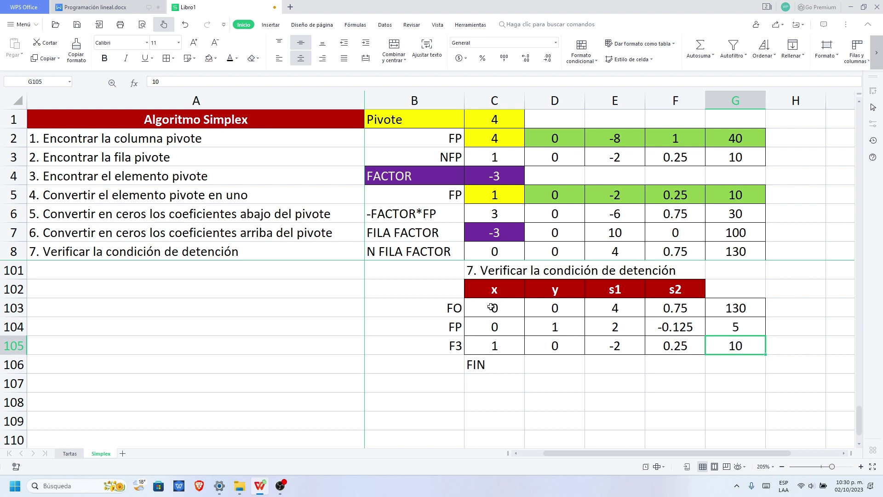
drag(495, 308, 494, 343)
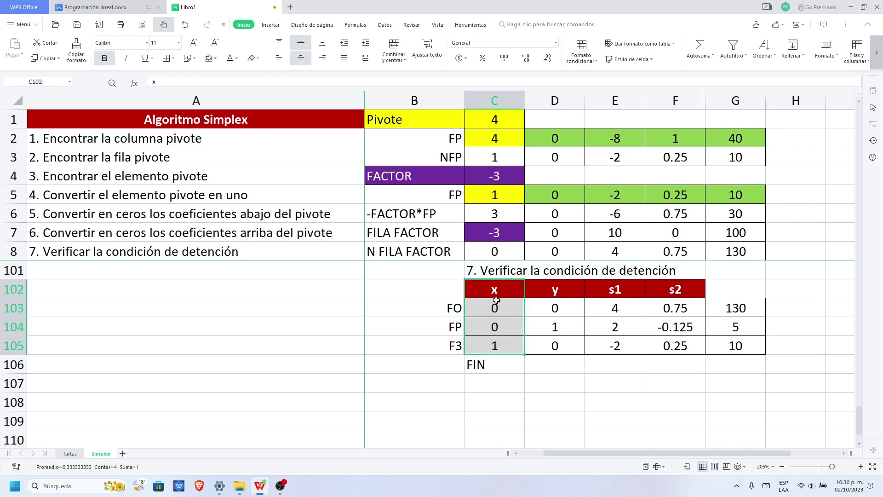
click(497, 346)
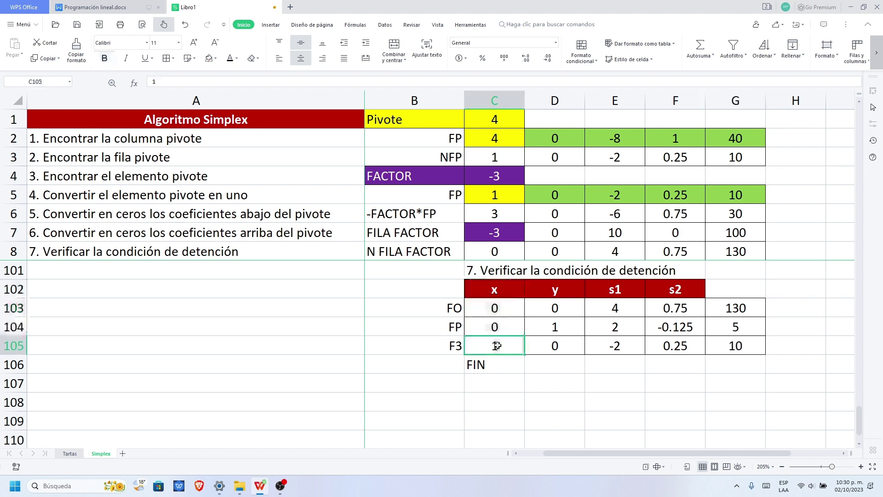
click(728, 348)
click(497, 404)
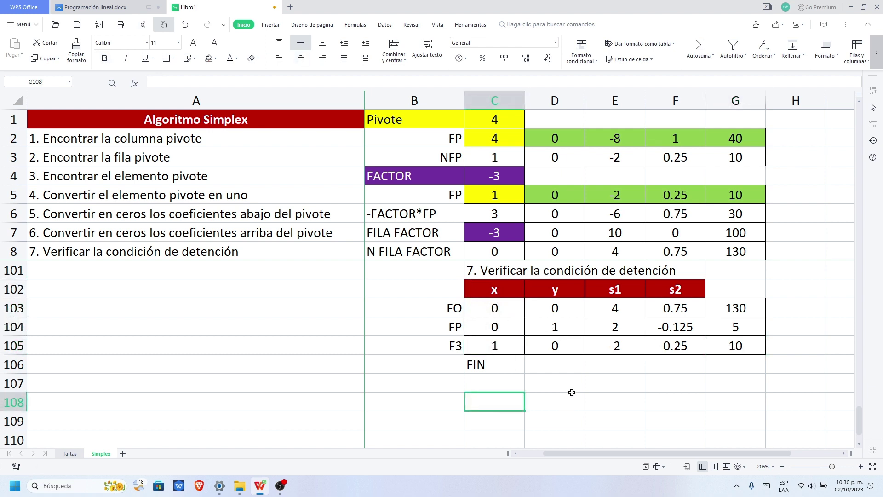
text(x=)
key(Tab)
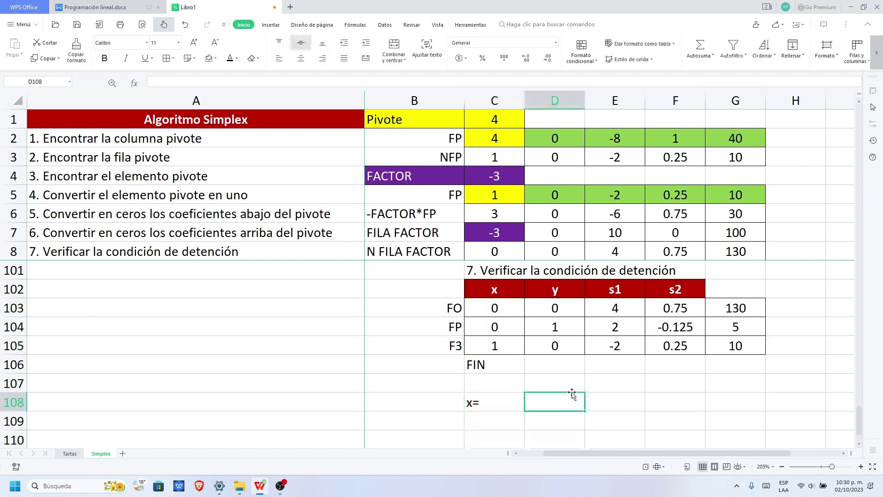
text(10)
key(Return)
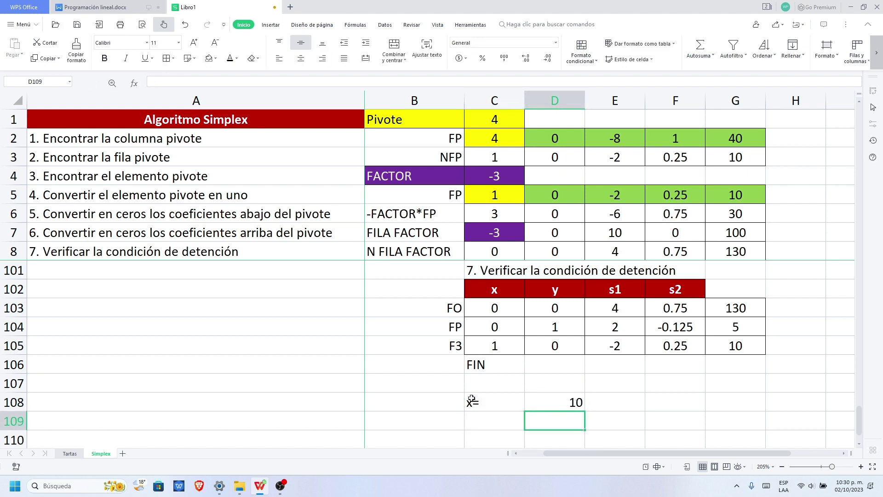
Right-align the x= label in C108 and add the label y= in C109 below it.
click(476, 395)
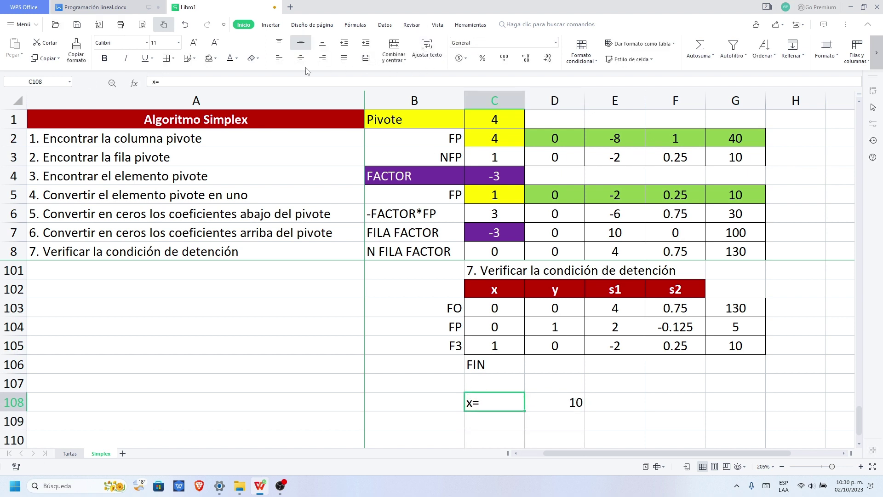
click(317, 63)
click(516, 421)
text(x=)
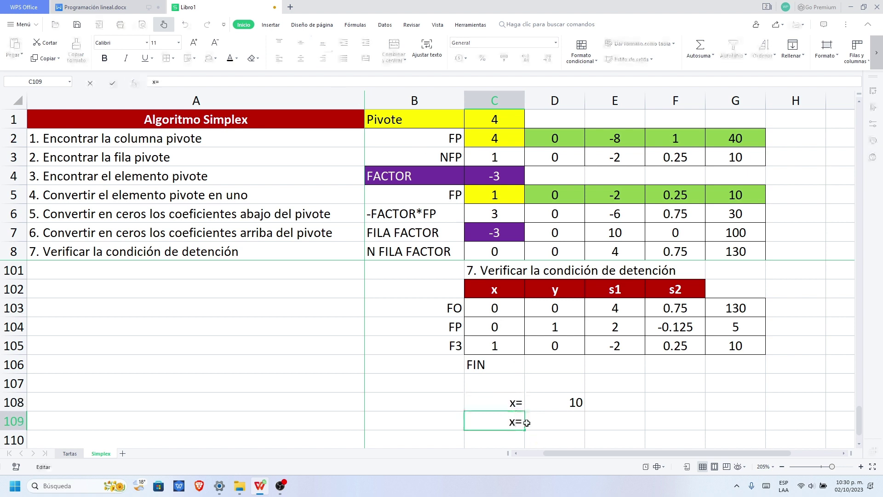
key(BackSpace)
key(BackSpace)
text(y=)
key(Return)
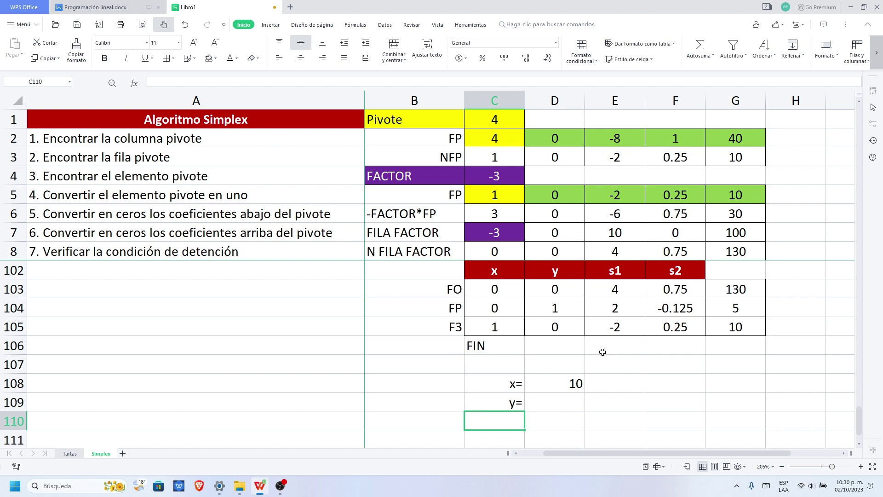
Trace the 1 in the y column of the final table to its value in G104 and enter 5 in D109.
scroll(598, 345, up, 1)
drag(554, 299, 561, 351)
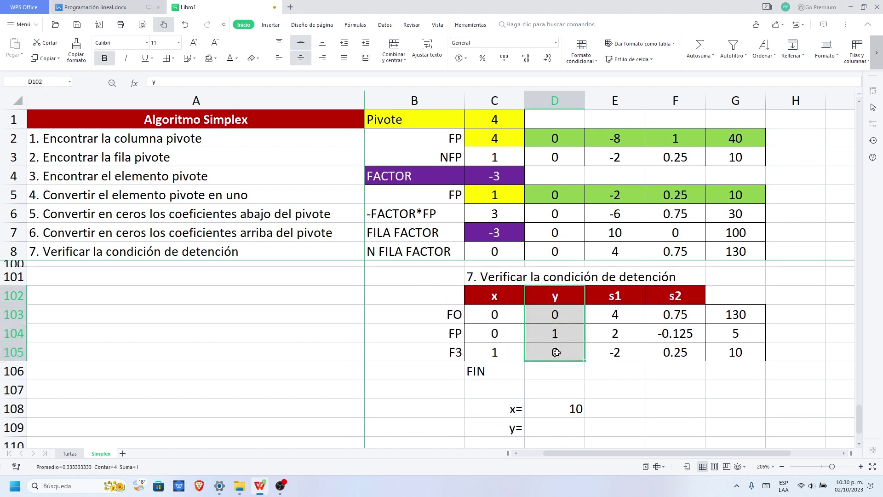
click(573, 330)
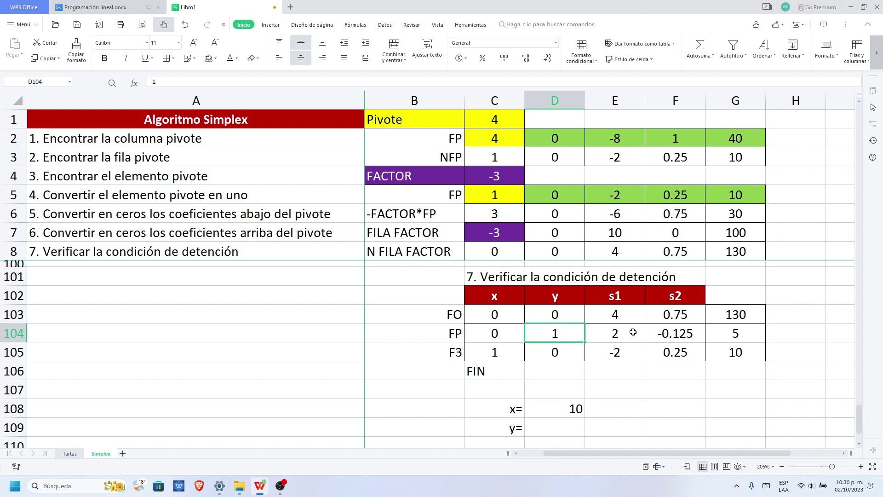
click(733, 331)
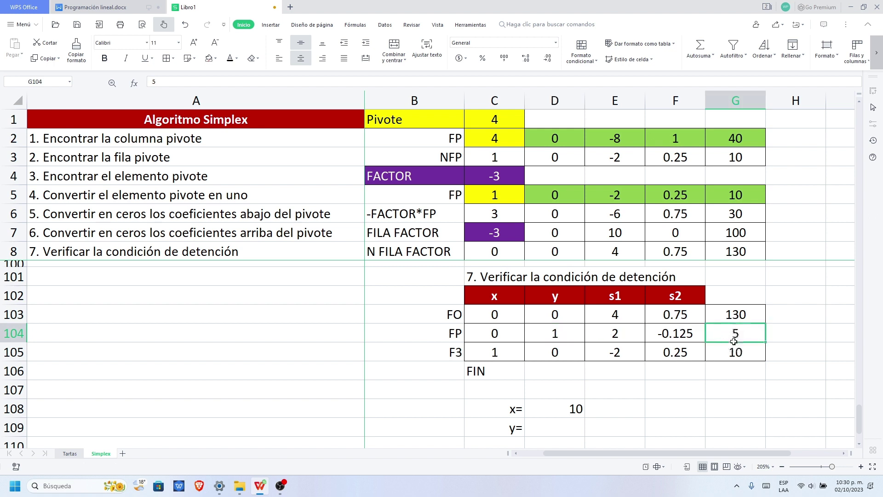
click(578, 431)
text(5)
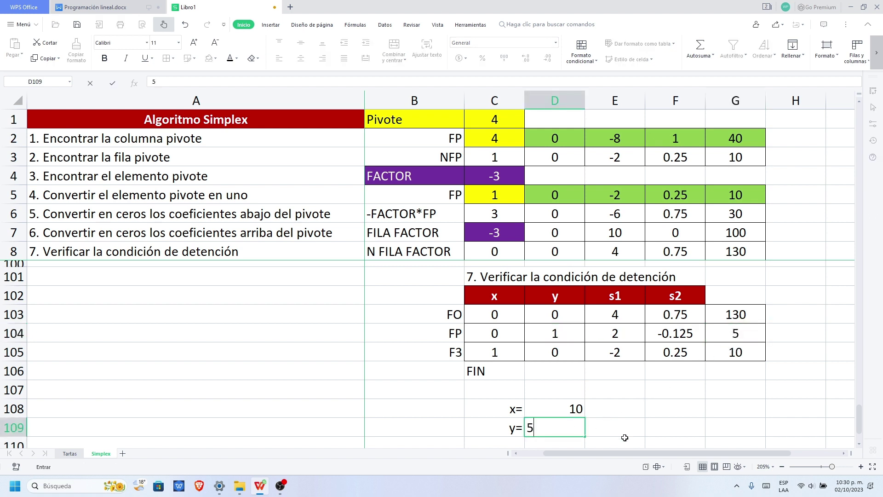
key(Return)
Add the label ZMax= in C110 and right-align it.
key(Left)
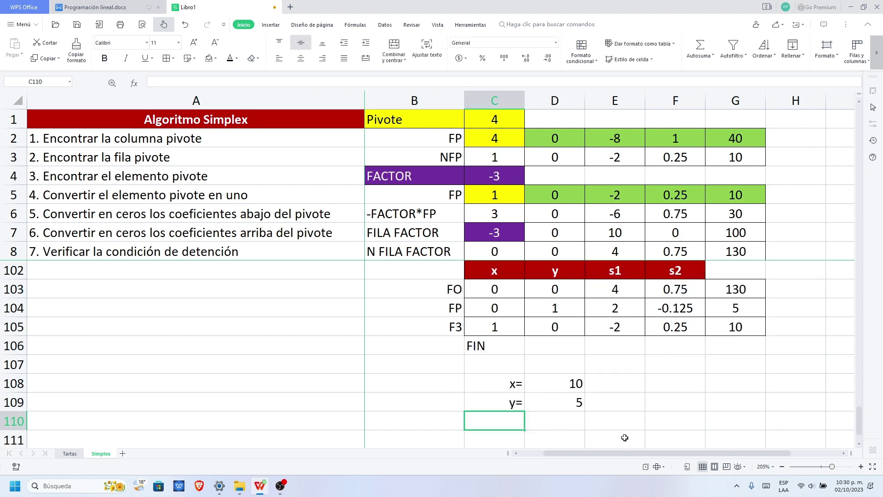
text(ZMa)
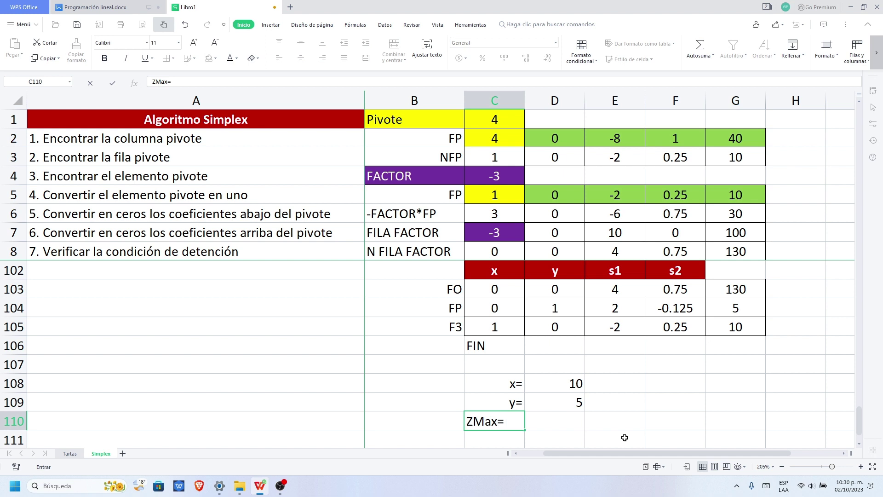
text(x=)
key(Return)
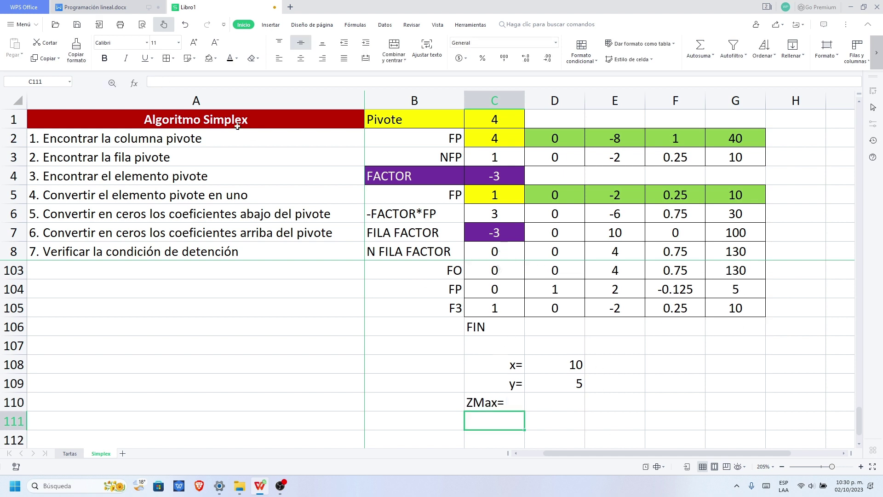
click(474, 402)
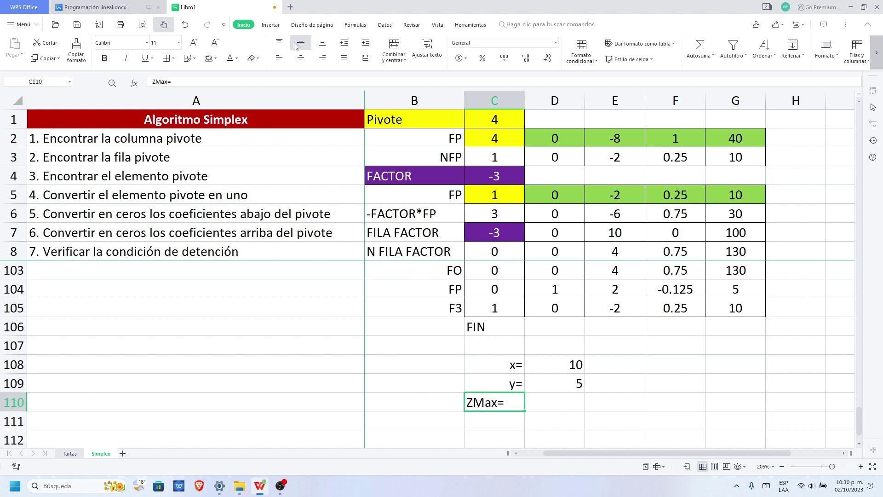
click(321, 66)
Take the objective value from G103 in the FO row and enter 130 in D110 beside ZMax=.
scroll(698, 313, up, 1)
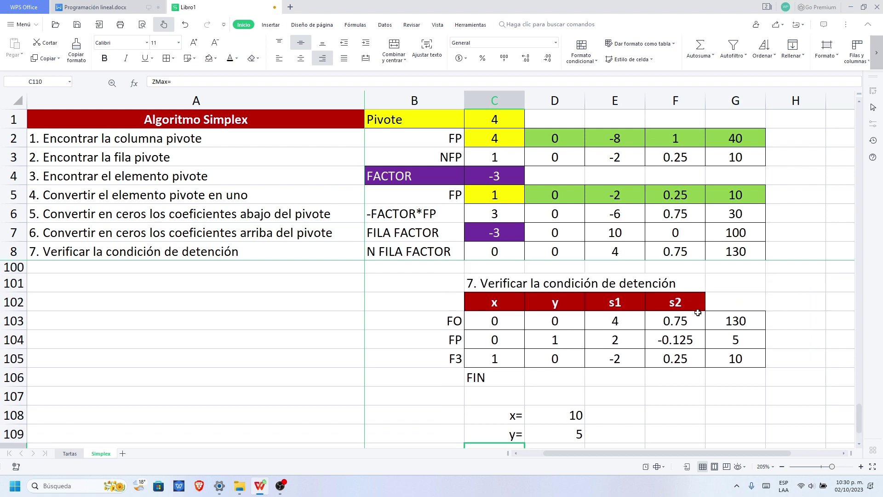
click(733, 322)
scroll(605, 423, down, 1)
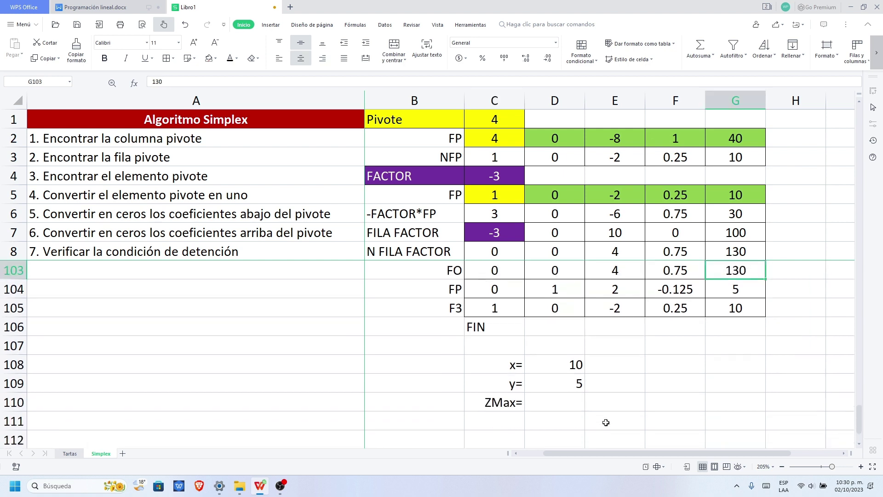
click(552, 406)
text(130)
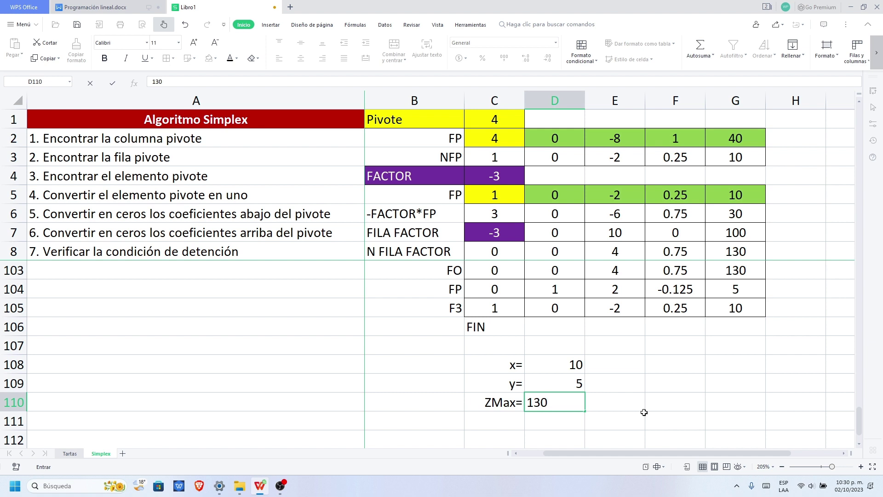
key(Return)
Review the x, y and ZMax results in D108:D110 against the FO row value in G103 and the solution on the Tartas sheet.
scroll(769, 392, up, 1)
scroll(746, 332, up, 1)
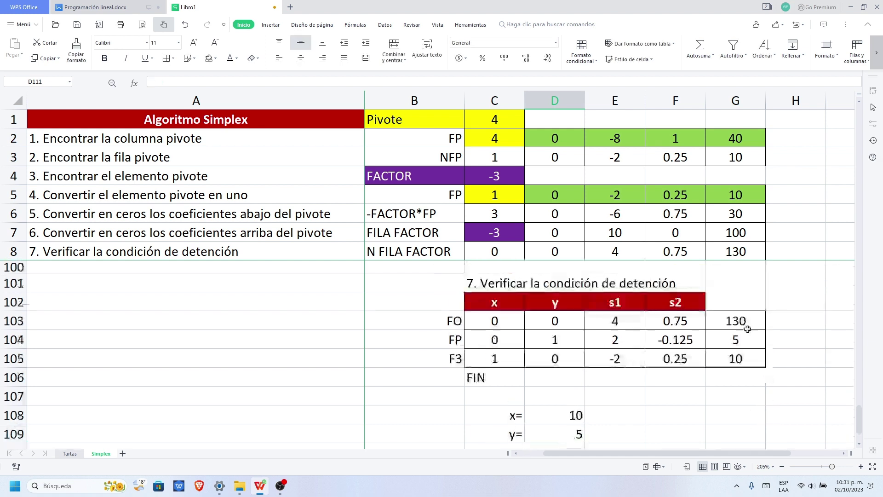
click(736, 317)
scroll(750, 323, down, 1)
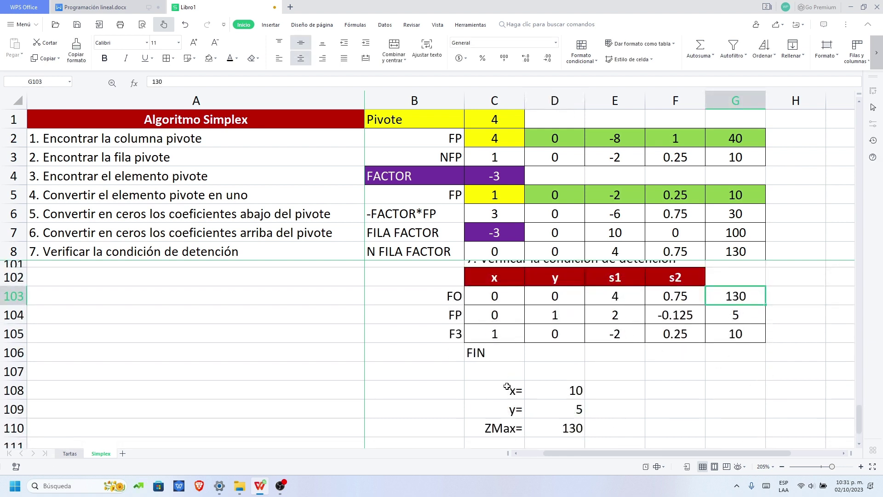
click(555, 391)
click(569, 414)
click(568, 427)
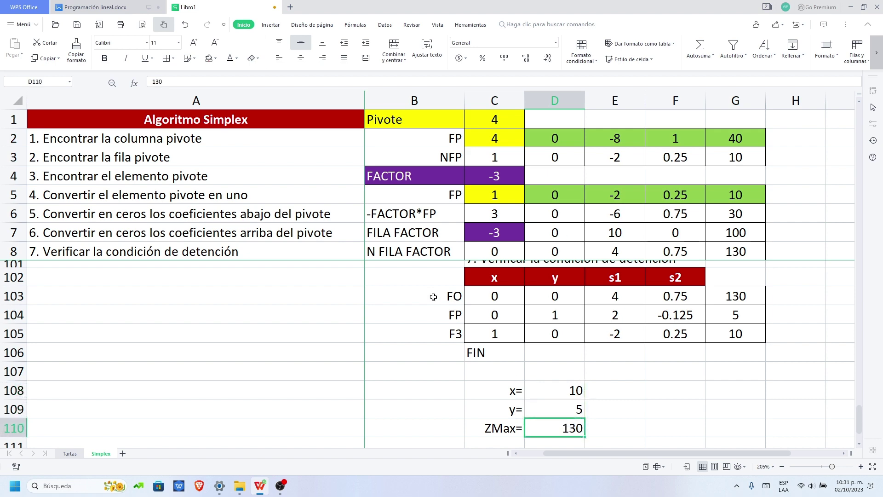
click(69, 453)
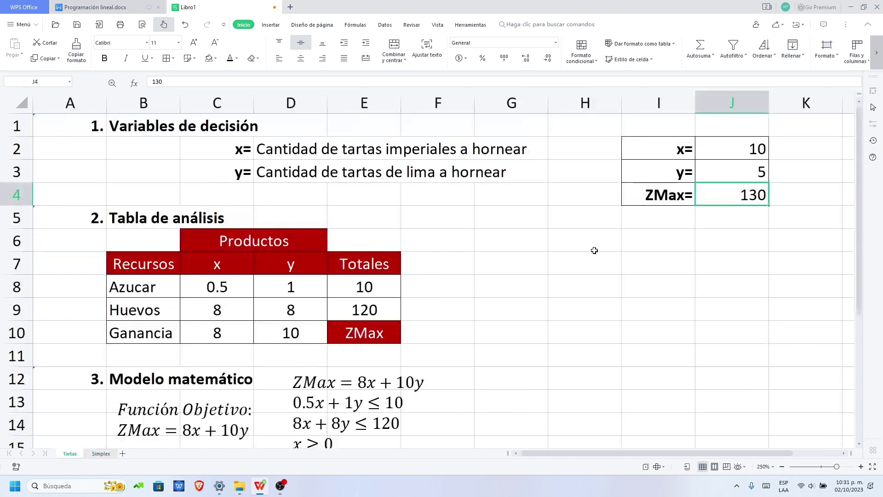
click(101, 454)
scroll(640, 403, down, 3)
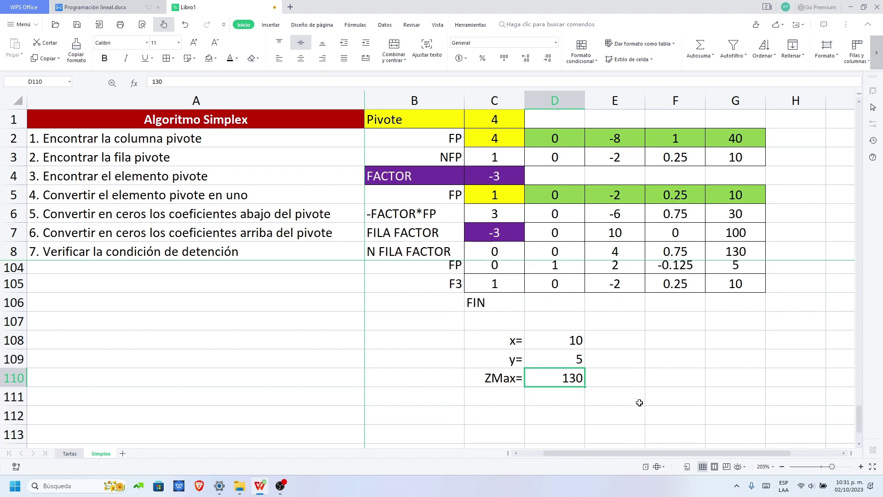